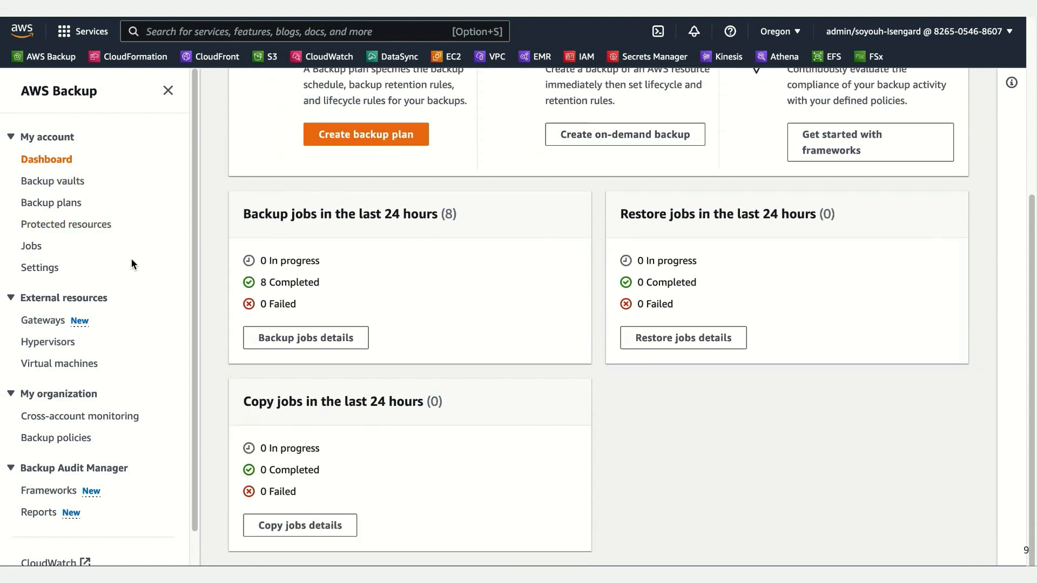
Step: Open the backup plan ending in silver-plan and review its summary, backup rules, resource assignments, tags and advanced backup settings
{"action": "scroll", "coordinate": [119, 258], "scroll_direction": "up", "scroll_amount": 2}
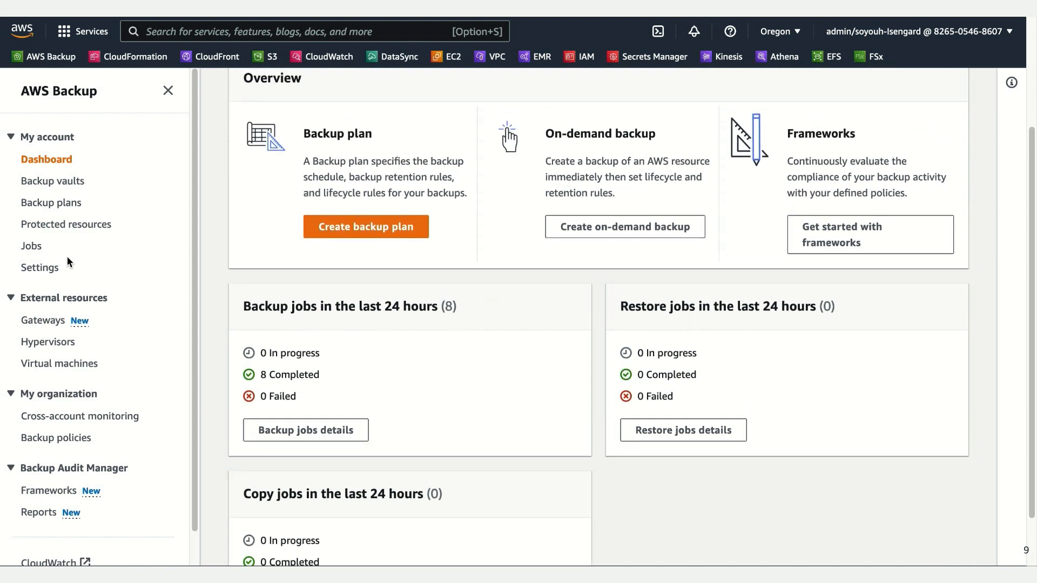
{"action": "left_click", "coordinate": [68, 206]}
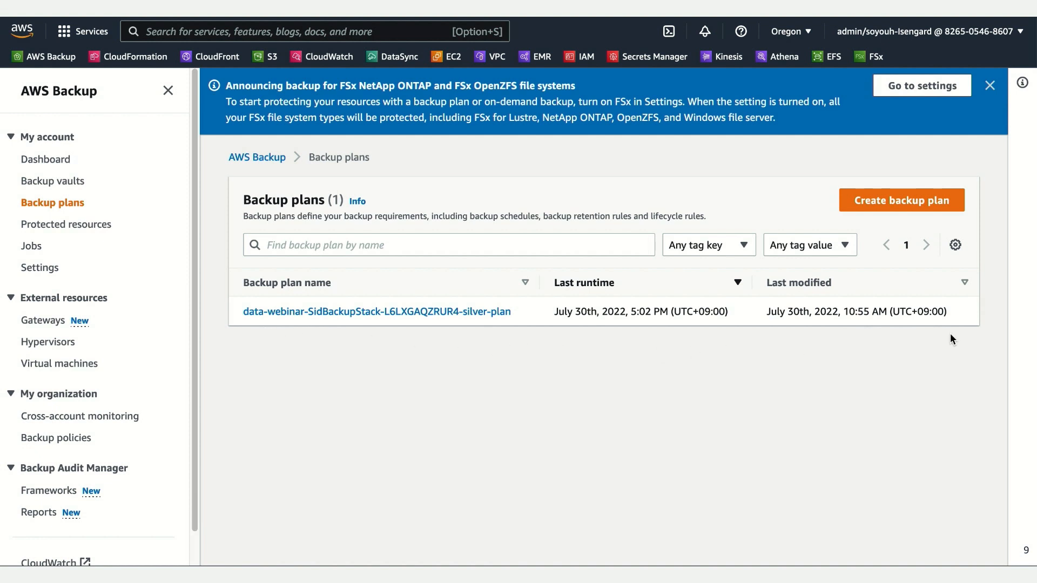
{"action": "left_click", "coordinate": [393, 314]}
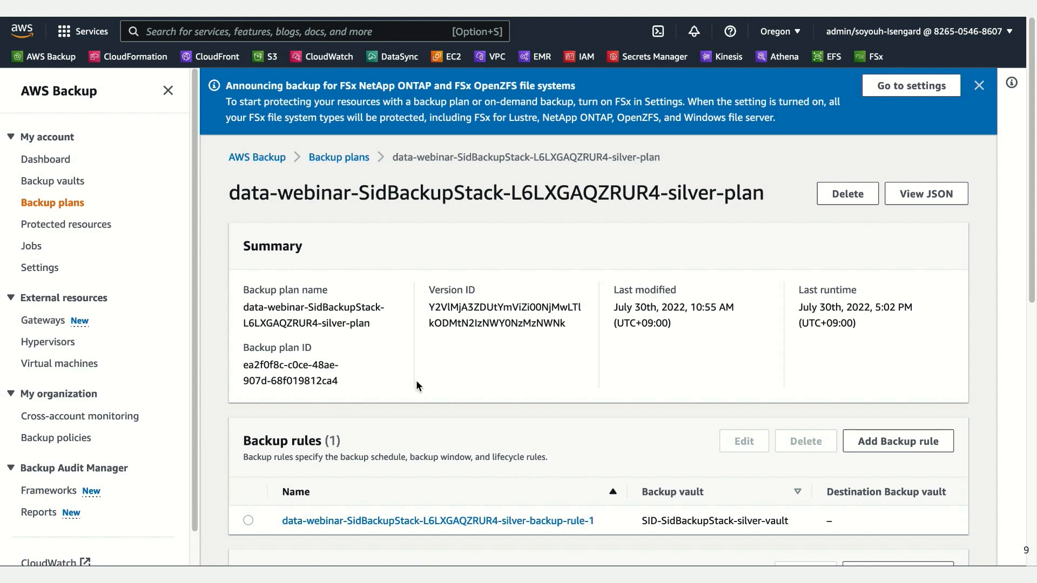
{"action": "scroll", "coordinate": [467, 407], "scroll_direction": "down", "scroll_amount": 1}
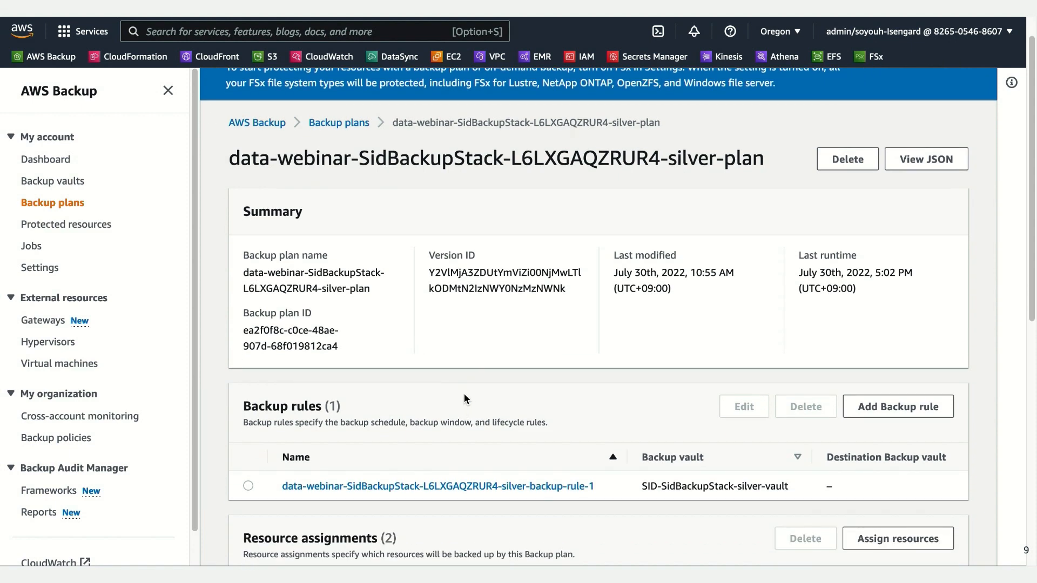
{"action": "scroll", "coordinate": [464, 393], "scroll_direction": "down", "scroll_amount": 2}
{"action": "scroll", "coordinate": [860, 466], "scroll_direction": "down", "scroll_amount": 4}
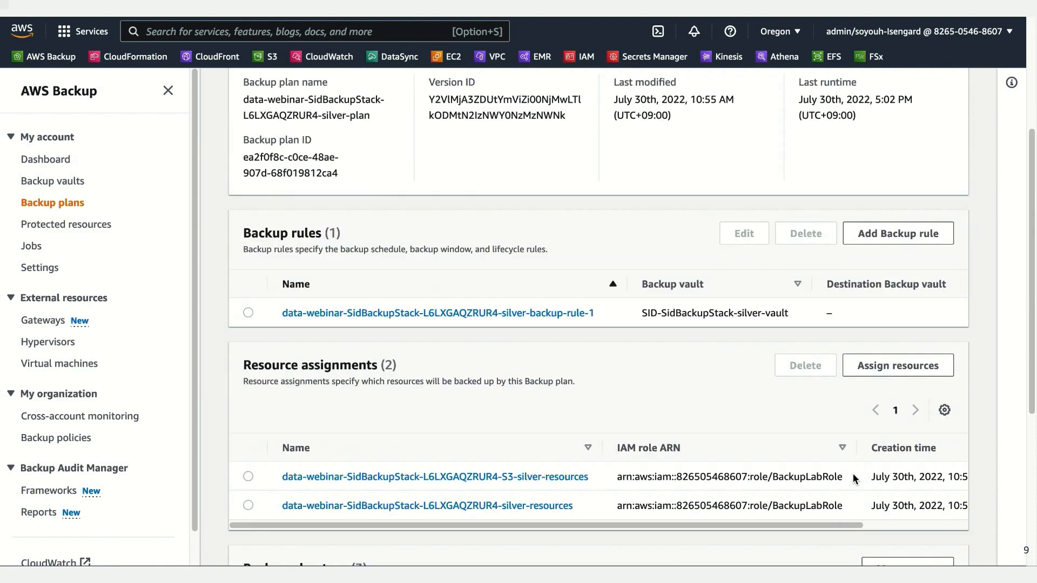
{"action": "scroll", "coordinate": [853, 475], "scroll_direction": "down", "scroll_amount": 4}
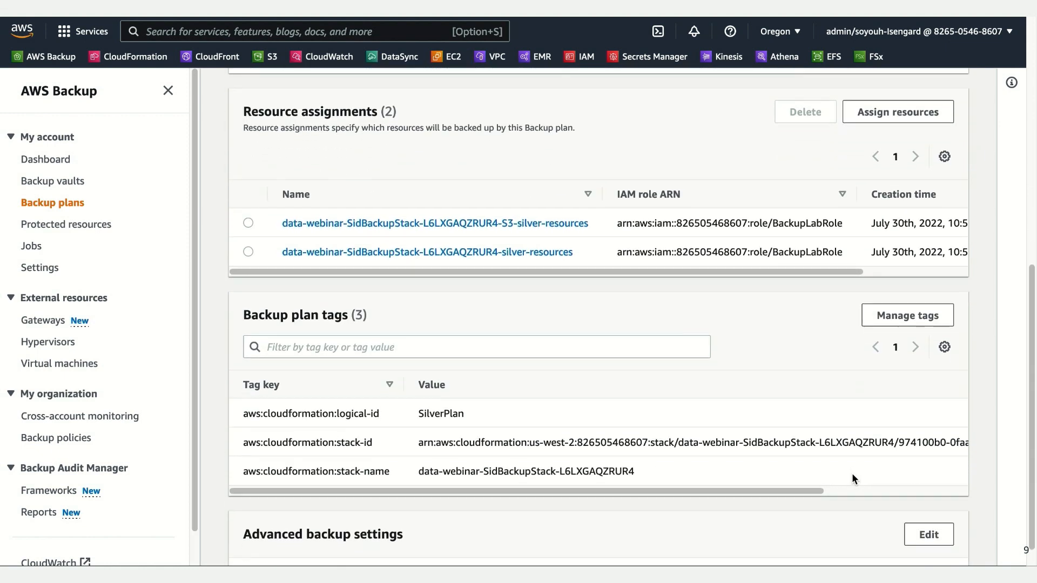
{"action": "scroll", "coordinate": [852, 475], "scroll_direction": "down", "scroll_amount": 1}
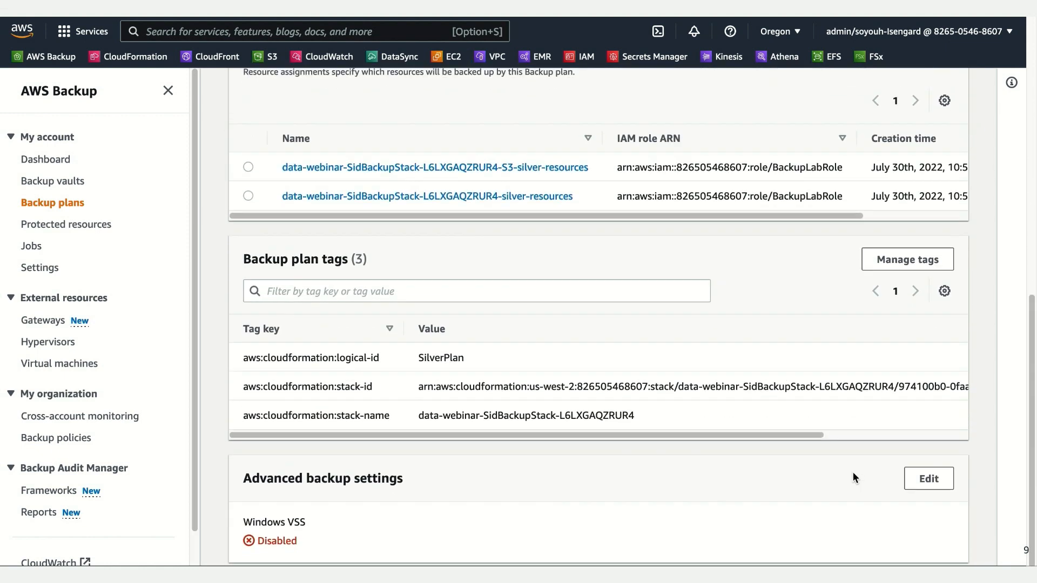
{"action": "scroll", "coordinate": [854, 478], "scroll_direction": "up", "scroll_amount": 2}
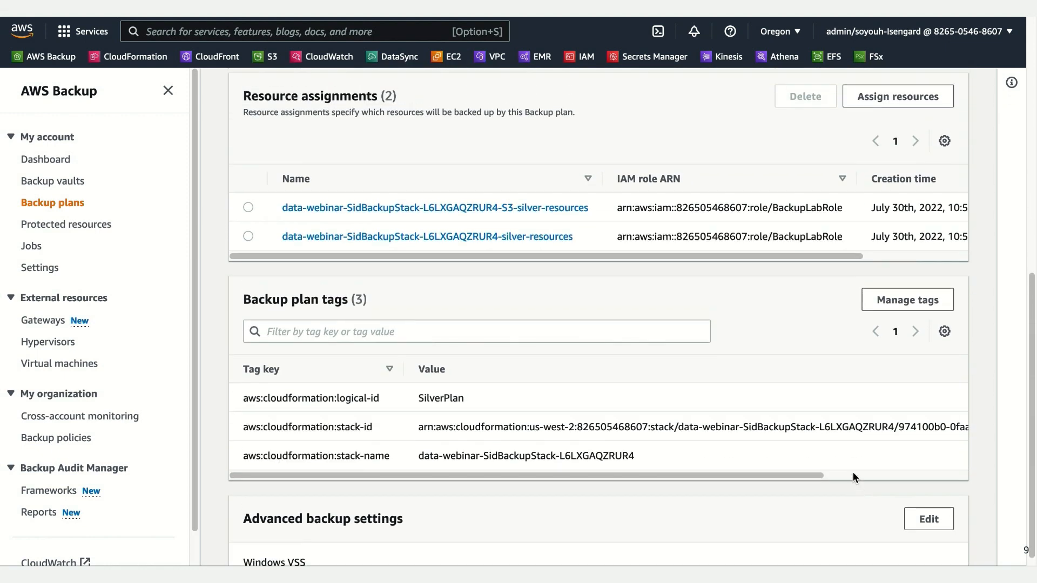
{"action": "scroll", "coordinate": [854, 472], "scroll_direction": "up", "scroll_amount": 4}
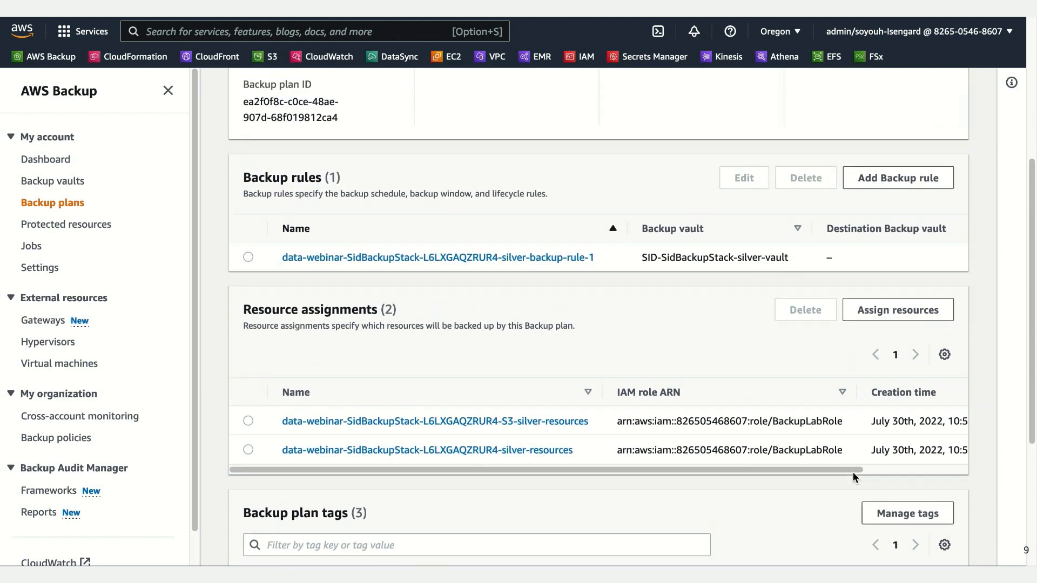
{"action": "scroll", "coordinate": [854, 472], "scroll_direction": "up", "scroll_amount": 6}
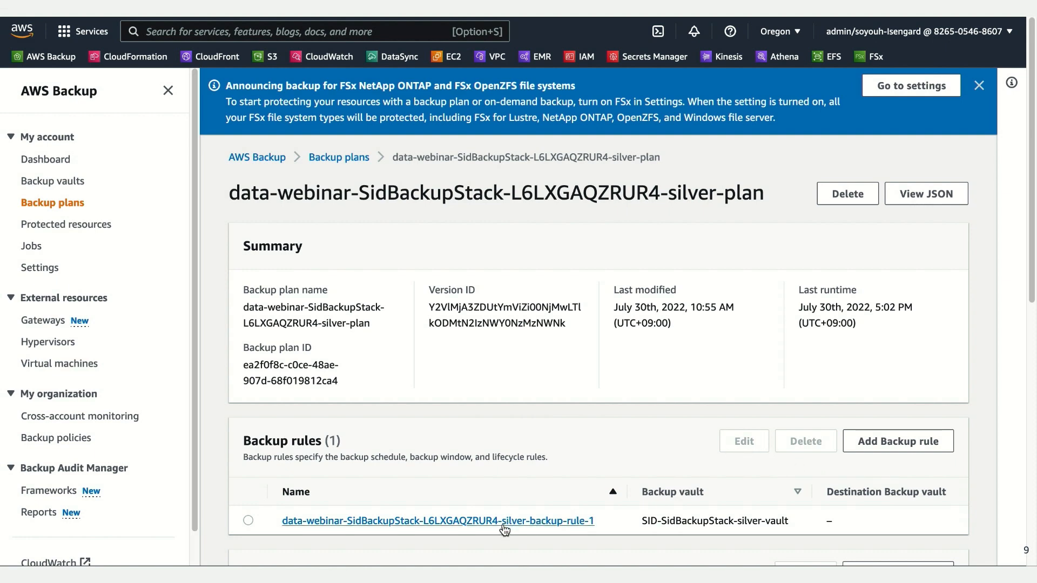
Step: Open the silver plan's backup rule and review its frequency, backup window, lifecycle and target vault
{"action": "scroll", "coordinate": [505, 529], "scroll_direction": "down", "scroll_amount": 3}
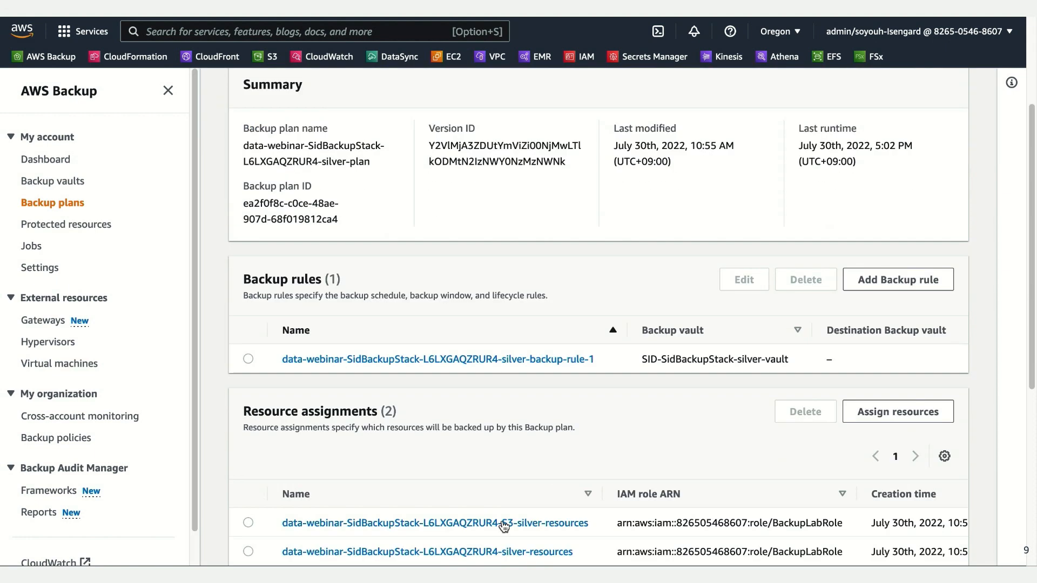
{"action": "left_click", "coordinate": [502, 359]}
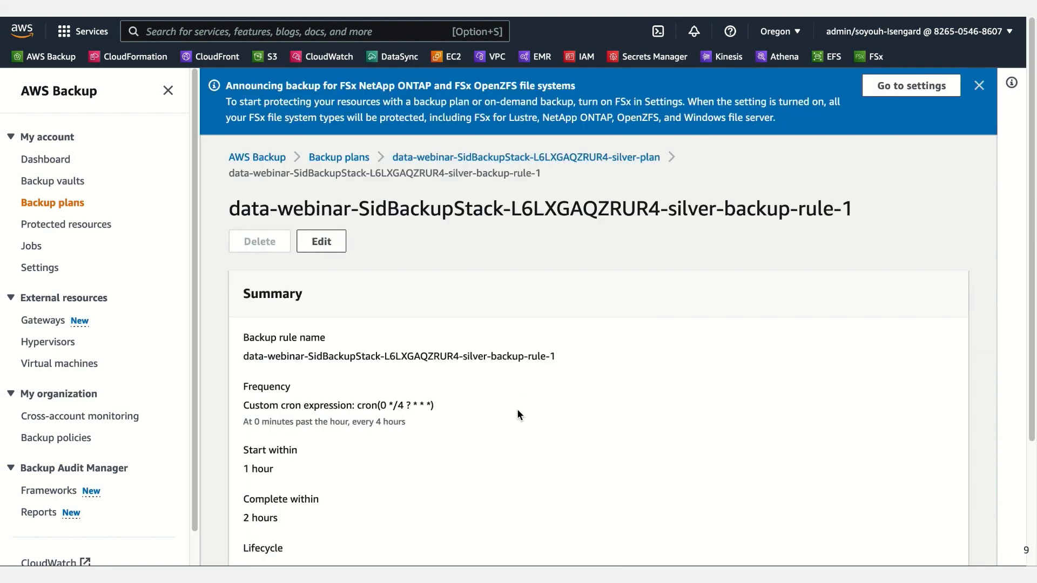
{"action": "scroll", "coordinate": [596, 432], "scroll_direction": "down", "scroll_amount": 2}
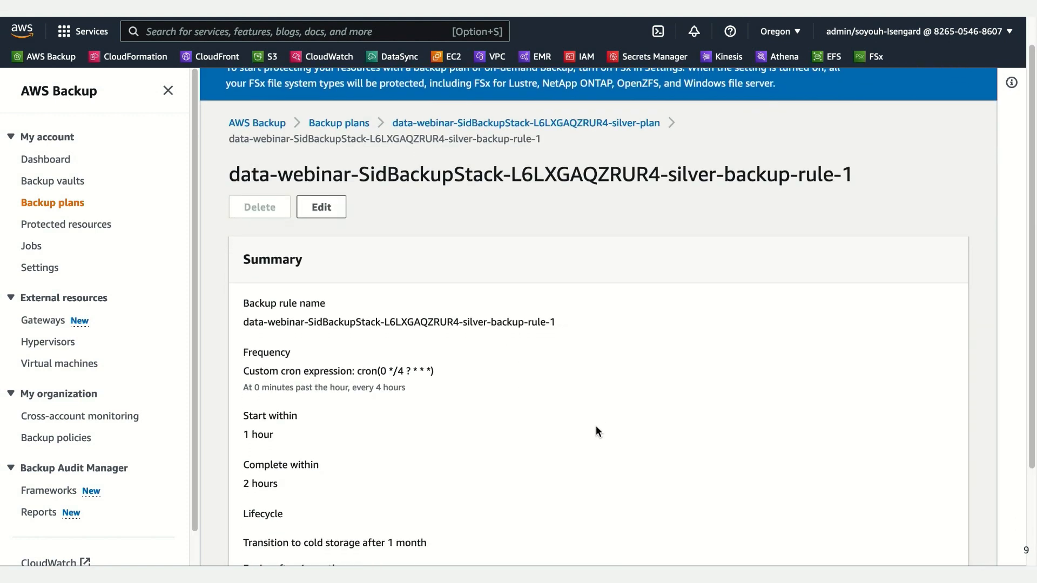
{"action": "scroll", "coordinate": [596, 431], "scroll_direction": "down", "scroll_amount": 1}
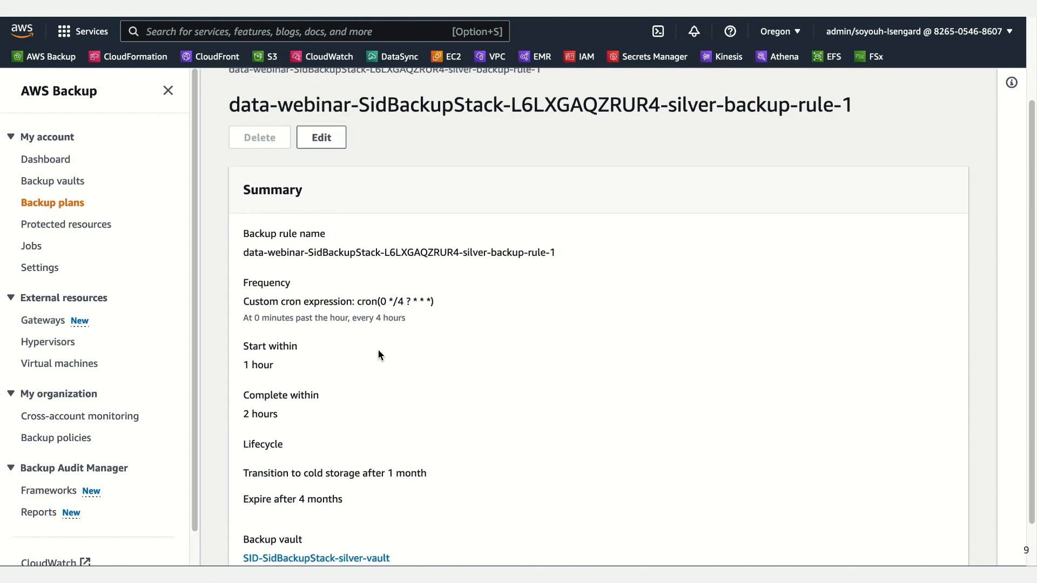
{"action": "scroll", "coordinate": [488, 388], "scroll_direction": "down", "scroll_amount": 2}
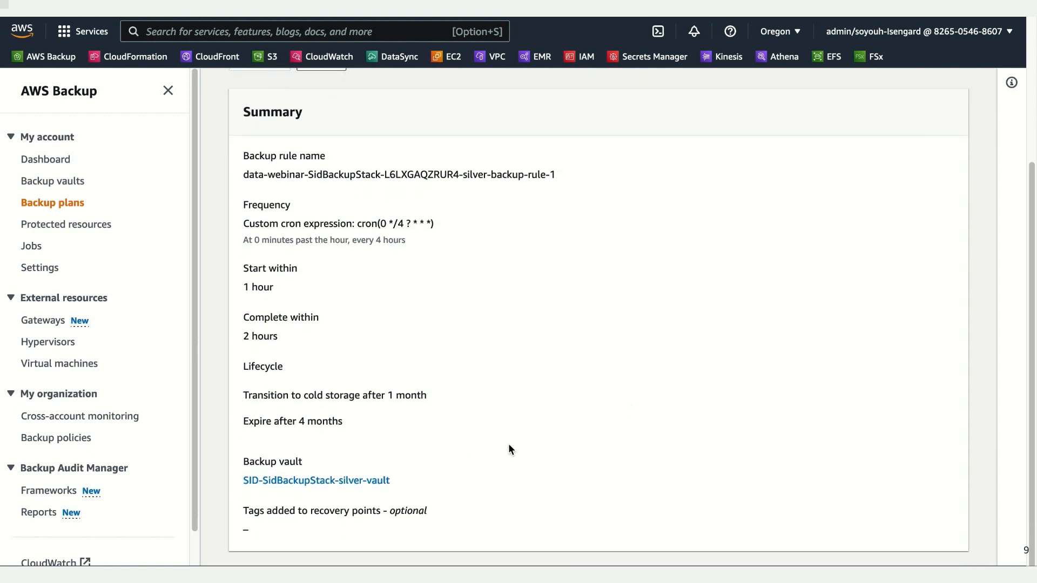
{"action": "scroll", "coordinate": [508, 443], "scroll_direction": "up", "scroll_amount": 3}
{"action": "scroll", "coordinate": [511, 437], "scroll_direction": "up", "scroll_amount": 1}
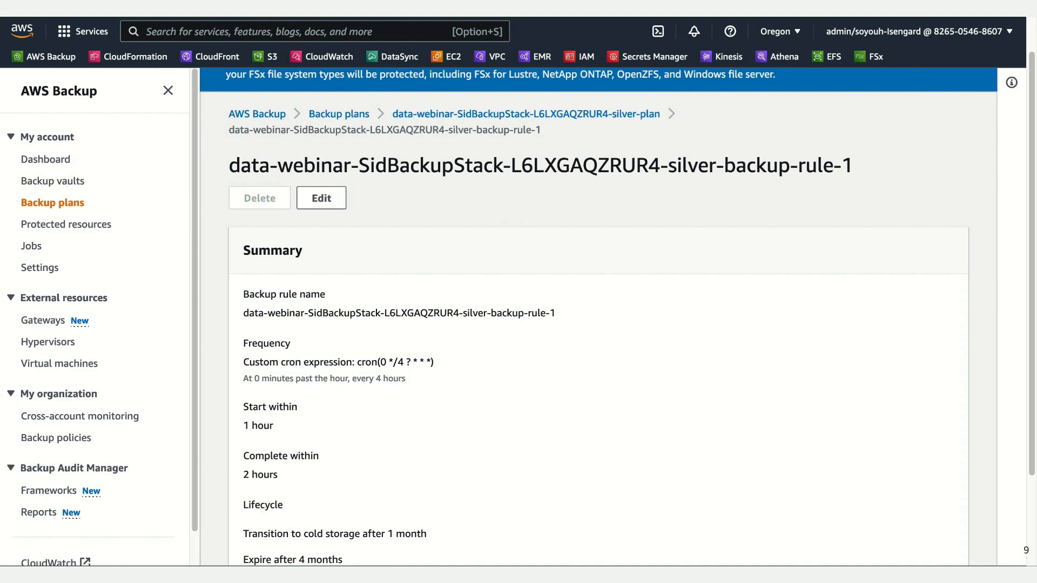
Step: Return to the silver plan and open its tag-based silver-resources assignment to check the IAM role and tags
{"action": "key", "text": "alt+Left"}
{"action": "scroll", "coordinate": [562, 346], "scroll_direction": "down", "scroll_amount": 2}
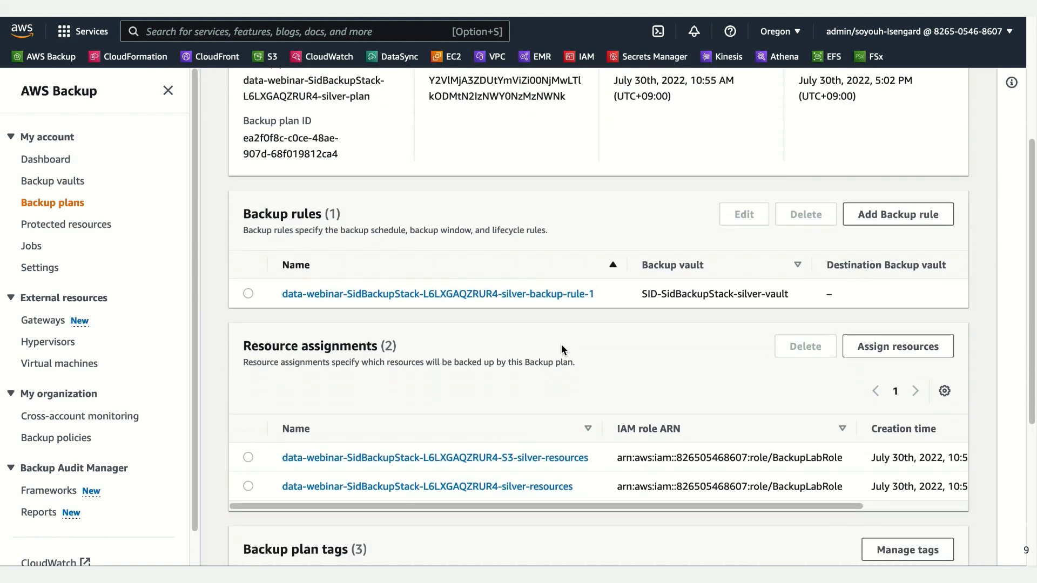
{"action": "scroll", "coordinate": [562, 350], "scroll_direction": "down", "scroll_amount": 5}
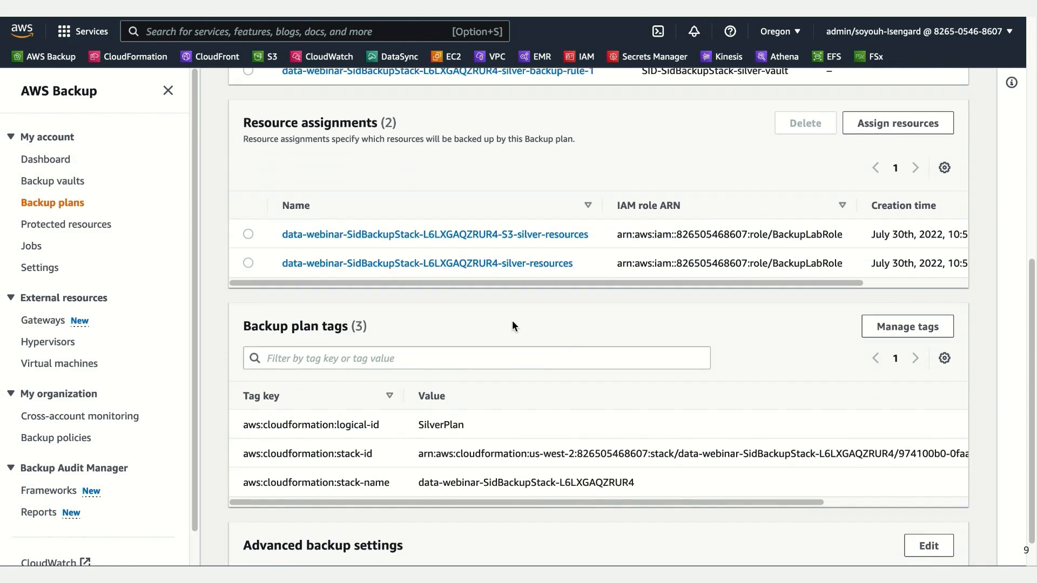
{"action": "left_click", "coordinate": [510, 265]}
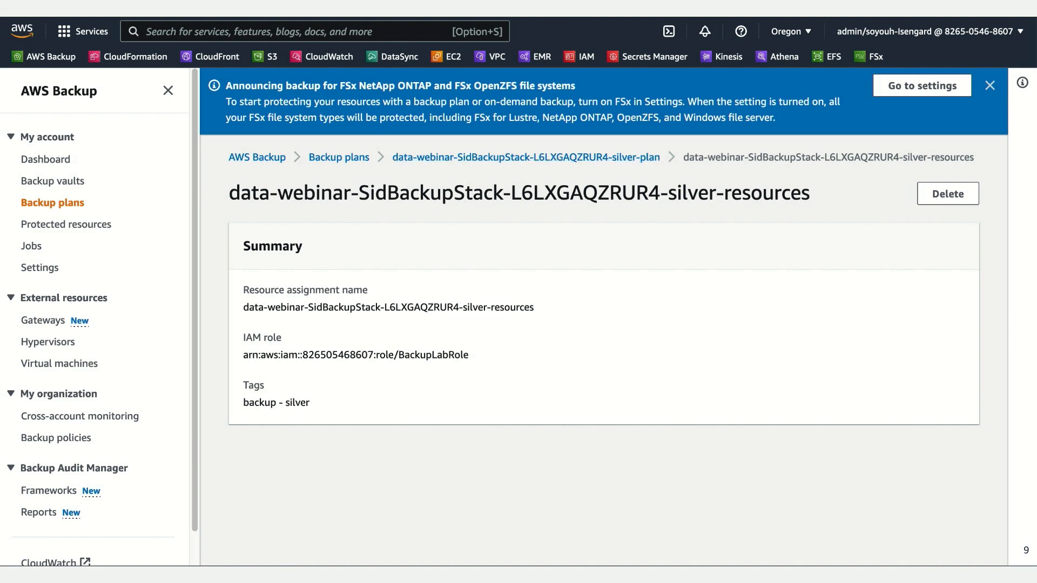
Step: Go back to the silver plan and open its S3-silver-resources assignment to check the assigned resource
{"action": "left_click", "coordinate": [527, 157]}
{"action": "scroll", "coordinate": [729, 447], "scroll_direction": "down", "scroll_amount": 5}
{"action": "scroll", "coordinate": [725, 445], "scroll_direction": "down", "scroll_amount": 1}
{"action": "left_click", "coordinate": [583, 441]}
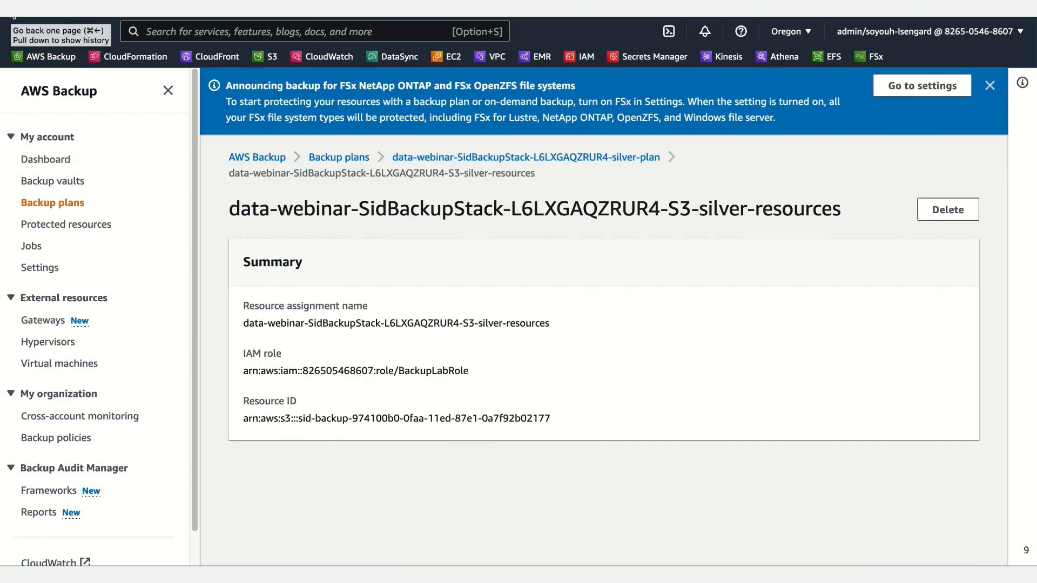
Step: Return from the S3 assignment to the silver plan and look over its resource assignments and plan tags again
{"action": "left_click", "coordinate": [13, 15]}
{"action": "scroll", "coordinate": [640, 439], "scroll_direction": "down", "scroll_amount": 5}
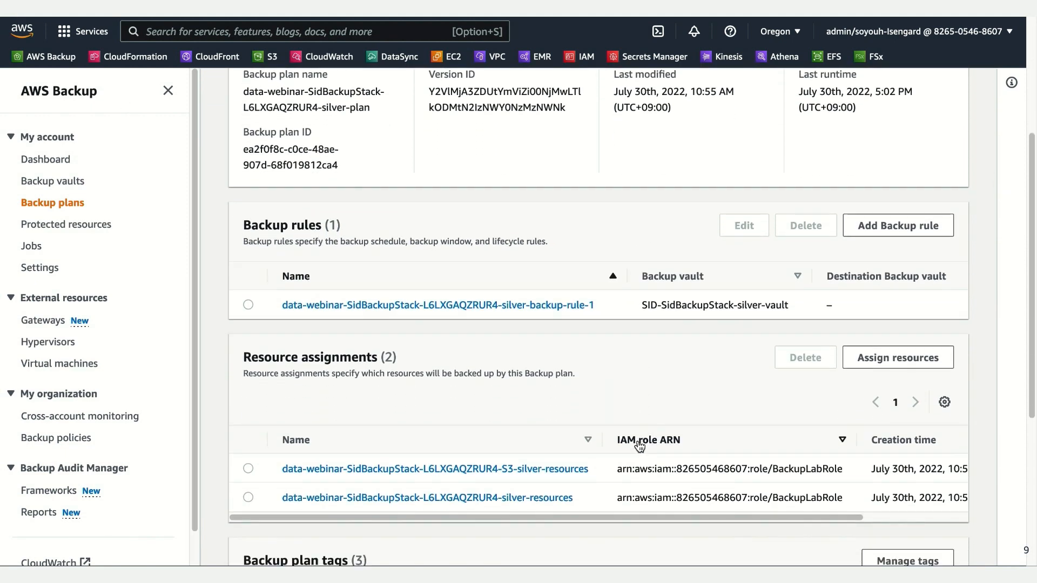
{"action": "scroll", "coordinate": [640, 446], "scroll_direction": "down", "scroll_amount": 5}
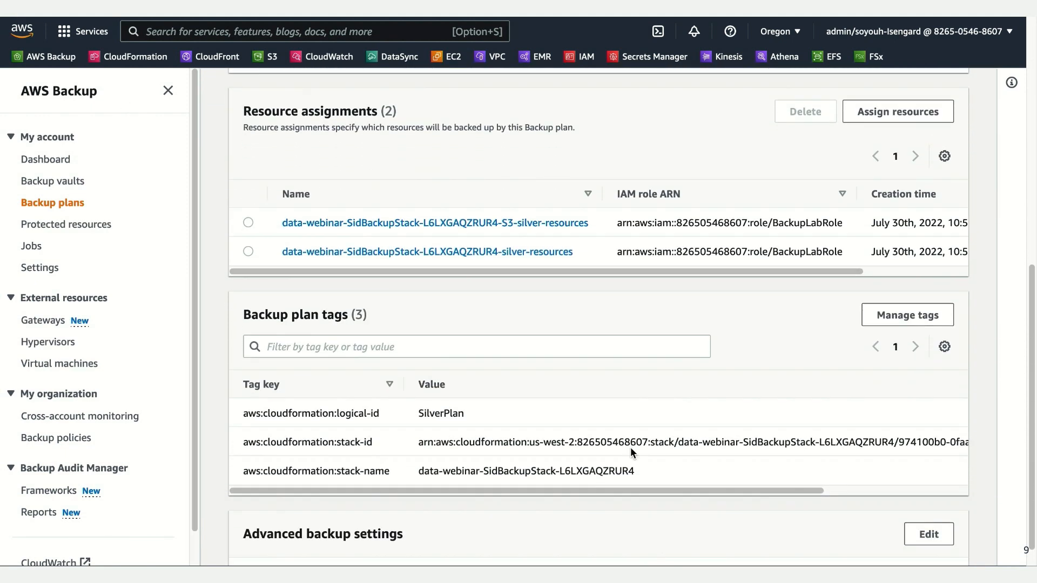
{"action": "scroll", "coordinate": [630, 447], "scroll_direction": "down", "scroll_amount": 2}
{"action": "scroll", "coordinate": [630, 447], "scroll_direction": "up", "scroll_amount": 5}
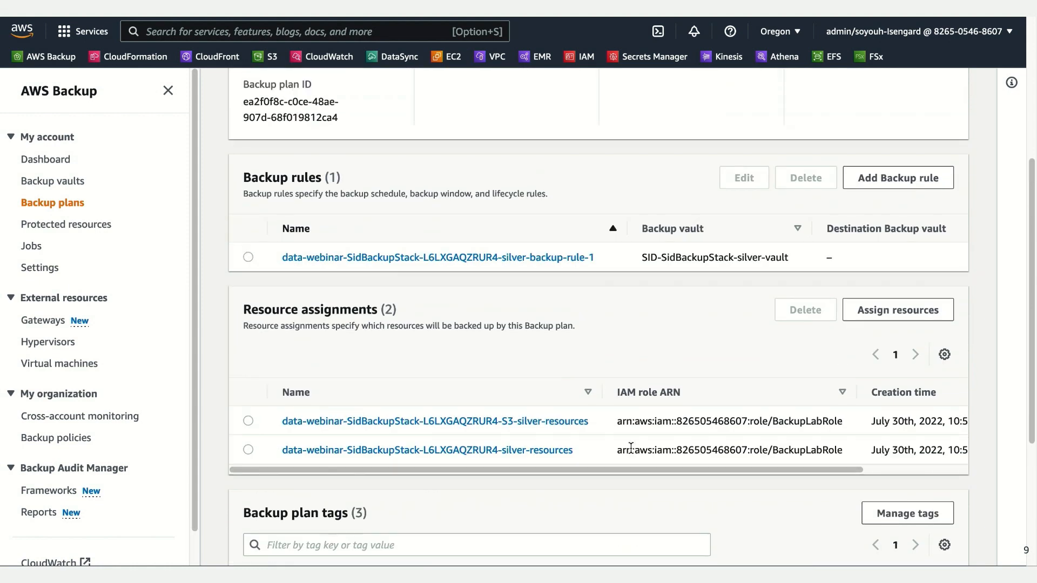
{"action": "scroll", "coordinate": [630, 448], "scroll_direction": "up", "scroll_amount": 4}
{"action": "scroll", "coordinate": [630, 448], "scroll_direction": "up", "scroll_amount": 2}
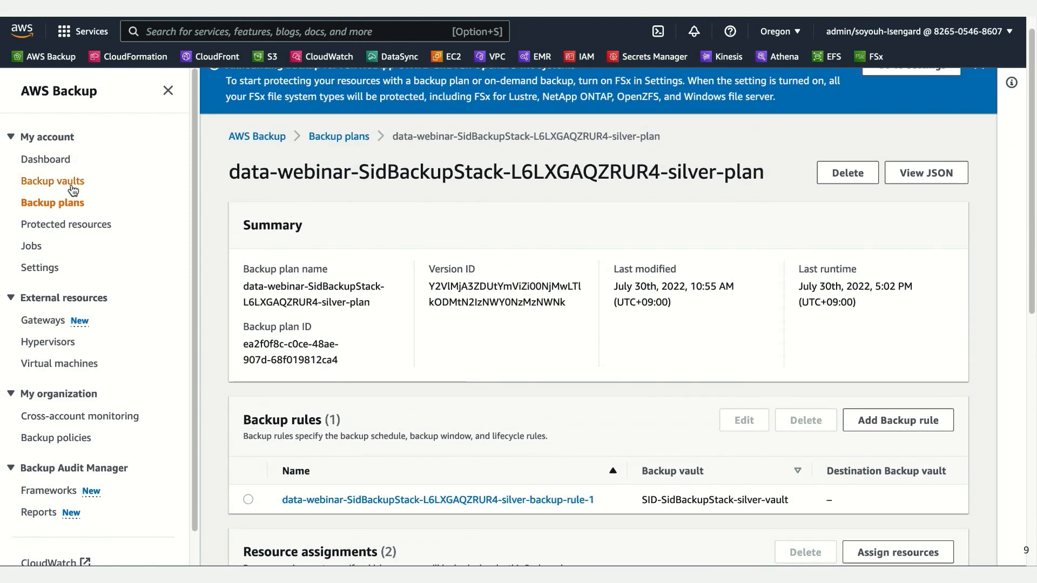
Step: Open the backup vault SID-SidBackupStack-silver-vault and examine its recovery points, access policy and vault tags
{"action": "left_click", "coordinate": [72, 189]}
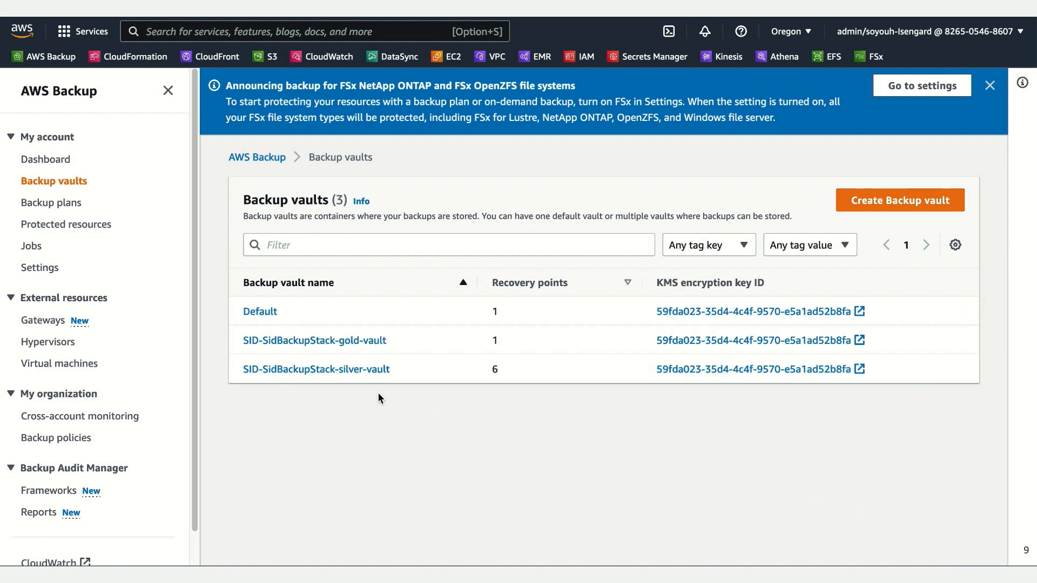
{"action": "left_click", "coordinate": [361, 369]}
{"action": "scroll", "coordinate": [659, 460], "scroll_direction": "down", "scroll_amount": 2}
{"action": "scroll", "coordinate": [654, 461], "scroll_direction": "down", "scroll_amount": 4}
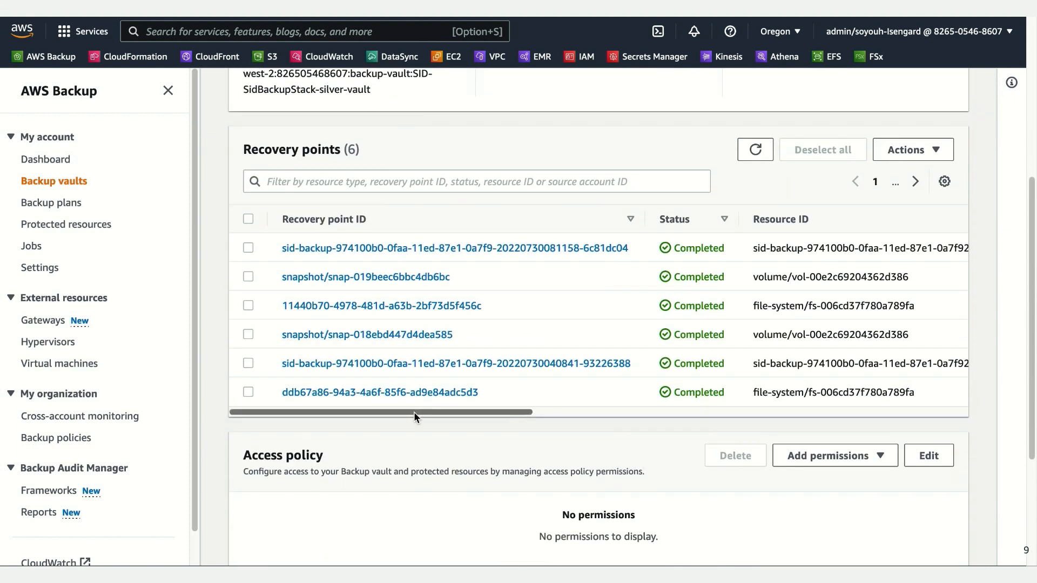
{"action": "scroll", "coordinate": [420, 415], "scroll_direction": "up", "scroll_amount": 3}
{"action": "scroll", "coordinate": [428, 418], "scroll_direction": "down", "scroll_amount": 2}
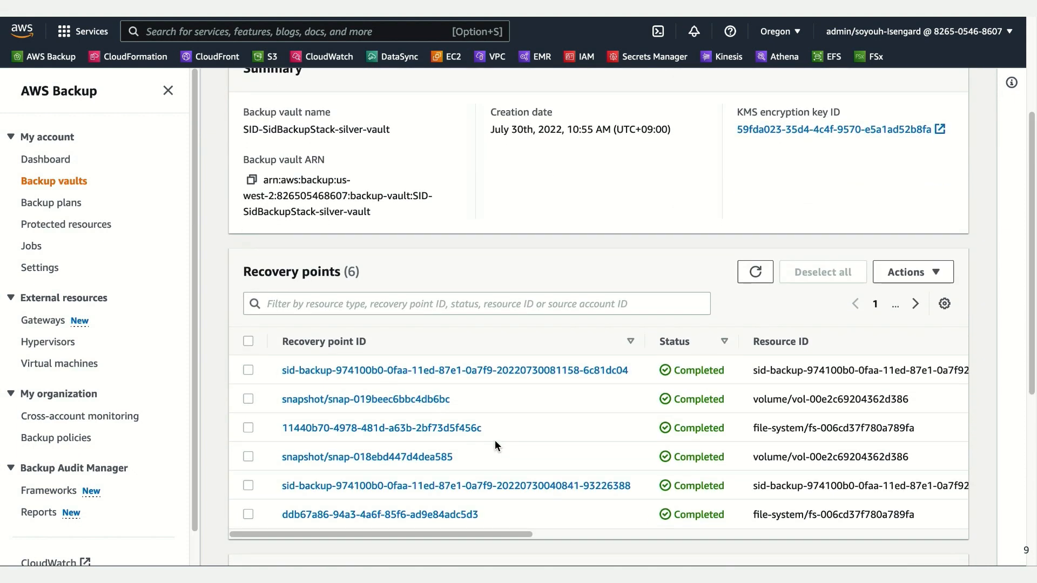
{"action": "mouse_move", "coordinate": [477, 482]}
{"action": "left_mouse_down"}
{"action": "mouse_move", "coordinate": [768, 506]}
{"action": "mouse_move", "coordinate": [475, 500]}
{"action": "left_mouse_up"}
{"action": "scroll", "coordinate": [529, 517], "scroll_direction": "down", "scroll_amount": 3}
{"action": "scroll", "coordinate": [534, 513], "scroll_direction": "down", "scroll_amount": 3}
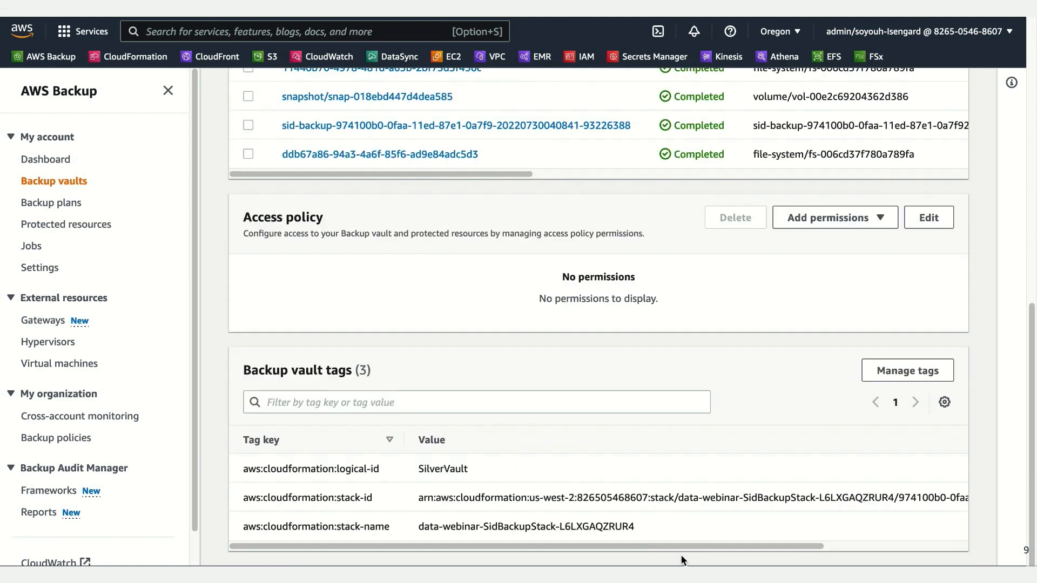
{"action": "scroll", "coordinate": [702, 532], "scroll_direction": "up", "scroll_amount": 10}
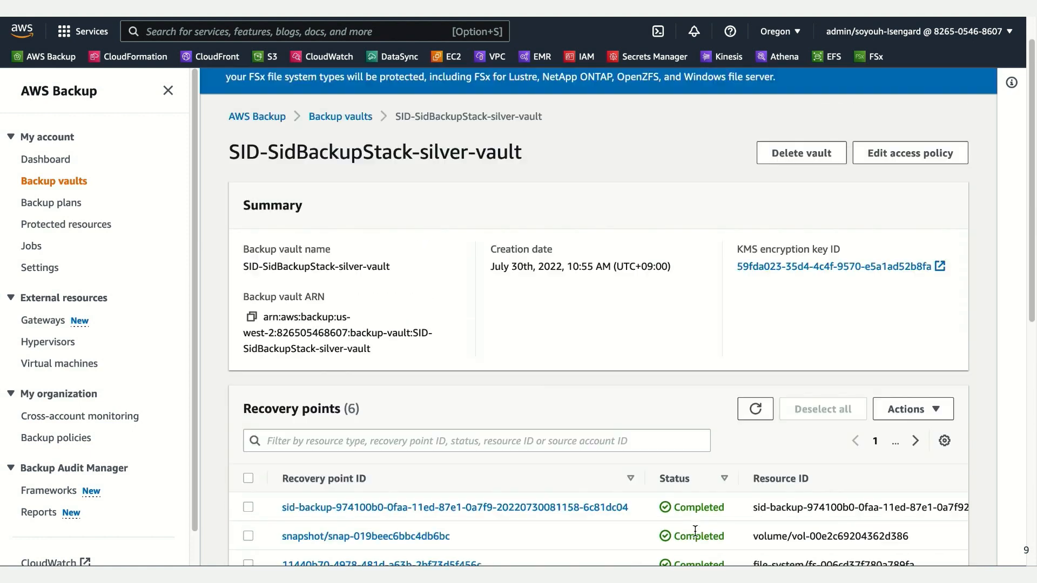
{"action": "scroll", "coordinate": [696, 531], "scroll_direction": "up", "scroll_amount": 1}
Step: Return to the vault list, open SID-SidBackupStack-gold-vault and examine its recovery points and access policy statement
{"action": "left_click", "coordinate": [39, 6]}
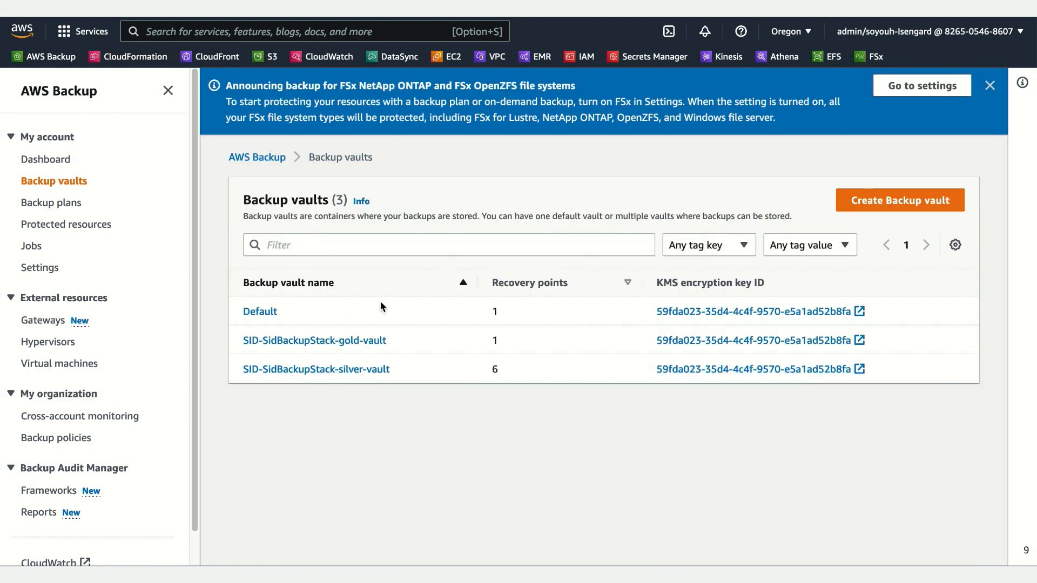
{"action": "left_click", "coordinate": [299, 341]}
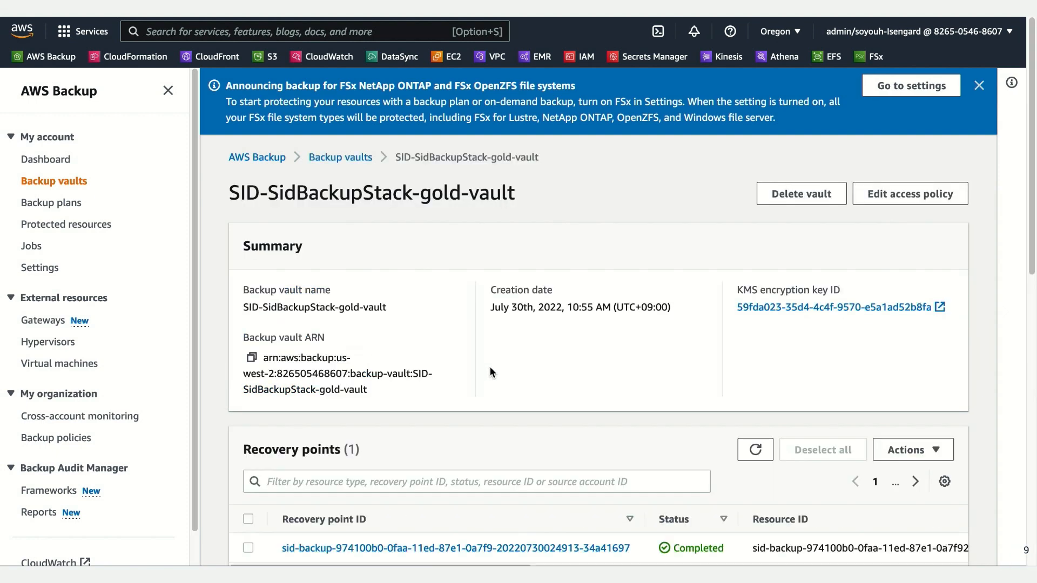
{"action": "scroll", "coordinate": [490, 368], "scroll_direction": "down", "scroll_amount": 2}
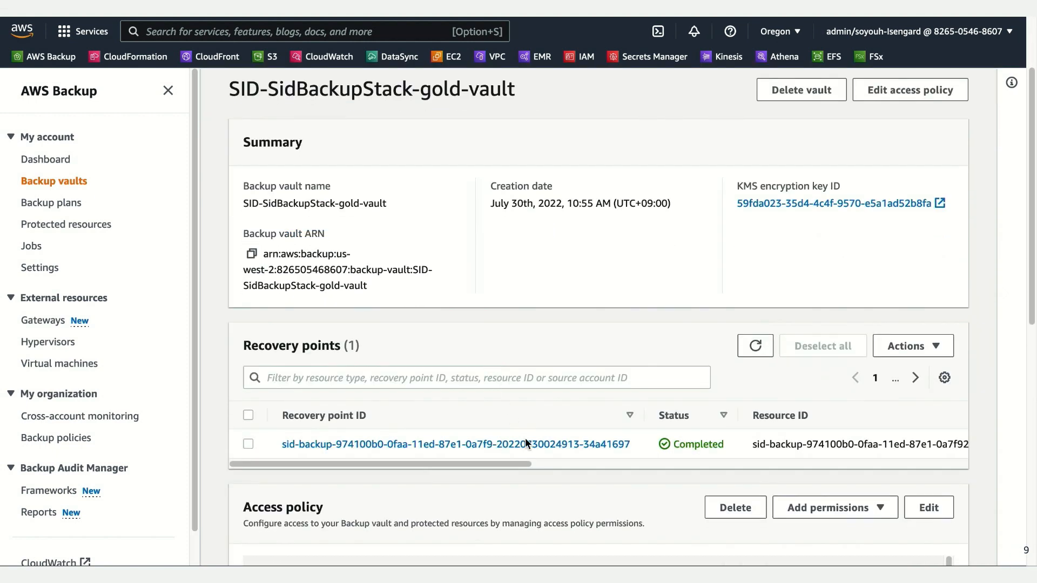
{"action": "left_click_drag", "start_coordinate": [510, 463], "coordinate": [495, 488]}
{"action": "scroll", "coordinate": [495, 485], "scroll_direction": "down", "scroll_amount": 4}
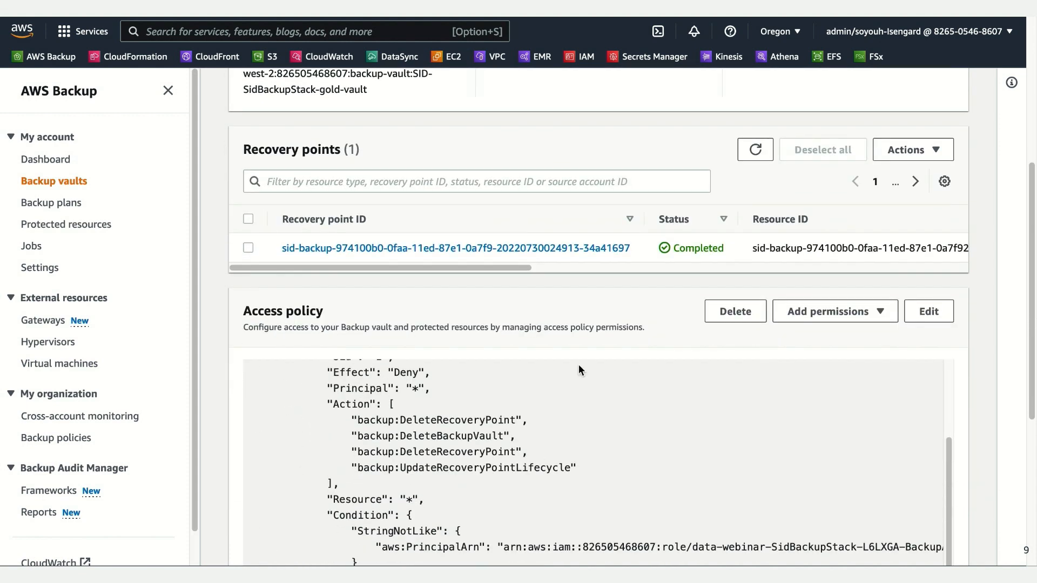
{"action": "scroll", "coordinate": [579, 364], "scroll_direction": "down", "scroll_amount": 4}
{"action": "scroll", "coordinate": [578, 277], "scroll_direction": "up", "scroll_amount": 3}
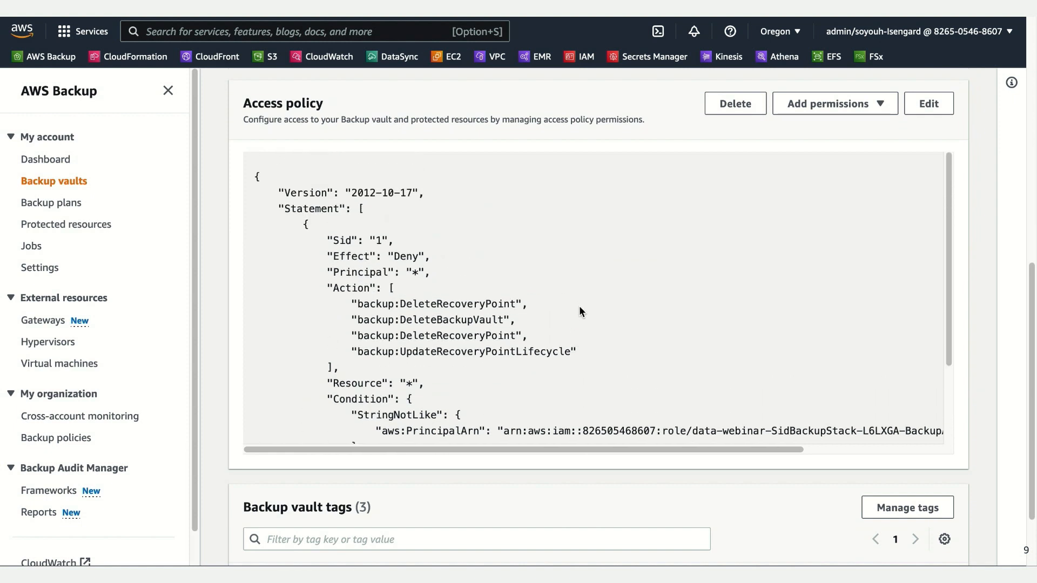
{"action": "scroll", "coordinate": [641, 349], "scroll_direction": "down", "scroll_amount": 4}
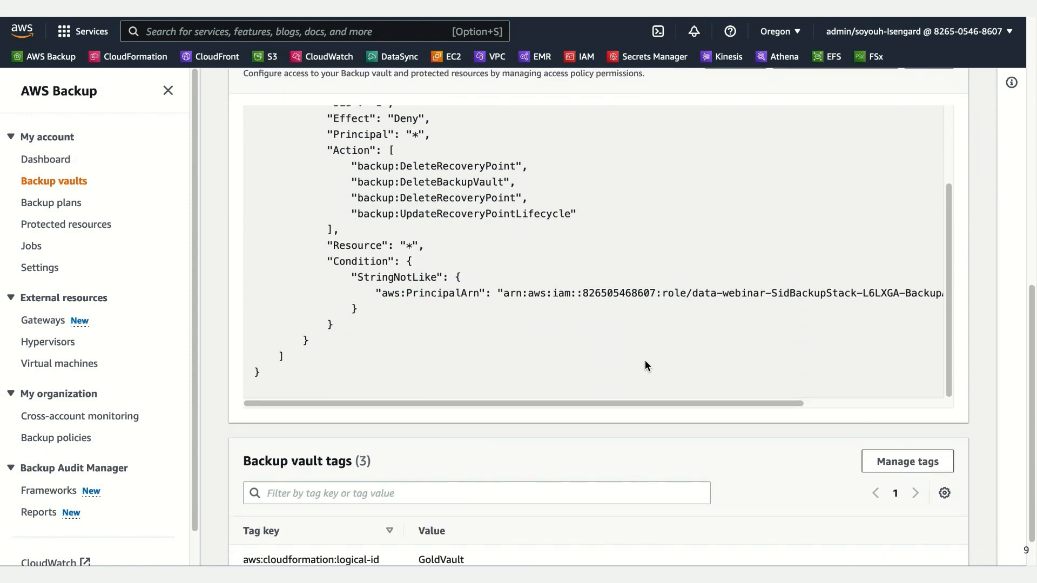
Step: Look over the gold vault's access policy, vault tags and recovery points again
{"action": "scroll", "coordinate": [646, 366], "scroll_direction": "down", "scroll_amount": 2}
{"action": "scroll", "coordinate": [676, 431], "scroll_direction": "up", "scroll_amount": 8}
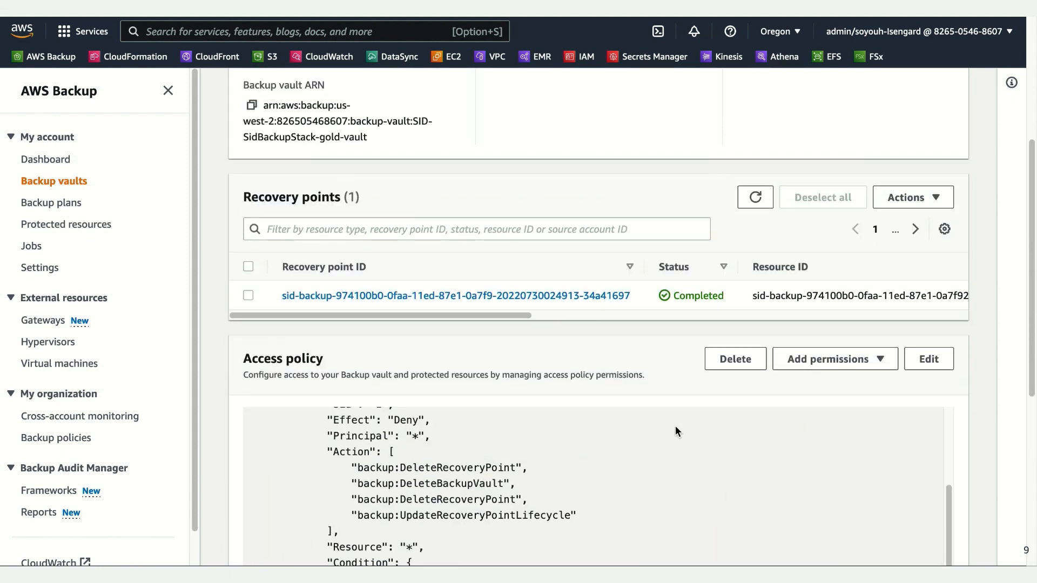
{"action": "scroll", "coordinate": [677, 431], "scroll_direction": "up", "scroll_amount": 5}
{"action": "scroll", "coordinate": [673, 425], "scroll_direction": "up", "scroll_amount": 1}
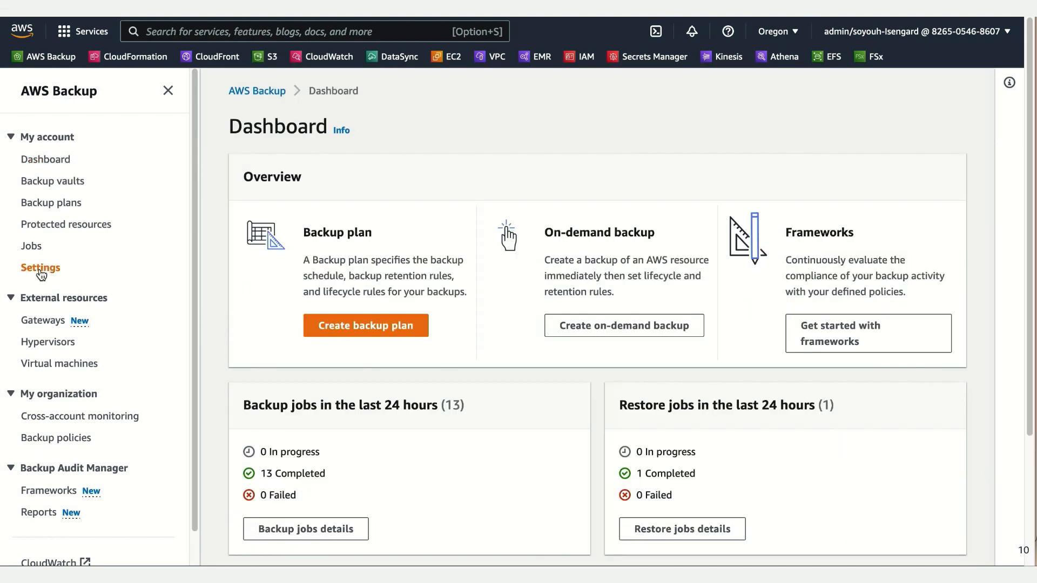
Step: Open the service opt-in configuration in the AWS Backup settings, review the resource types and confirm with all of them enabled
{"action": "left_click", "coordinate": [65, 268]}
{"action": "scroll", "coordinate": [601, 389], "scroll_direction": "down", "scroll_amount": 3}
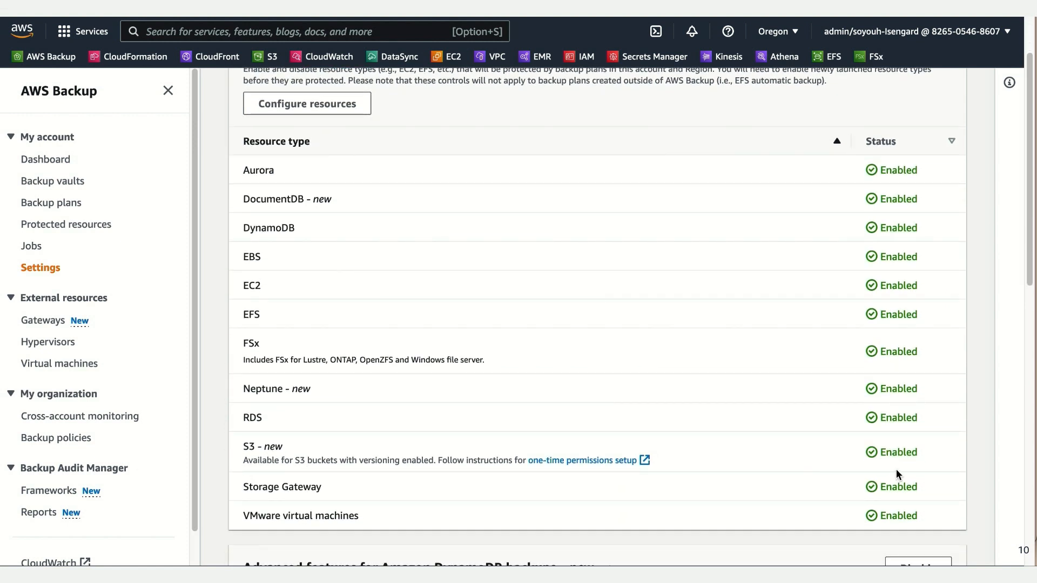
{"action": "left_click", "coordinate": [324, 105]}
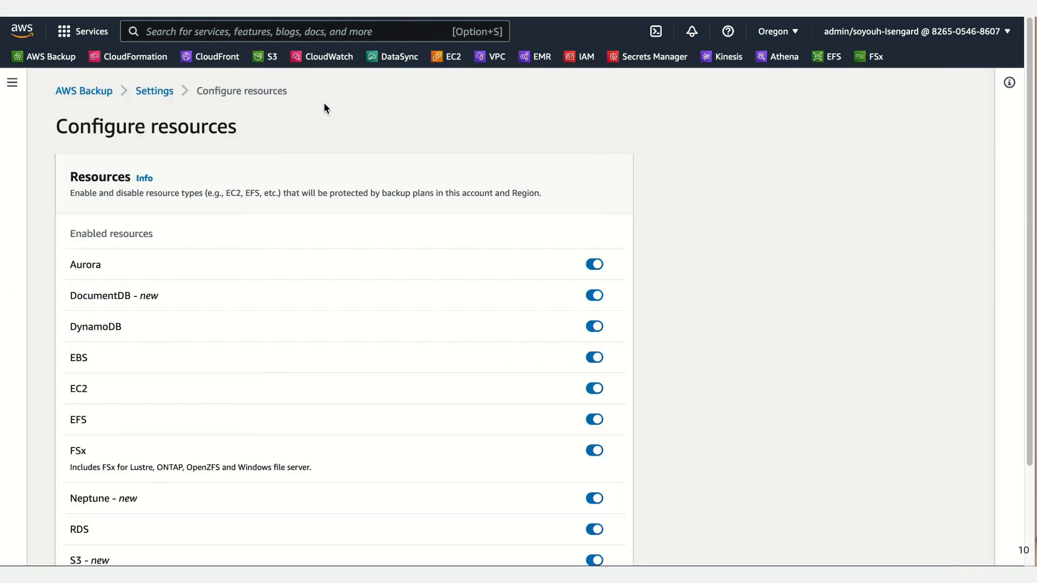
{"action": "scroll", "coordinate": [780, 375], "scroll_direction": "down", "scroll_amount": 5}
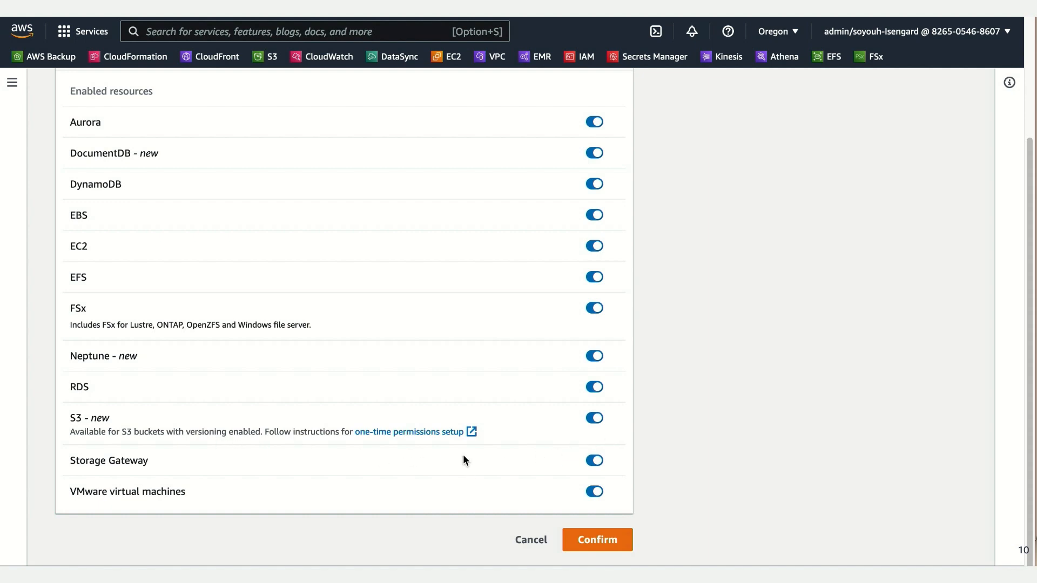
{"action": "left_click", "coordinate": [589, 540]}
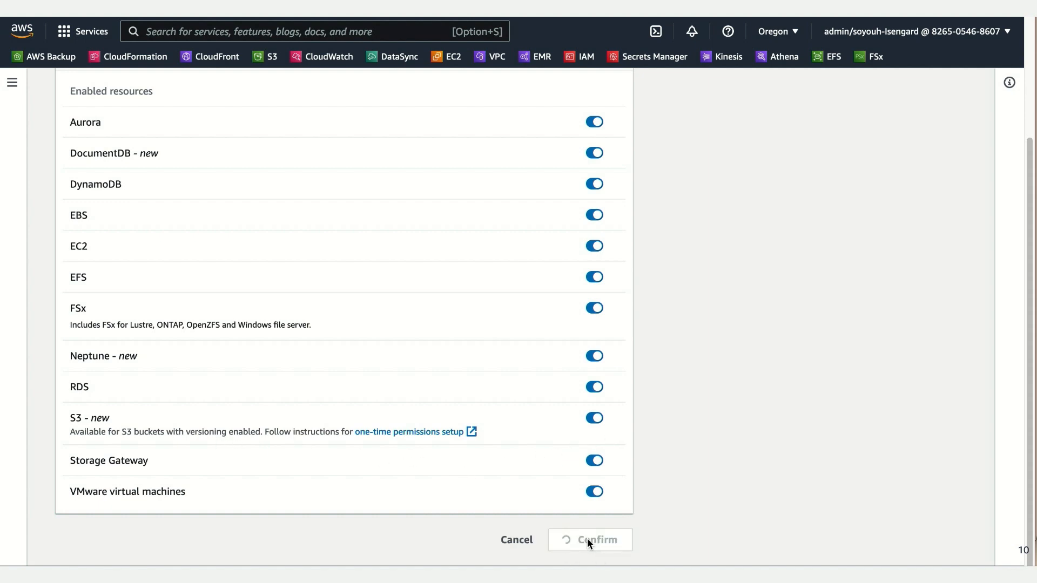
{"action": "scroll", "coordinate": [833, 403], "scroll_direction": "up", "scroll_amount": 1}
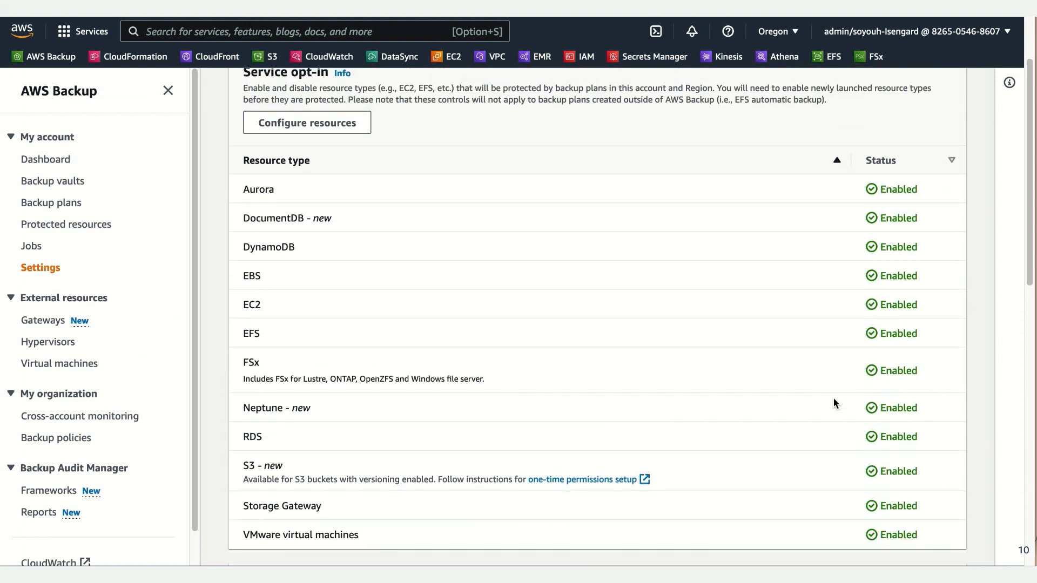
{"action": "scroll", "coordinate": [833, 402], "scroll_direction": "up", "scroll_amount": 1}
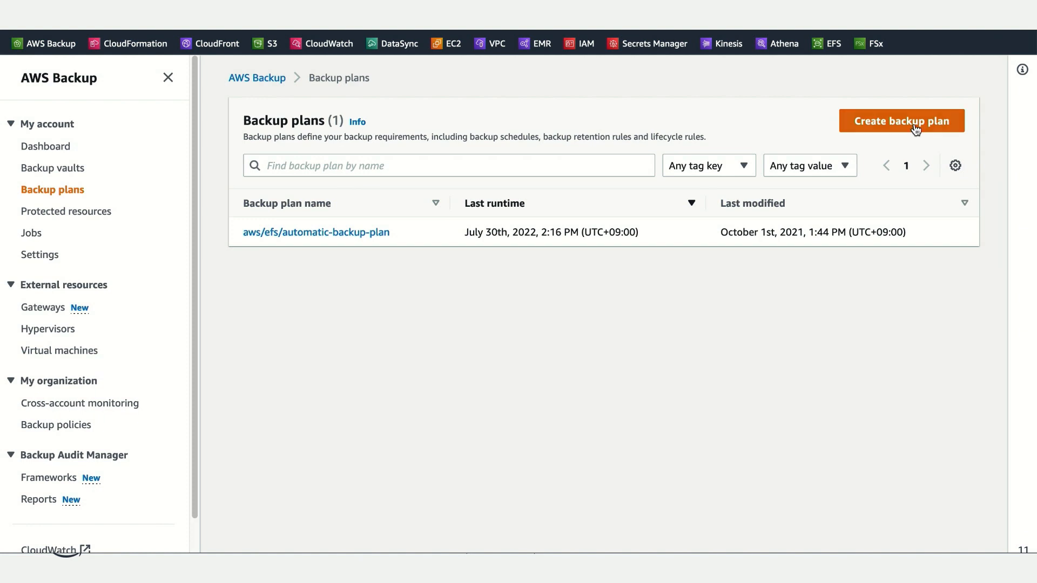
Step: Start a new backup plan built from scratch and name it silver-plan
{"action": "left_click", "coordinate": [916, 128]}
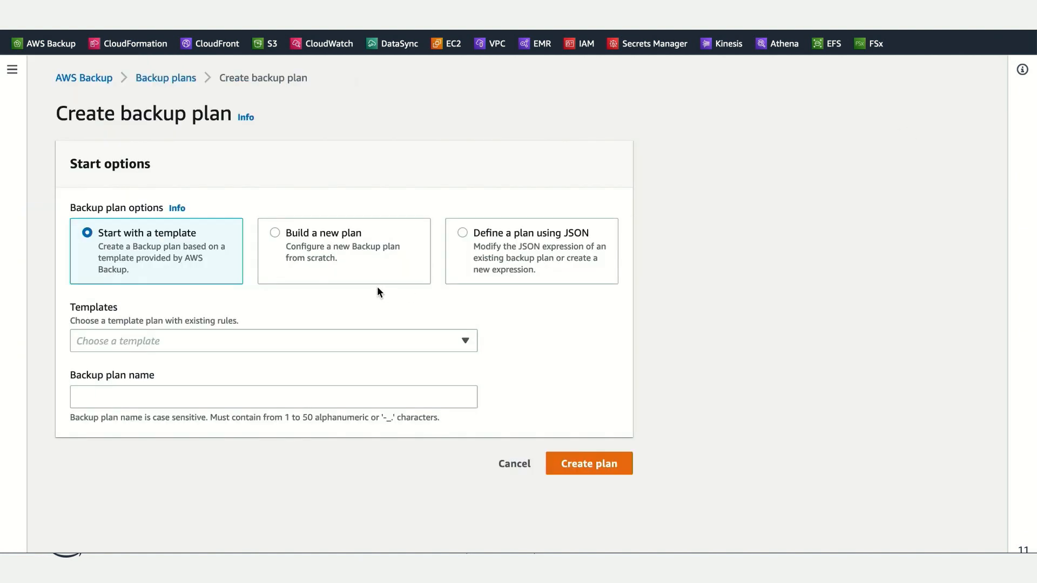
{"action": "left_click", "coordinate": [329, 241]}
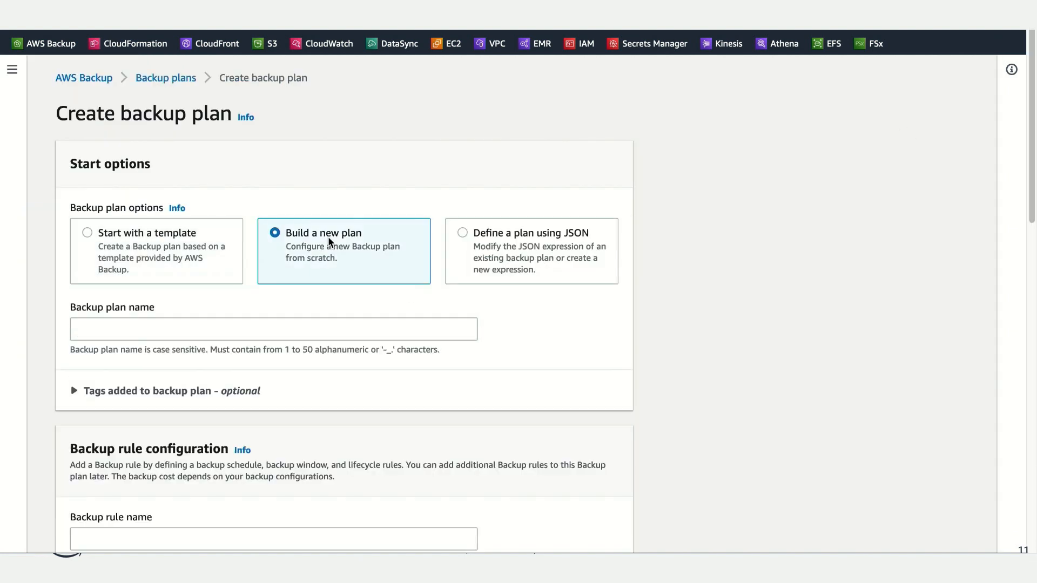
{"action": "left_click", "coordinate": [254, 335]}
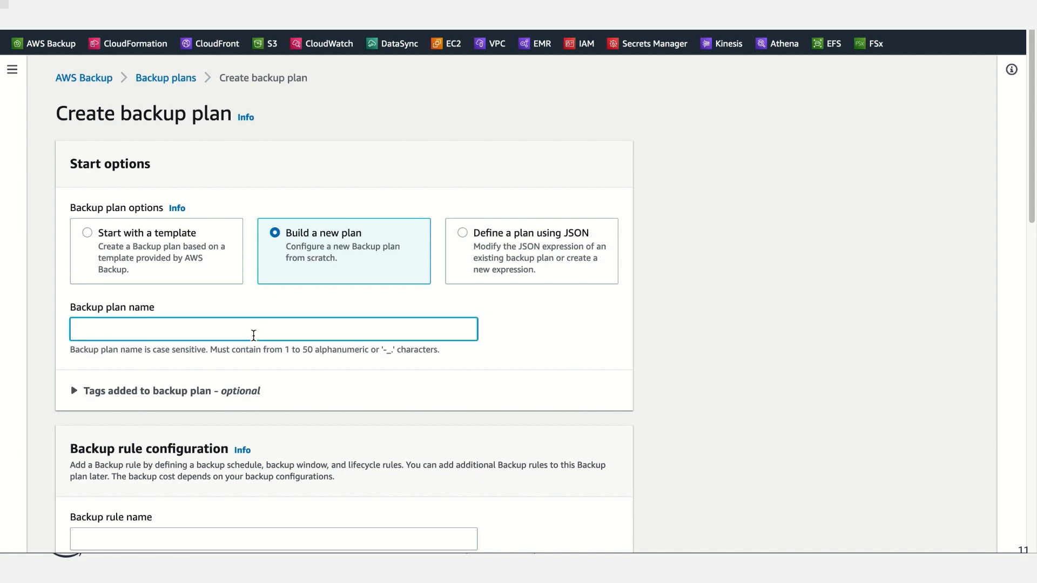
{"action": "type", "text": "silver-plan"}
Step: Name the backup rule silver-rule and choose testvault as its backup vault
{"action": "scroll", "coordinate": [493, 453], "scroll_direction": "down", "scroll_amount": 2}
{"action": "scroll", "coordinate": [494, 452], "scroll_direction": "down", "scroll_amount": 1}
{"action": "left_click", "coordinate": [231, 365]}
{"action": "type", "text": "silver-rule"}
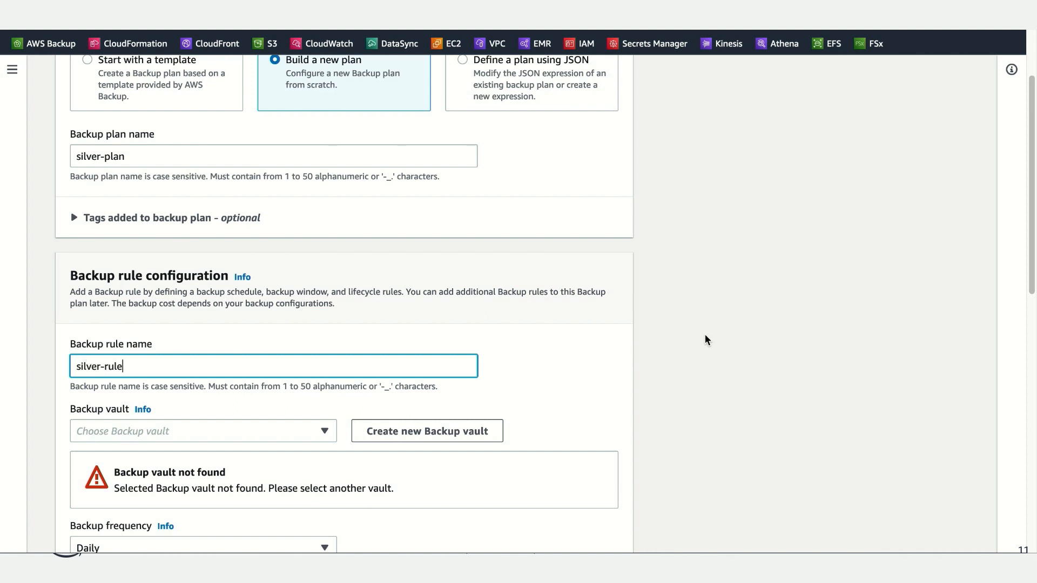
{"action": "scroll", "coordinate": [706, 338], "scroll_direction": "down", "scroll_amount": 3}
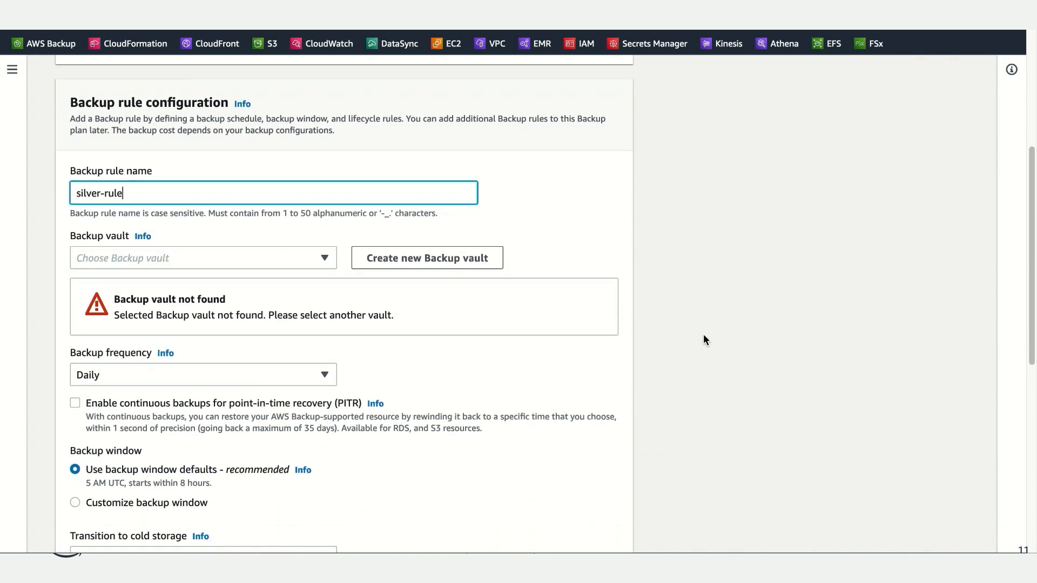
{"action": "left_click", "coordinate": [205, 259]}
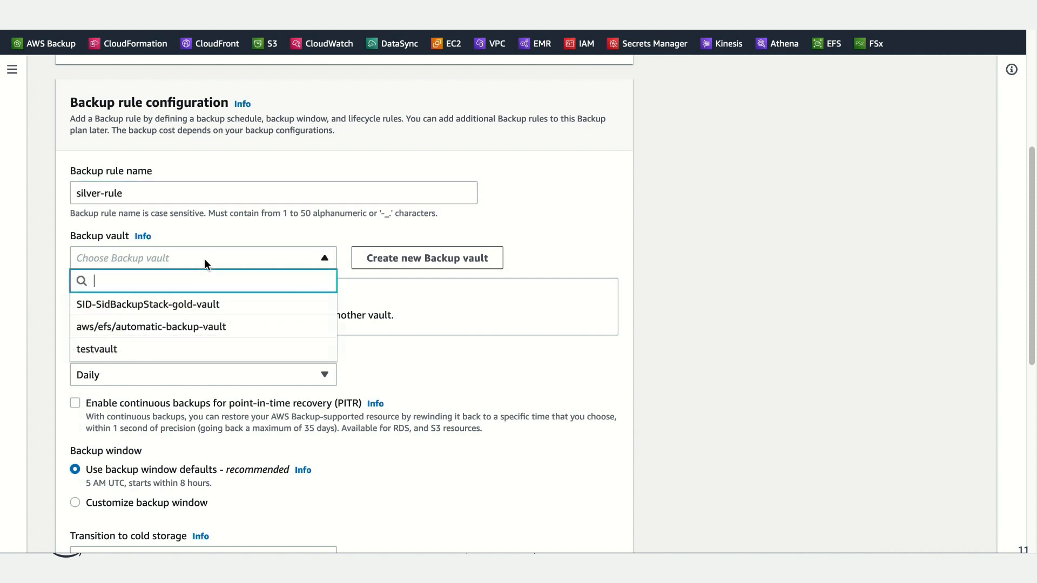
{"action": "left_click", "coordinate": [154, 344]}
Step: Set the rule's backup frequency to a custom cron expression of cron(0 * ? * * *)
{"action": "scroll", "coordinate": [433, 391], "scroll_direction": "down", "scroll_amount": 1}
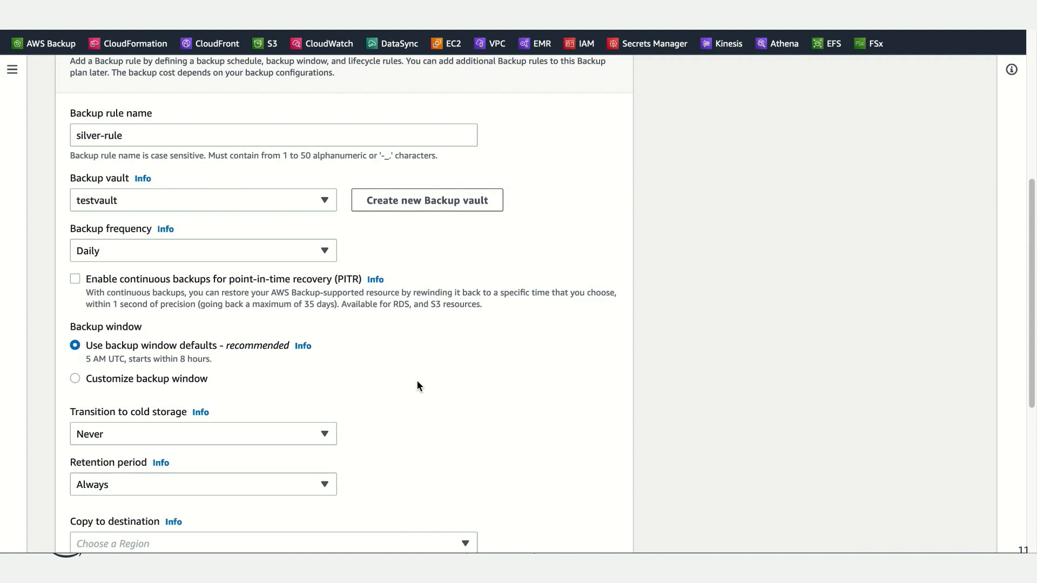
{"action": "scroll", "coordinate": [417, 381], "scroll_direction": "down", "scroll_amount": 2}
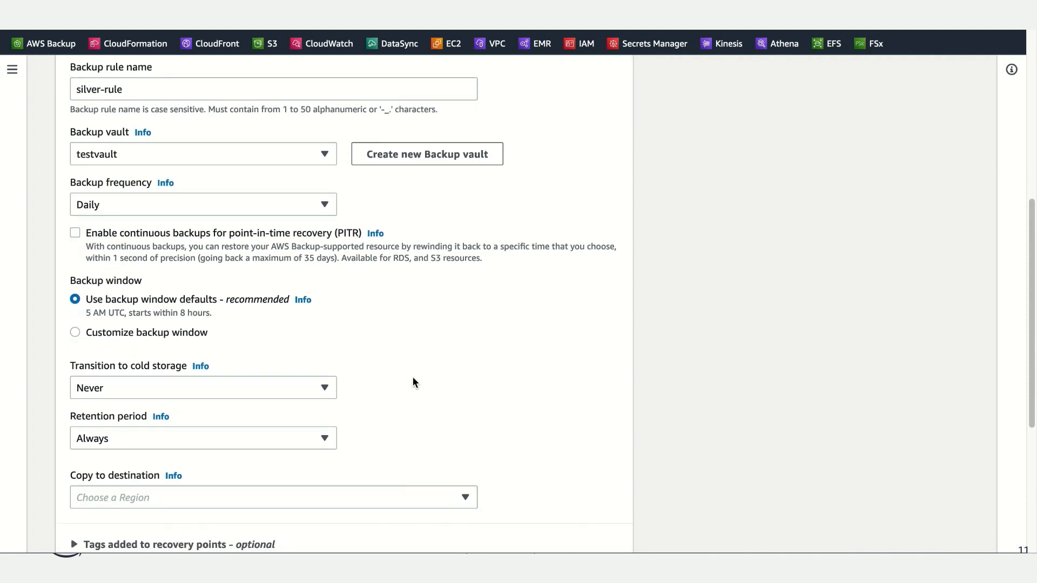
{"action": "scroll", "coordinate": [413, 377], "scroll_direction": "down", "scroll_amount": 1}
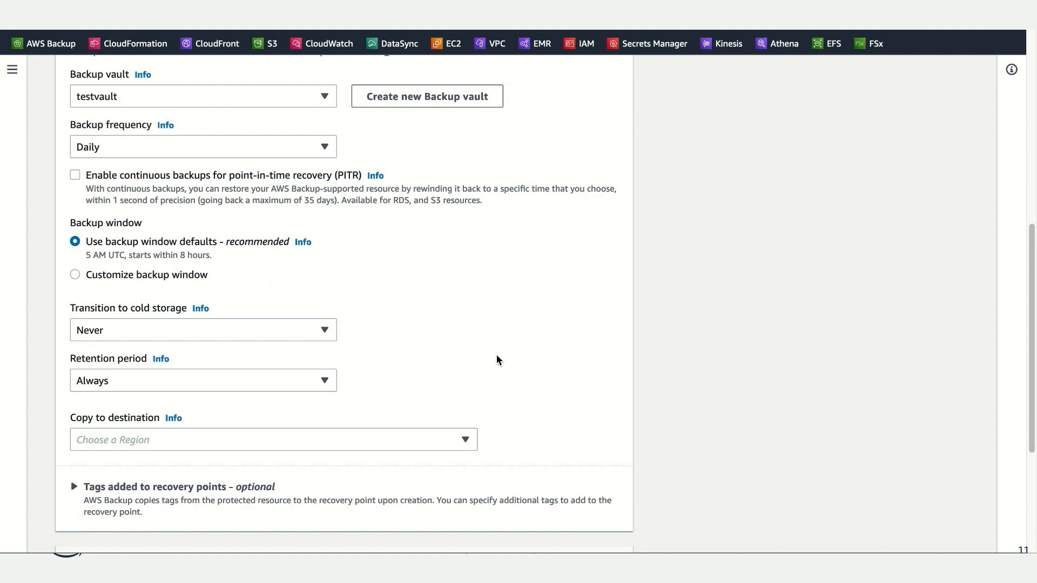
{"action": "left_click", "coordinate": [331, 152]}
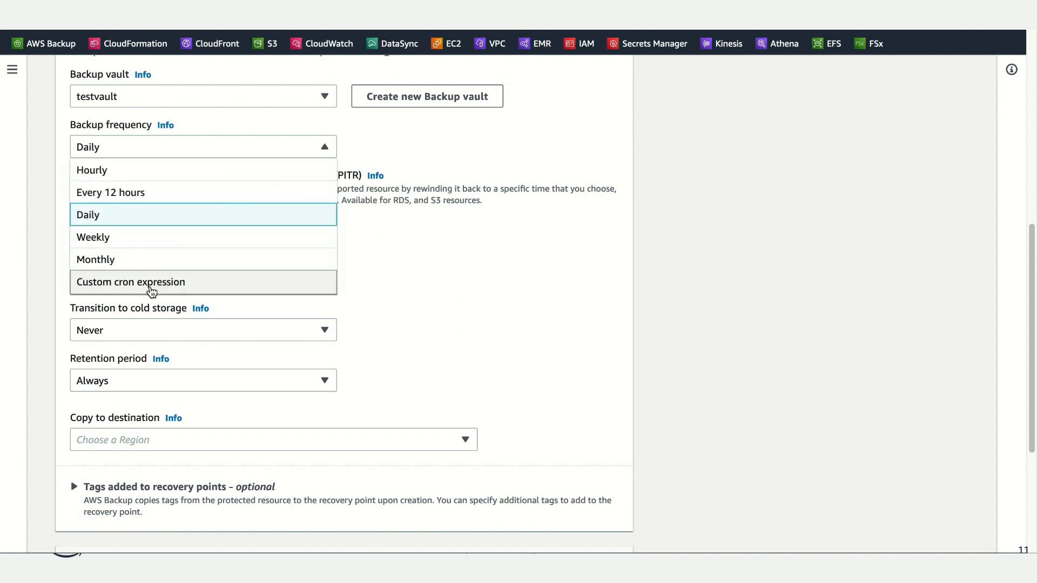
{"action": "left_click", "coordinate": [151, 287]}
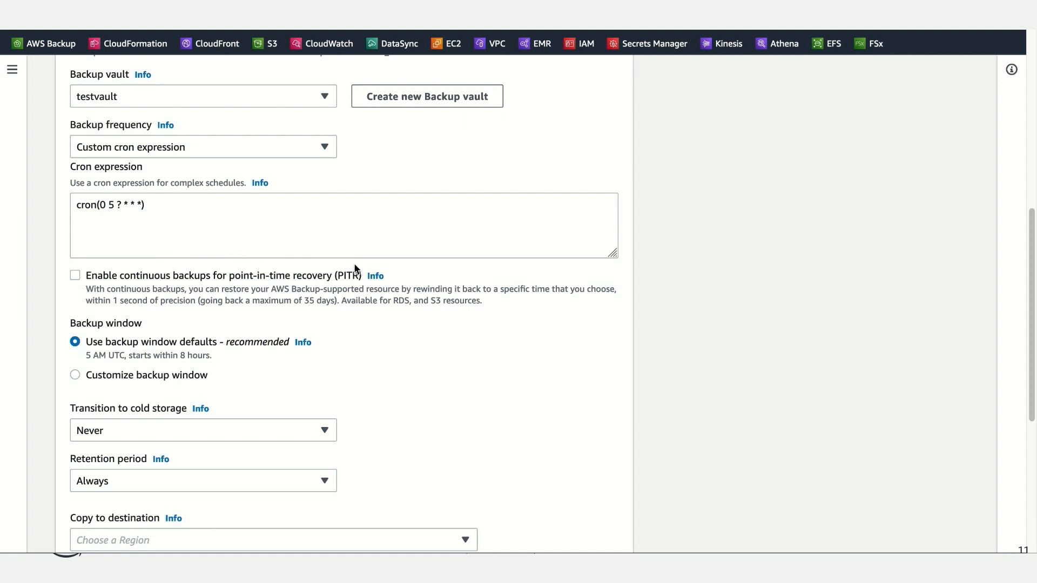
{"action": "double_click", "coordinate": [110, 205]}
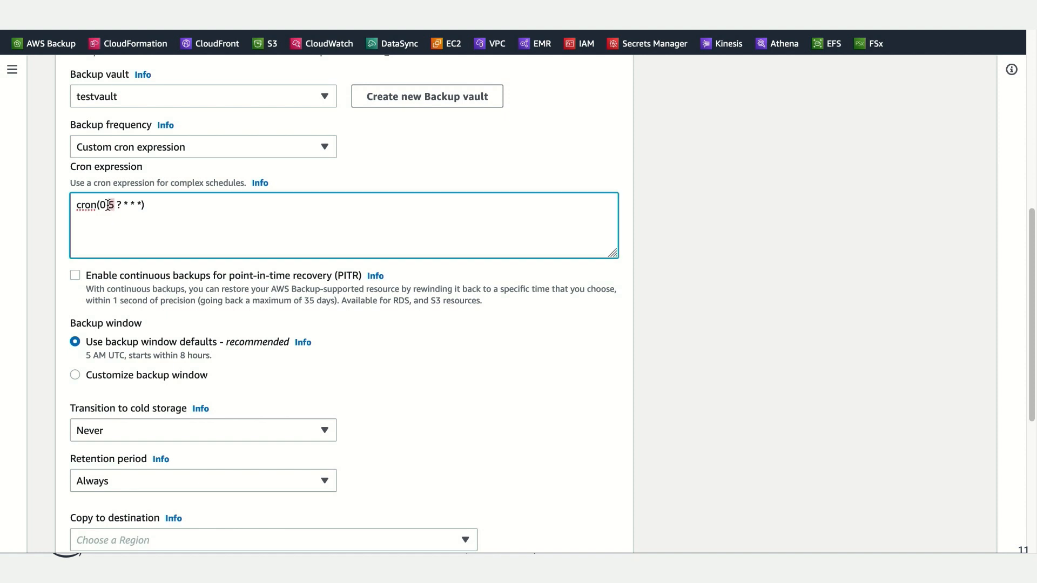
{"action": "type", "text": "*"}
{"action": "left_click", "coordinate": [527, 400]}
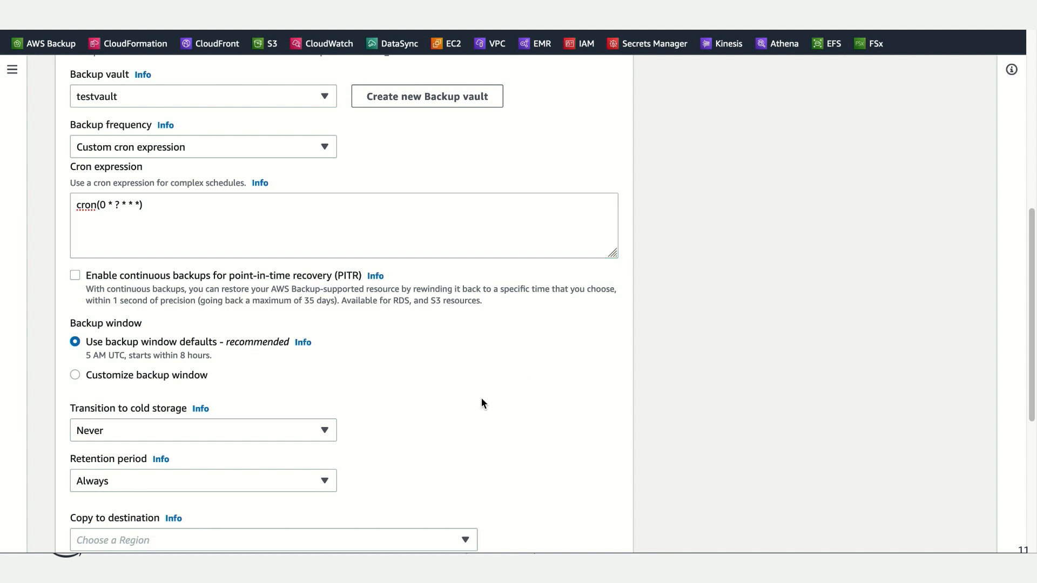
Step: Set the backup rule's retention period to 4 months
{"action": "scroll", "coordinate": [463, 400], "scroll_direction": "down", "scroll_amount": 2}
{"action": "scroll", "coordinate": [463, 402], "scroll_direction": "down", "scroll_amount": 3}
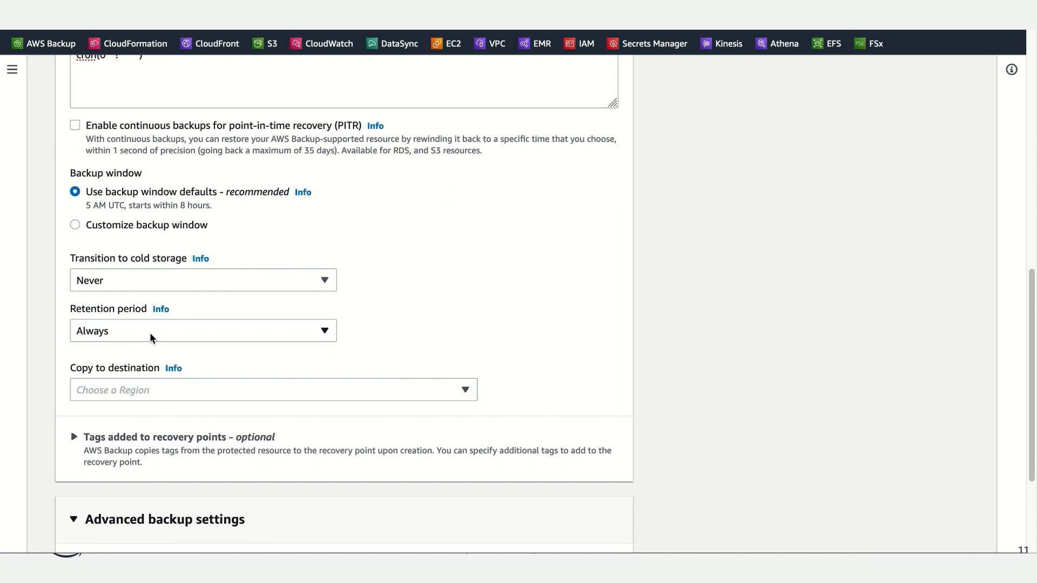
{"action": "left_click", "coordinate": [176, 331]}
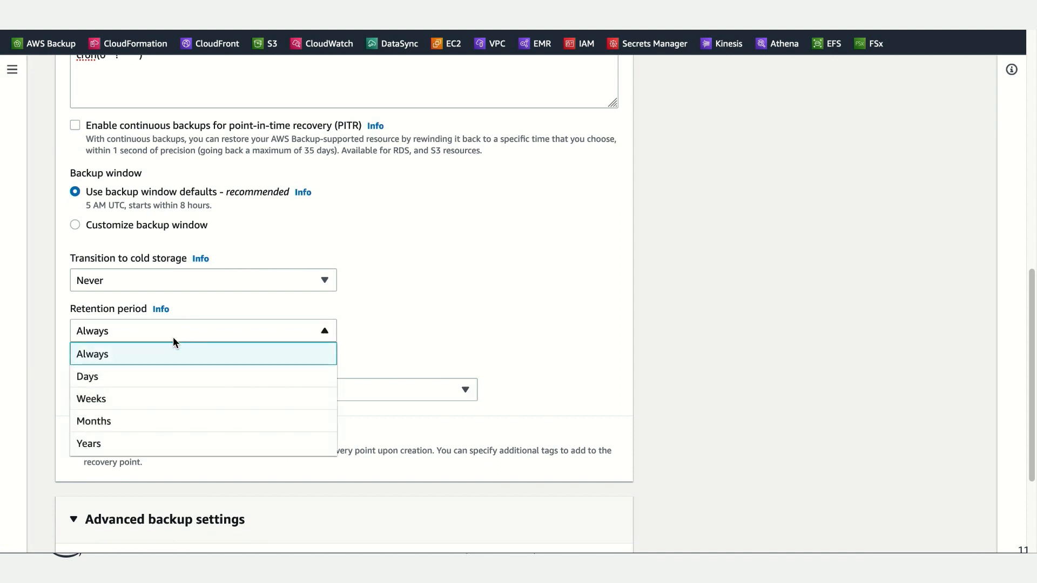
{"action": "left_click", "coordinate": [128, 423]}
{"action": "left_click_drag", "start_coordinate": [394, 329], "coordinate": [352, 328]}
{"action": "type", "text": "4"}
{"action": "left_click", "coordinate": [535, 364]}
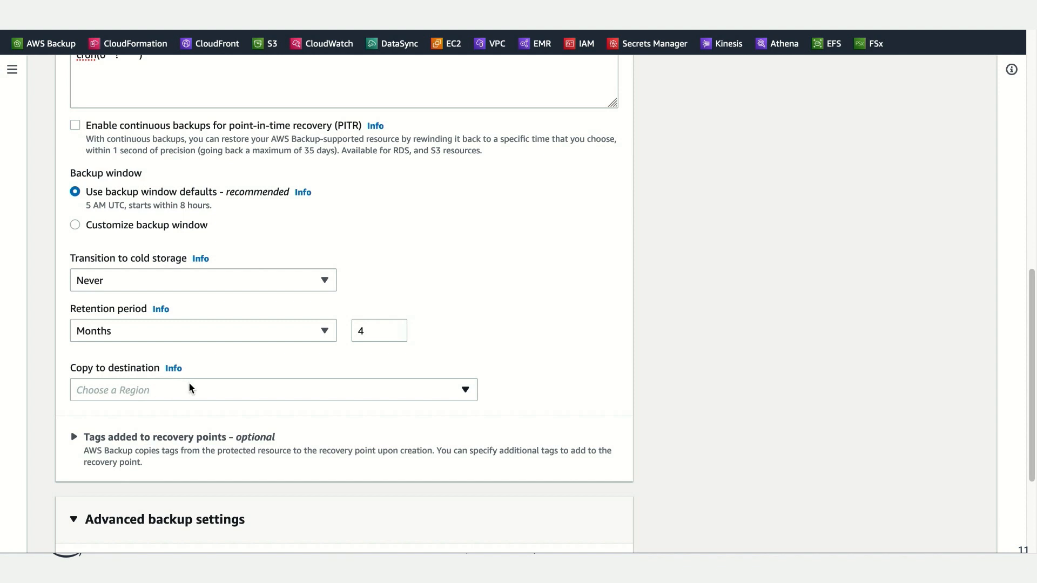
Step: Create the silver-plan backup plan, leaving the copy destination, recovery point tags and advanced settings at their defaults
{"action": "scroll", "coordinate": [523, 452], "scroll_direction": "down", "scroll_amount": 2}
{"action": "scroll", "coordinate": [521, 455], "scroll_direction": "down", "scroll_amount": 2}
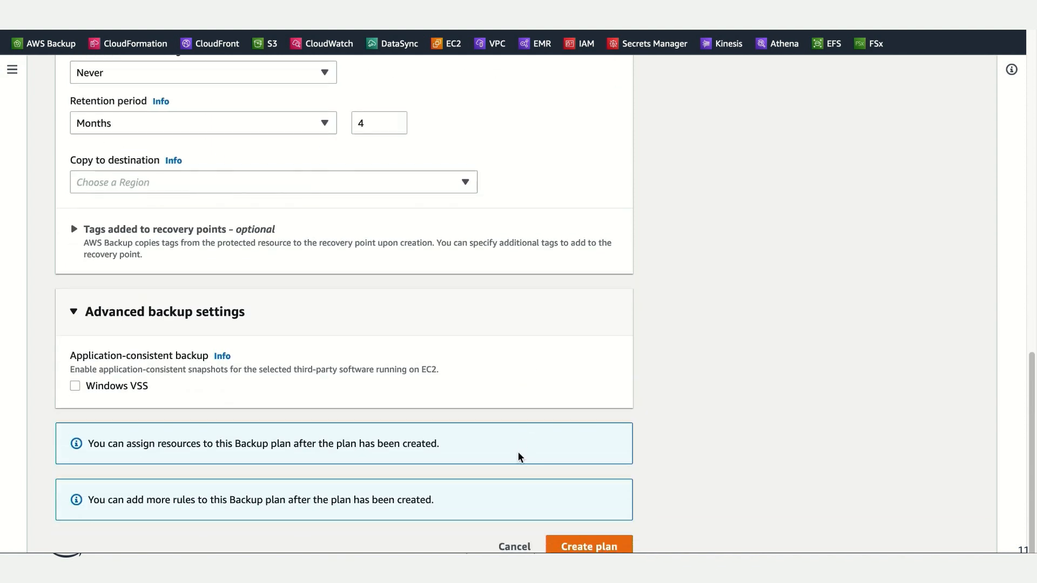
{"action": "scroll", "coordinate": [528, 440], "scroll_direction": "down", "scroll_amount": 1}
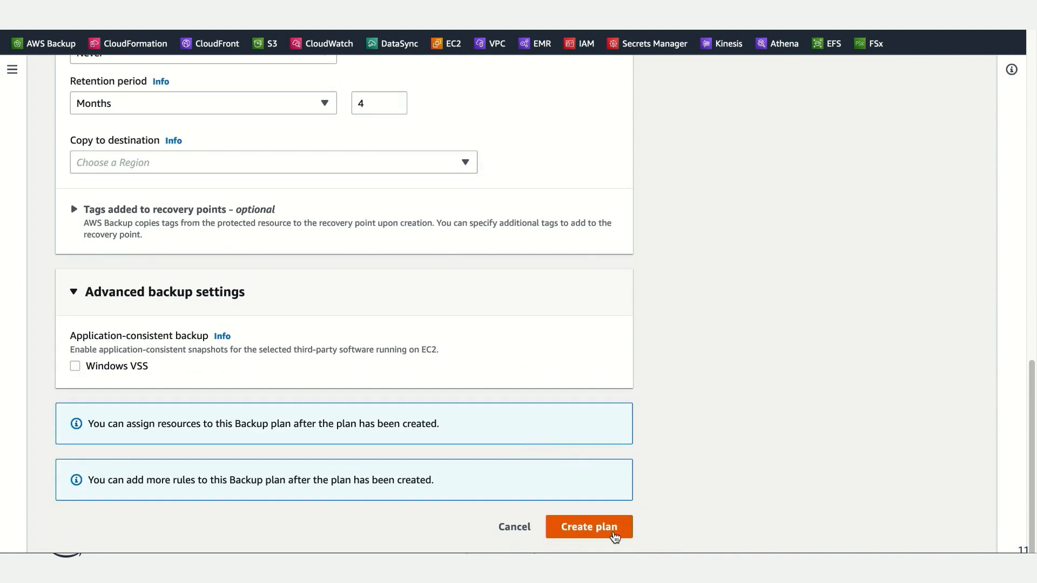
{"action": "left_click", "coordinate": [614, 536]}
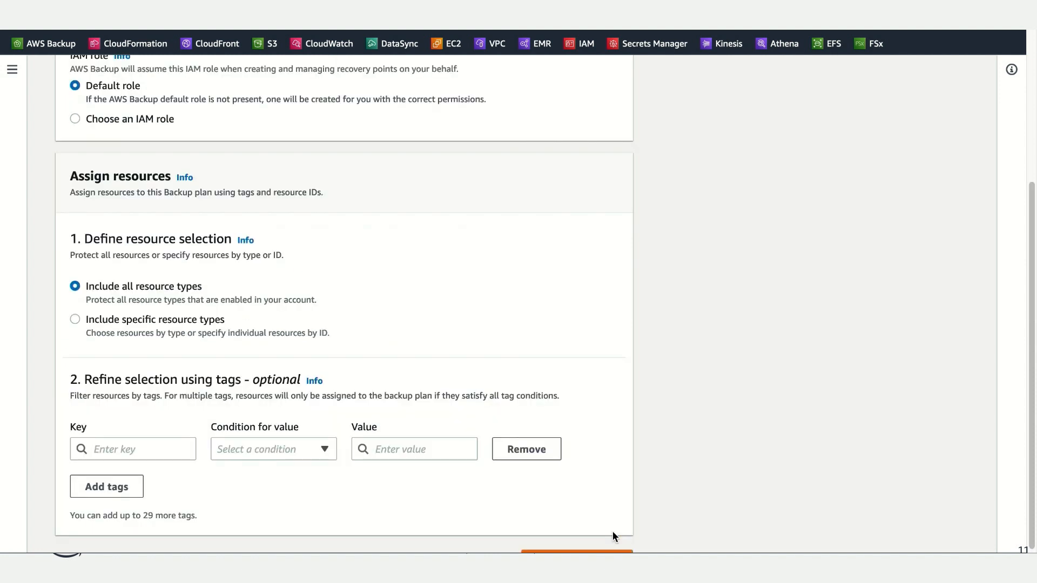
Step: Keep all resource types included and add a tag condition with key backup, condition Equals and value silver
{"action": "scroll", "coordinate": [663, 502], "scroll_direction": "down", "scroll_amount": 1}
{"action": "scroll", "coordinate": [663, 502], "scroll_direction": "up", "scroll_amount": 1}
{"action": "scroll", "coordinate": [665, 507], "scroll_direction": "up", "scroll_amount": 1}
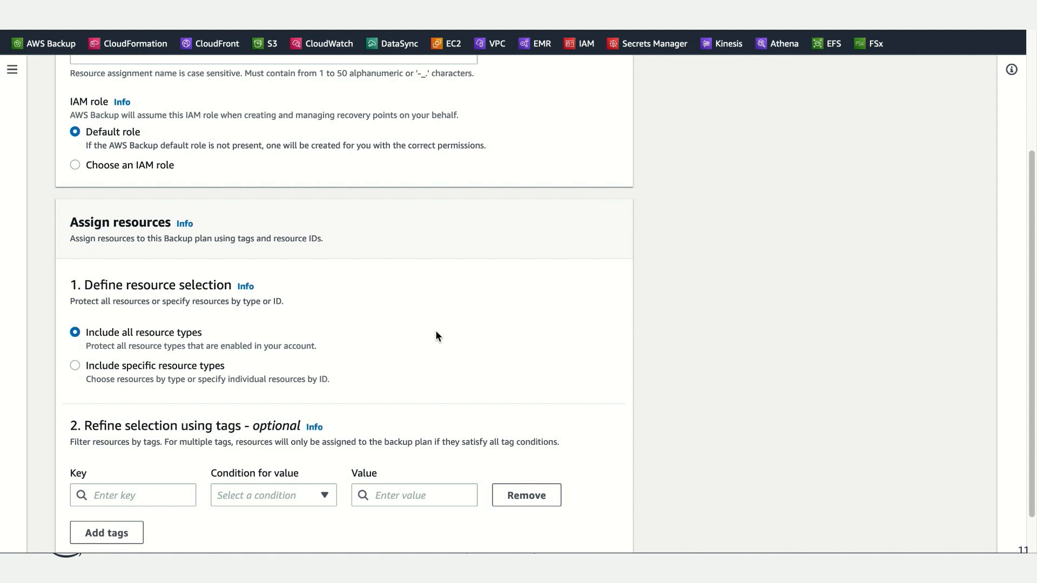
{"action": "scroll", "coordinate": [436, 326], "scroll_direction": "down", "scroll_amount": 2}
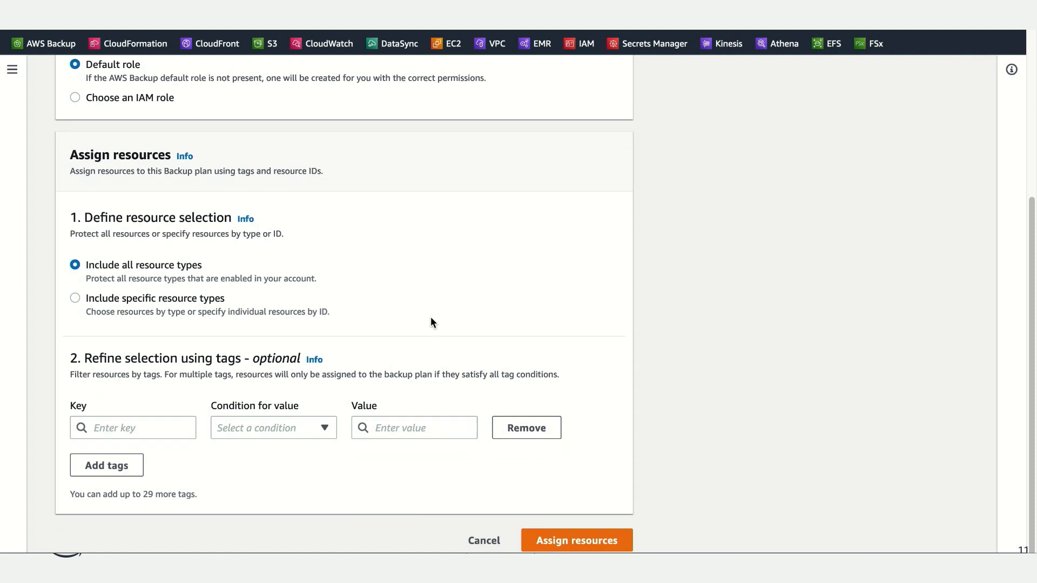
{"action": "scroll", "coordinate": [431, 322], "scroll_direction": "down", "scroll_amount": 1}
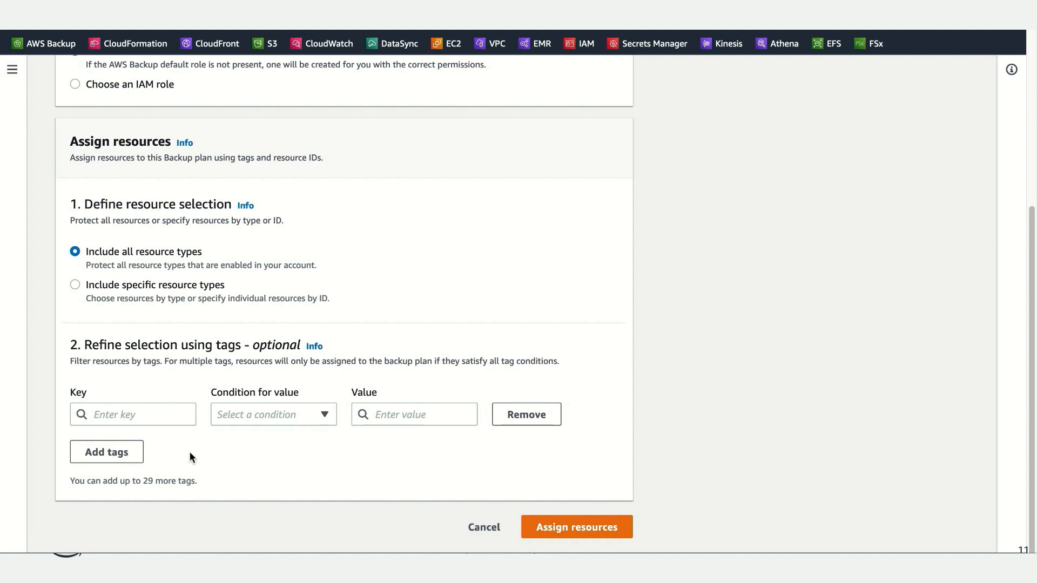
{"action": "left_click", "coordinate": [159, 412]}
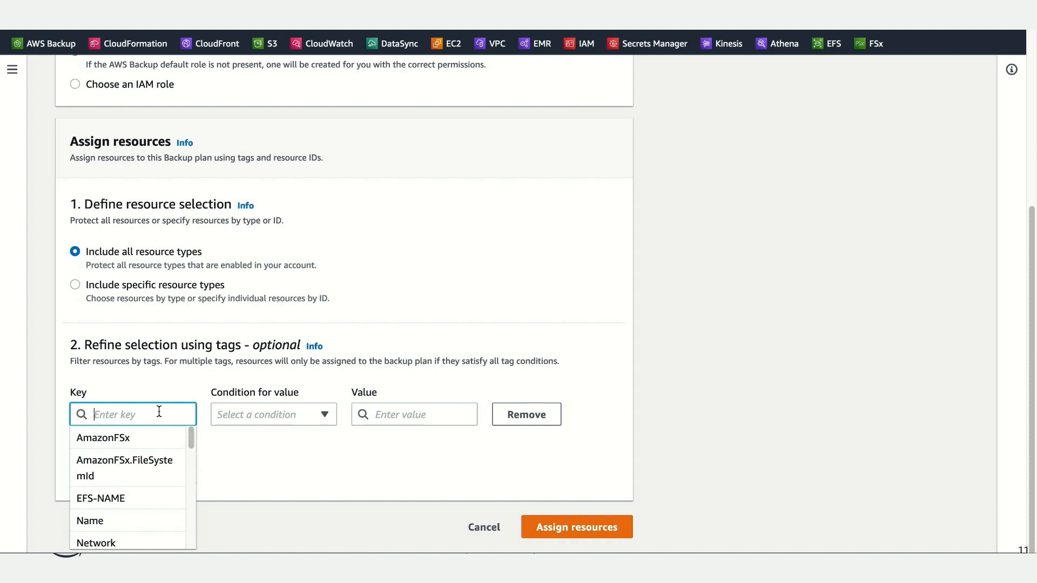
{"action": "type", "text": "backup"}
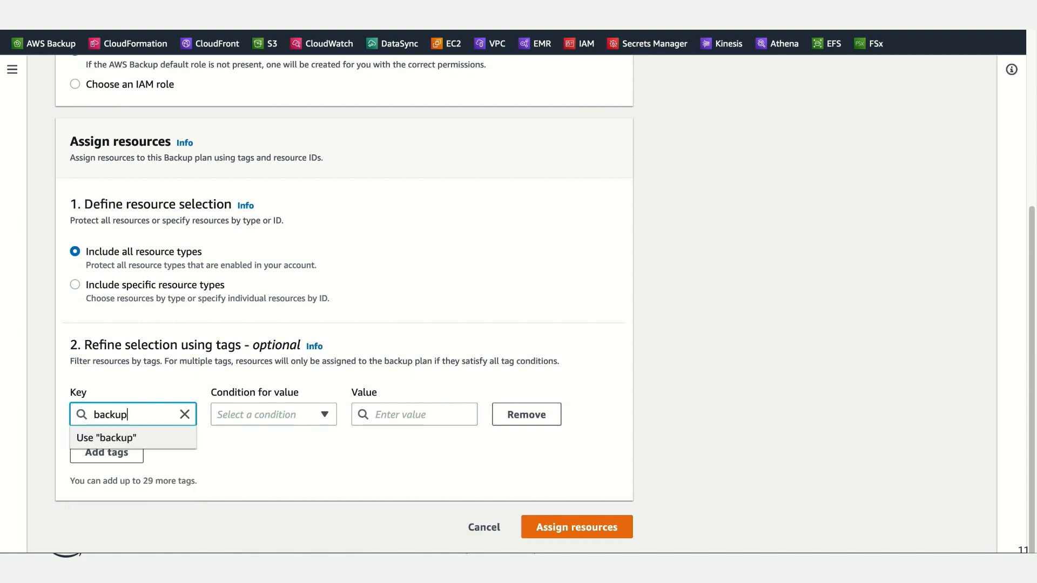
{"action": "left_click", "coordinate": [143, 445]}
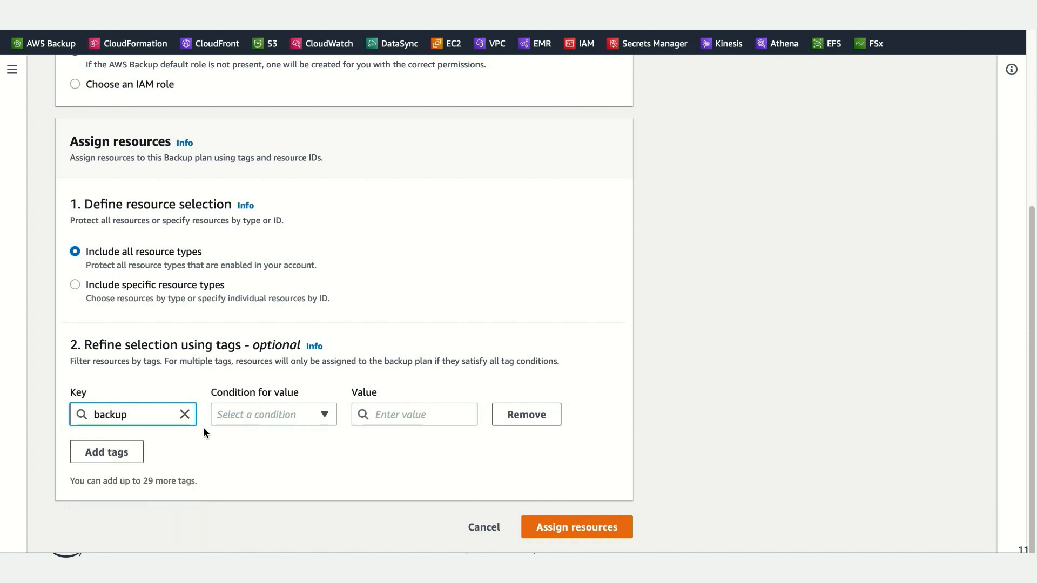
{"action": "left_click", "coordinate": [312, 417]}
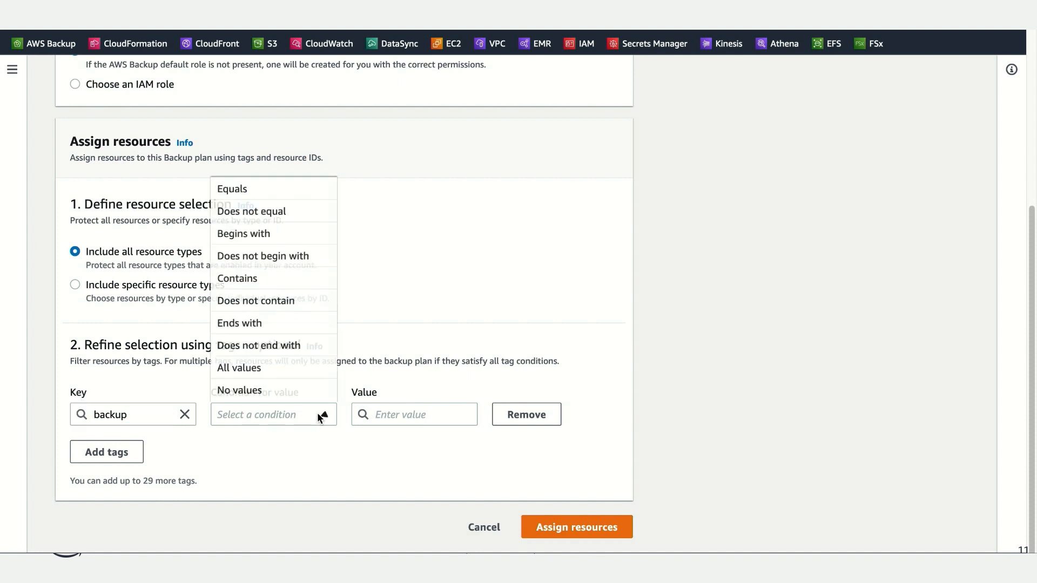
{"action": "left_click", "coordinate": [326, 194]}
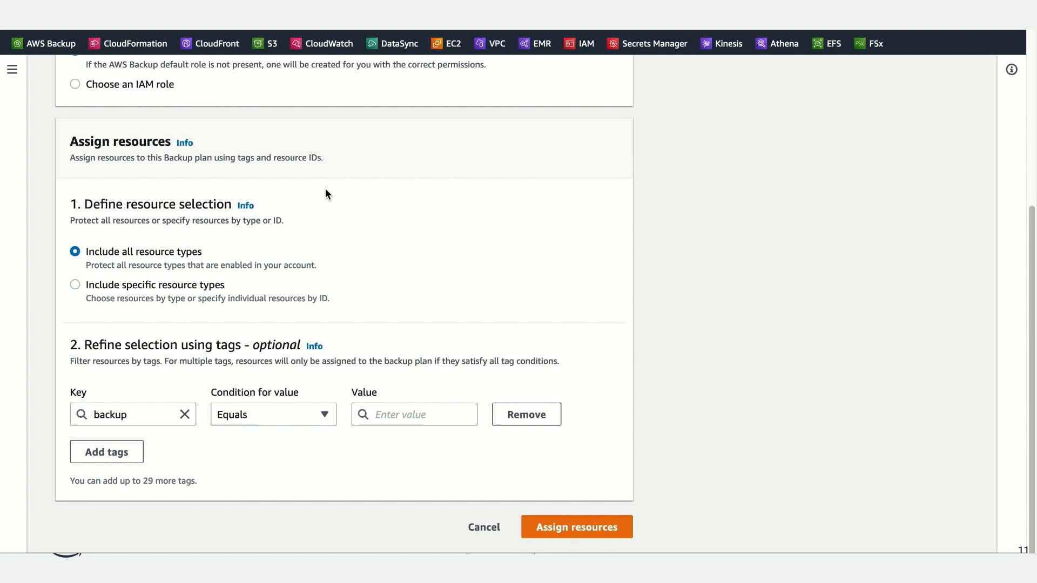
{"action": "left_click", "coordinate": [413, 417]}
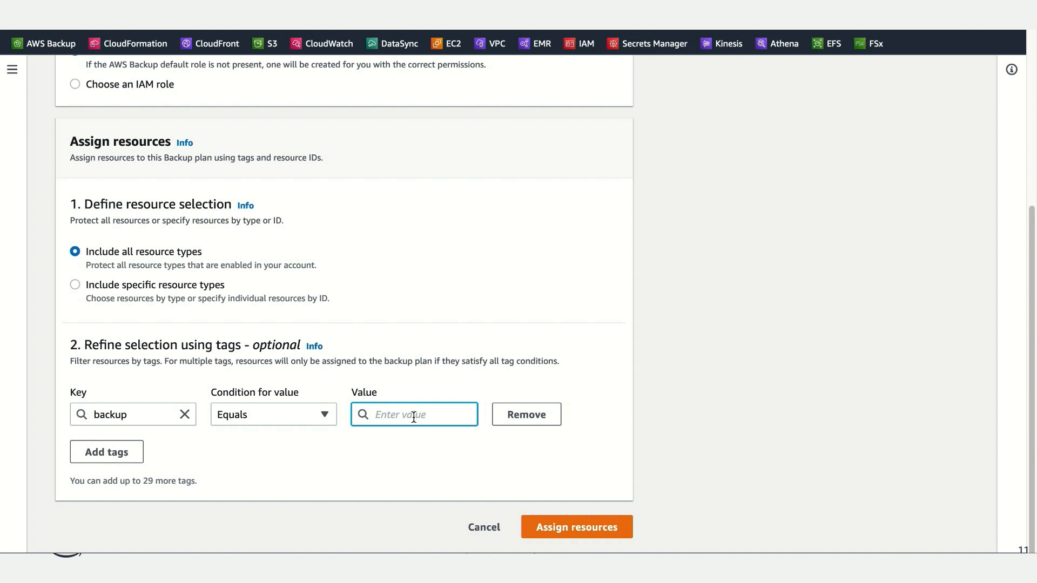
{"action": "type", "text": "silver"}
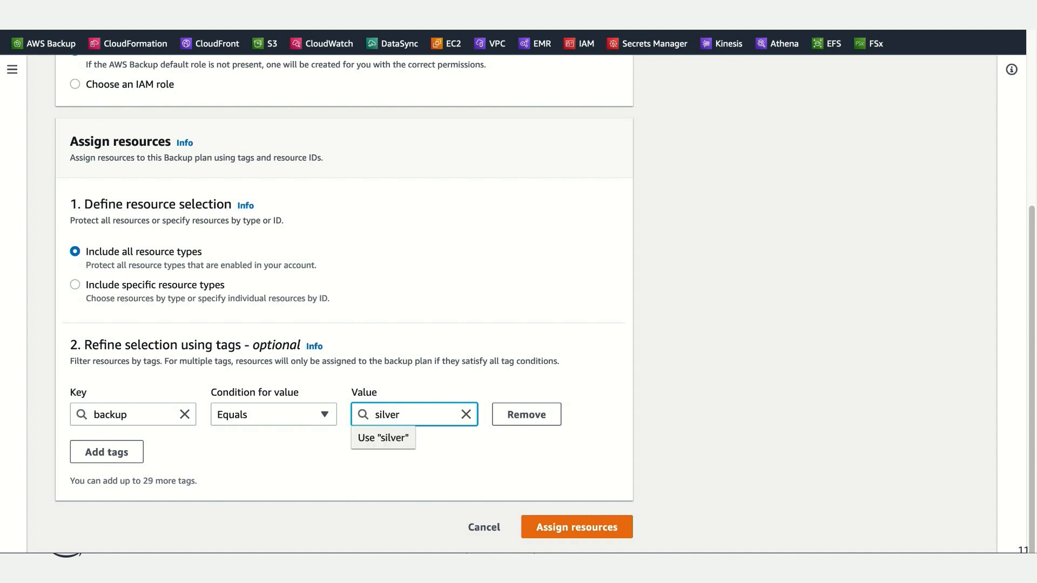
{"action": "left_click", "coordinate": [451, 452]}
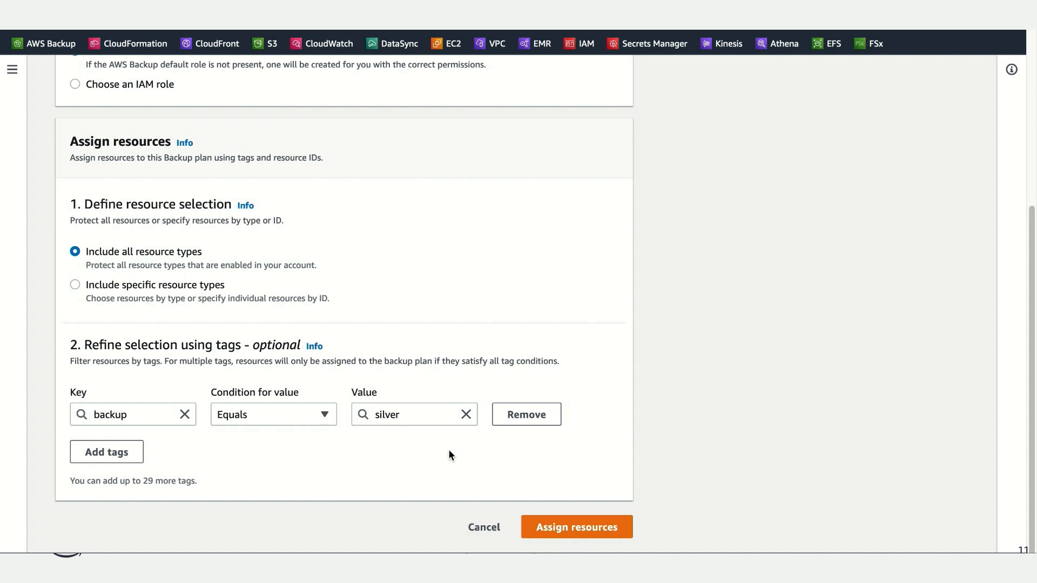
Step: Add a second tag condition with key archive, condition Does not equal and value true
{"action": "left_click", "coordinate": [126, 465]}
{"action": "left_click", "coordinate": [131, 454]}
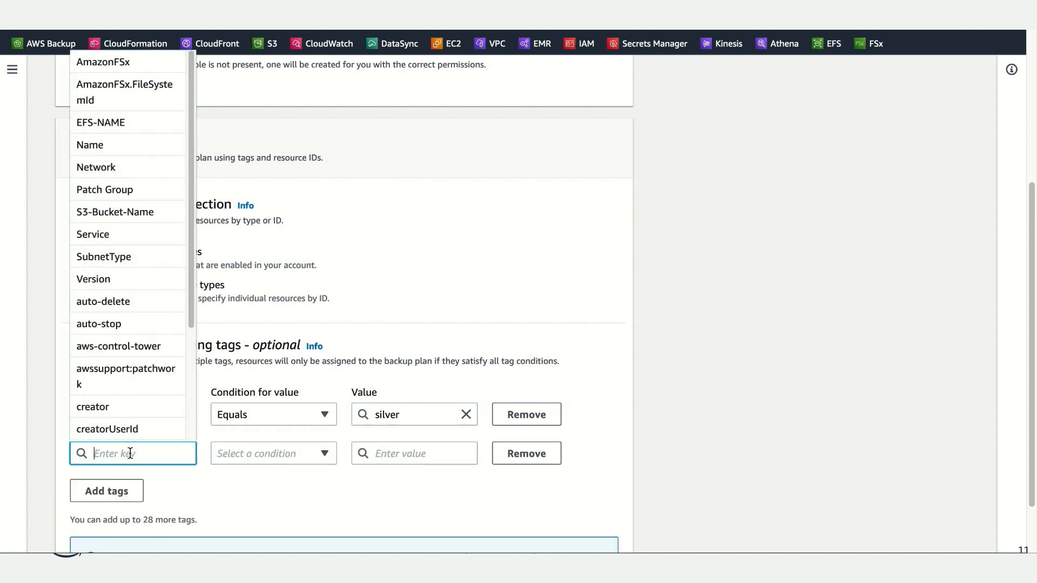
{"action": "type", "text": "a"}
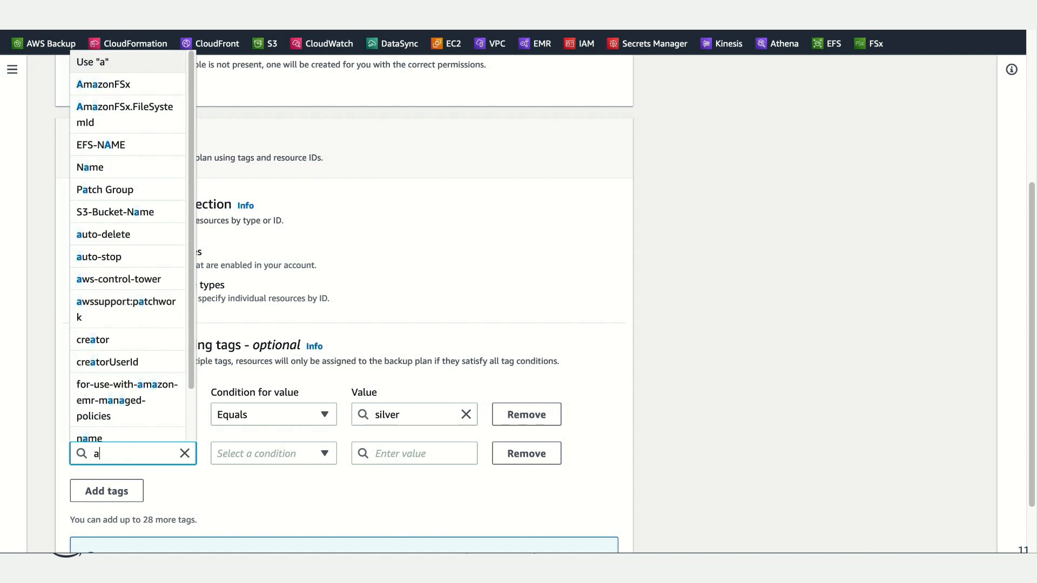
{"action": "type", "text": "rchive"}
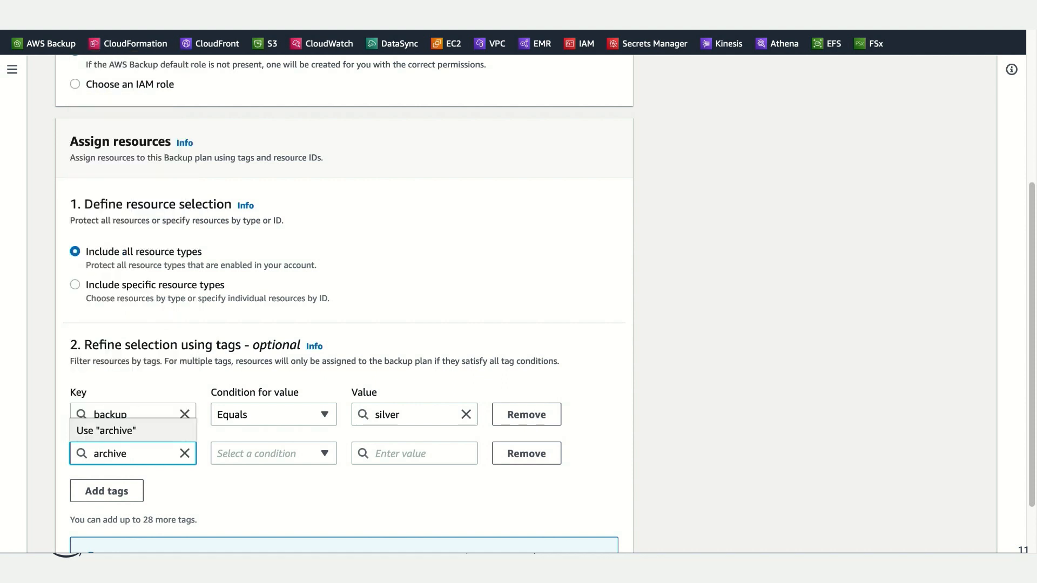
{"action": "left_click", "coordinate": [141, 432]}
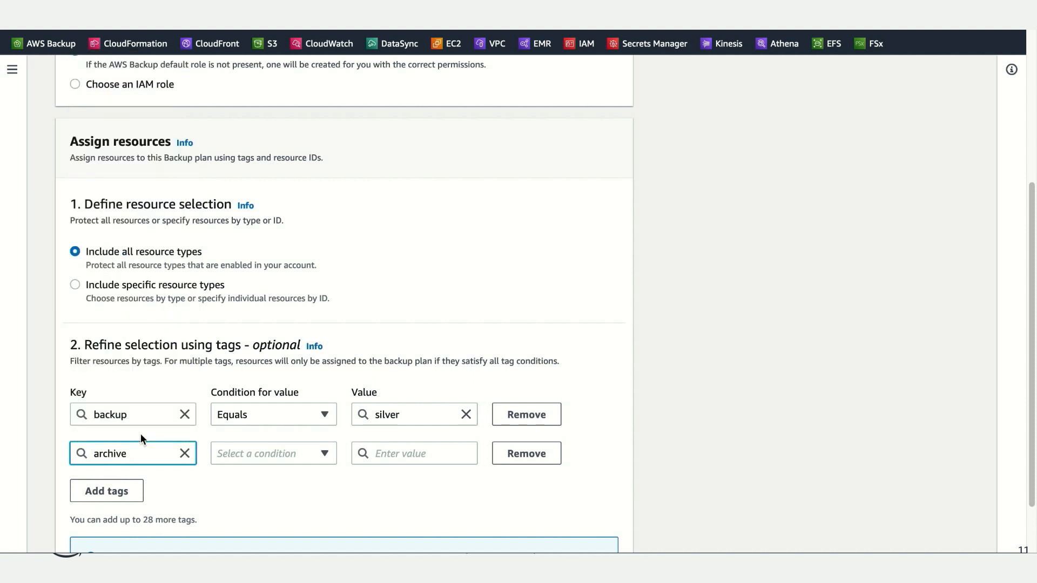
{"action": "left_click", "coordinate": [303, 452]}
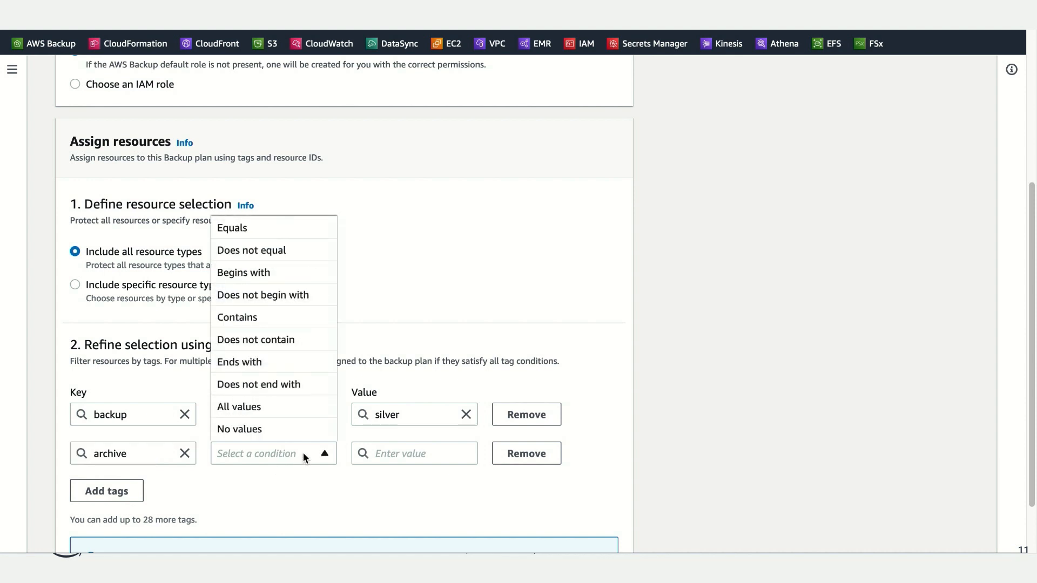
{"action": "left_click", "coordinate": [277, 252]}
{"action": "left_click", "coordinate": [398, 454]}
{"action": "type", "text": "true"}
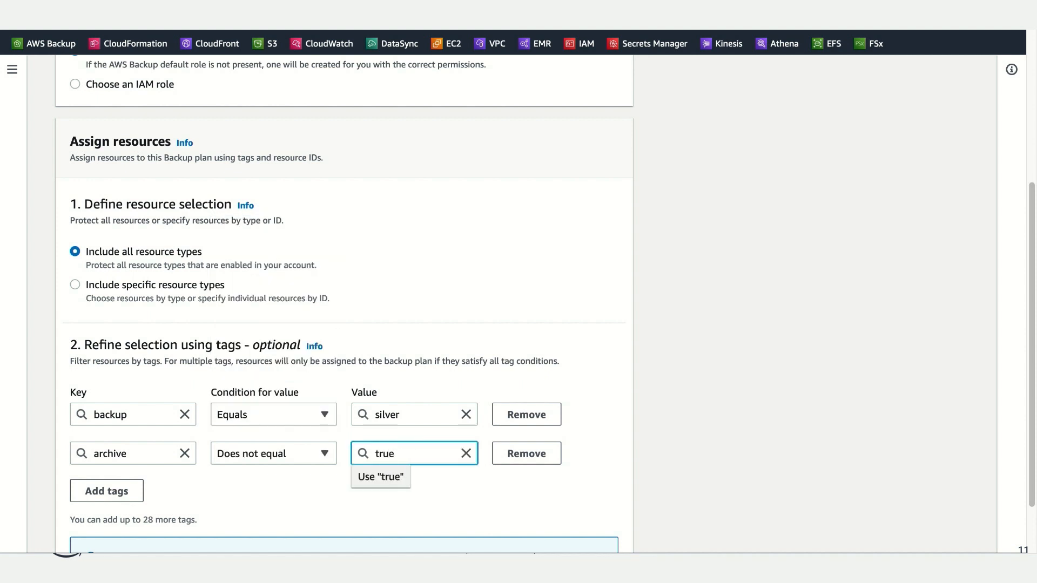
{"action": "left_click", "coordinate": [398, 478]}
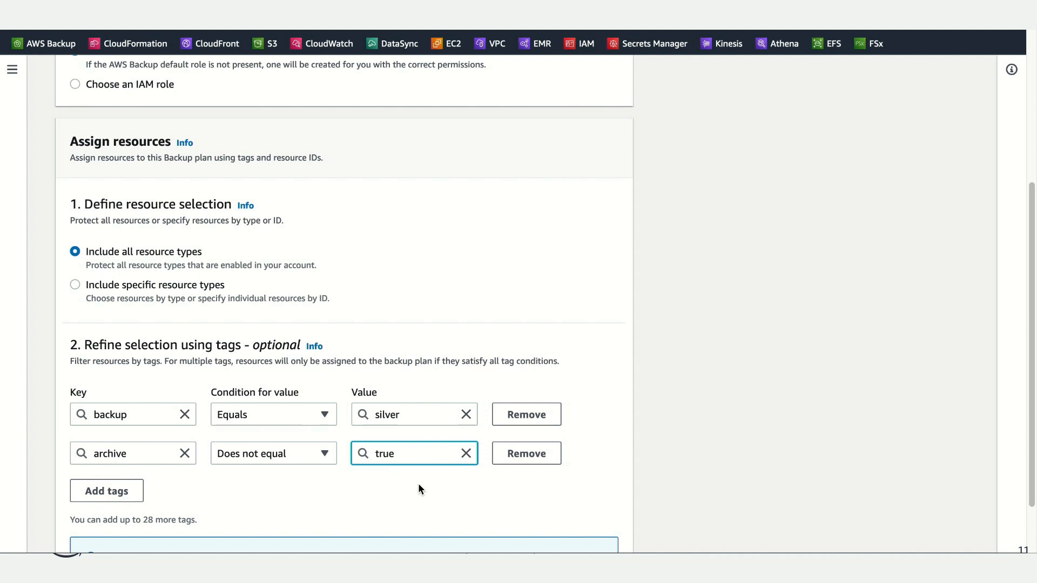
Step: Try to submit the resource assignment with its two tag conditions
{"action": "scroll", "coordinate": [446, 488], "scroll_direction": "down", "scroll_amount": 2}
{"action": "scroll", "coordinate": [452, 481], "scroll_direction": "down", "scroll_amount": 1}
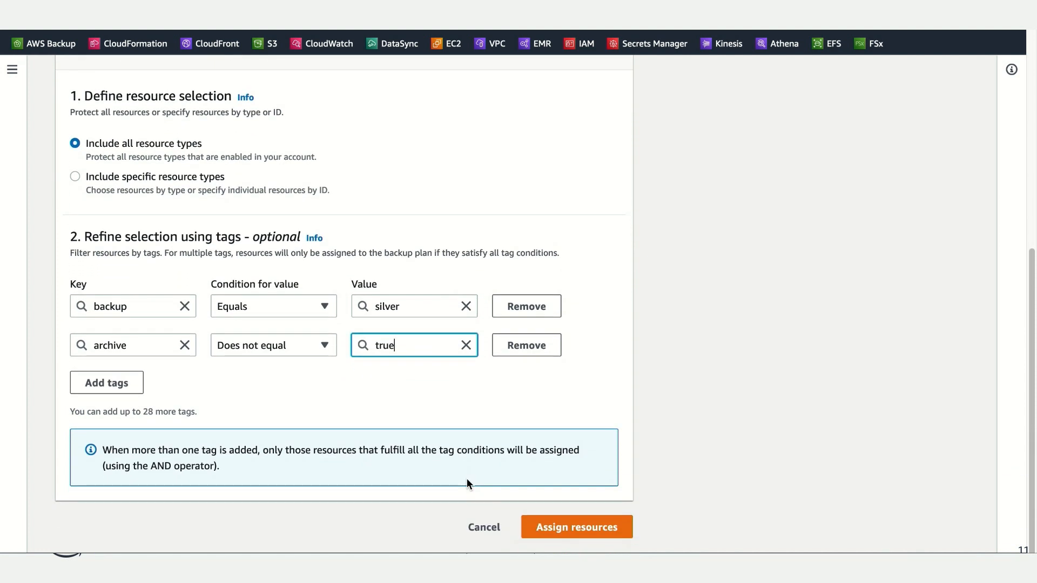
{"action": "left_click", "coordinate": [574, 535]}
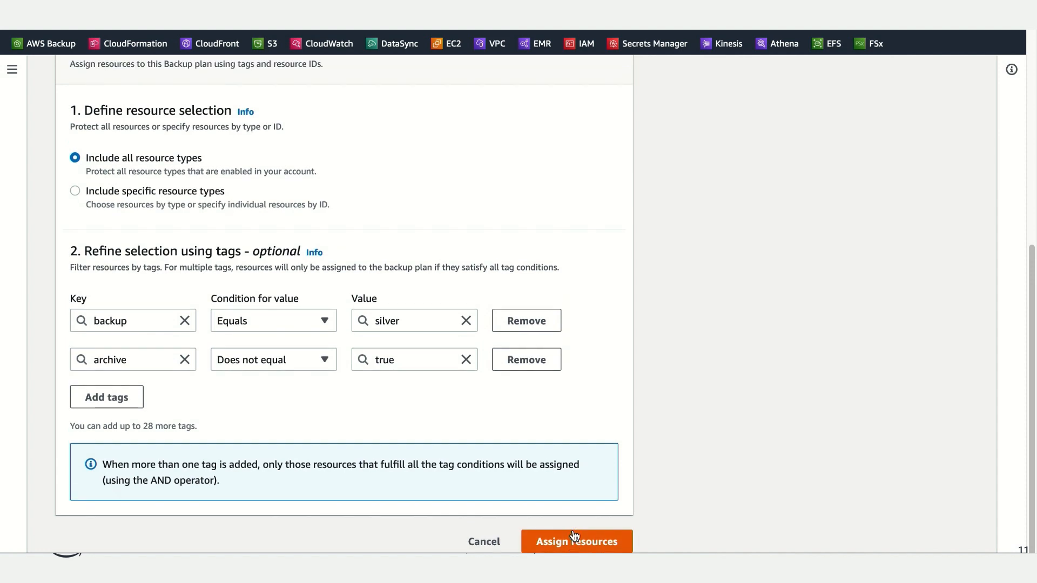
{"action": "left_click", "coordinate": [570, 542]}
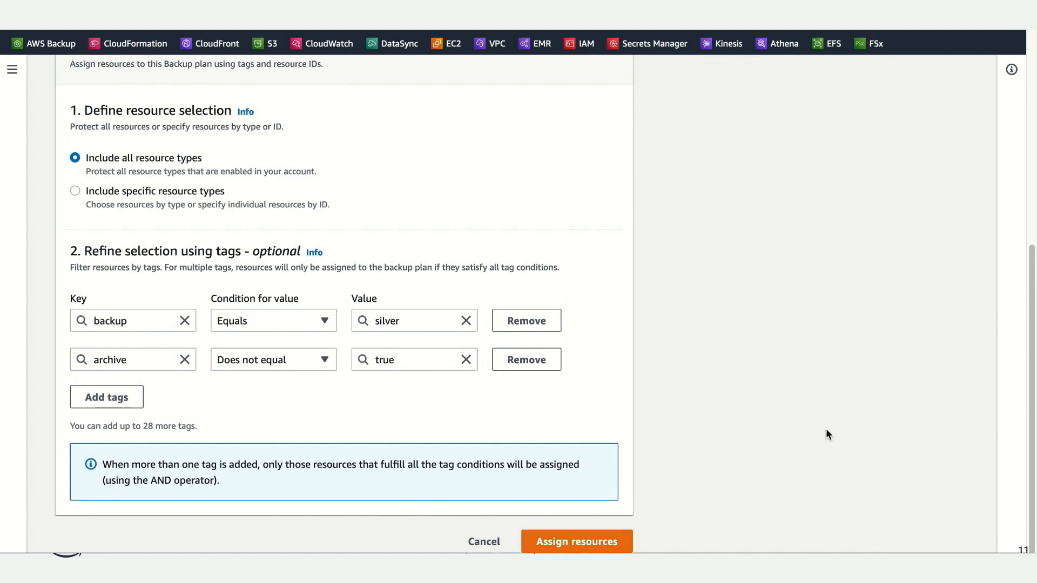
Step: Name the resource assignment silver-resources
{"action": "left_click", "coordinate": [239, 226]}
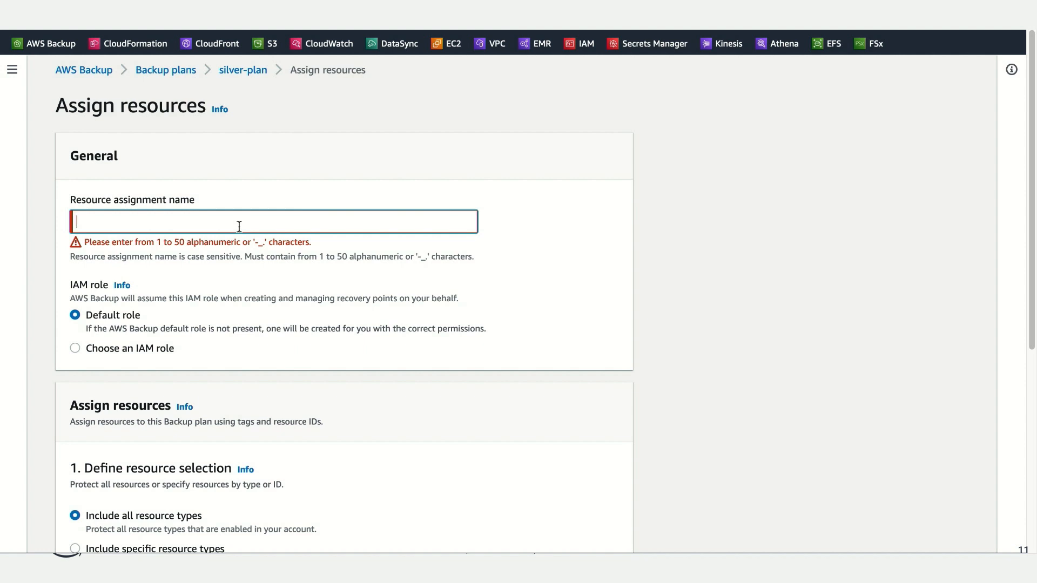
{"action": "type", "text": "r"}
{"action": "key", "text": "BackSpace"}
{"action": "type", "text": "si"}
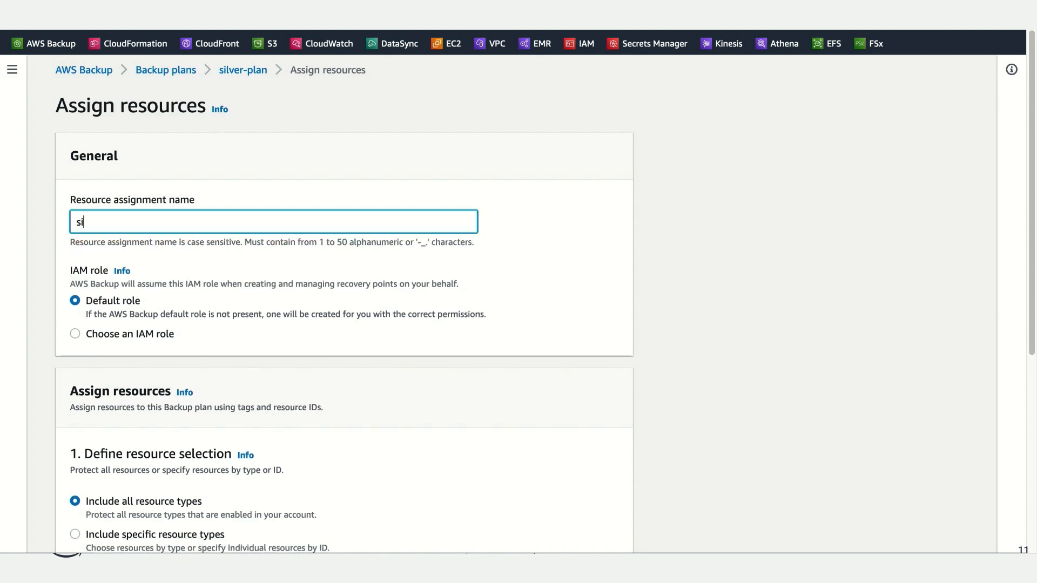
{"action": "type", "text": "lver-resources"}
Step: Assign the tagged resources to silver-plan, confirming that all enabled resource types are to be protected
{"action": "scroll", "coordinate": [539, 381], "scroll_direction": "down", "scroll_amount": 2}
{"action": "scroll", "coordinate": [609, 402], "scroll_direction": "down", "scroll_amount": 5}
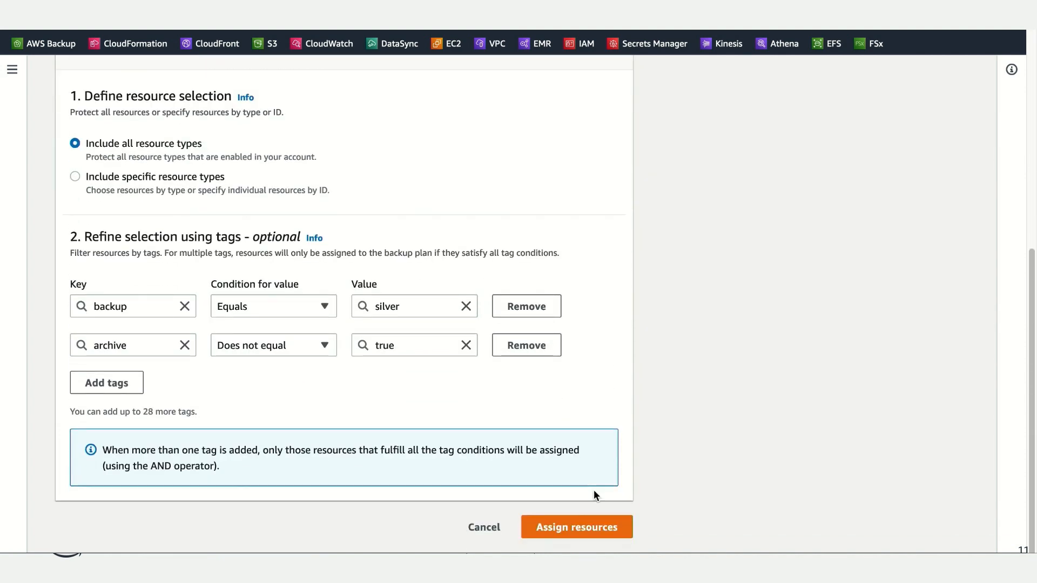
{"action": "left_click", "coordinate": [592, 538]}
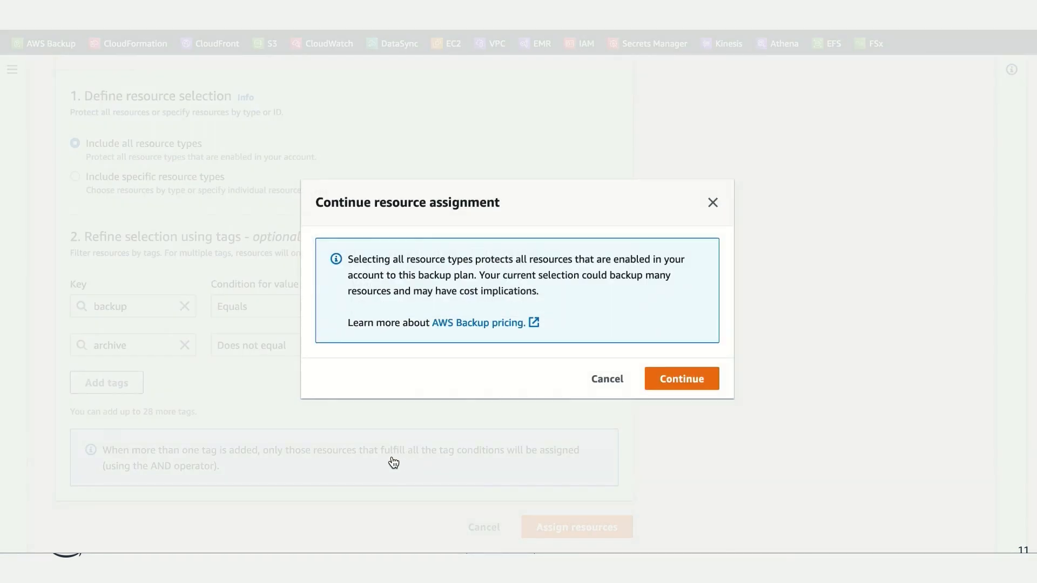
{"action": "left_click", "coordinate": [674, 387]}
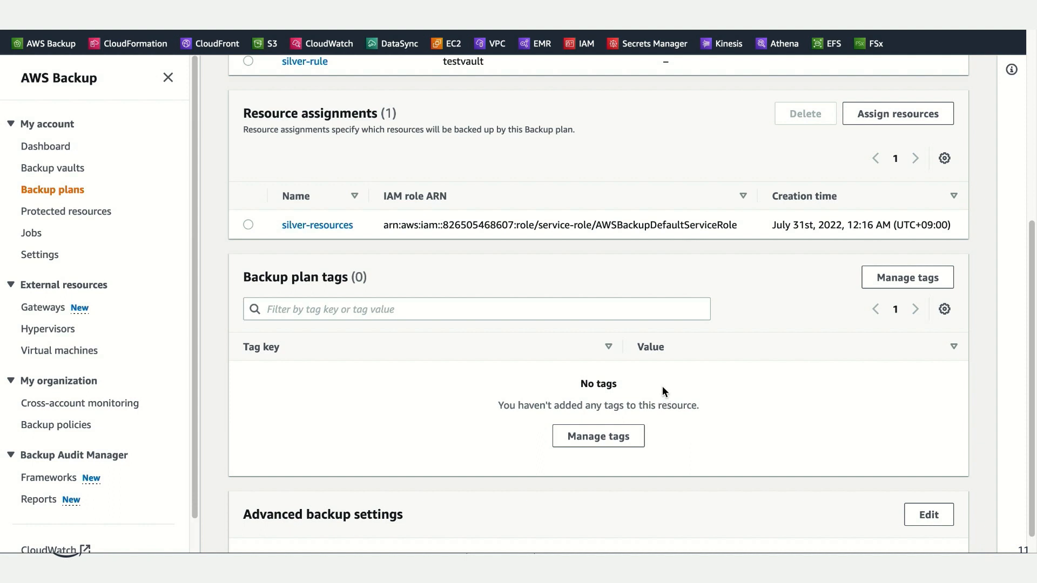
{"action": "scroll", "coordinate": [660, 386], "scroll_direction": "up", "scroll_amount": 2}
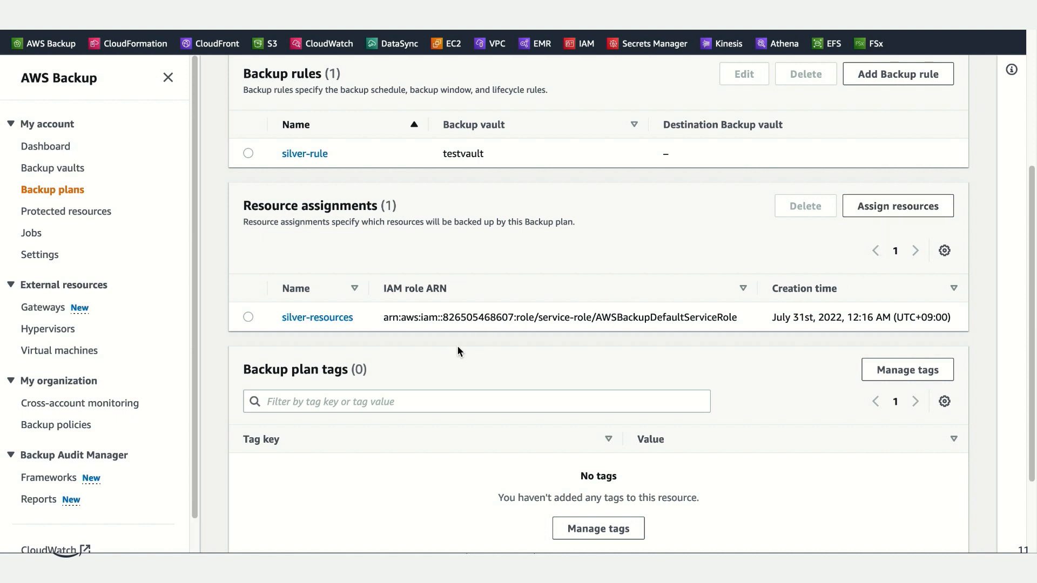
{"action": "scroll", "coordinate": [793, 422], "scroll_direction": "down", "scroll_amount": 3}
{"action": "scroll", "coordinate": [793, 422], "scroll_direction": "down", "scroll_amount": 1}
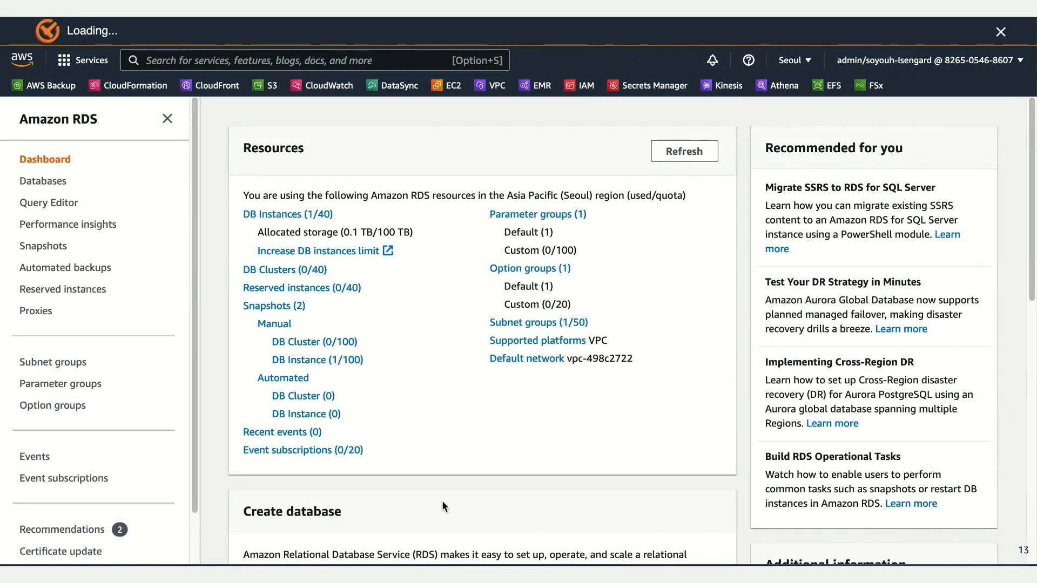
Step: Open the tpc-database instance in Amazon RDS and examine its maintenance and backup settings and its snapshots
{"action": "left_click", "coordinate": [289, 215]}
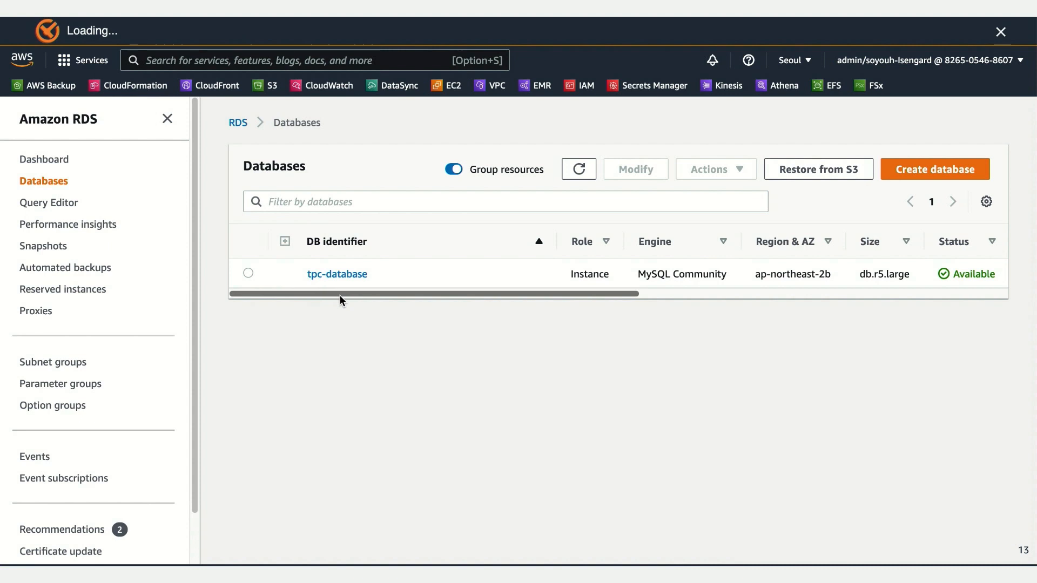
{"action": "left_click_drag", "start_coordinate": [637, 294], "coordinate": [560, 323]}
{"action": "left_click", "coordinate": [347, 282]}
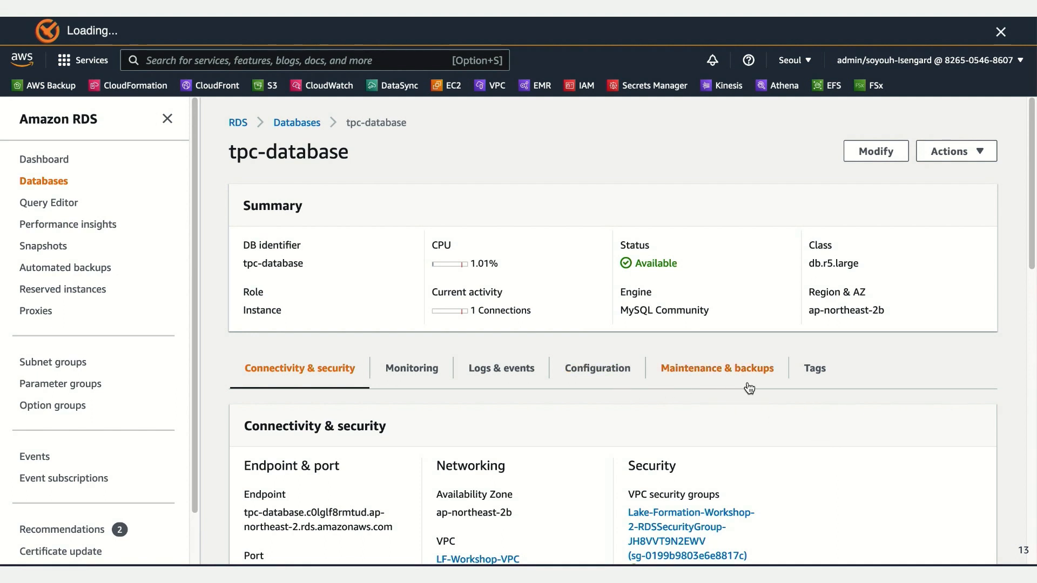
{"action": "left_click", "coordinate": [729, 380]}
{"action": "scroll", "coordinate": [784, 421], "scroll_direction": "down", "scroll_amount": 3}
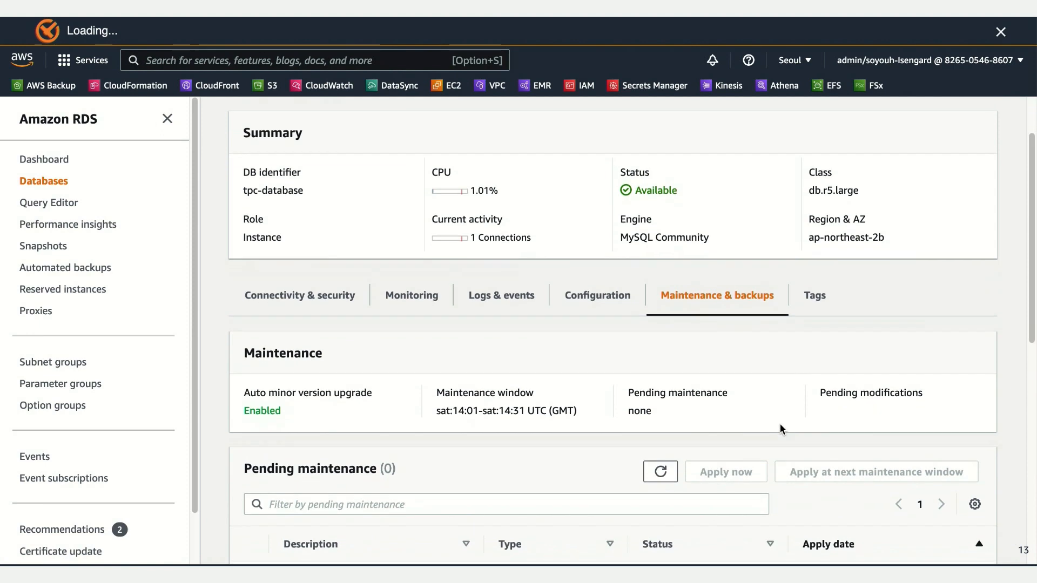
{"action": "scroll", "coordinate": [773, 427], "scroll_direction": "down", "scroll_amount": 5}
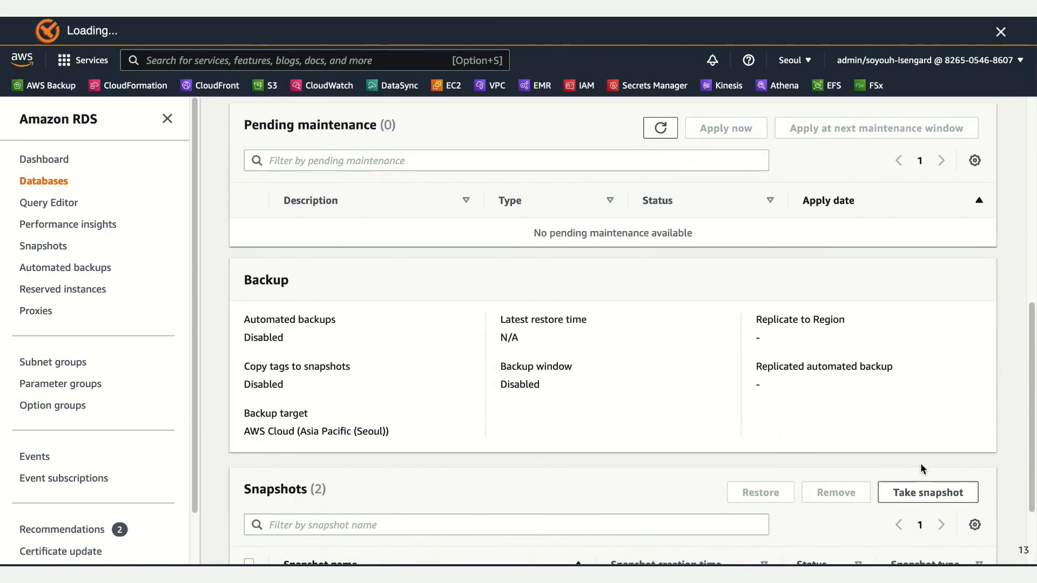
{"action": "scroll", "coordinate": [621, 476], "scroll_direction": "down", "scroll_amount": 2}
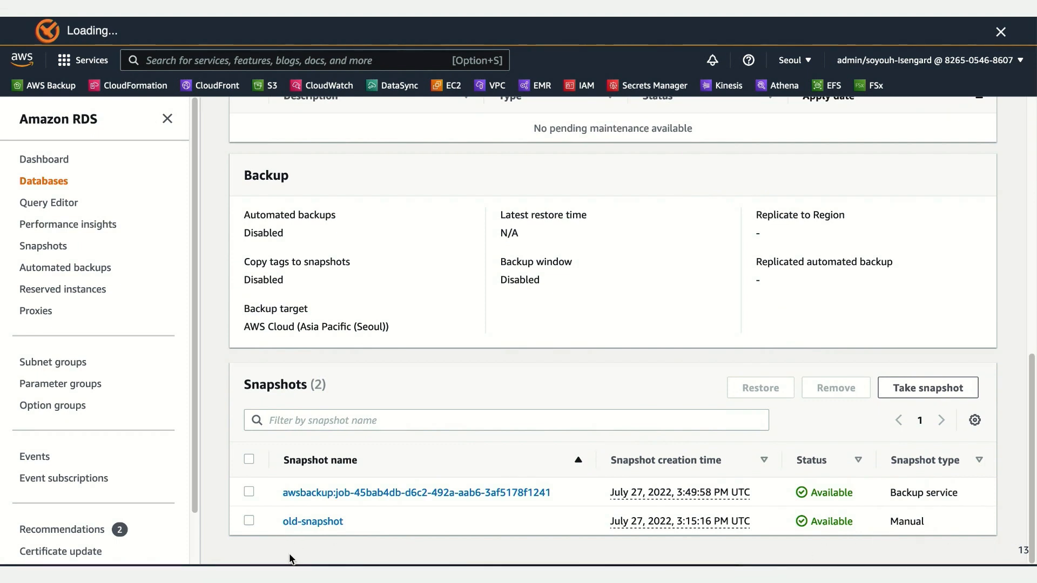
Step: Take a manual snapshot of the tpc-database instance, naming it mysnapshot
{"action": "mouse_move", "coordinate": [1036, 467]}
{"action": "left_click", "coordinate": [951, 389]}
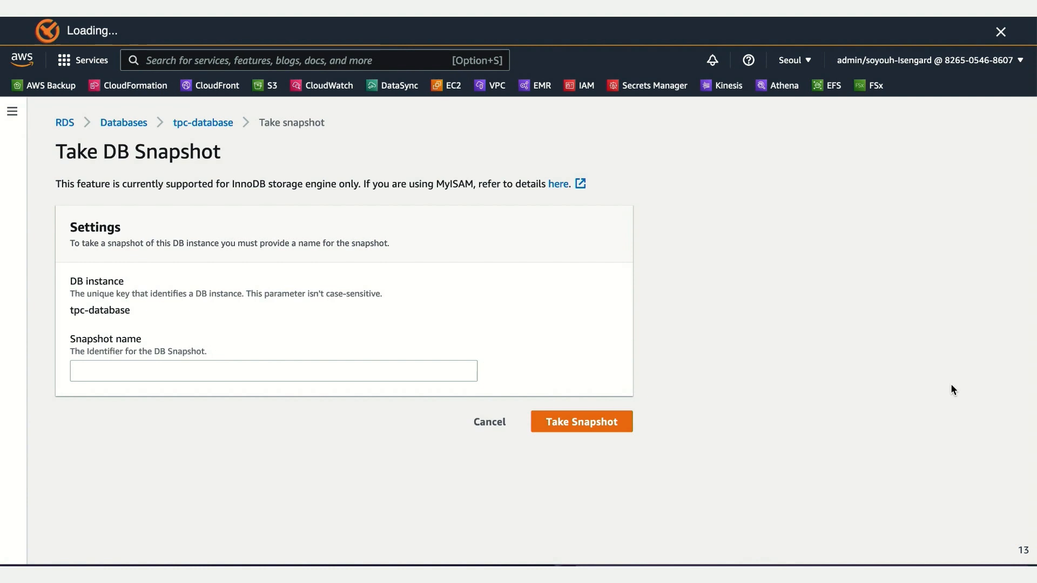
{"action": "left_click", "coordinate": [236, 377]}
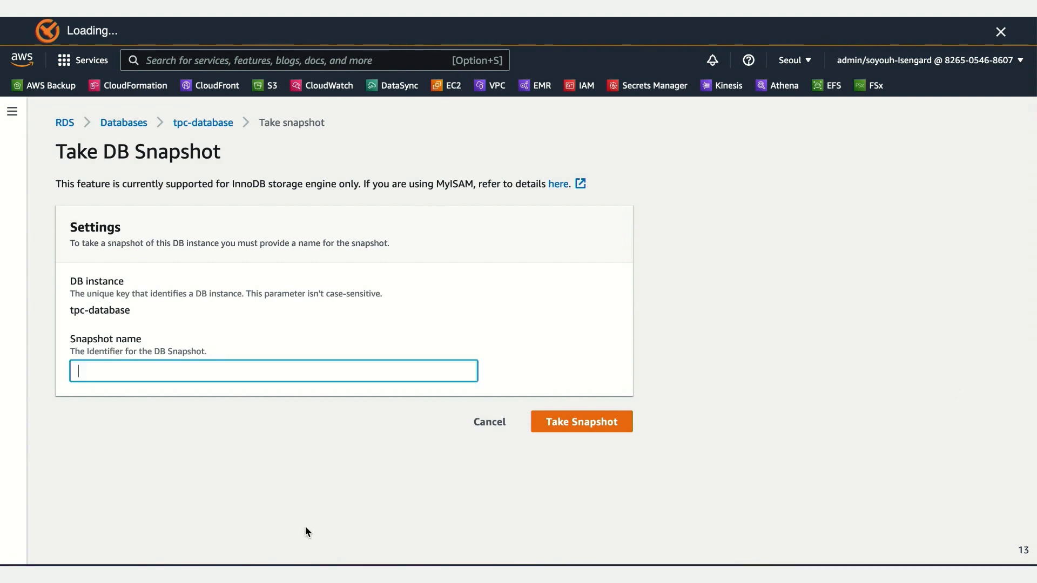
{"action": "type", "text": "mysnapshot"}
{"action": "left_click", "coordinate": [556, 425]}
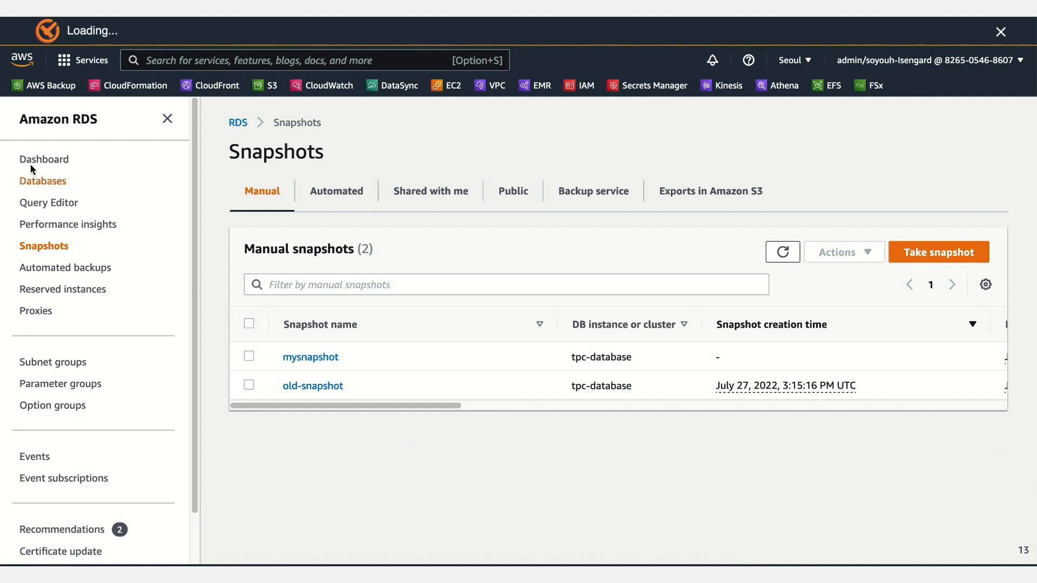
Step: Check the status and progress of mysnapshot in the list of manual snapshots
{"action": "left_click_drag", "start_coordinate": [428, 406], "coordinate": [622, 417]}
{"action": "left_click_drag", "start_coordinate": [546, 409], "coordinate": [344, 426]}
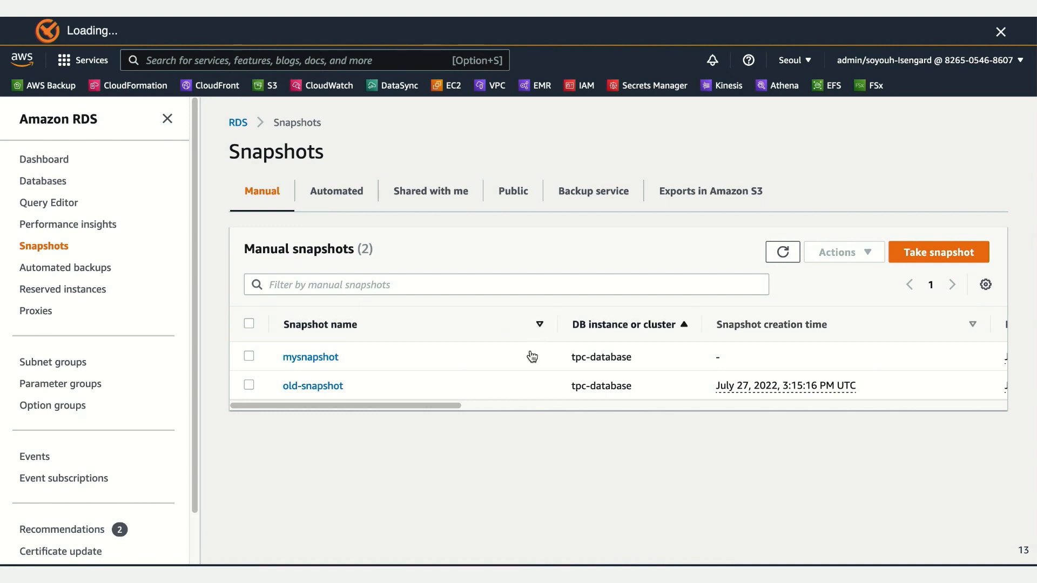
{"action": "left_click_drag", "start_coordinate": [440, 411], "coordinate": [744, 410]}
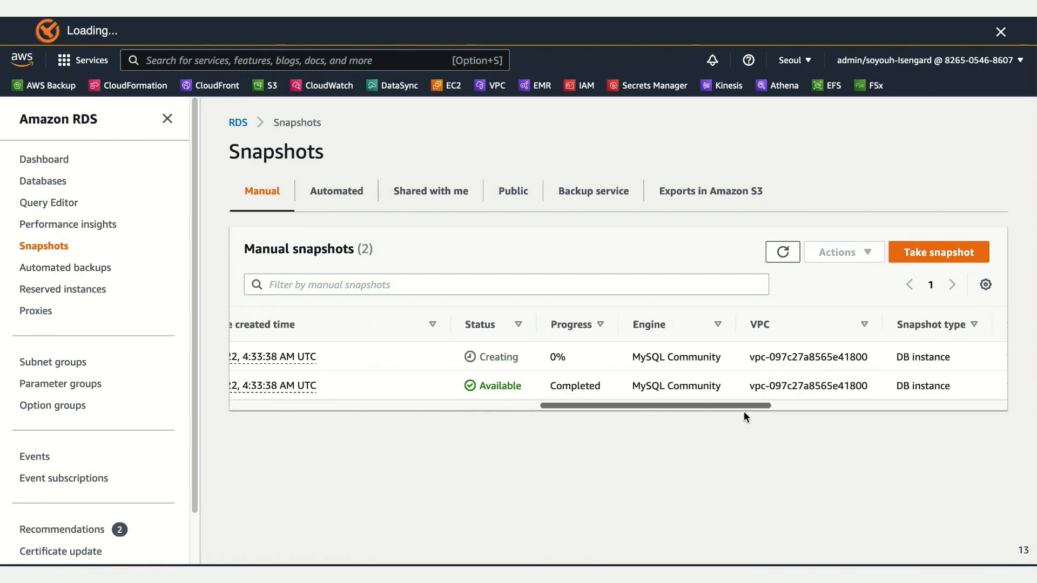
Step: Open the tpc-database instance and examine its endpoint, port and other connectivity and security details
{"action": "left_click", "coordinate": [47, 185]}
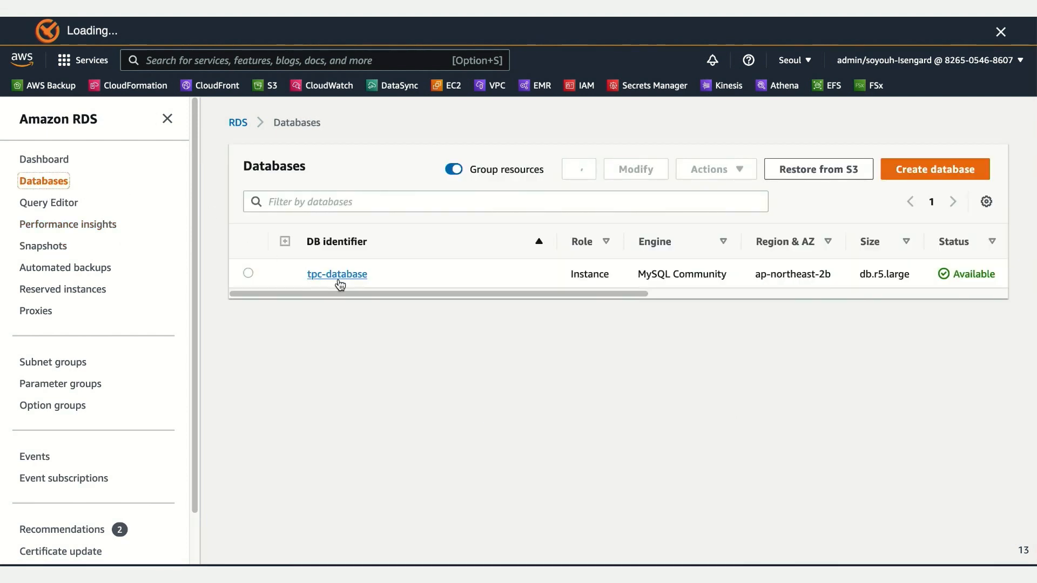
{"action": "left_click", "coordinate": [340, 277]}
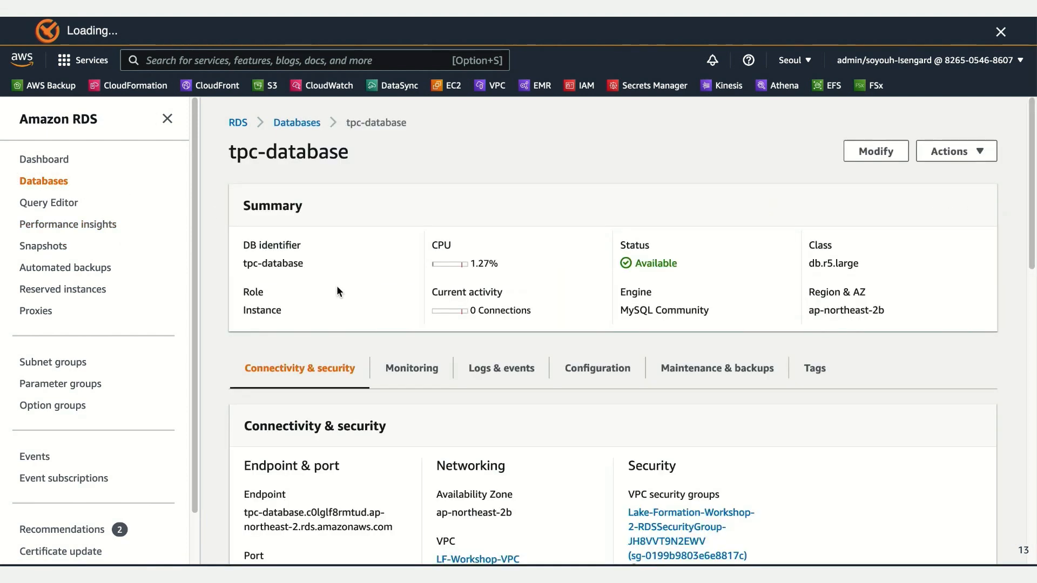
{"action": "scroll", "coordinate": [371, 389], "scroll_direction": "down", "scroll_amount": 2}
{"action": "scroll", "coordinate": [322, 458], "scroll_direction": "down", "scroll_amount": 3}
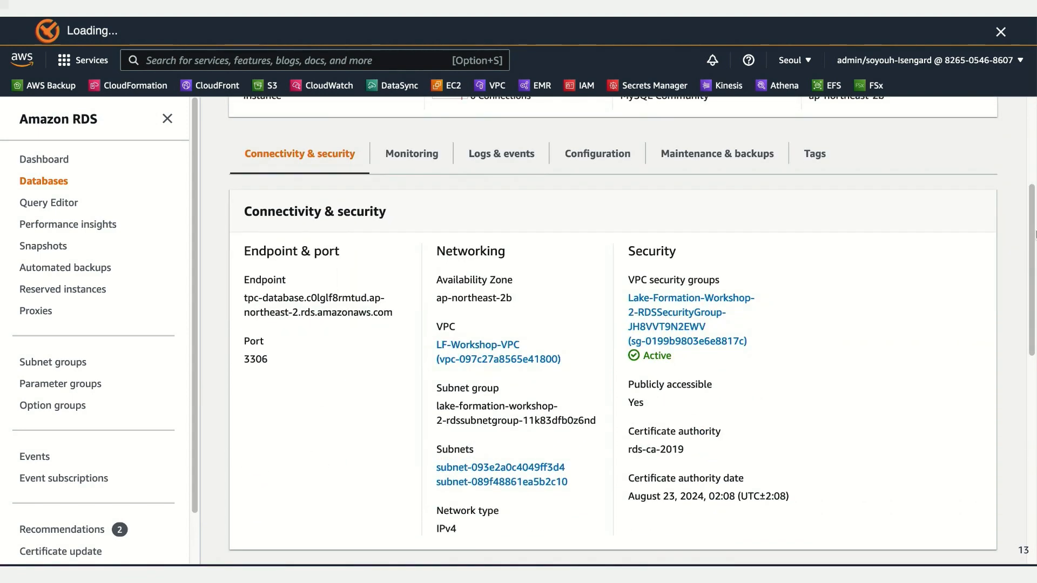
Step: Switch to the terminal and connect MySQL Shell to the tpc-database endpoint on port 3306 as tpcadmin, entering the account password
{"action": "key", "text": "ctrl+Right"}
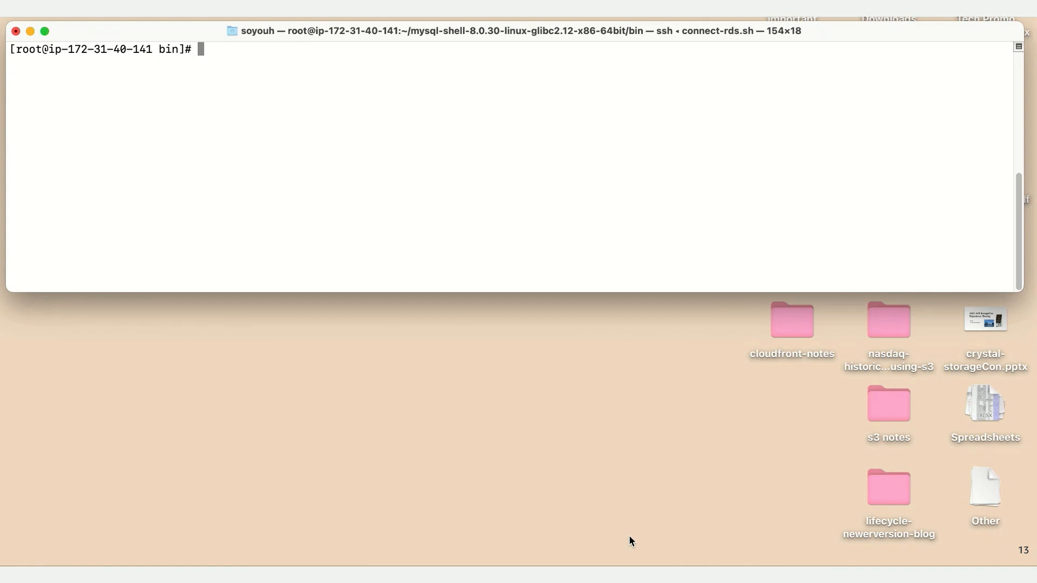
{"action": "key", "text": "Up"}
{"action": "key", "text": "Up"}
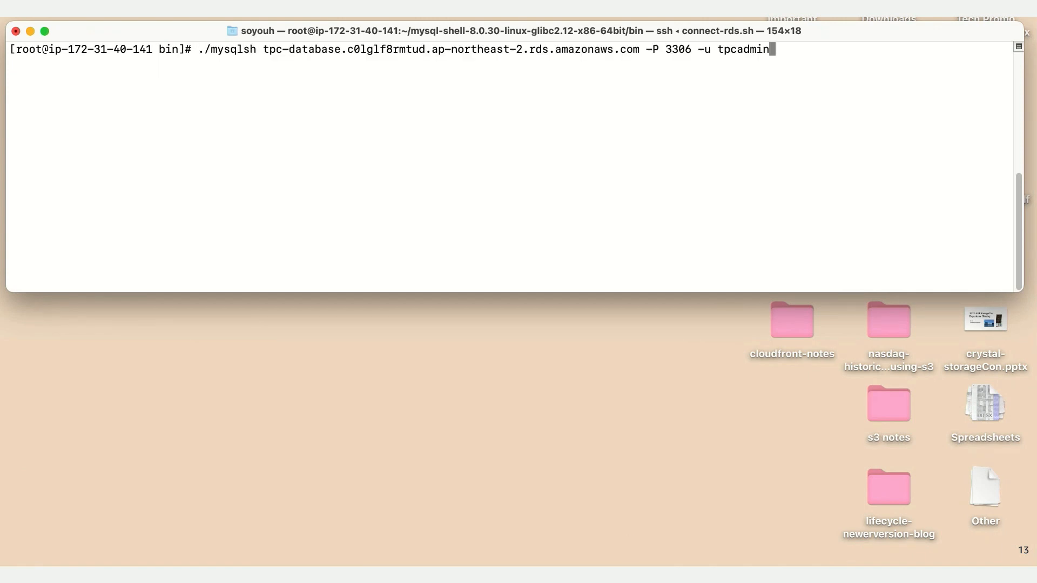
{"action": "key", "text": "Return"}
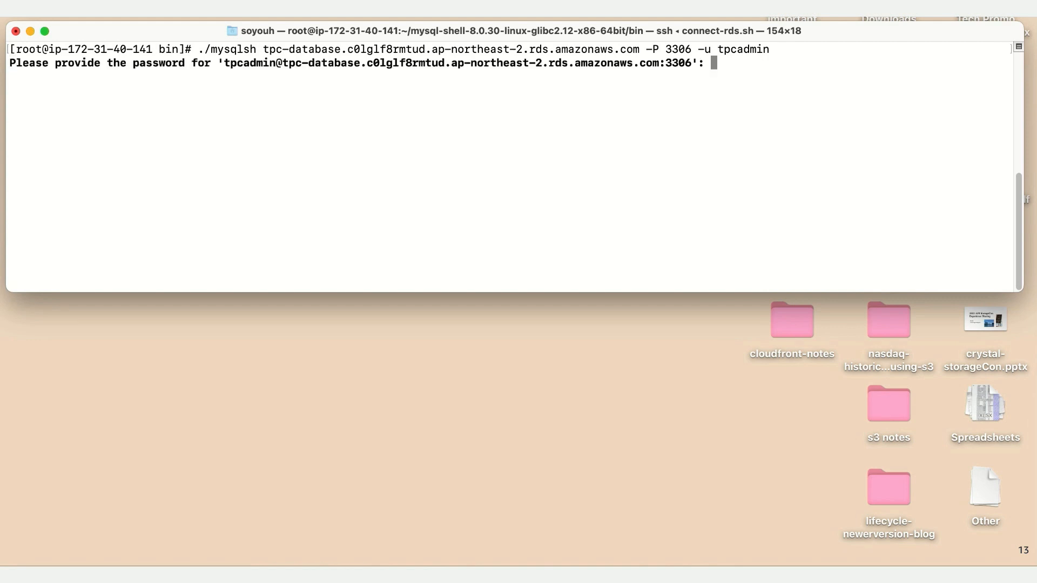
{"action": "type", "text": "**********"}
{"action": "key", "text": "Return"}
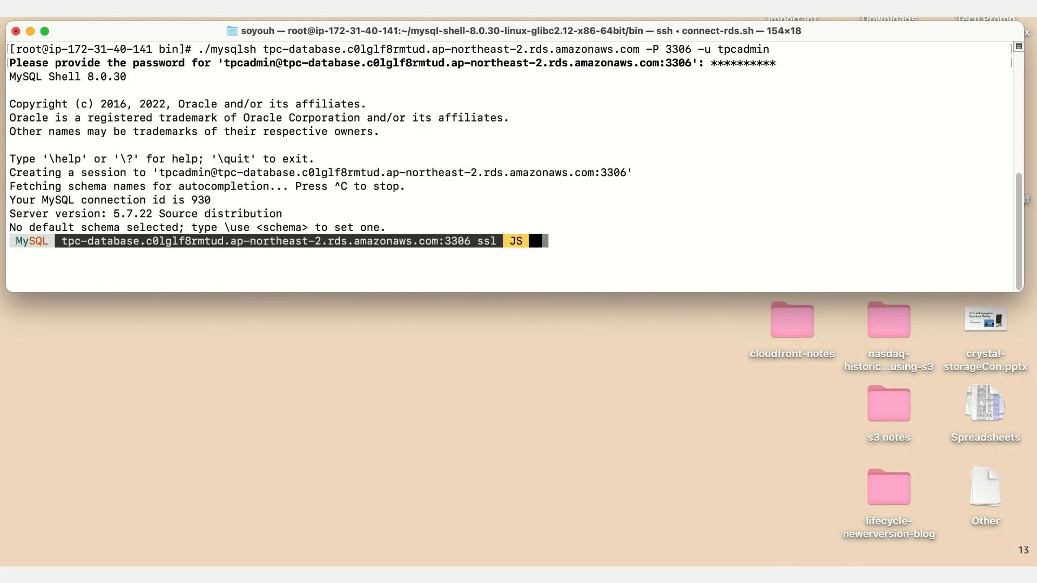
Step: Put MySQL Shell into SQL mode and query tpc.item with select * from tpc.item limit 5;
{"action": "type", "text": "\\sql"}
{"action": "key", "text": "Return"}
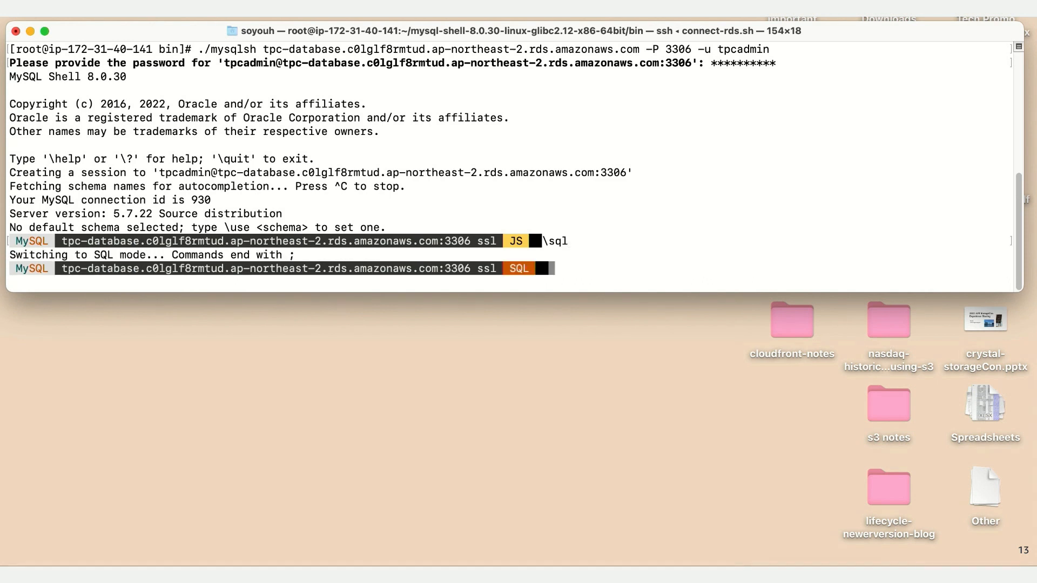
{"action": "type", "text": "select * from tpc."}
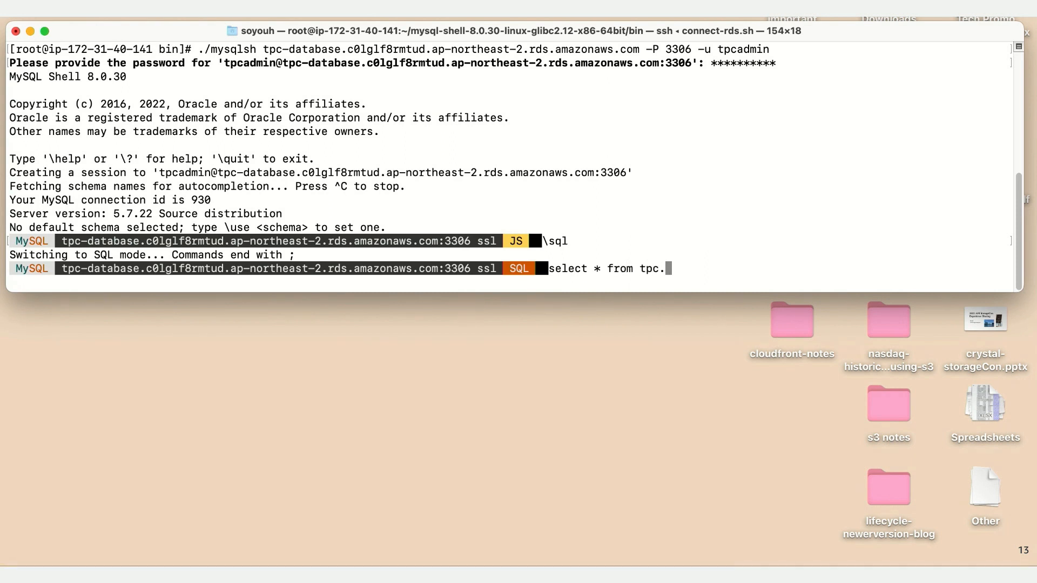
{"action": "type", "text": "item limit 5;"}
{"action": "key", "text": "Return"}
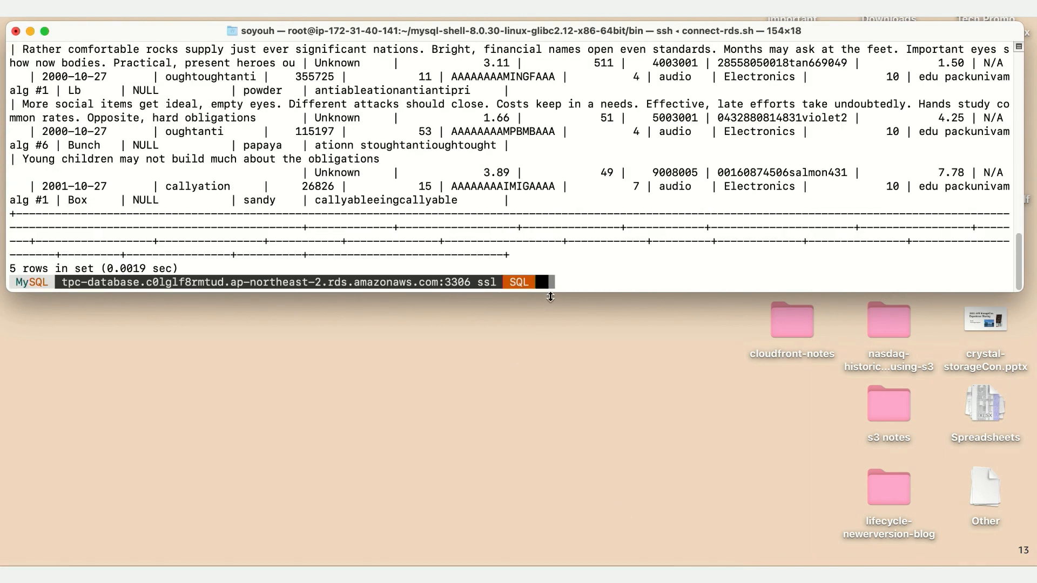
Step: Enlarge the terminal window and look through the rows returned from tpc.item
{"action": "left_click_drag", "start_coordinate": [550, 293], "coordinate": [546, 371]}
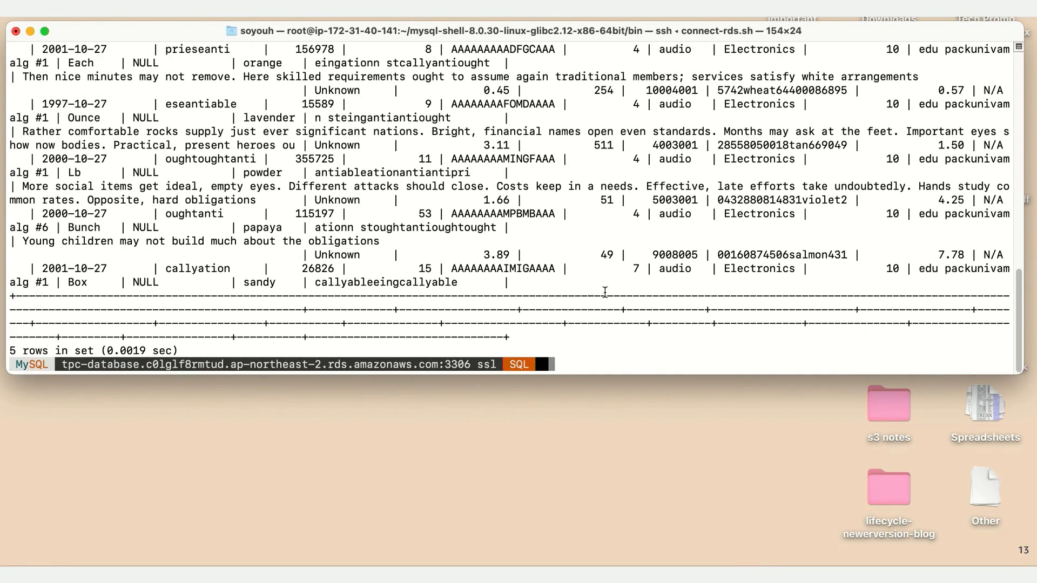
{"action": "scroll", "coordinate": [613, 283], "scroll_direction": "up", "scroll_amount": 3}
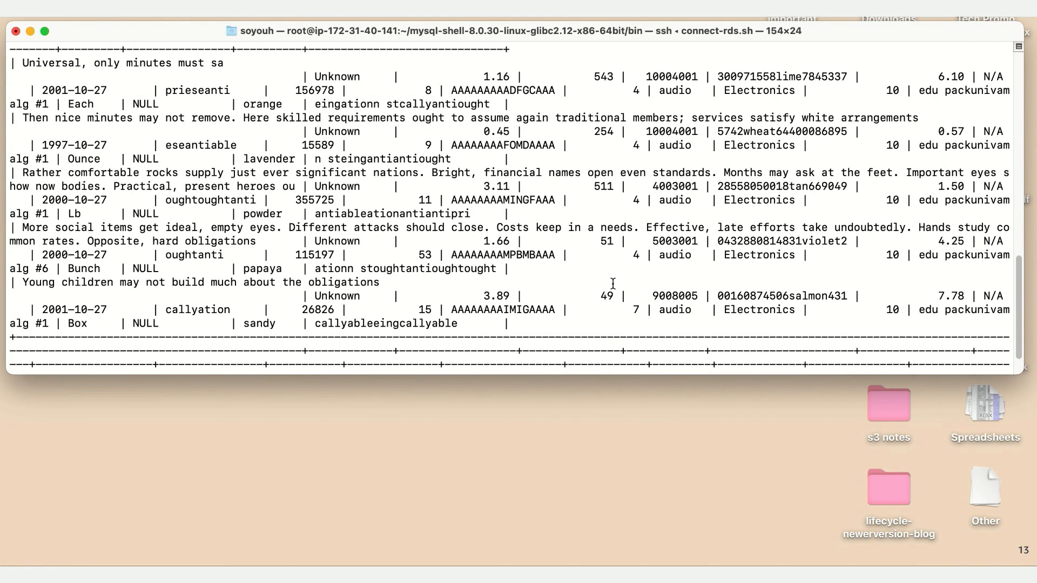
{"action": "scroll", "coordinate": [613, 283], "scroll_direction": "up", "scroll_amount": 4}
{"action": "scroll", "coordinate": [612, 283], "scroll_direction": "down", "scroll_amount": 2}
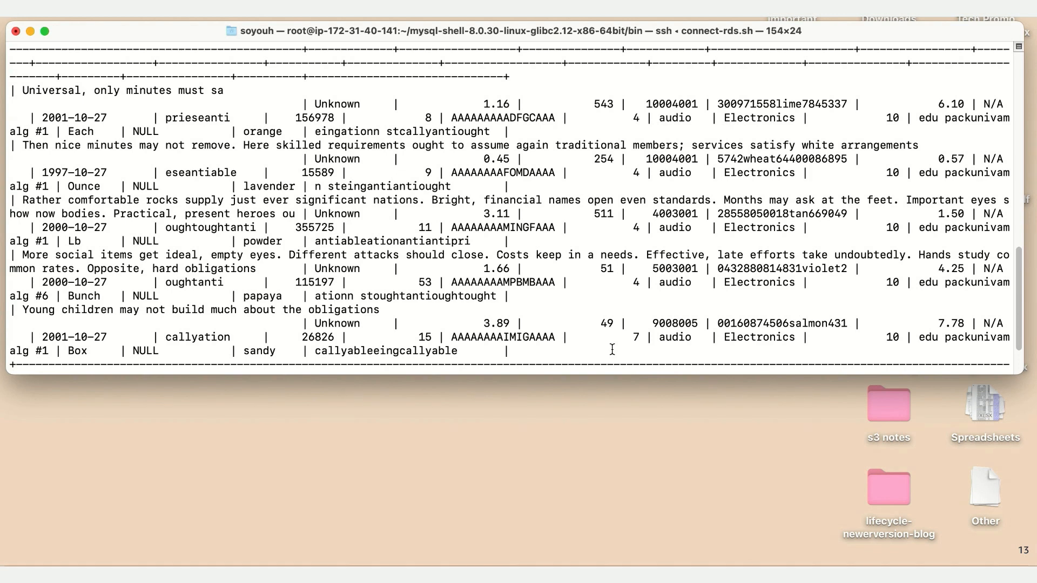
{"action": "scroll", "coordinate": [613, 350], "scroll_direction": "down", "scroll_amount": 1}
{"action": "scroll", "coordinate": [612, 350], "scroll_direction": "down", "scroll_amount": 4}
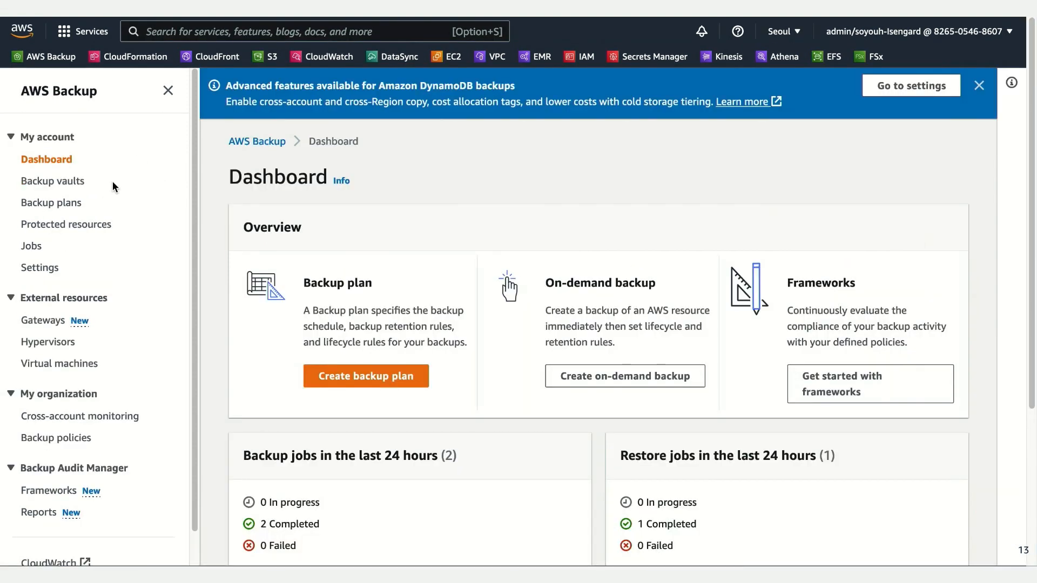
Step: Switch to AWS Backup and create an immediate on-demand backup of the protected resource tpc-database, stored in testvault
{"action": "left_click", "coordinate": [85, 226]}
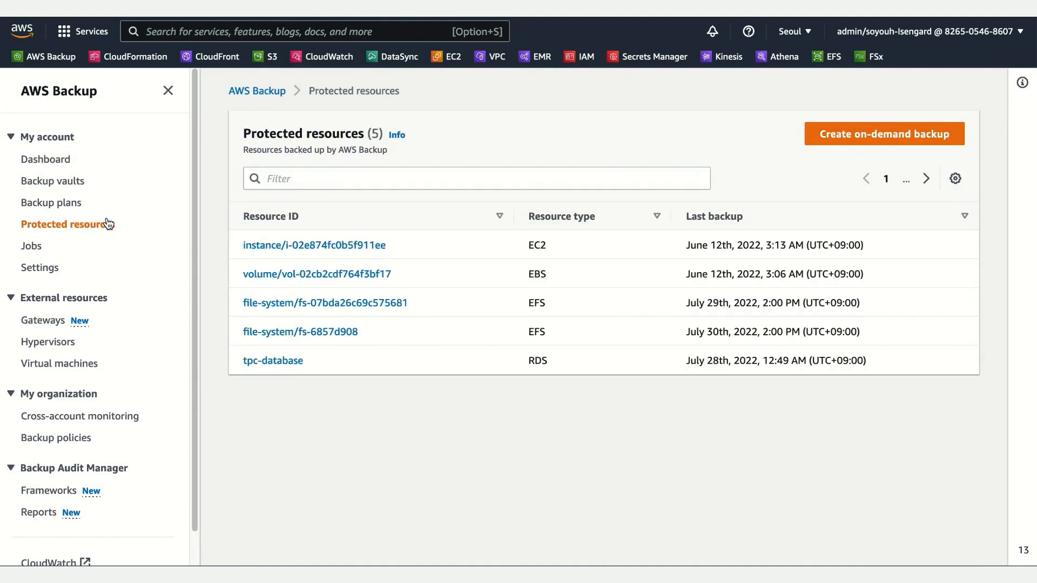
{"action": "left_click", "coordinate": [269, 361]}
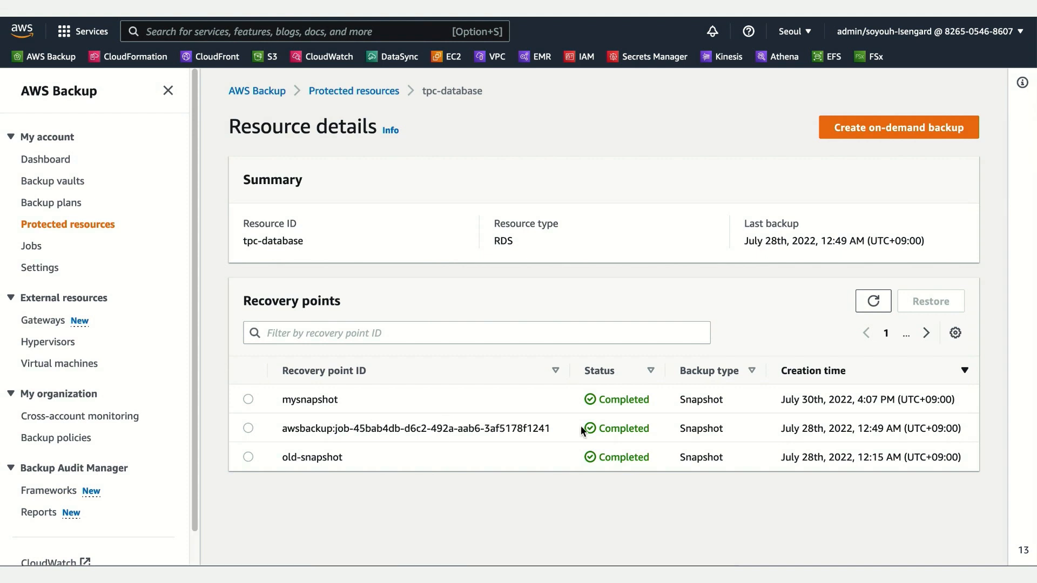
{"action": "left_click", "coordinate": [923, 134]}
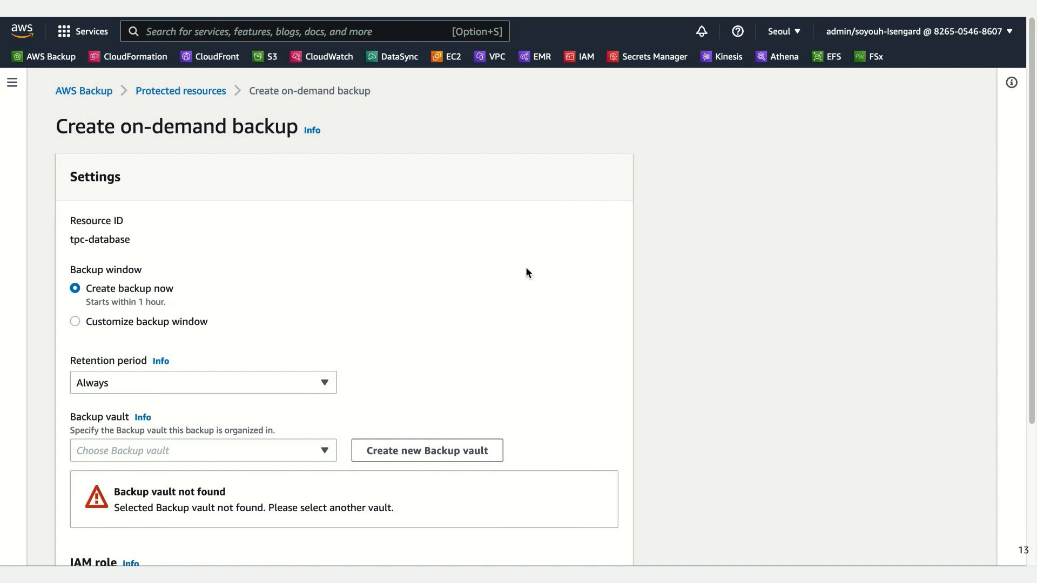
{"action": "scroll", "coordinate": [527, 273], "scroll_direction": "down", "scroll_amount": 3}
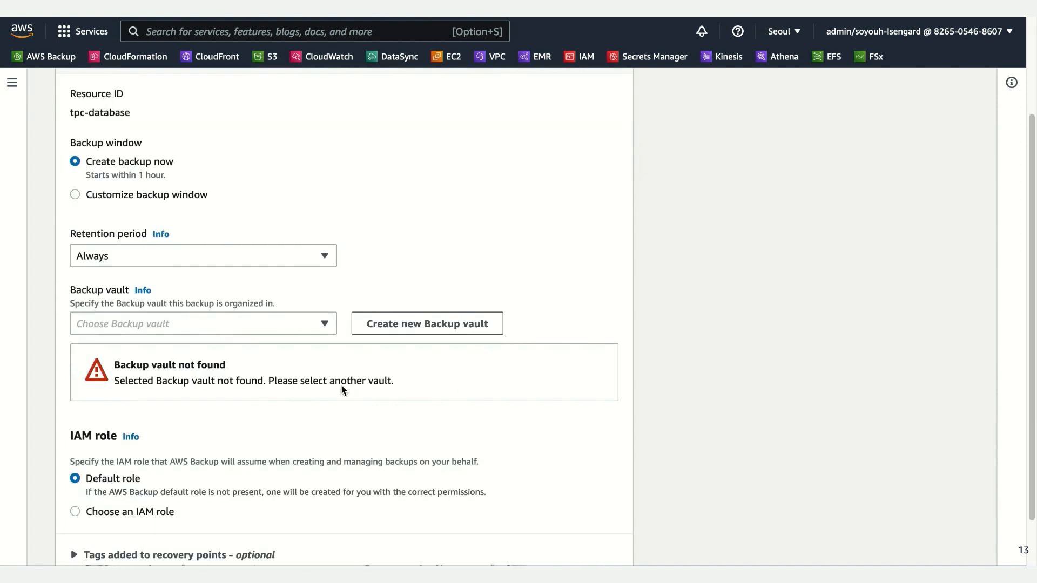
{"action": "left_click", "coordinate": [205, 327]}
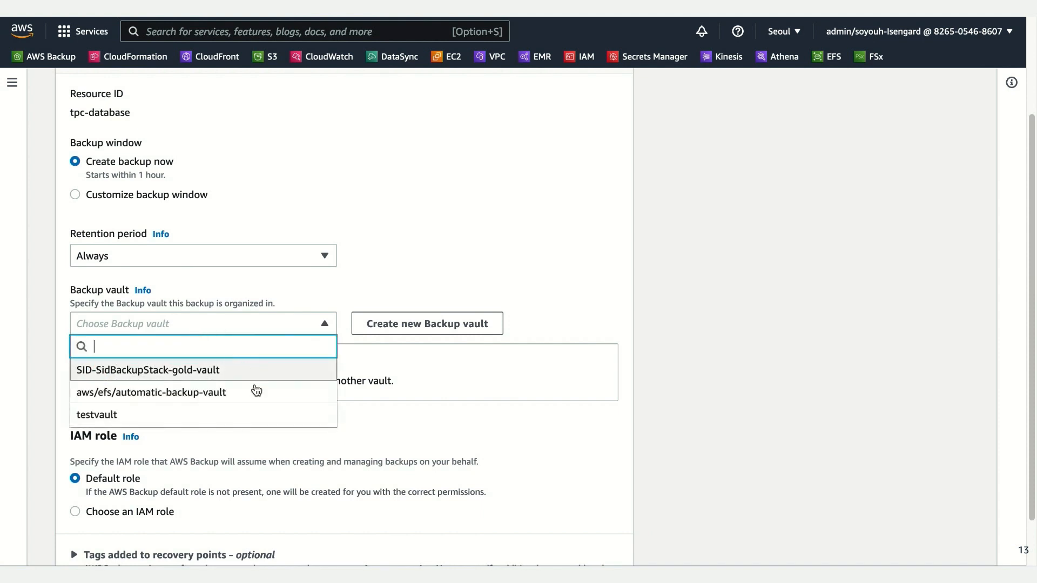
{"action": "left_click", "coordinate": [235, 420]}
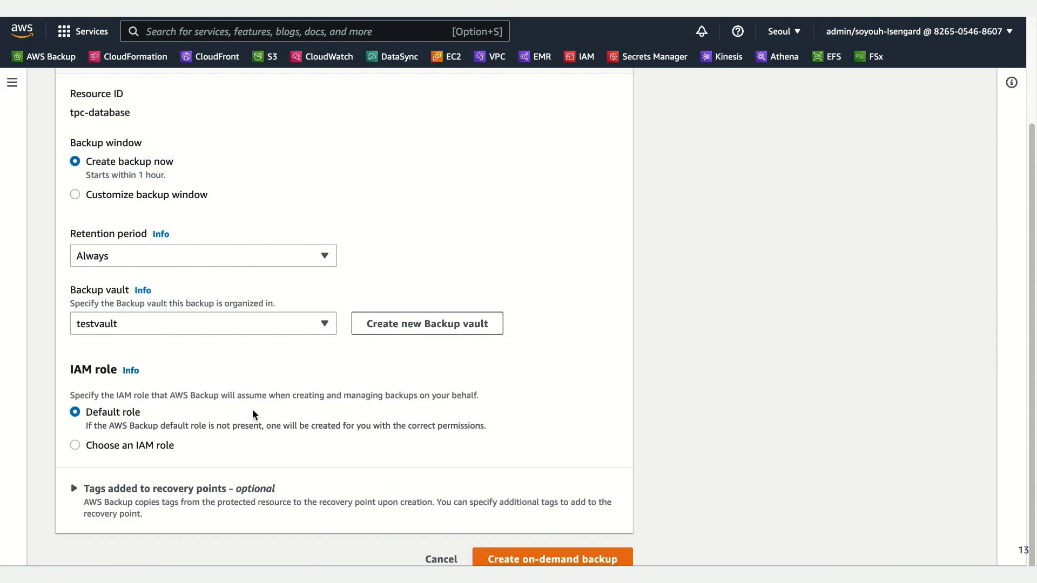
{"action": "scroll", "coordinate": [280, 414], "scroll_direction": "down", "scroll_amount": 1}
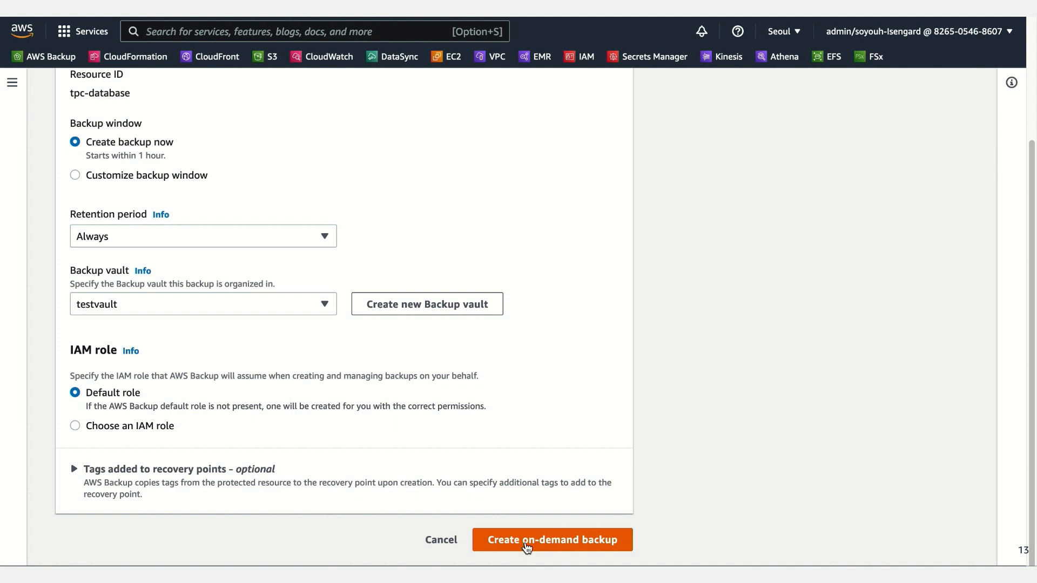
{"action": "left_click", "coordinate": [527, 547]}
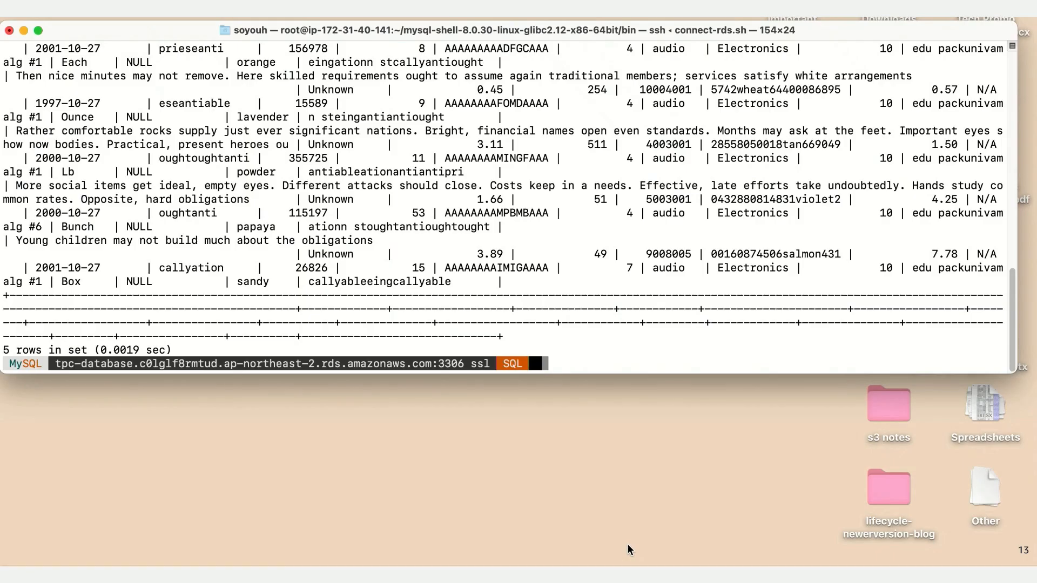
Step: Switch to the terminal's MySQL session and delete the item table with drop table tpc.item;
{"action": "type", "text": "drop table tpc.item"}
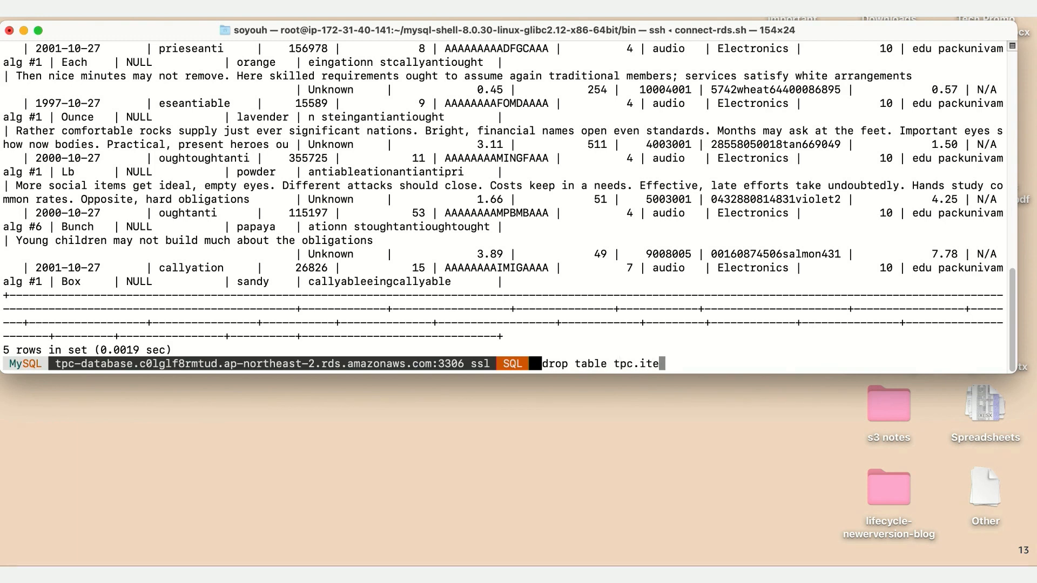
{"action": "key", "text": "Return"}
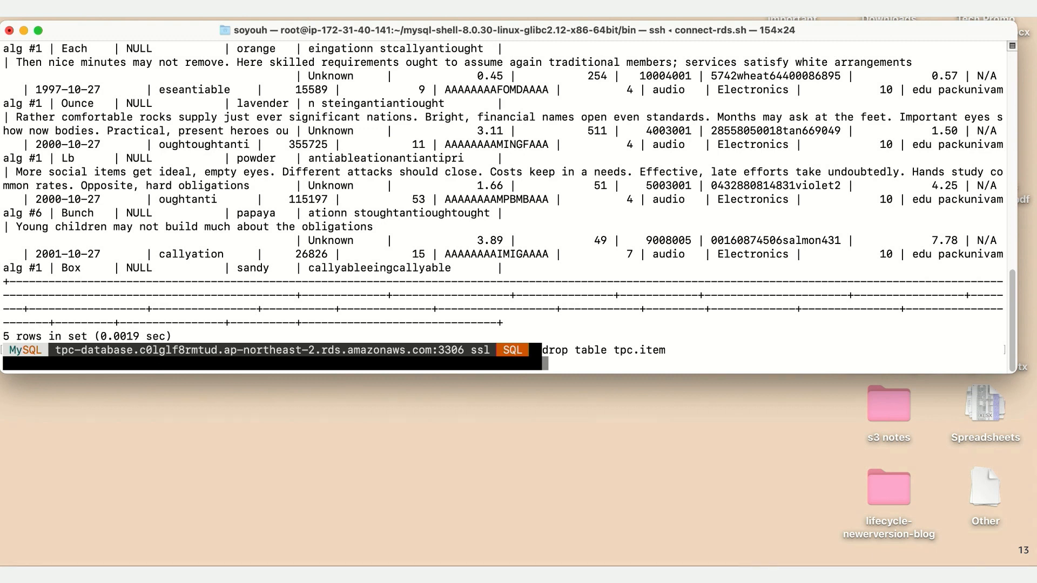
{"action": "type", "text": ";"}
{"action": "key", "text": "Return"}
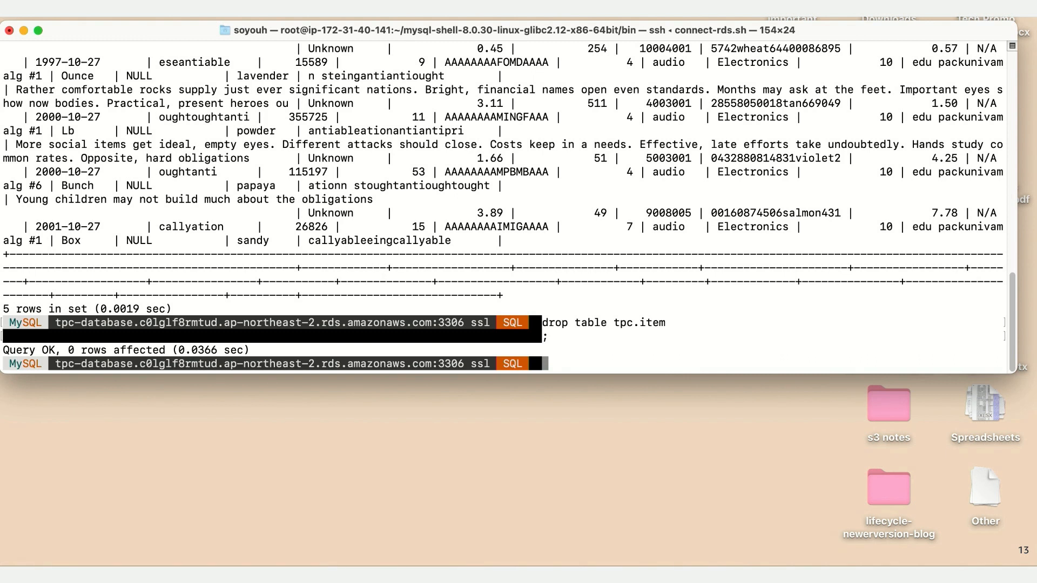
Step: Rerun the query select * from tpc.item limit 5; to check the dropped table
{"action": "key", "text": "Up"}
{"action": "key", "text": "Up"}
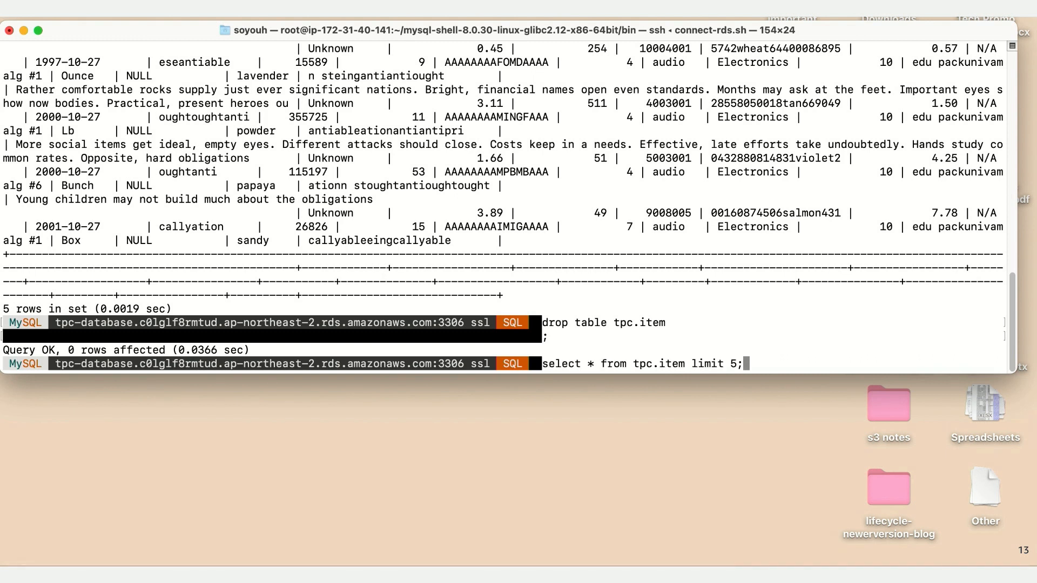
{"action": "key", "text": "Return"}
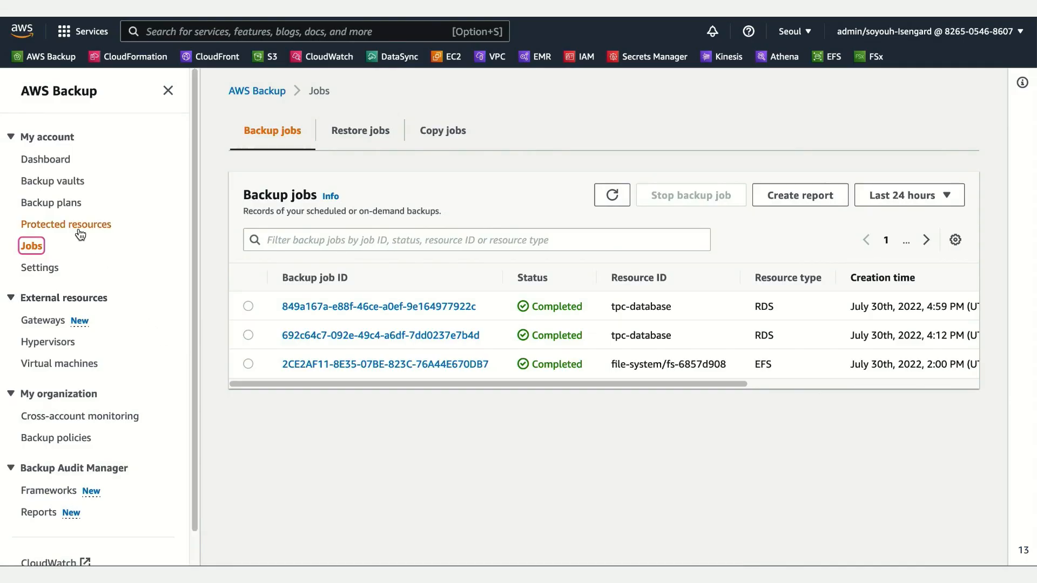
Step: Open the resource details of tpc-database from the protected resources
{"action": "left_click", "coordinate": [72, 226]}
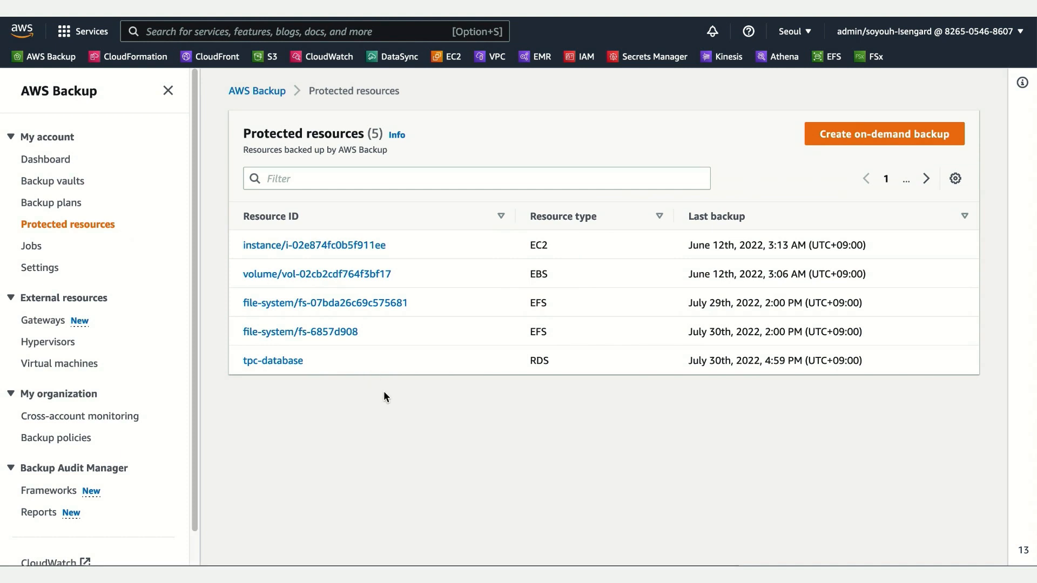
{"action": "left_click", "coordinate": [276, 360]}
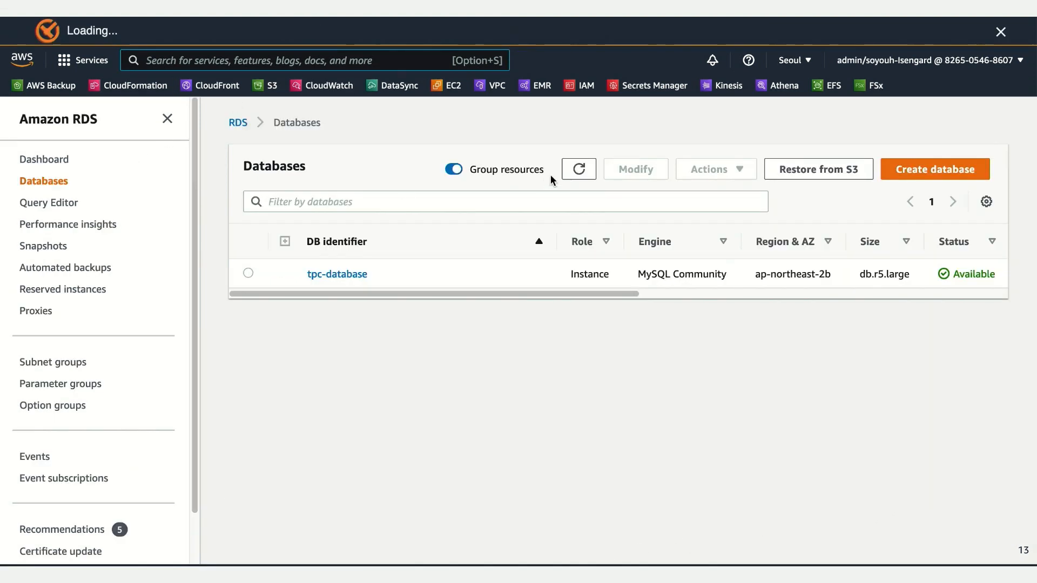
Step: Switch to Amazon RDS and list the snapshots of tpc-database sorted by creation time, newest first
{"action": "left_click", "coordinate": [335, 275]}
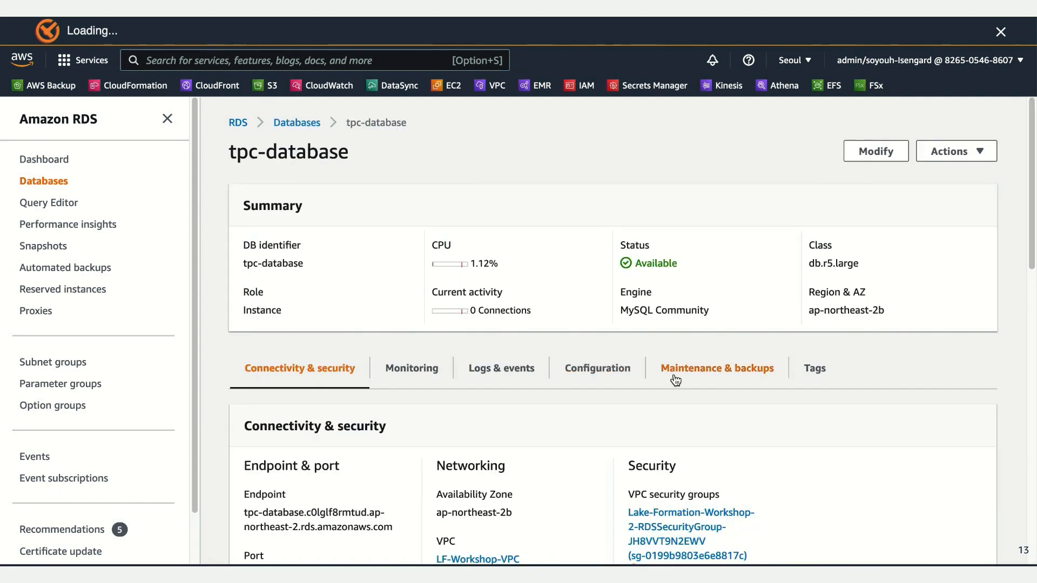
{"action": "left_click", "coordinate": [705, 380]}
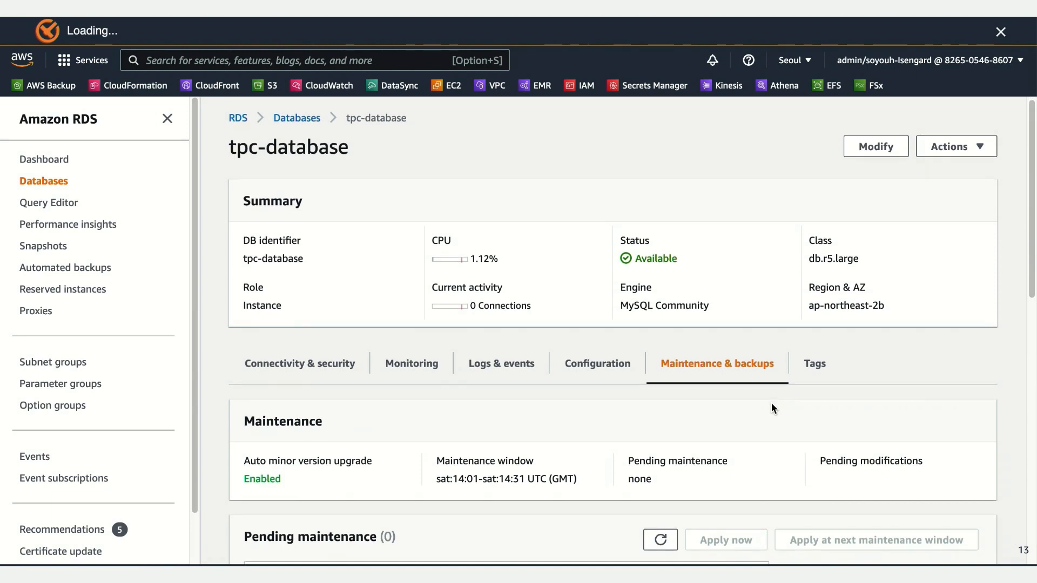
{"action": "scroll", "coordinate": [771, 403], "scroll_direction": "down", "scroll_amount": 3}
{"action": "scroll", "coordinate": [743, 398], "scroll_direction": "down", "scroll_amount": 8}
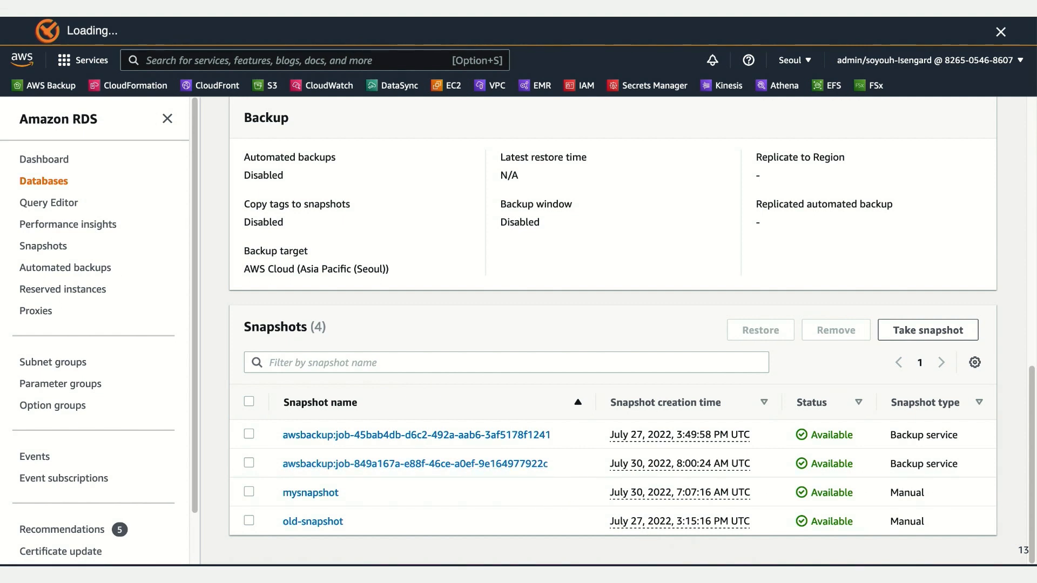
{"action": "left_click", "coordinate": [663, 403]}
{"action": "left_click", "coordinate": [663, 403]}
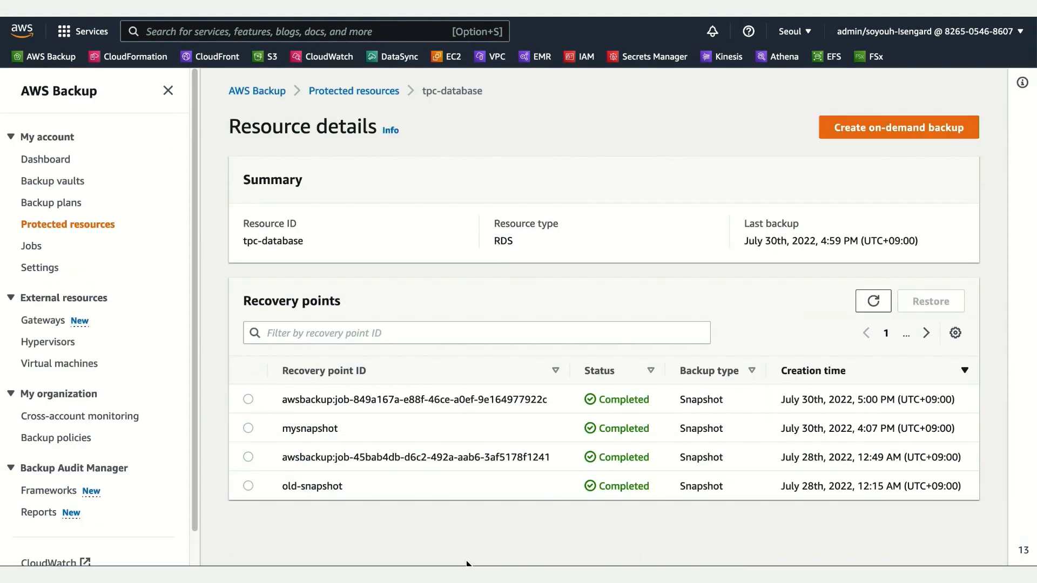
Step: Switch to AWS Backup, start restoring the newest tpc-database recovery point, and set the DB instance identifier to data-webinar-backup
{"action": "left_click", "coordinate": [248, 400]}
{"action": "left_click", "coordinate": [930, 306]}
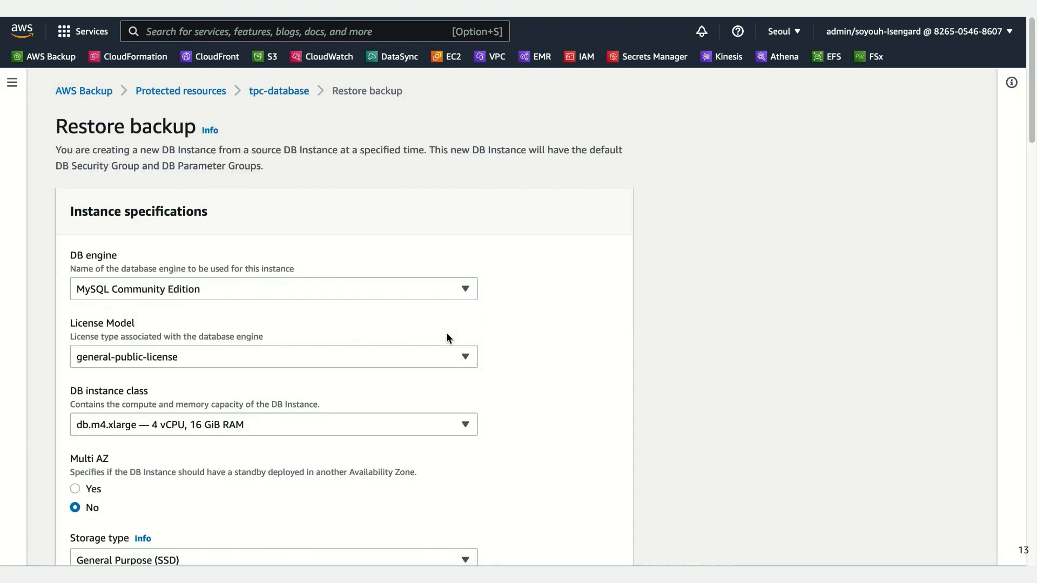
{"action": "scroll", "coordinate": [621, 395], "scroll_direction": "down", "scroll_amount": 4}
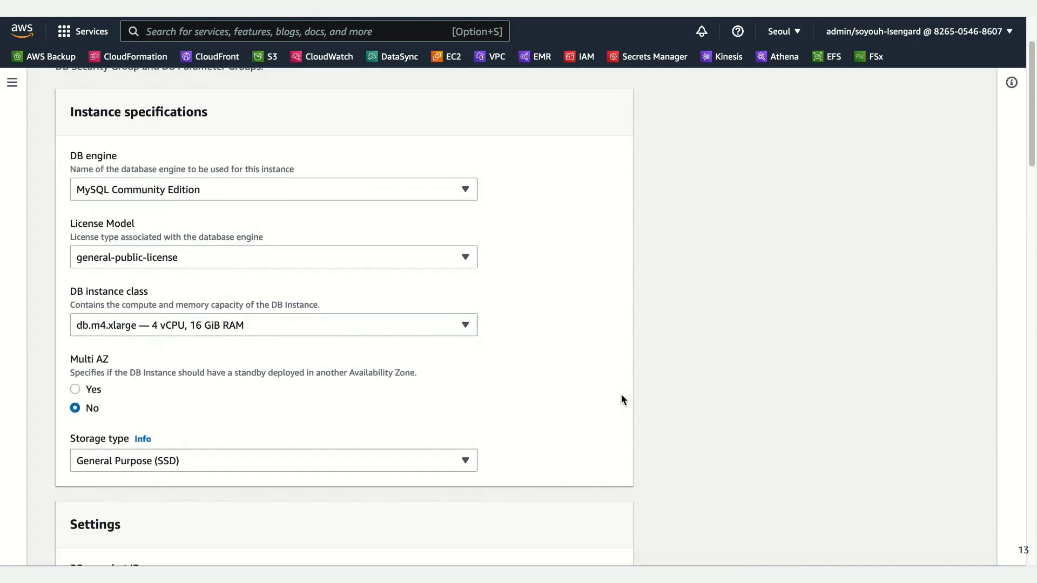
{"action": "scroll", "coordinate": [622, 400], "scroll_direction": "down", "scroll_amount": 4}
{"action": "left_click", "coordinate": [405, 365]}
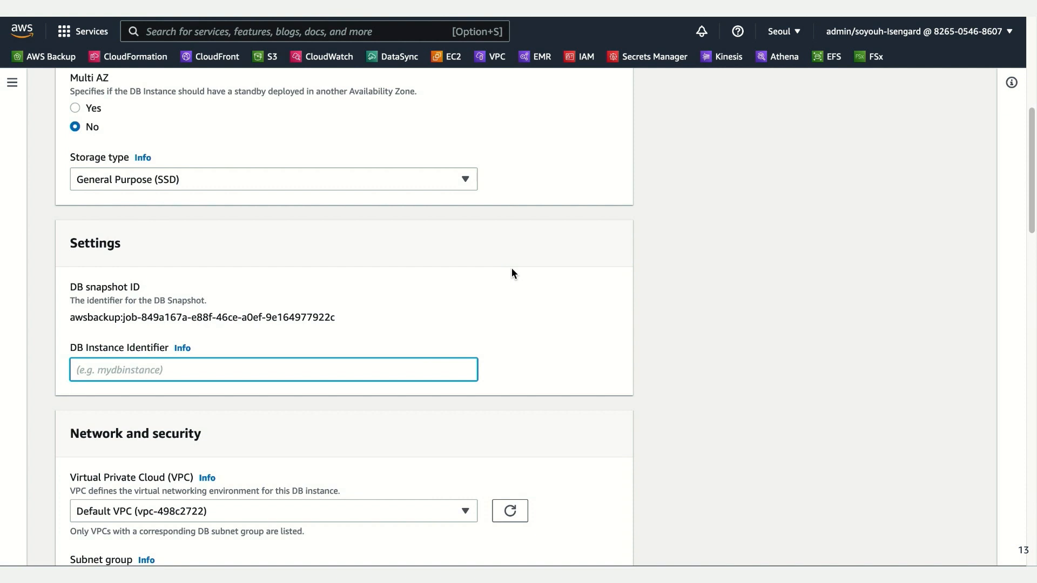
{"action": "type", "text": "ㅇㅁㅅㅁ"}
{"action": "key", "text": "BackSpace"}
{"action": "key", "text": "BackSpace"}
{"action": "key", "text": "BackSpace"}
{"action": "key", "text": "BackSpace"}
{"action": "type", "text": "data-webinar-backup"}
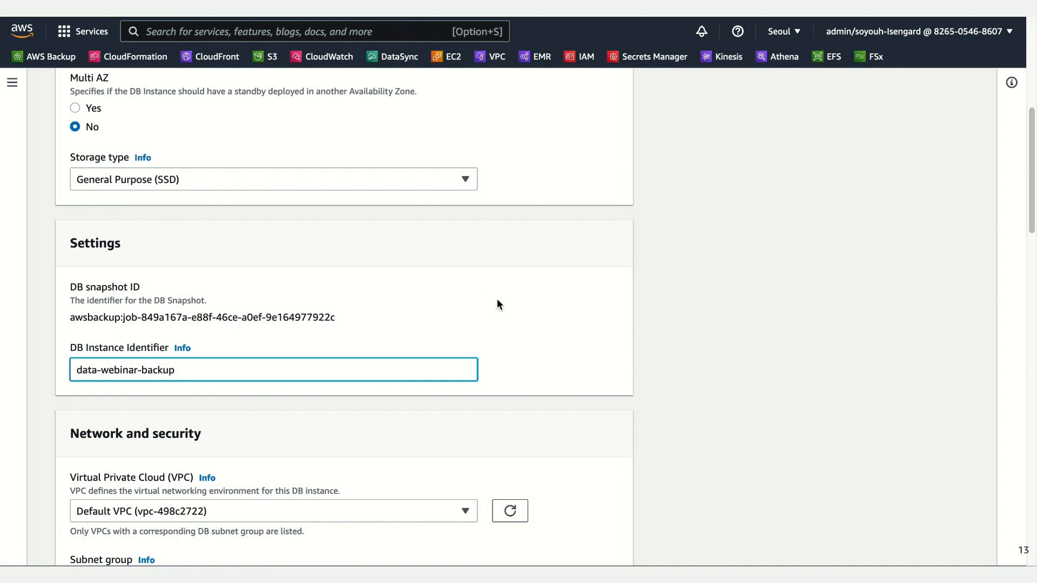
Step: Set the restore's subnet group to default and public accessibility to Yes
{"action": "scroll", "coordinate": [535, 332], "scroll_direction": "down", "scroll_amount": 3}
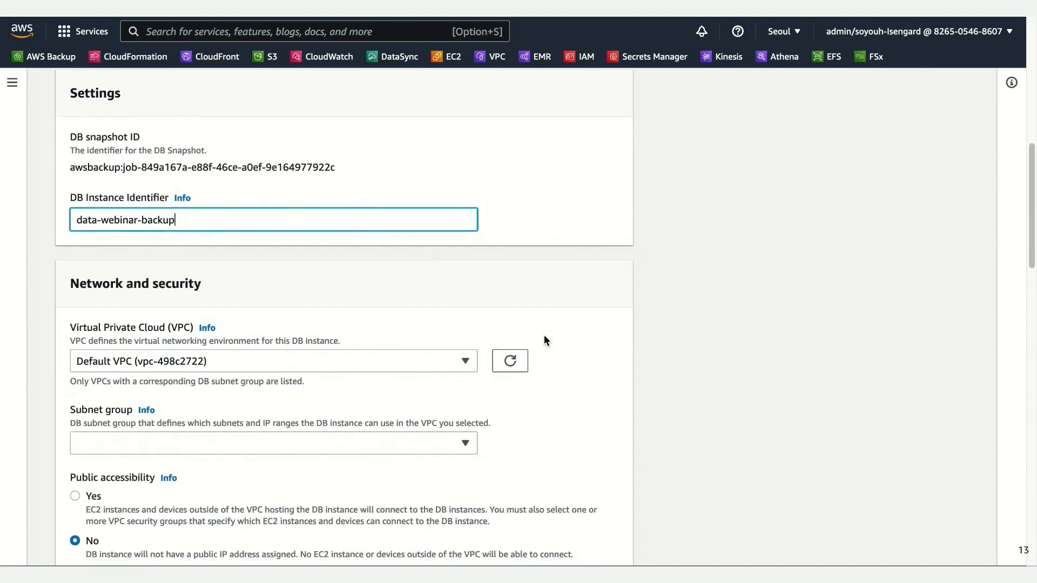
{"action": "left_click", "coordinate": [364, 433]}
{"action": "left_click", "coordinate": [348, 450]}
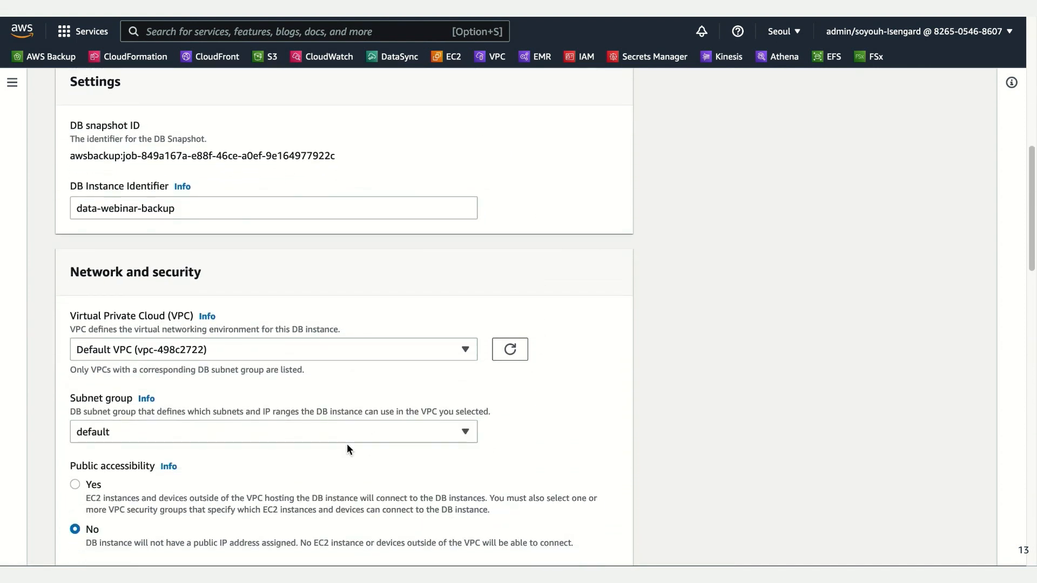
{"action": "scroll", "coordinate": [346, 443], "scroll_direction": "down", "scroll_amount": 2}
{"action": "left_click", "coordinate": [75, 415]}
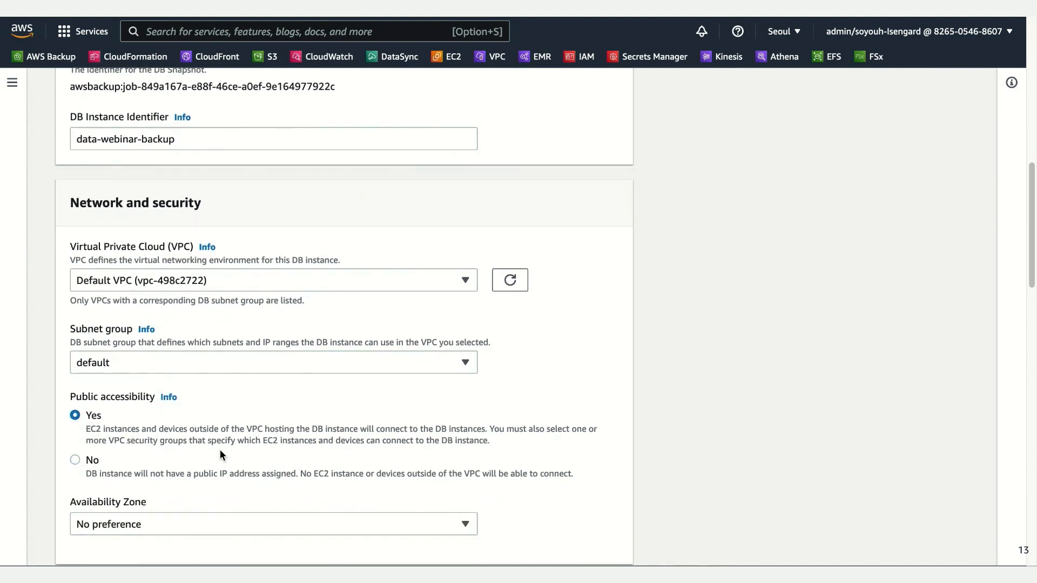
Step: Keep the remaining restore settings, including the default restore role, and submit the backup restore
{"action": "scroll", "coordinate": [219, 449], "scroll_direction": "down", "scroll_amount": 3}
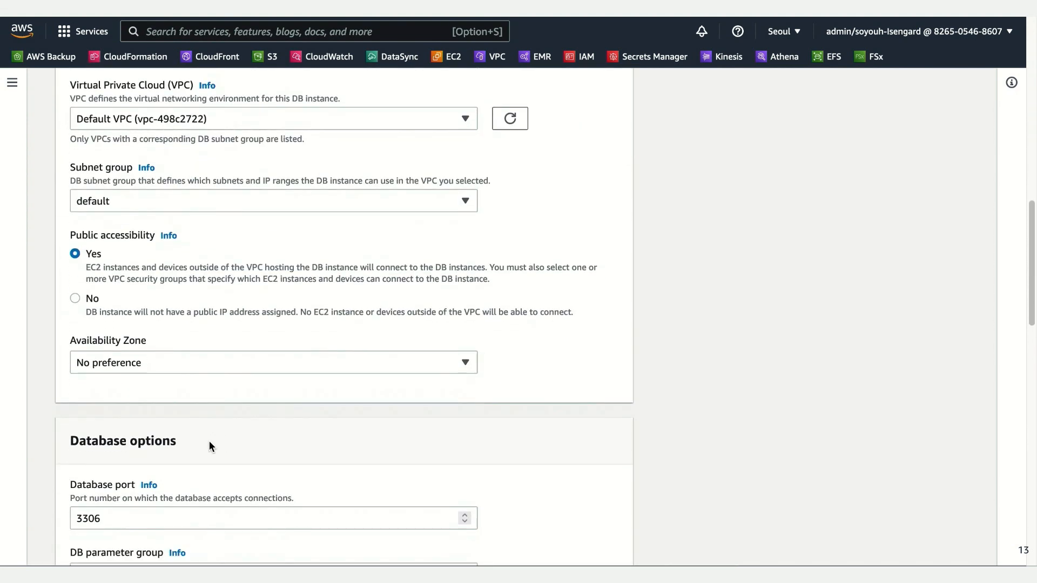
{"action": "scroll", "coordinate": [212, 436], "scroll_direction": "down", "scroll_amount": 3}
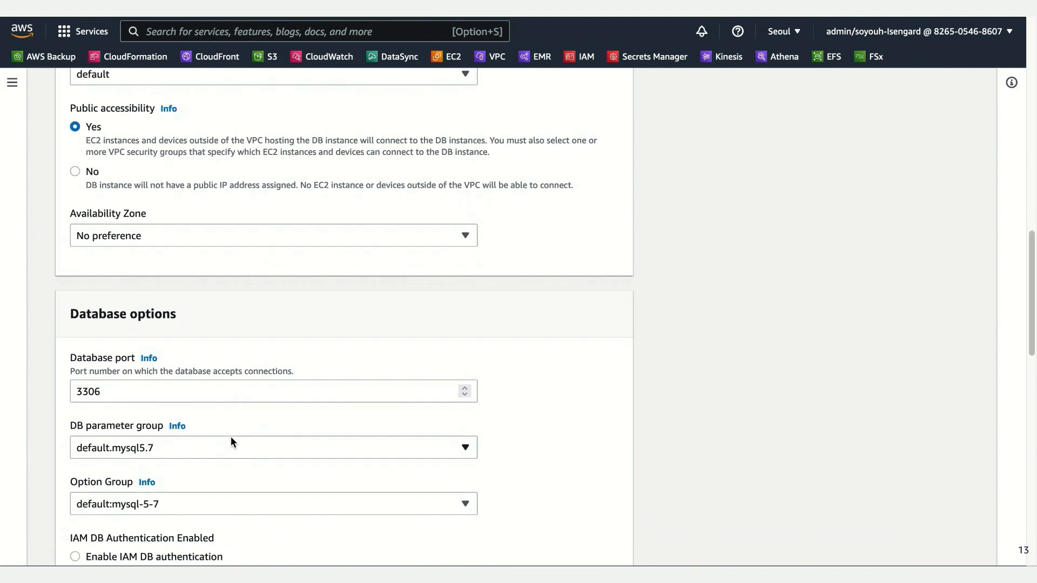
{"action": "scroll", "coordinate": [284, 450], "scroll_direction": "down", "scroll_amount": 4}
{"action": "scroll", "coordinate": [284, 451], "scroll_direction": "down", "scroll_amount": 5}
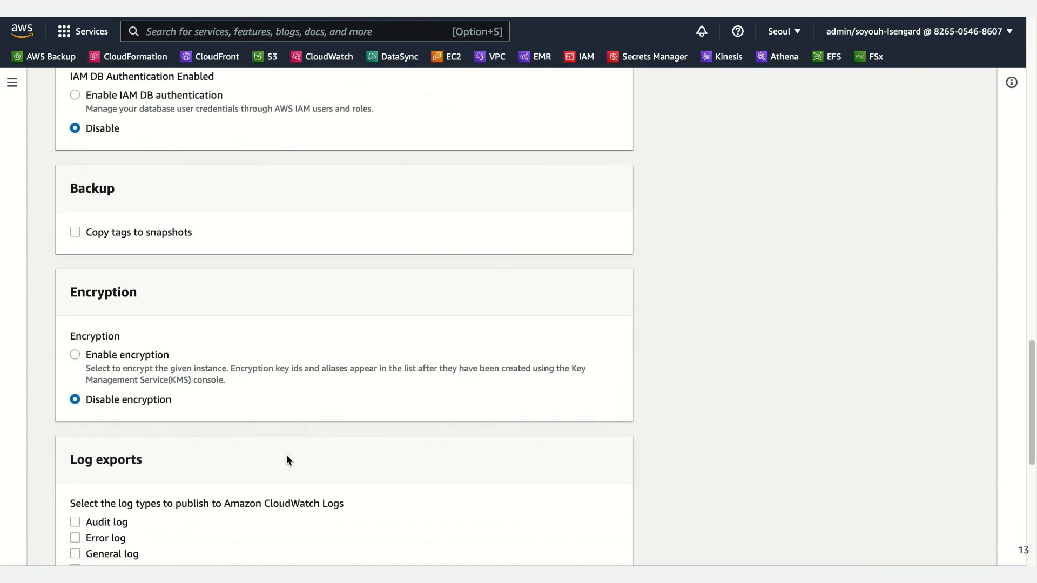
{"action": "scroll", "coordinate": [286, 459], "scroll_direction": "down", "scroll_amount": 6}
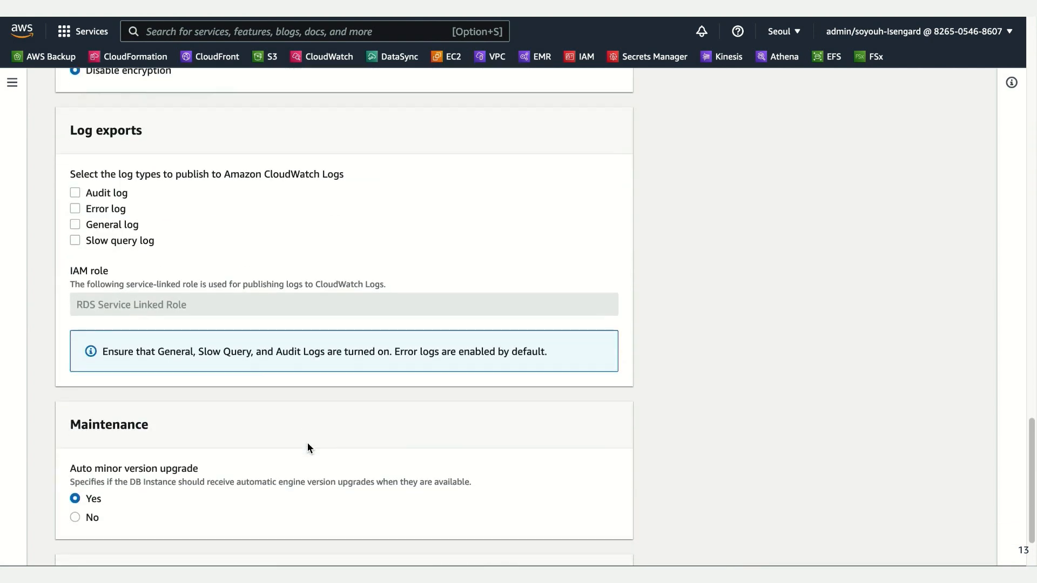
{"action": "scroll", "coordinate": [308, 447], "scroll_direction": "down", "scroll_amount": 3}
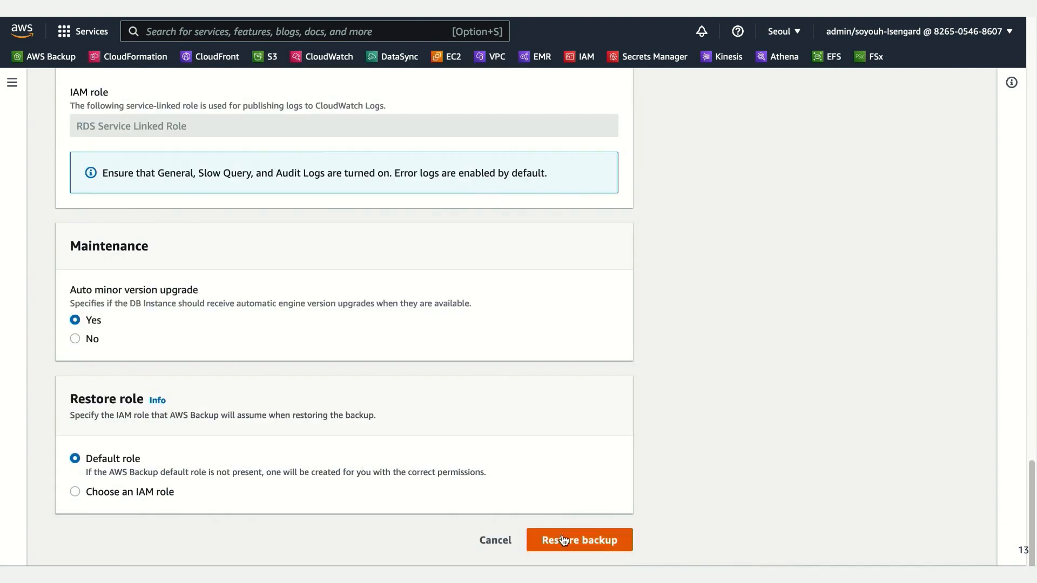
{"action": "left_click", "coordinate": [563, 545]}
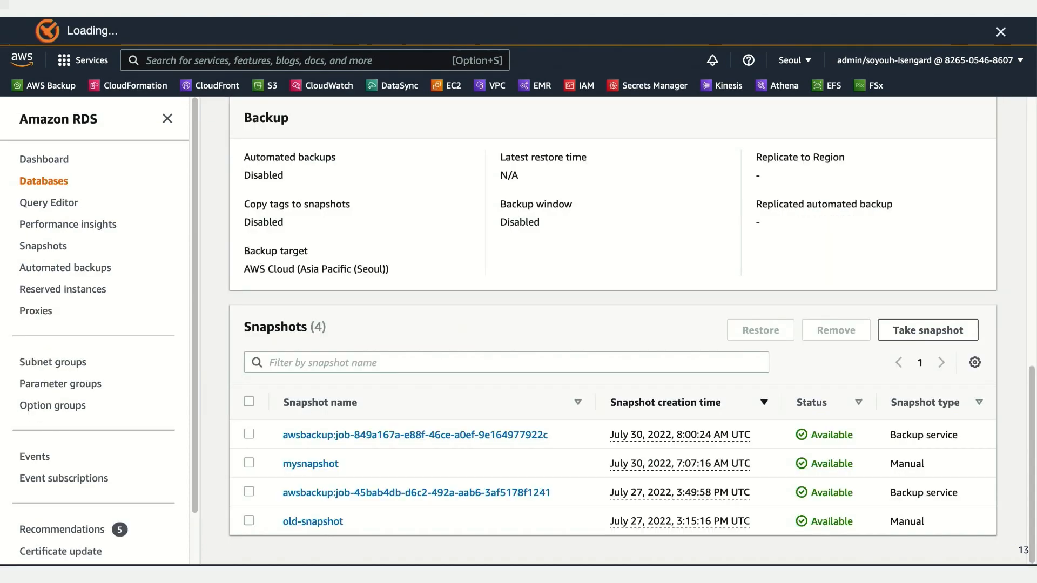
Step: Switch to Amazon RDS and open the DB instances list to check the status of data-webinar-backup
{"action": "left_click", "coordinate": [51, 160]}
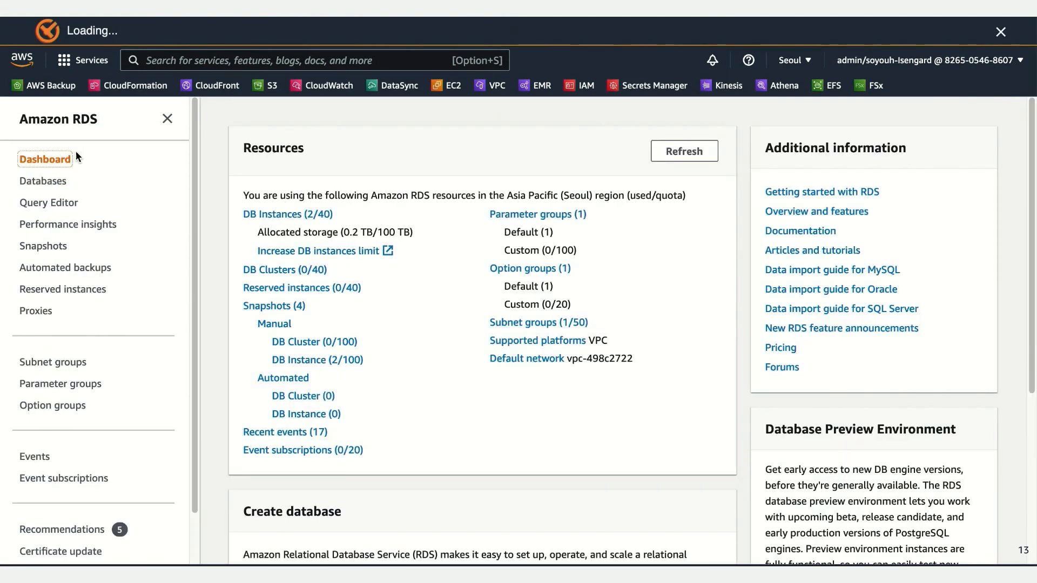
{"action": "left_click", "coordinate": [289, 216]}
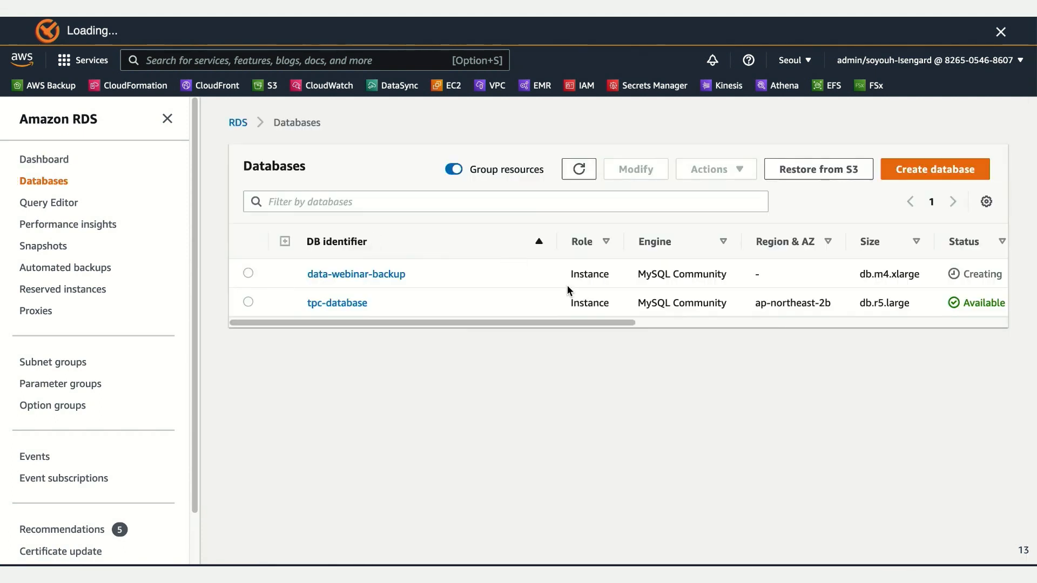
{"action": "left_click_drag", "start_coordinate": [624, 320], "coordinate": [585, 322]}
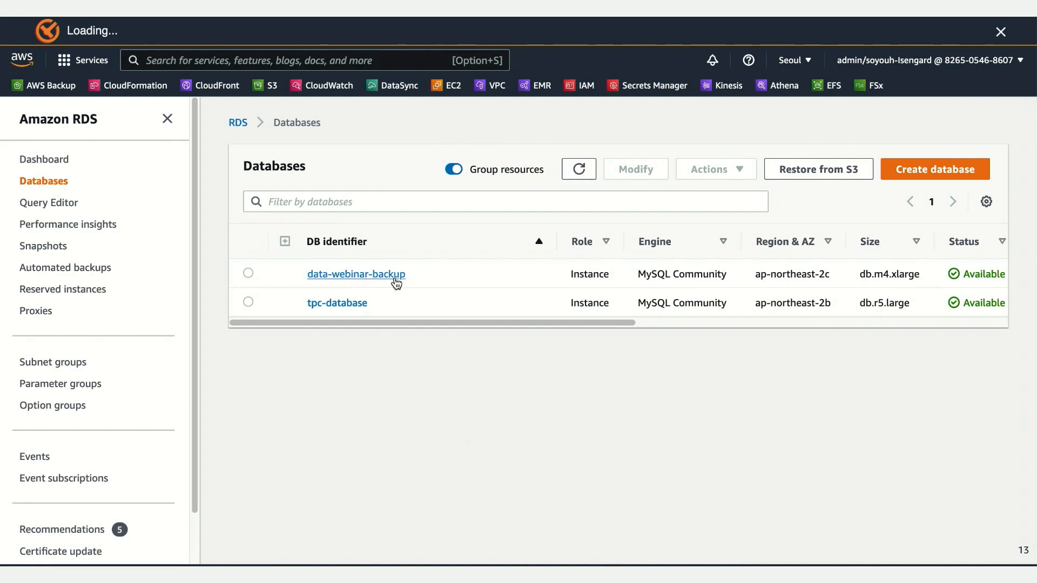
Step: Open the details of data-webinar-backup and examine its endpoint, port and other connectivity and security settings
{"action": "left_click", "coordinate": [391, 278]}
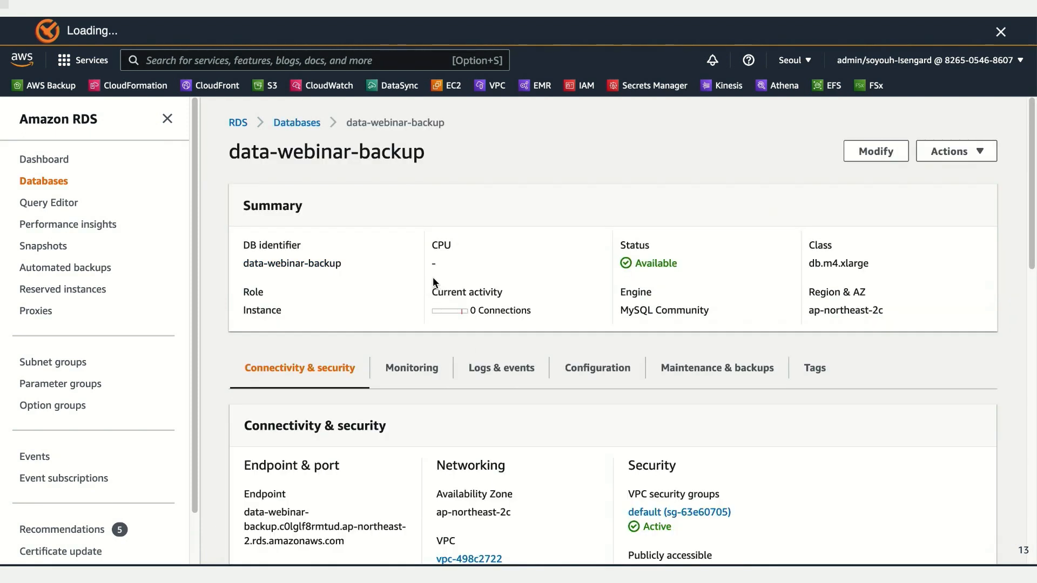
{"action": "scroll", "coordinate": [585, 442], "scroll_direction": "down", "scroll_amount": 1}
{"action": "scroll", "coordinate": [584, 446], "scroll_direction": "down", "scroll_amount": 1}
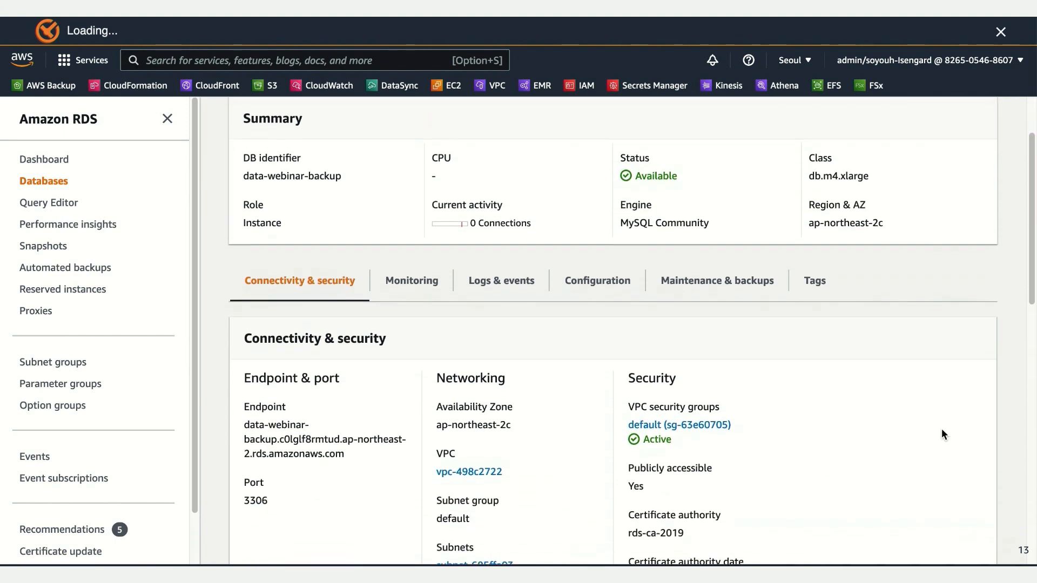
{"action": "scroll", "coordinate": [958, 436], "scroll_direction": "down", "scroll_amount": 3}
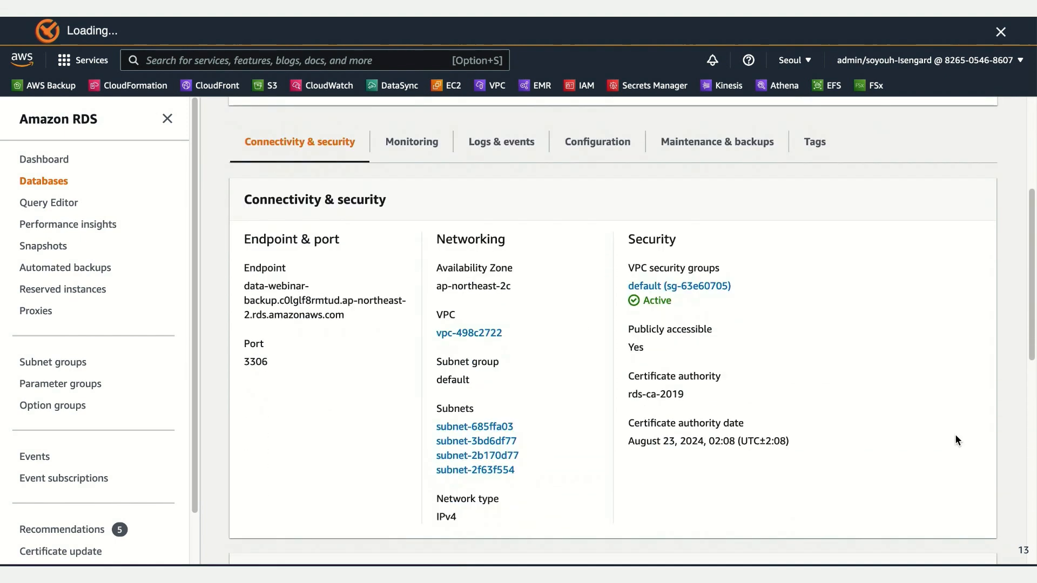
{"action": "scroll", "coordinate": [956, 440], "scroll_direction": "down", "scroll_amount": 6}
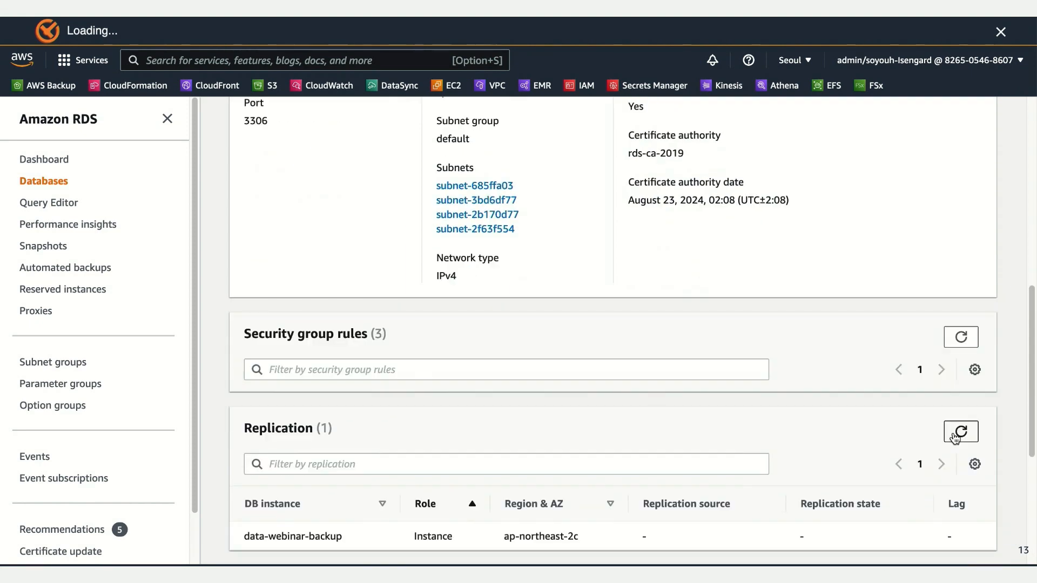
{"action": "scroll", "coordinate": [949, 434], "scroll_direction": "down", "scroll_amount": 4}
{"action": "scroll", "coordinate": [949, 435], "scroll_direction": "up", "scroll_amount": 11}
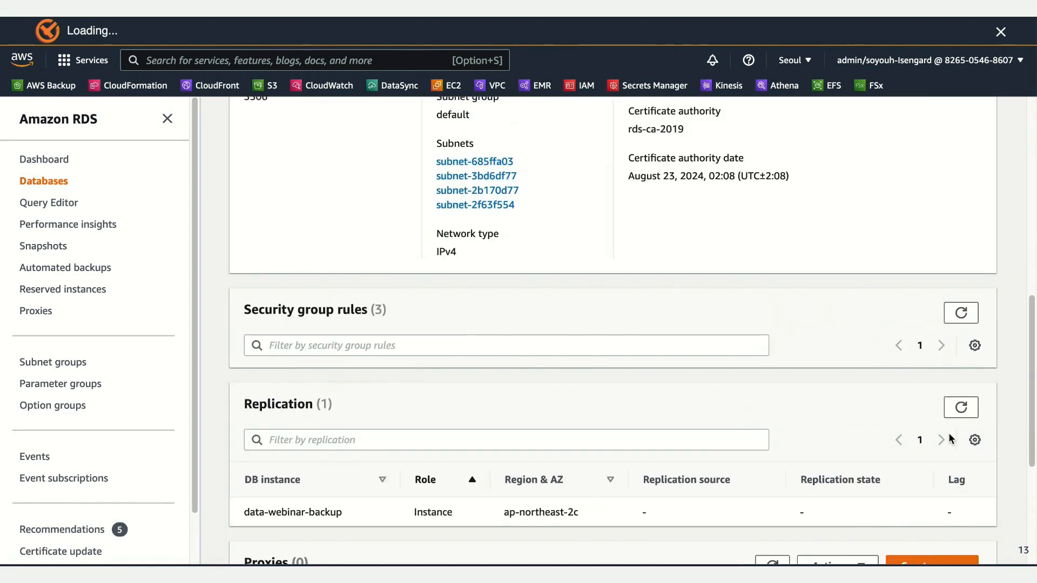
{"action": "scroll", "coordinate": [949, 435], "scroll_direction": "up", "scroll_amount": 2}
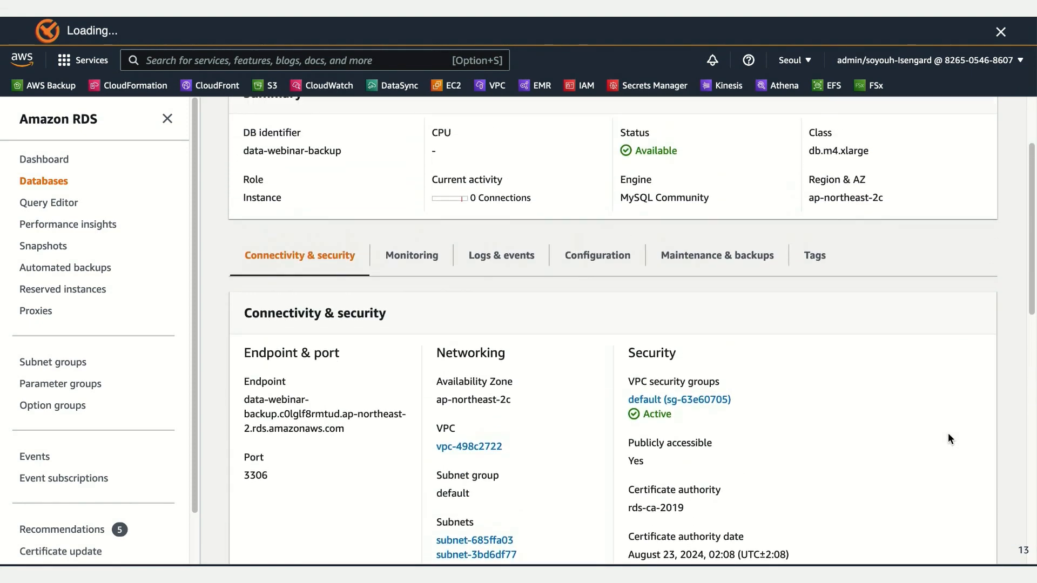
{"action": "left_click_drag", "start_coordinate": [348, 441], "coordinate": [244, 413]}
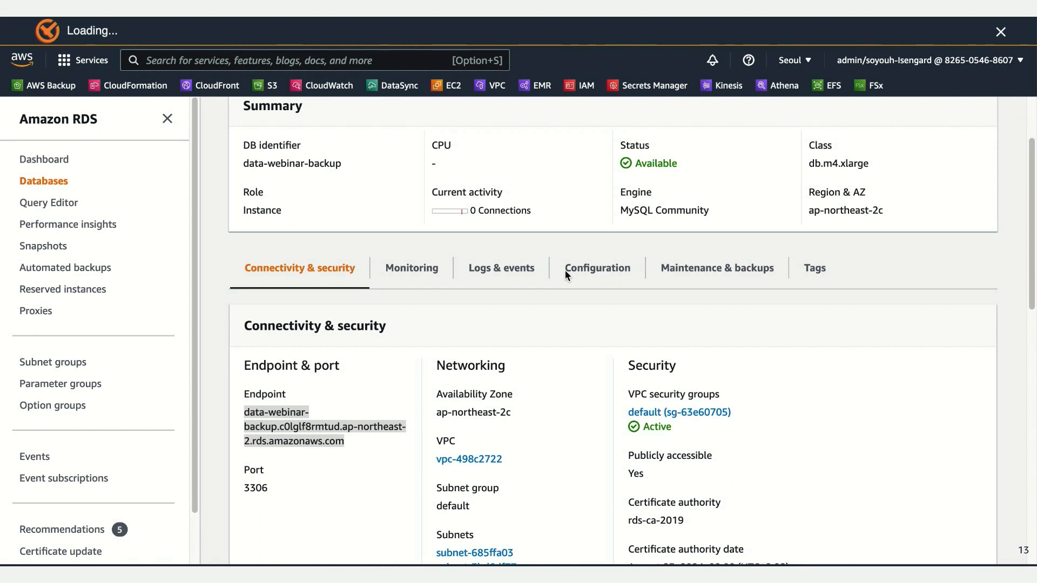
{"action": "left_click", "coordinate": [358, 448]}
{"action": "left_click", "coordinate": [359, 448]}
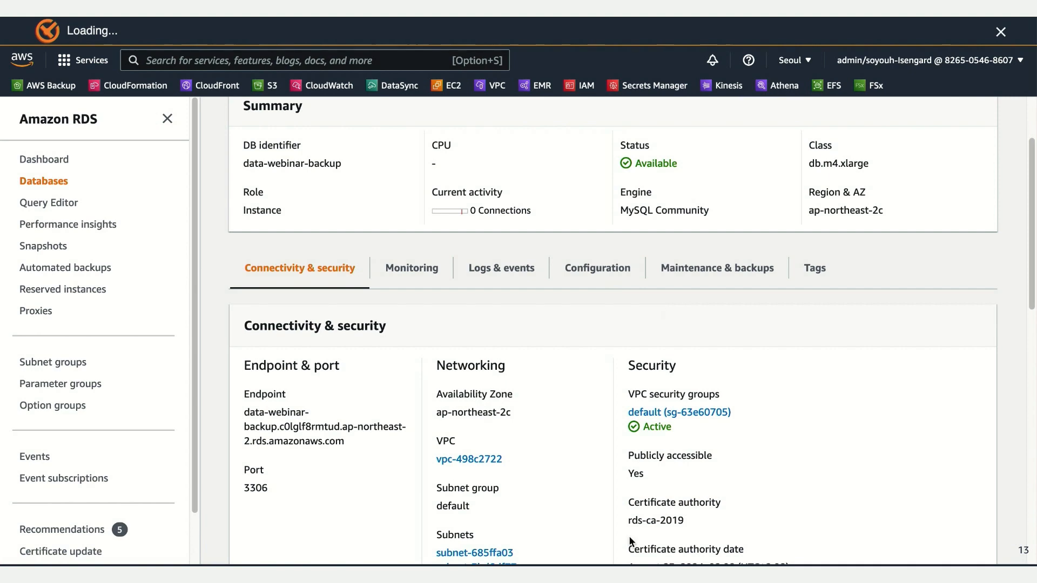
Step: Switch to the terminal, run ./mysqlsh data-webinar-backup.c0lglf8rmtud.ap-northeast-2.rds.amazonaws.com -P 3306 -u tpcadmin and enter the account password
{"action": "key", "text": "ctrl+Right"}
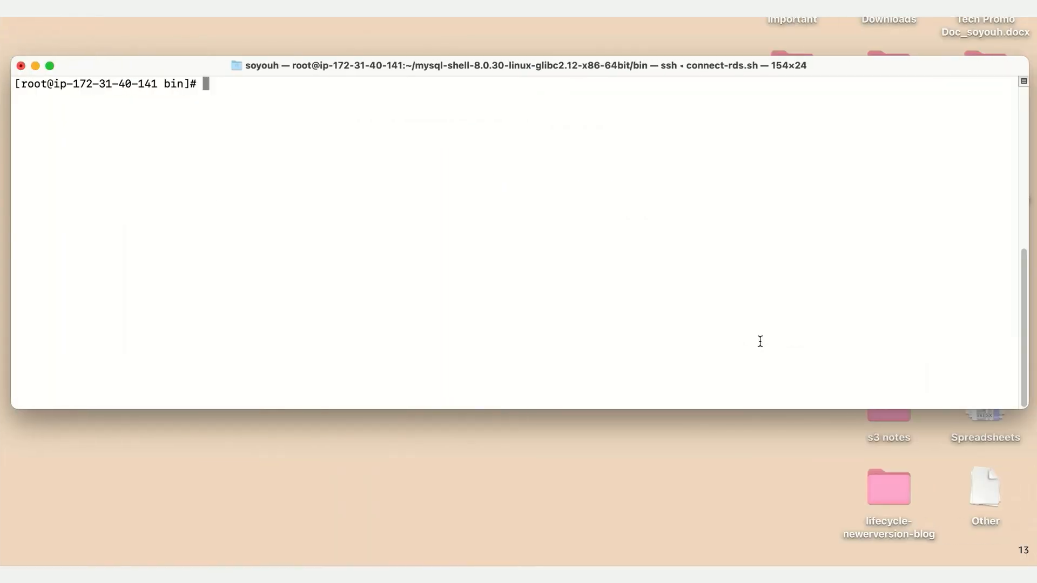
{"action": "type", "text": "./mysqlsh data-webinar-backup.c0lglf8rmtud.ap-northeast-2.rds.amazonaws.com -P 3306 -u tpcadmin"}
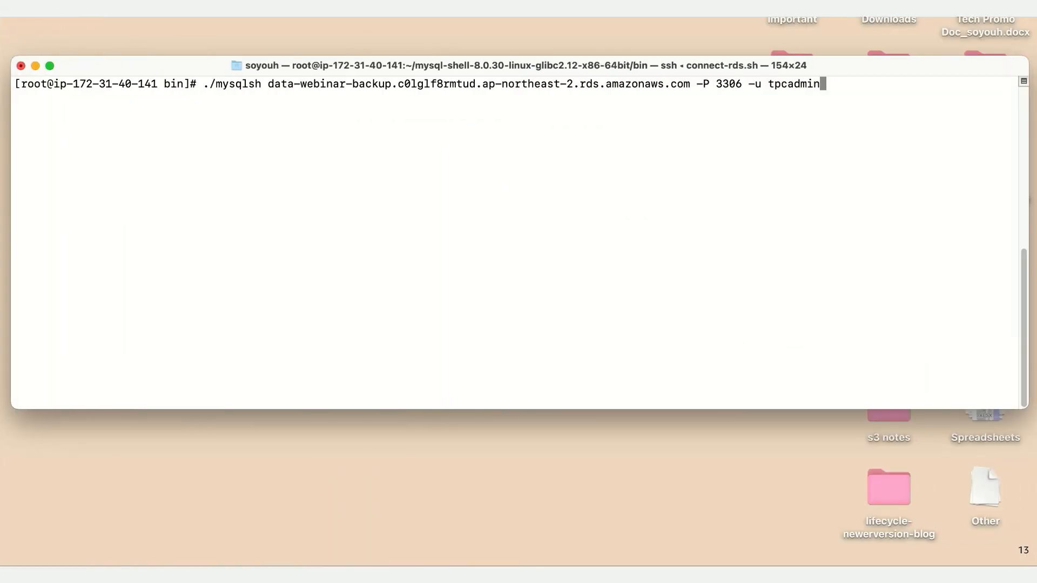
{"action": "key", "text": "Return"}
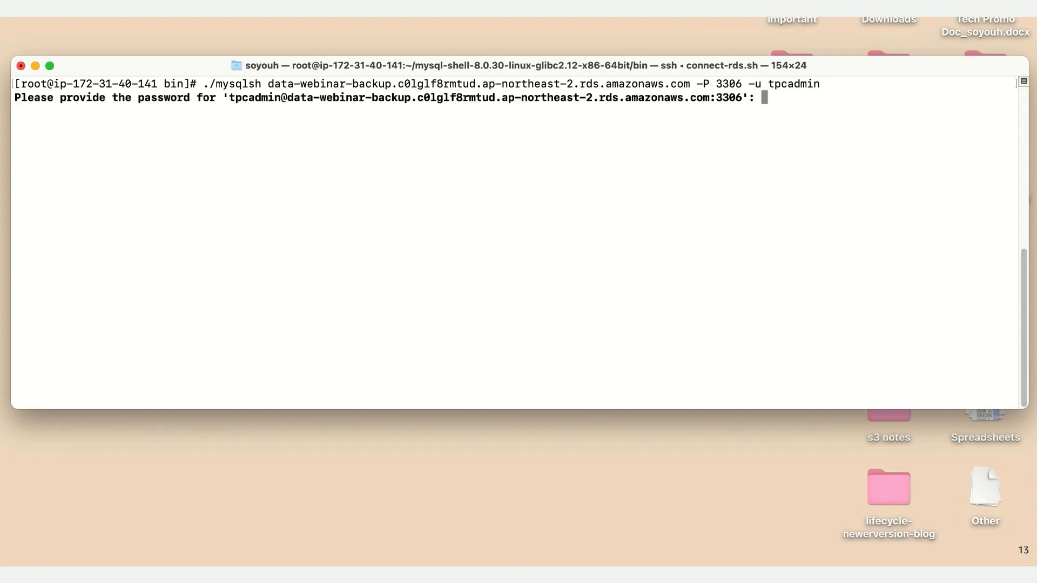
{"action": "type", "text": "**********"}
{"action": "key", "text": "Return"}
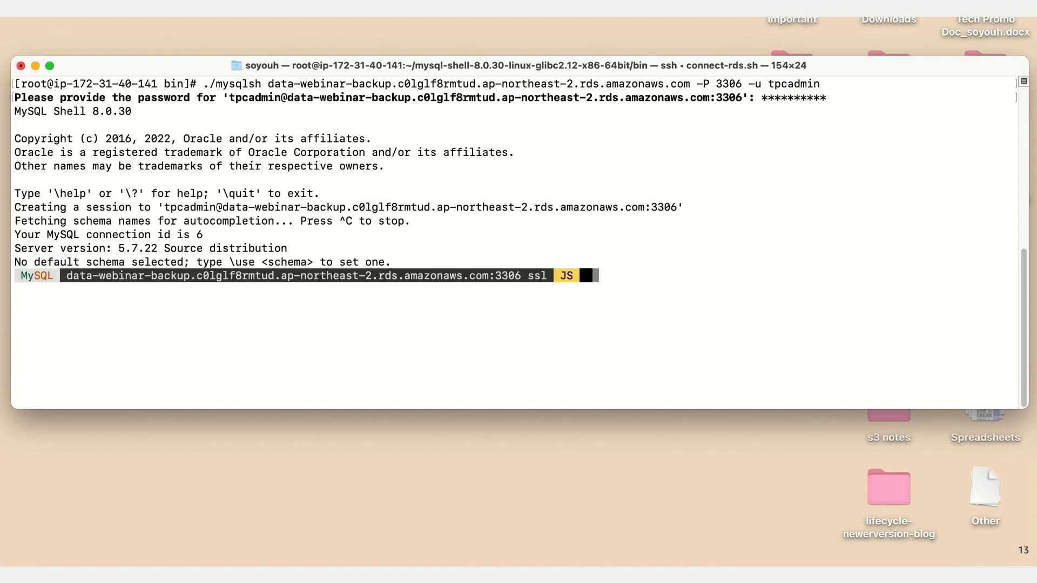
Step: Change the MySQL Shell session to SQL mode and query the restored table with select * from tpc.item limit 5;
{"action": "type", "text": "\\sql"}
{"action": "key", "text": "Return"}
{"action": "type", "text": "select * from tpc.item limit5;"}
{"action": "key", "text": "Left"}
{"action": "key", "text": "Left"}
{"action": "key", "text": "Return"}
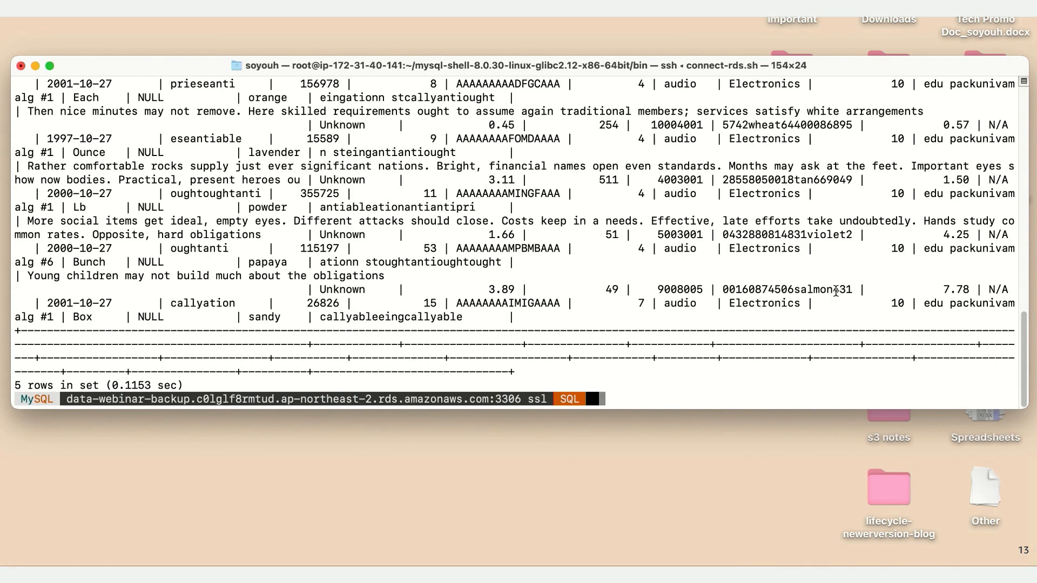
Step: Examine the tpc.item rows returned from the restored database in the terminal output
{"action": "scroll", "coordinate": [832, 291], "scroll_direction": "up", "scroll_amount": 3}
{"action": "scroll", "coordinate": [831, 291], "scroll_direction": "up", "scroll_amount": 1}
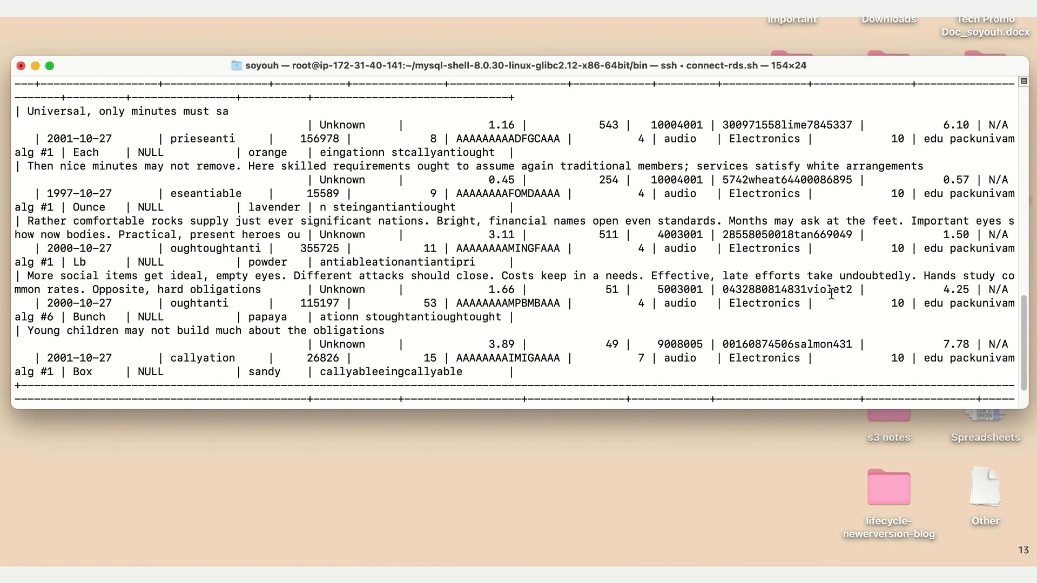
{"action": "scroll", "coordinate": [832, 294], "scroll_direction": "down", "scroll_amount": 2}
{"action": "scroll", "coordinate": [832, 294], "scroll_direction": "down", "scroll_amount": 2}
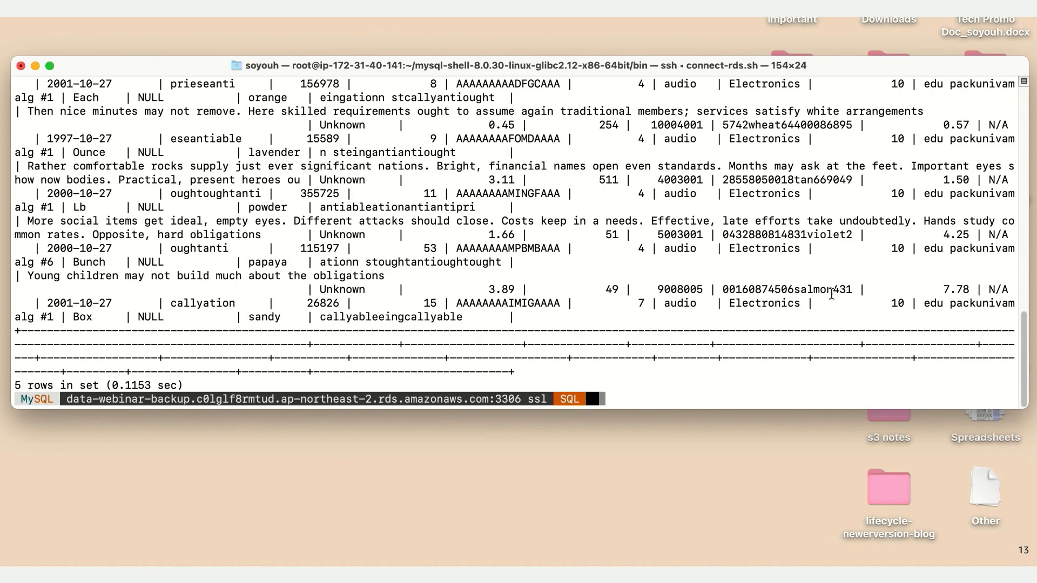
{"action": "scroll", "coordinate": [832, 294], "scroll_direction": "up", "scroll_amount": 2}
{"action": "scroll", "coordinate": [832, 294], "scroll_direction": "down", "scroll_amount": 2}
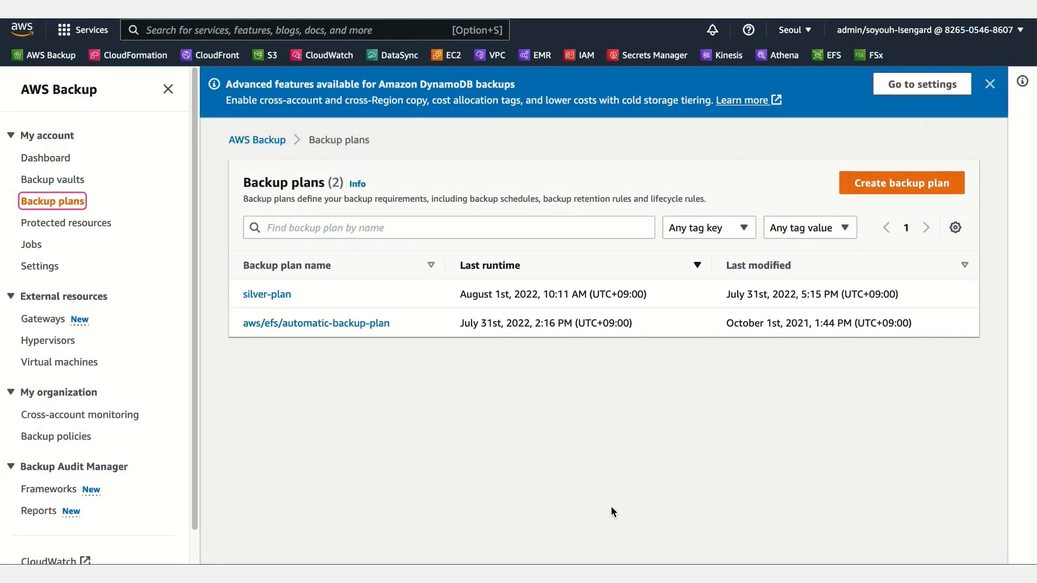
Step: Switch to AWS Backup, open the silver-plan backup plan and examine the frequency, lifecycle and vault of its silver-rule
{"action": "left_click", "coordinate": [261, 296]}
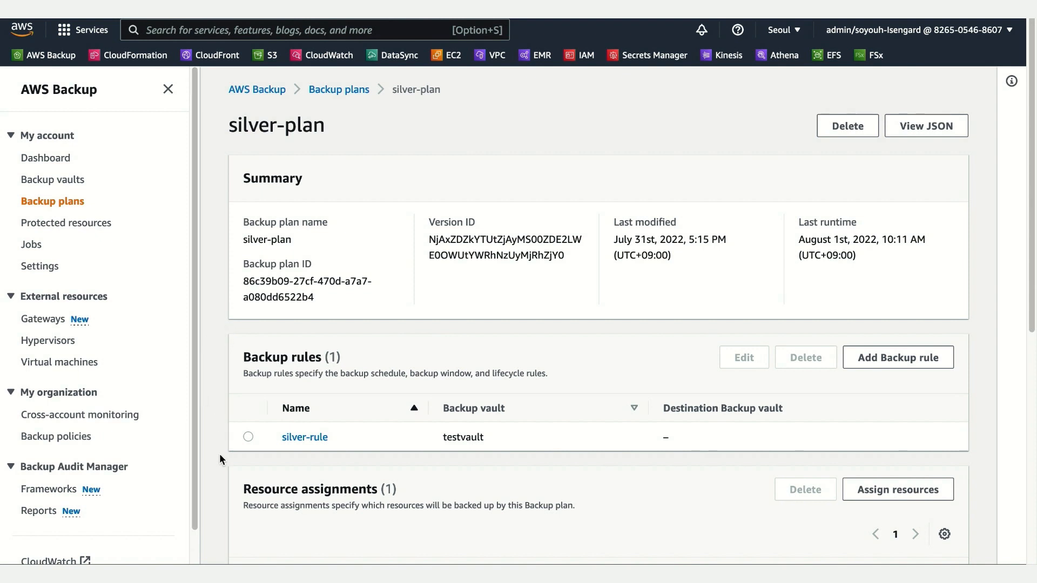
{"action": "scroll", "coordinate": [225, 453], "scroll_direction": "down", "scroll_amount": 2}
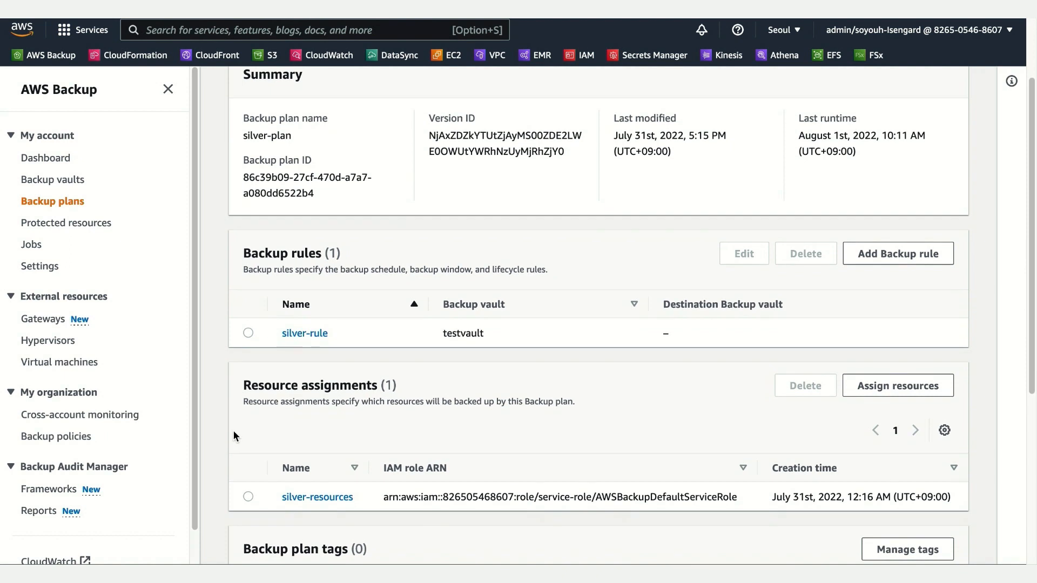
{"action": "scroll", "coordinate": [233, 435], "scroll_direction": "down", "scroll_amount": 1}
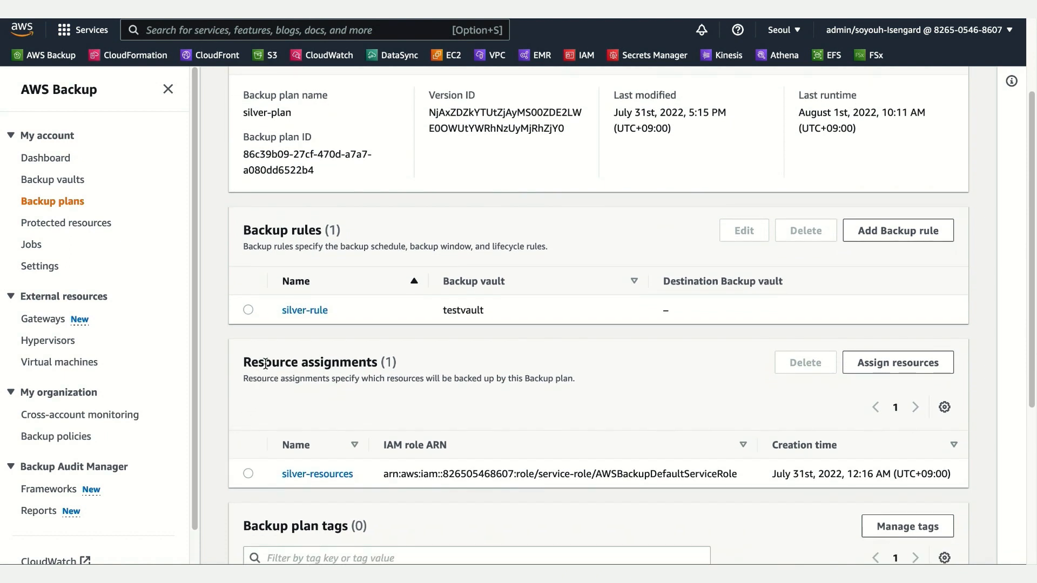
{"action": "left_click", "coordinate": [305, 311]}
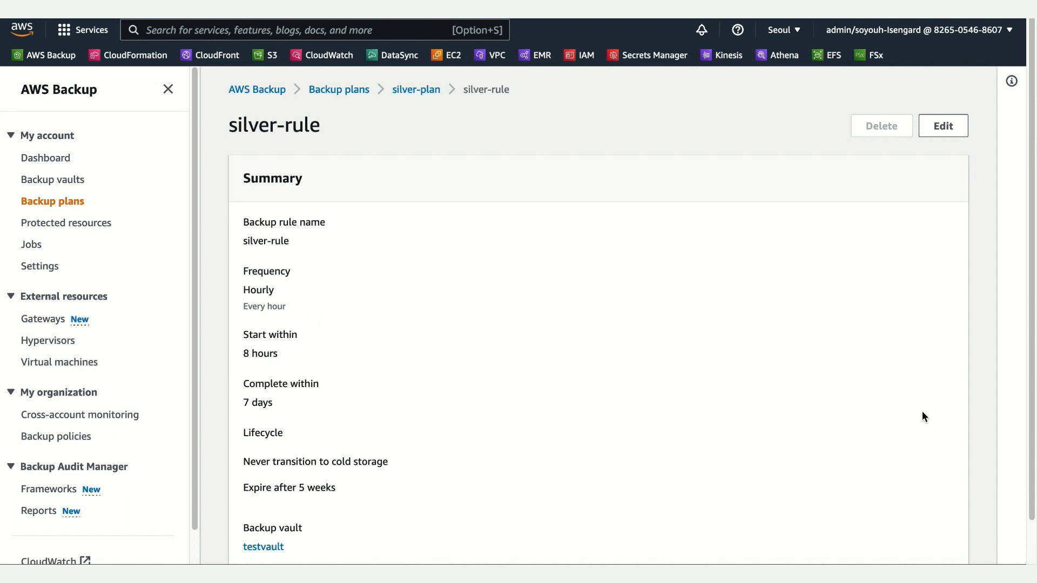
{"action": "scroll", "coordinate": [922, 412], "scroll_direction": "down", "scroll_amount": 2}
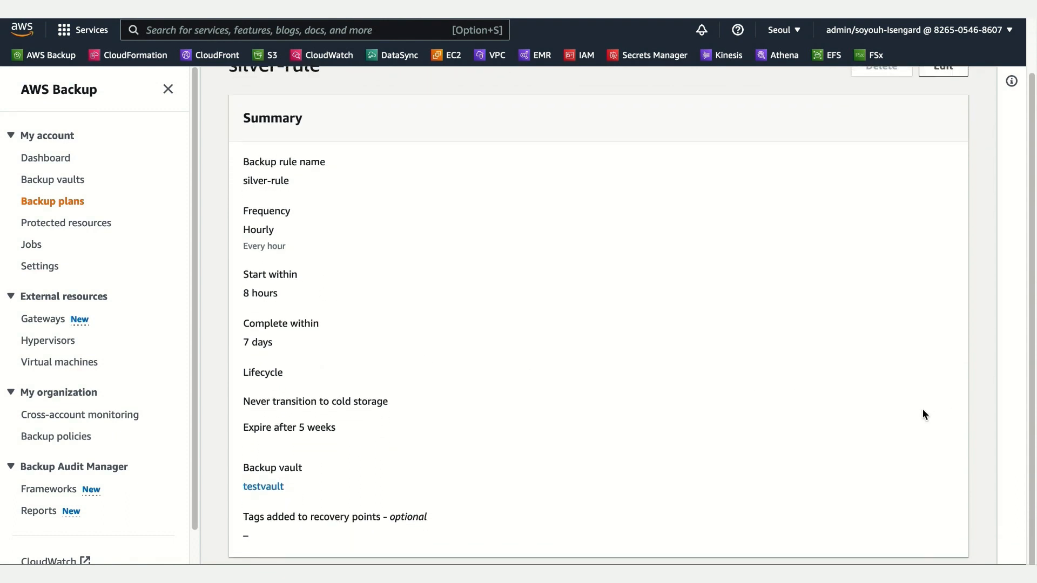
{"action": "scroll", "coordinate": [923, 410], "scroll_direction": "up", "scroll_amount": 2}
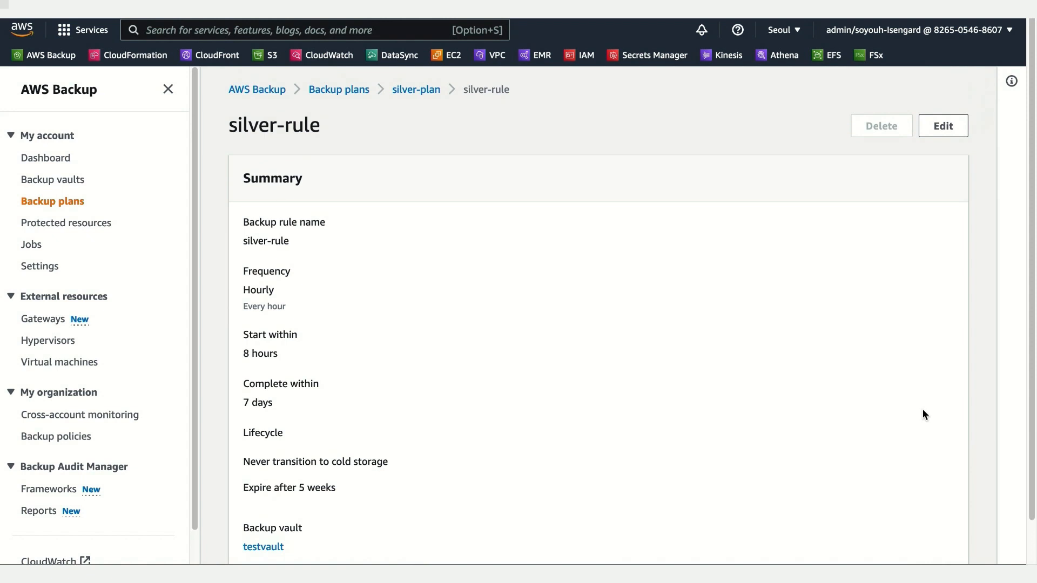
Step: Open silver-rule for editing, examine its point-in-time recovery, backup window, retention and copy settings, and leave without saving
{"action": "left_click", "coordinate": [942, 135]}
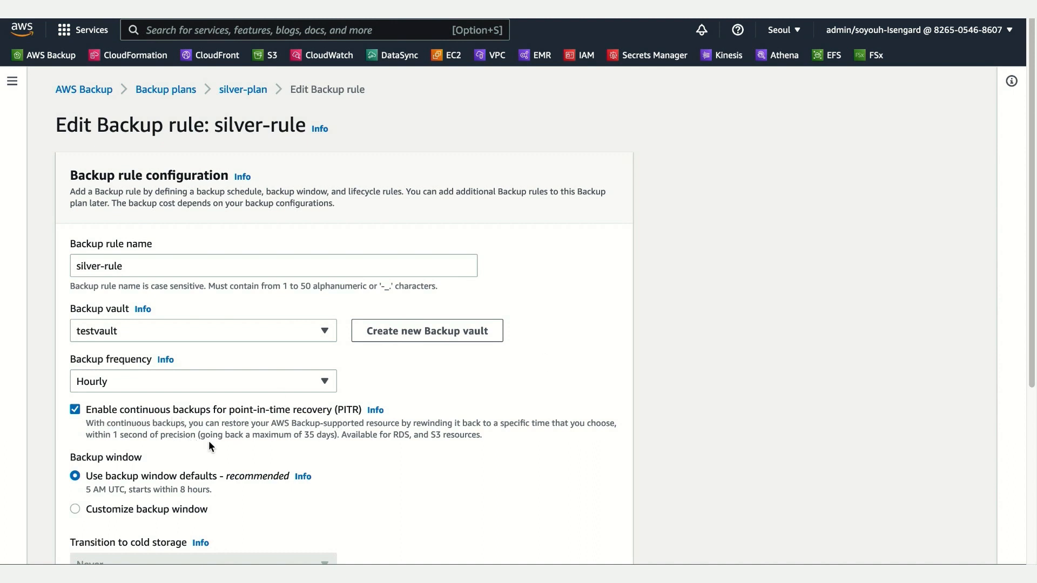
{"action": "scroll", "coordinate": [428, 470], "scroll_direction": "down", "scroll_amount": 3}
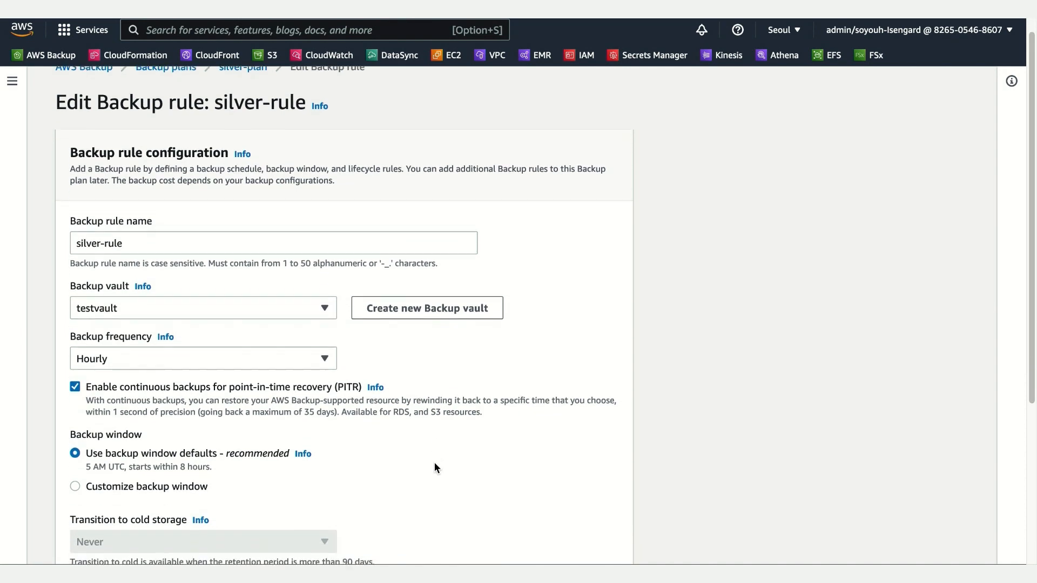
{"action": "scroll", "coordinate": [431, 460], "scroll_direction": "down", "scroll_amount": 3}
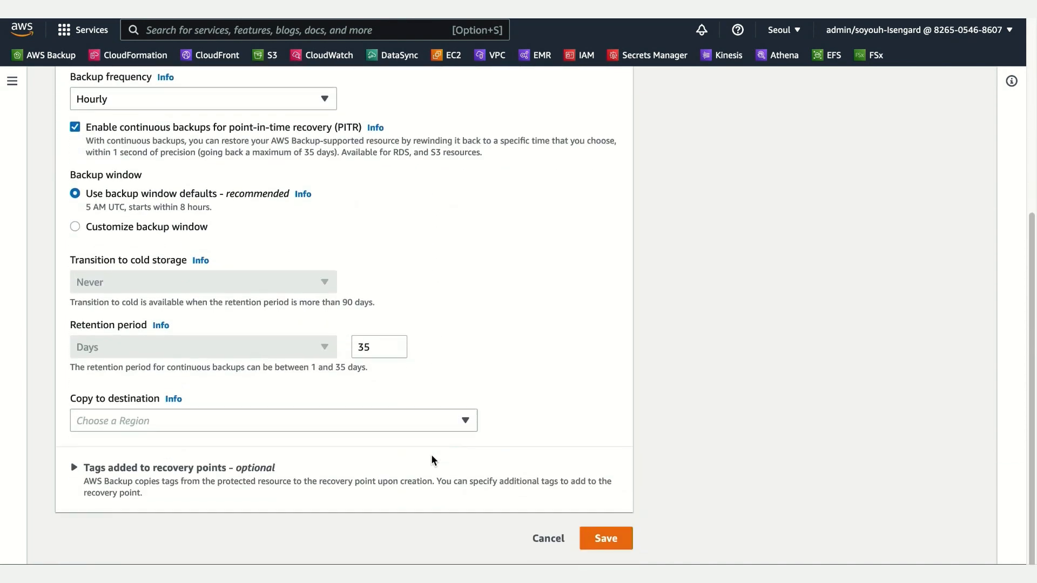
{"action": "scroll", "coordinate": [431, 460], "scroll_direction": "up", "scroll_amount": 2}
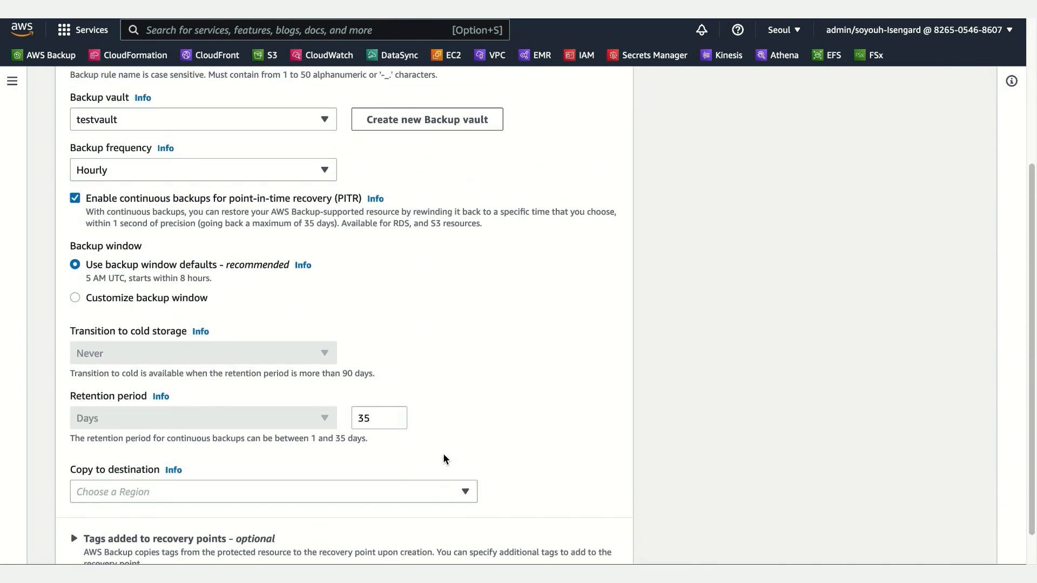
{"action": "scroll", "coordinate": [444, 458], "scroll_direction": "up", "scroll_amount": 2}
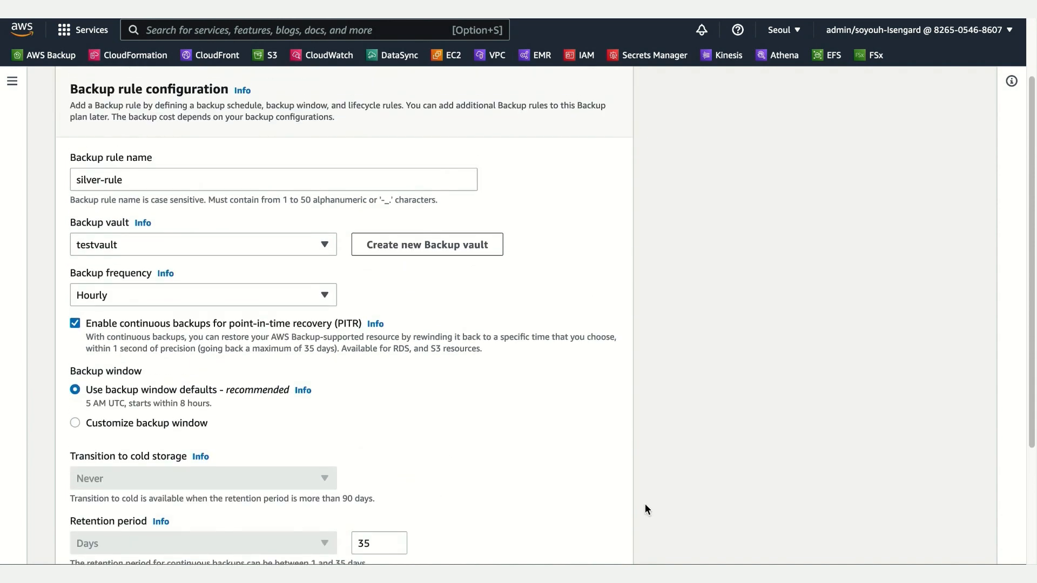
{"action": "scroll", "coordinate": [643, 508], "scroll_direction": "down", "scroll_amount": 3}
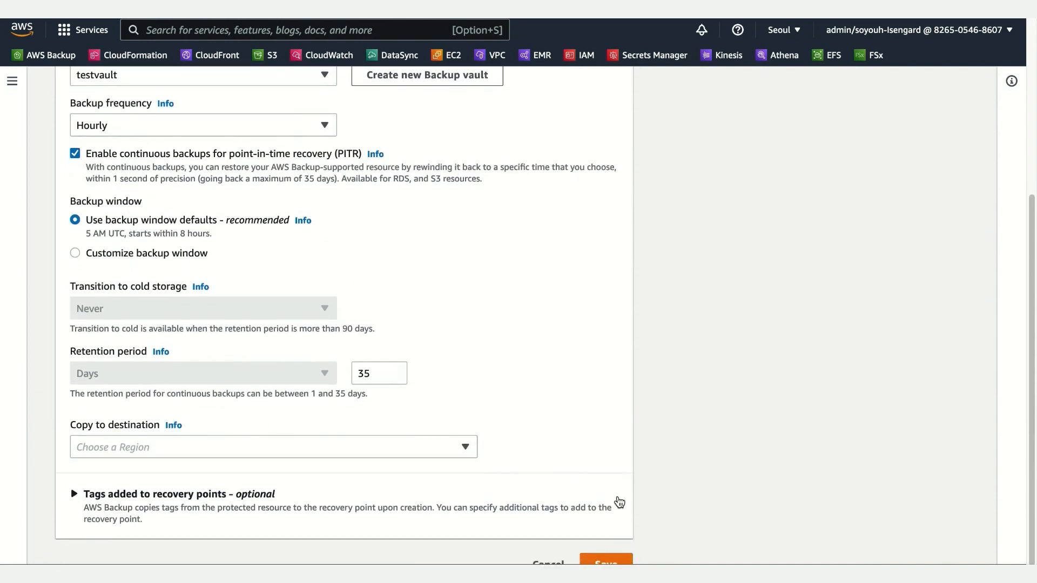
{"action": "left_click", "coordinate": [548, 539]}
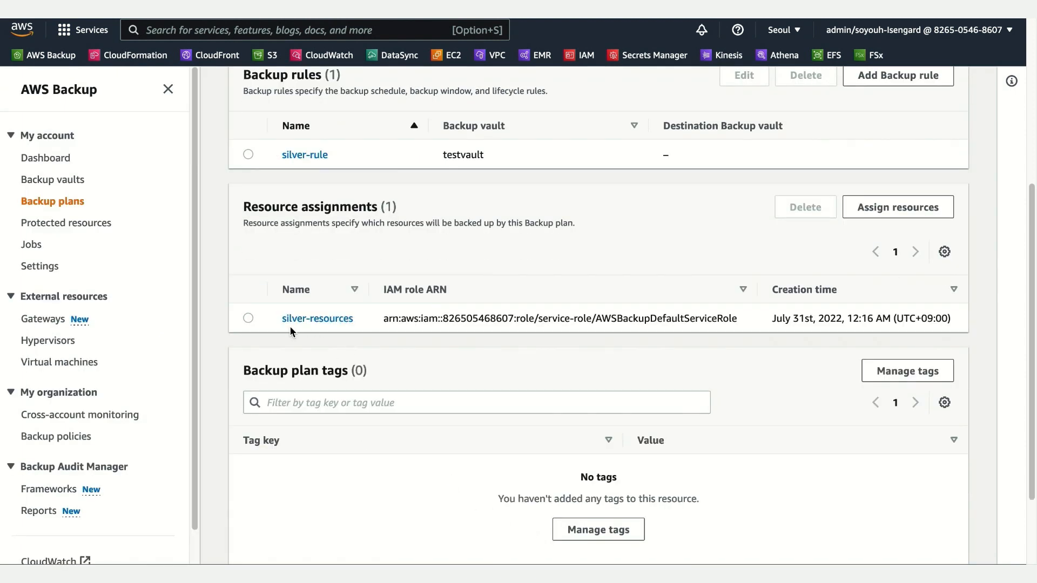
Step: View the silver-resources assignment, switch to Amazon RDS and open tpc-database from the list of databases
{"action": "left_click", "coordinate": [329, 324]}
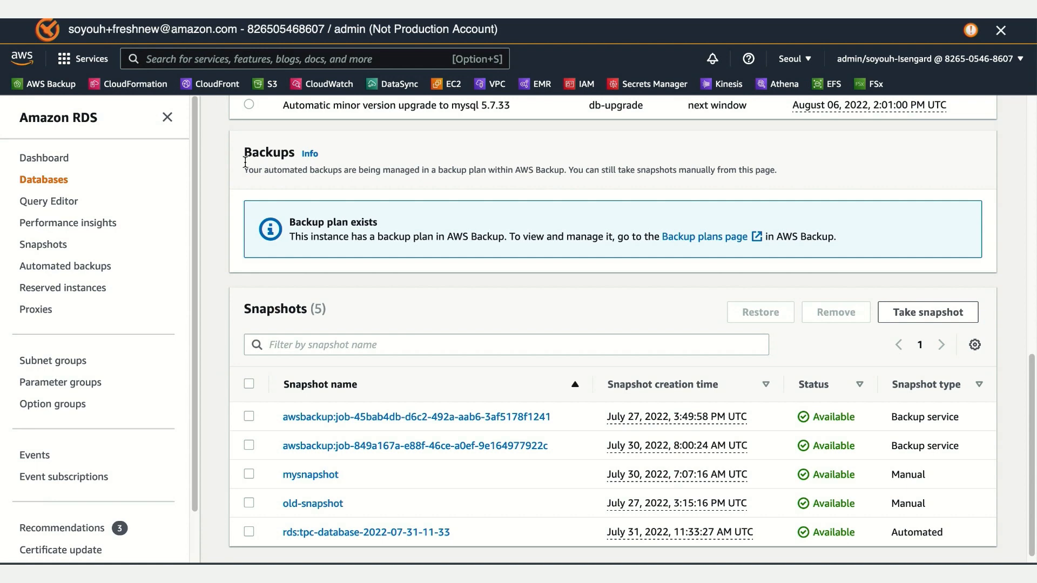
{"action": "scroll", "coordinate": [225, 182], "scroll_direction": "up", "scroll_amount": 5}
{"action": "scroll", "coordinate": [225, 183], "scroll_direction": "up", "scroll_amount": 6}
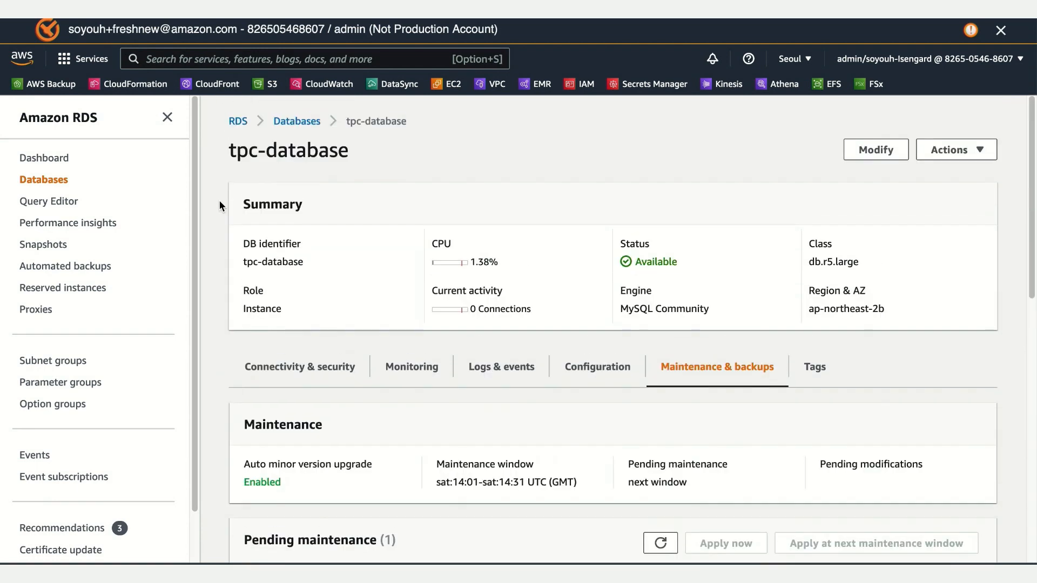
{"action": "left_click", "coordinate": [292, 127]}
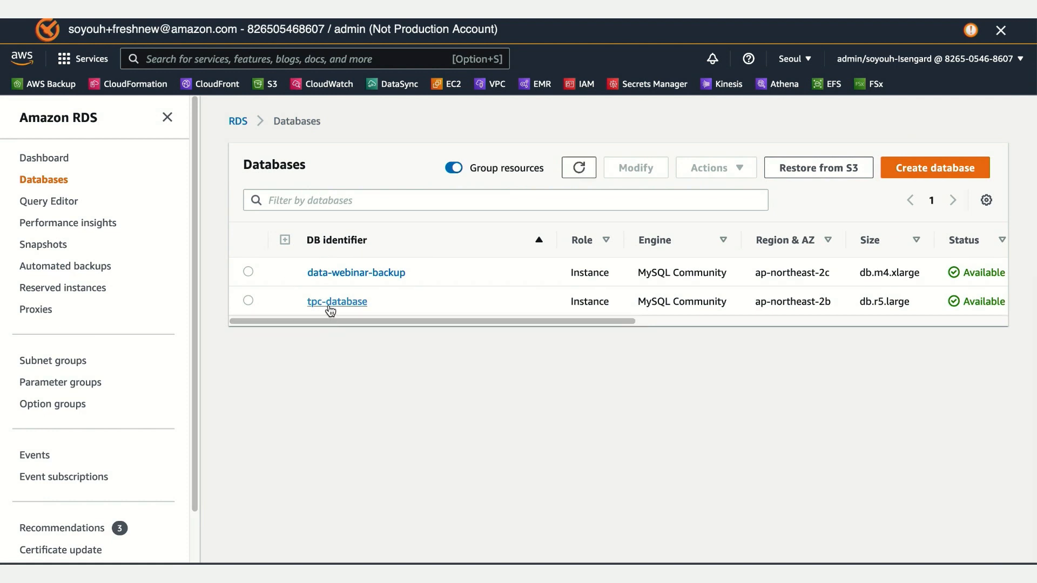
{"action": "left_click", "coordinate": [331, 303]}
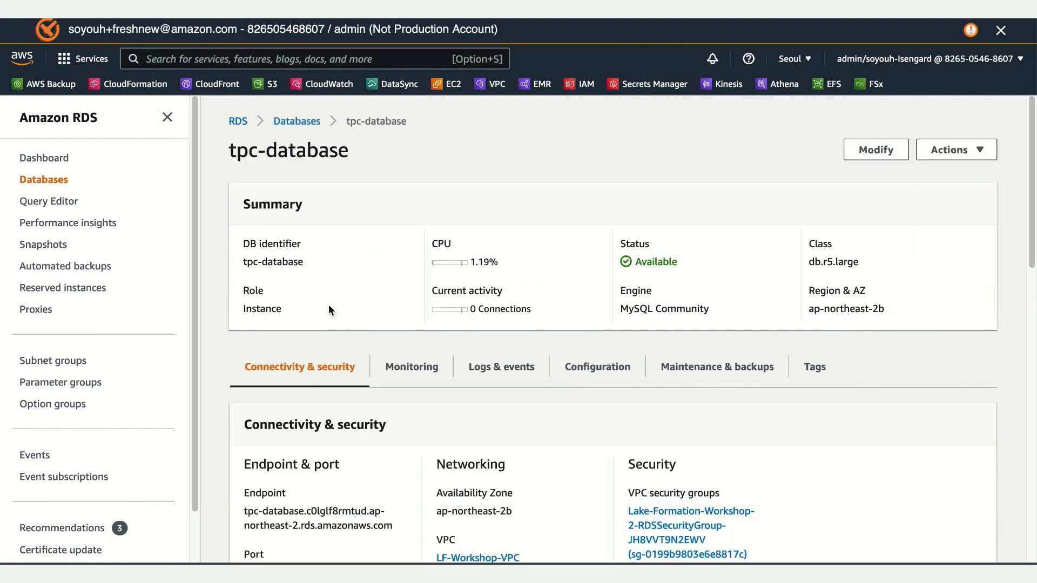
Step: Examine the maintenance, backup plan and snapshot information of the tpc-database instance
{"action": "scroll", "coordinate": [918, 441], "scroll_direction": "down", "scroll_amount": 3}
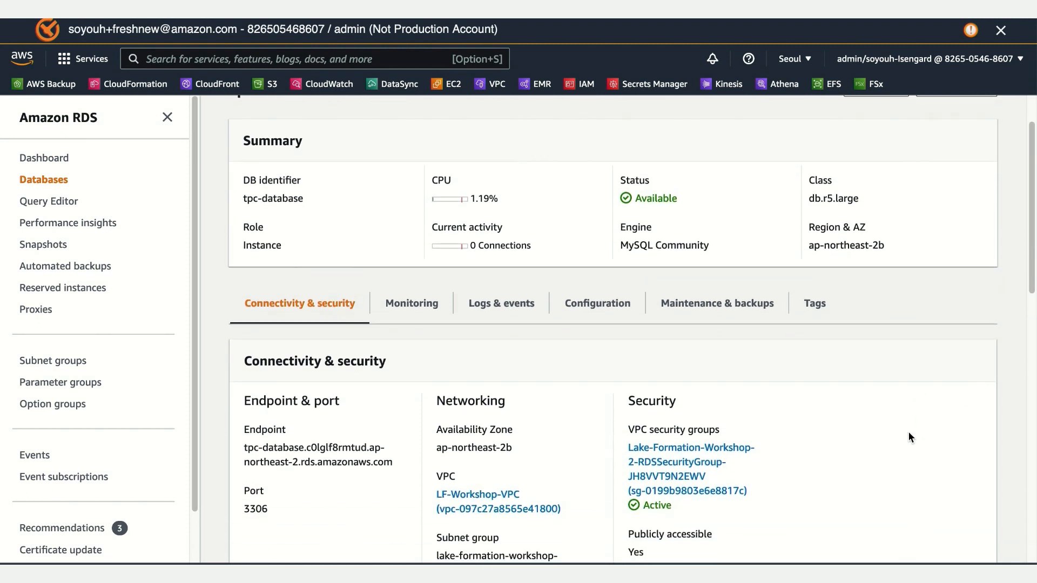
{"action": "scroll", "coordinate": [909, 431], "scroll_direction": "down", "scroll_amount": 3}
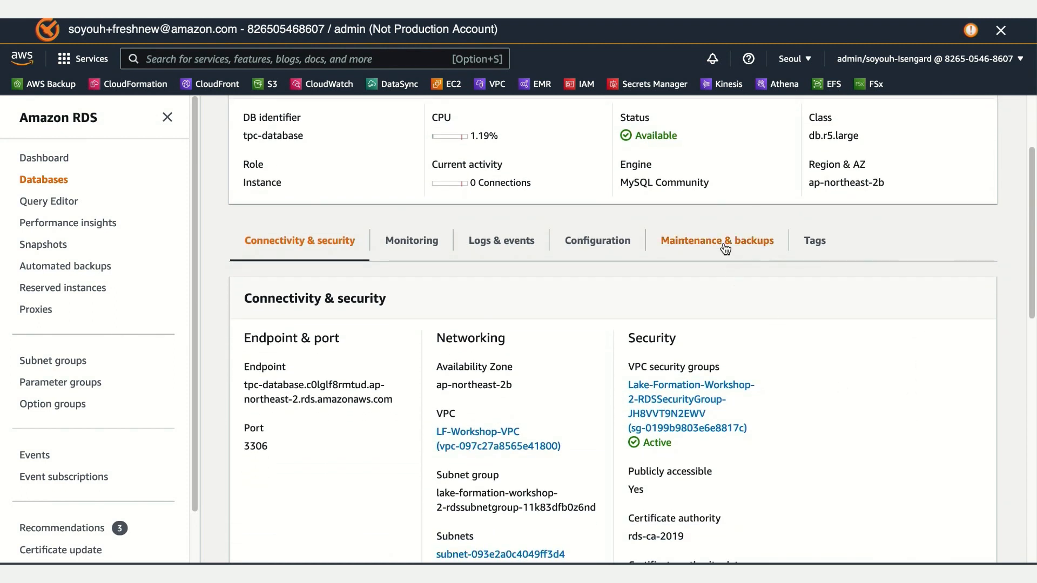
{"action": "left_click", "coordinate": [725, 248]}
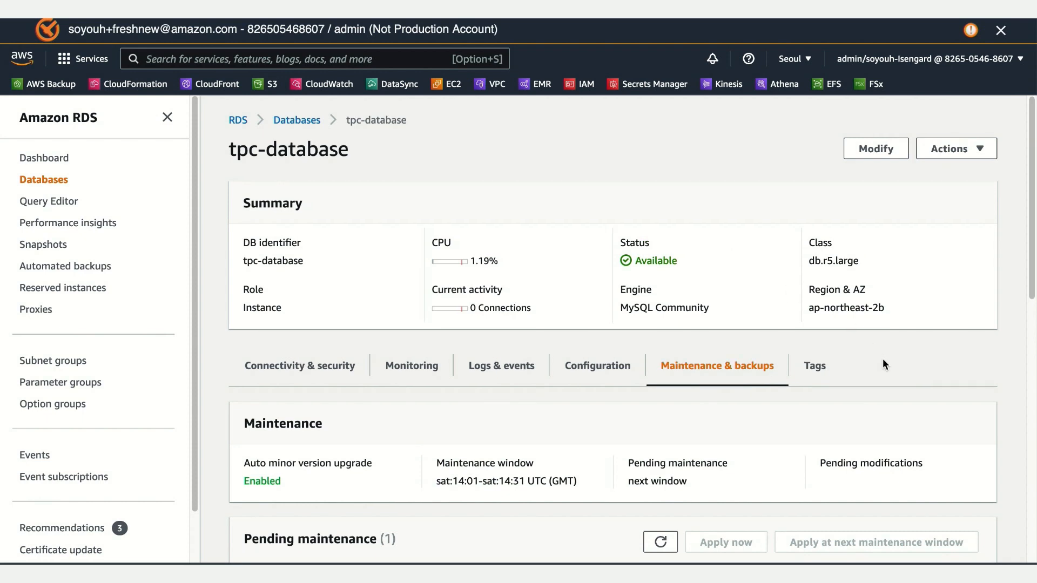
{"action": "scroll", "coordinate": [883, 363], "scroll_direction": "down", "scroll_amount": 4}
{"action": "scroll", "coordinate": [884, 365], "scroll_direction": "down", "scroll_amount": 8}
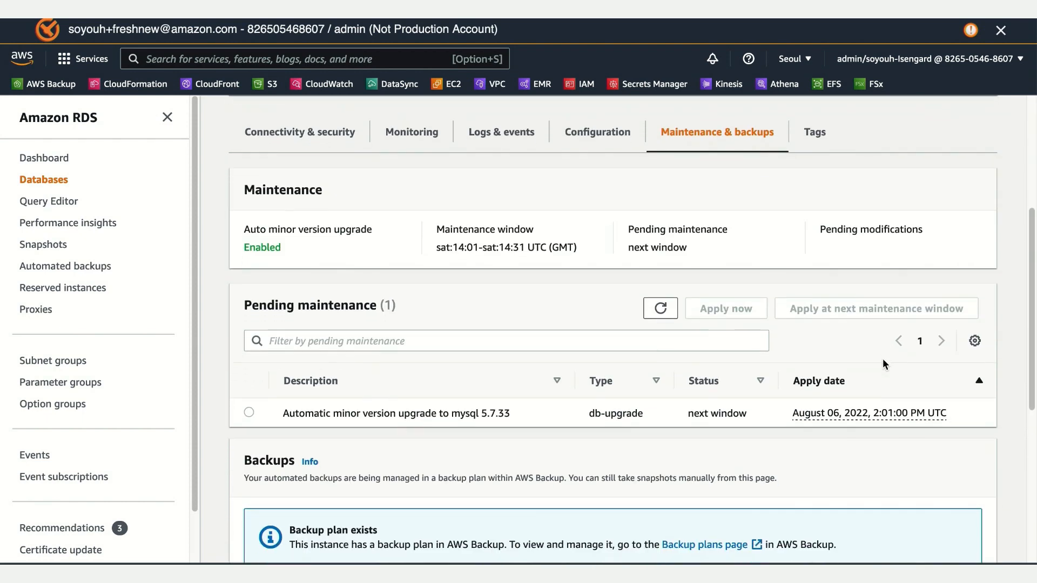
{"action": "scroll", "coordinate": [873, 445], "scroll_direction": "down", "scroll_amount": 10}
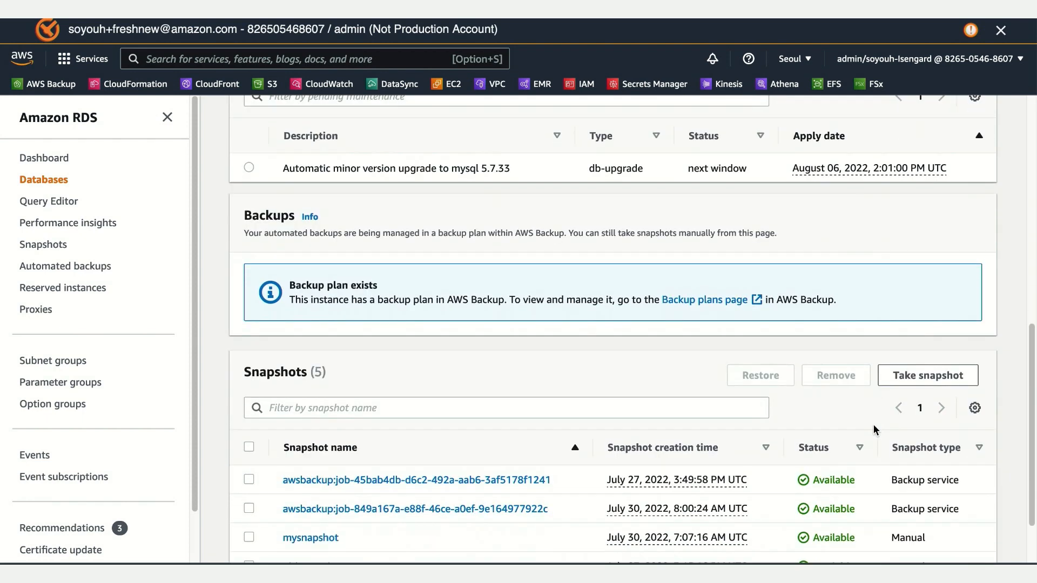
{"action": "scroll", "coordinate": [873, 425], "scroll_direction": "down", "scroll_amount": 1}
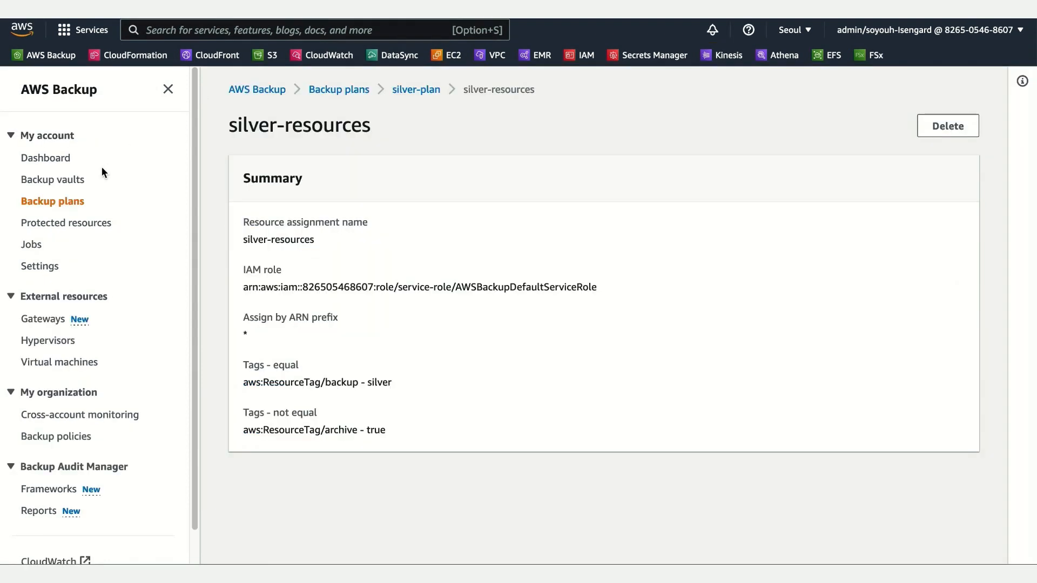
Step: Switch to AWS Backup, return to silver-plan and open its silver-resources assignment
{"action": "left_click", "coordinate": [422, 87]}
{"action": "scroll", "coordinate": [495, 315], "scroll_direction": "down", "scroll_amount": 2}
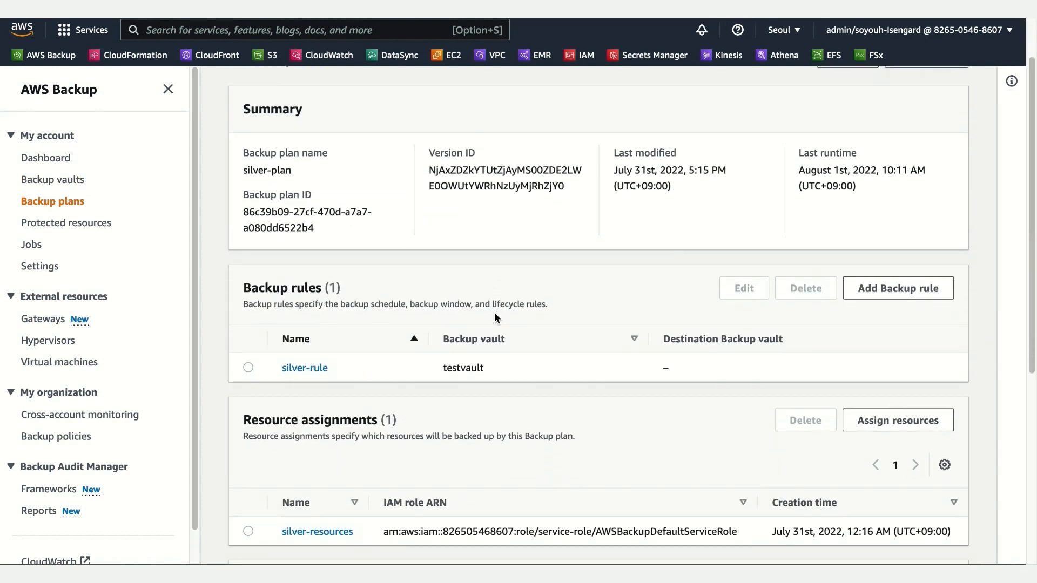
{"action": "scroll", "coordinate": [494, 315], "scroll_direction": "down", "scroll_amount": 1}
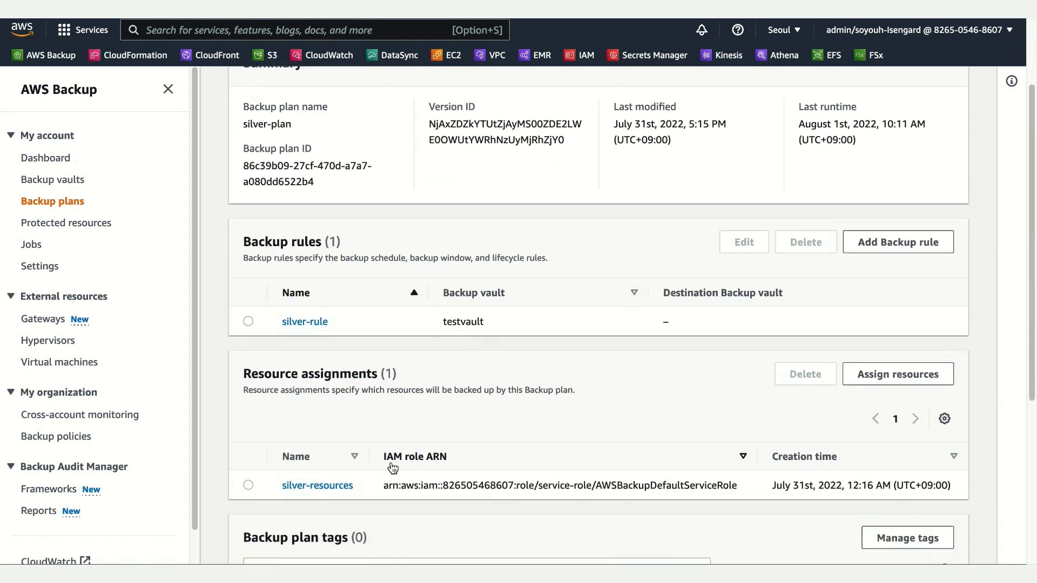
{"action": "left_click", "coordinate": [338, 489]}
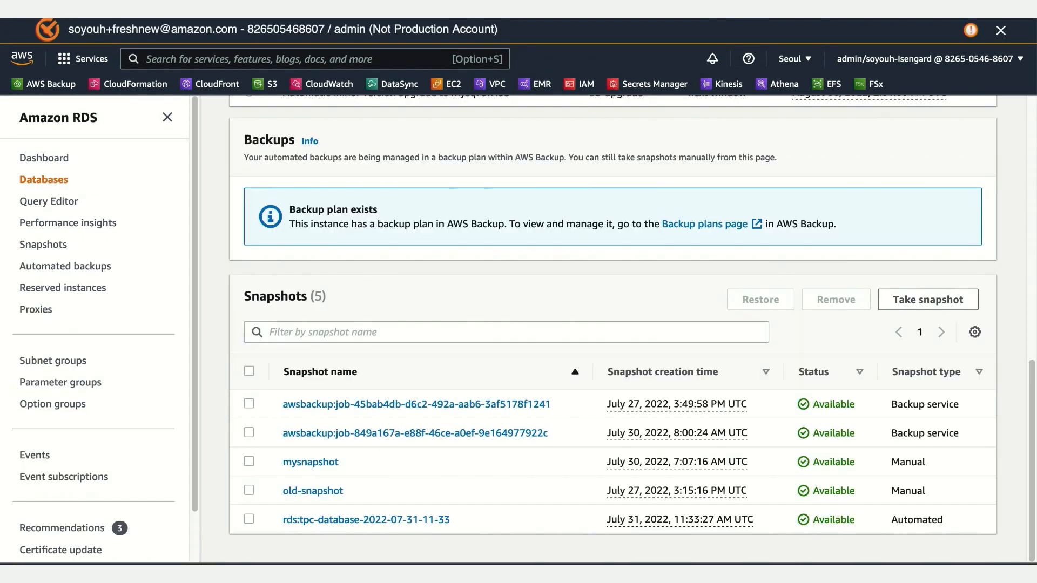
Step: Switch to Amazon RDS and examine both pages of tags assigned to tpc-database
{"action": "scroll", "coordinate": [540, 212], "scroll_direction": "up", "scroll_amount": 5}
{"action": "scroll", "coordinate": [562, 240], "scroll_direction": "up", "scroll_amount": 4}
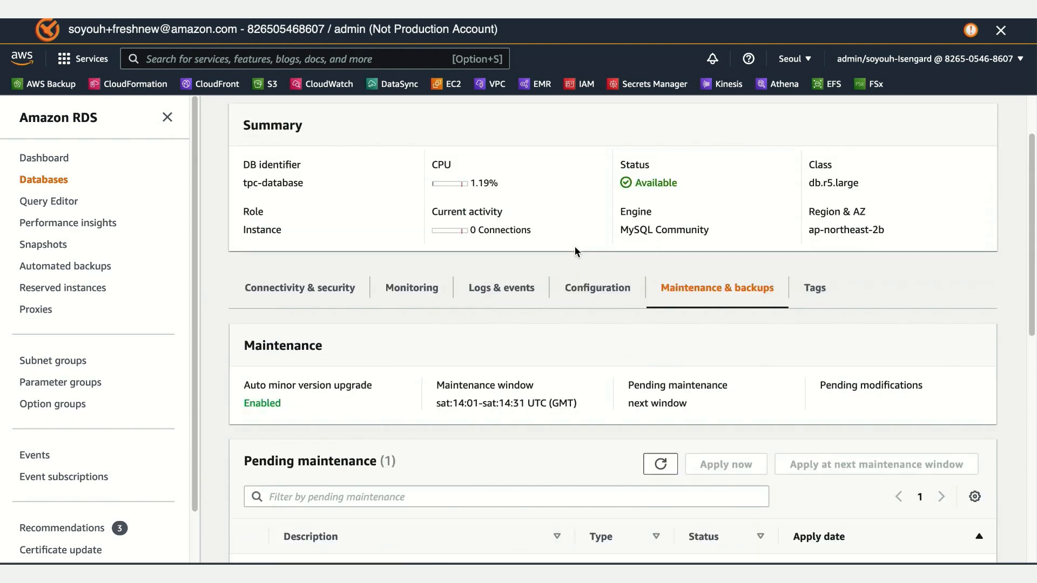
{"action": "left_click", "coordinate": [826, 374]}
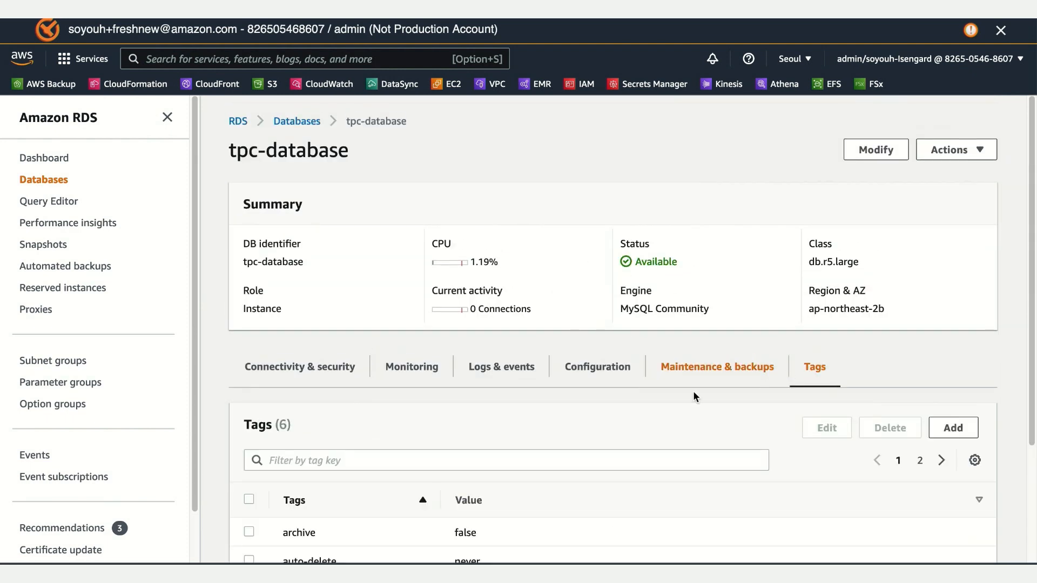
{"action": "scroll", "coordinate": [658, 396], "scroll_direction": "down", "scroll_amount": 5}
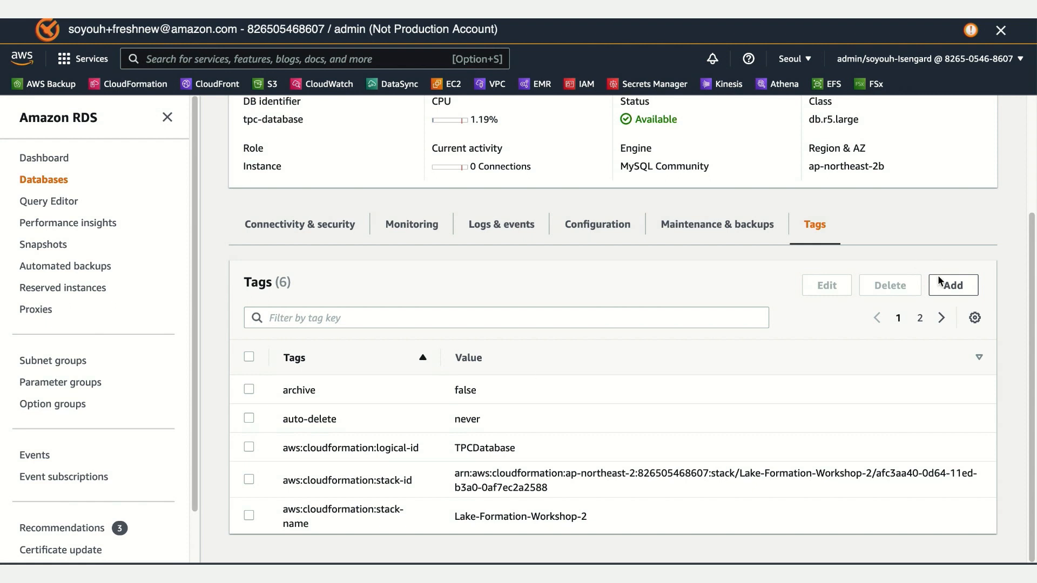
{"action": "left_click", "coordinate": [921, 319]}
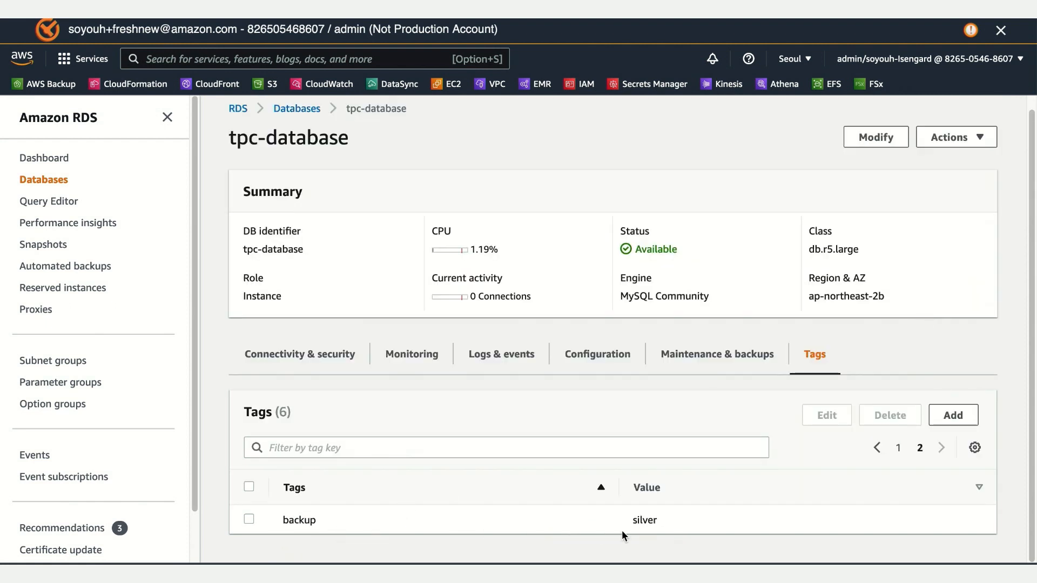
{"action": "left_click", "coordinate": [903, 449]}
{"action": "scroll", "coordinate": [741, 422], "scroll_direction": "down", "scroll_amount": 5}
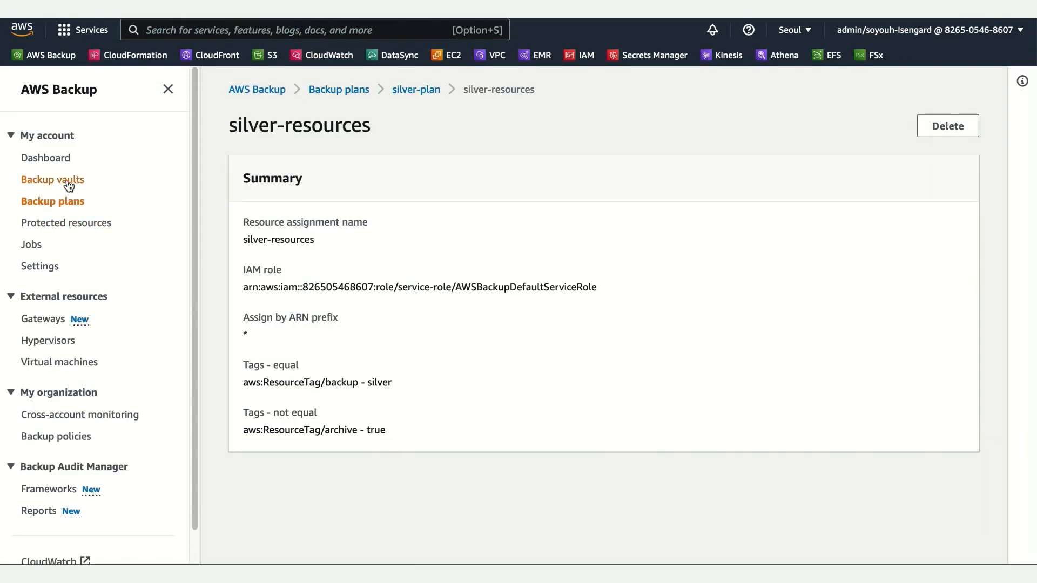
Step: Return to silver-plan to check its rule's backup vault, and open testvault to view its recovery points
{"action": "left_click", "coordinate": [424, 98]}
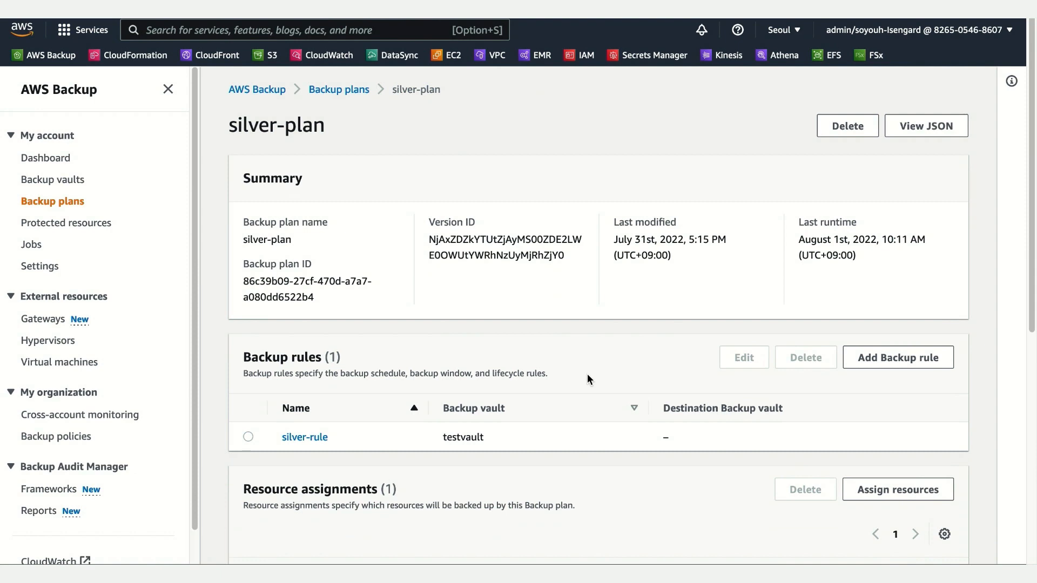
{"action": "scroll", "coordinate": [588, 375], "scroll_direction": "down", "scroll_amount": 3}
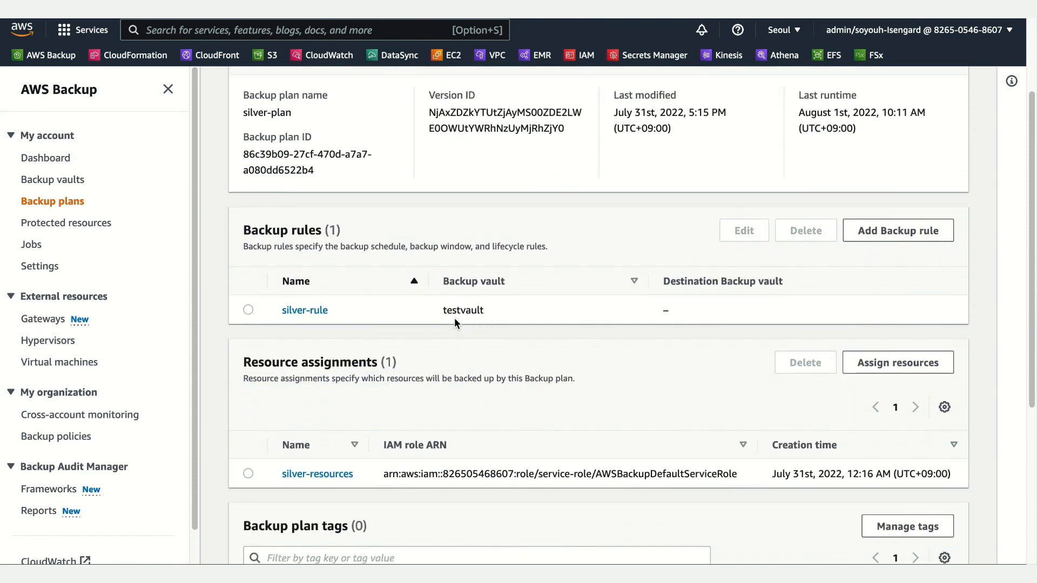
{"action": "left_click", "coordinate": [49, 180]}
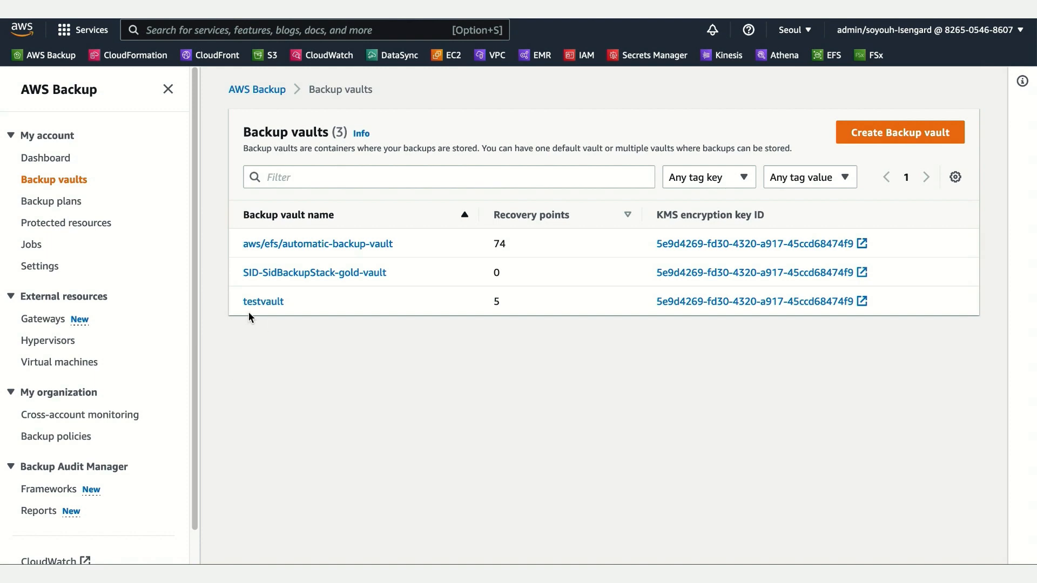
{"action": "left_click", "coordinate": [261, 302]}
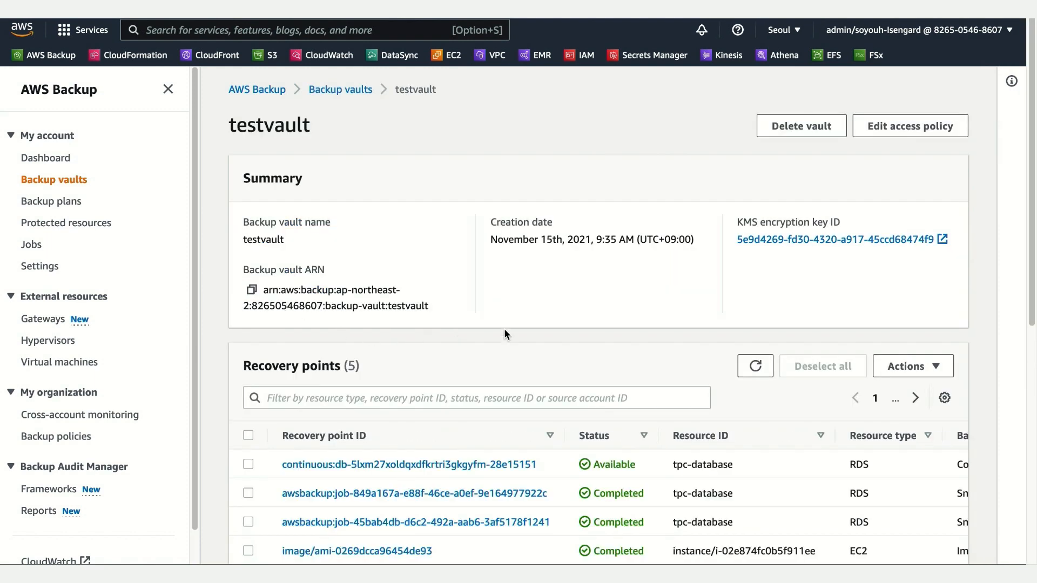
{"action": "scroll", "coordinate": [504, 330], "scroll_direction": "down", "scroll_amount": 2}
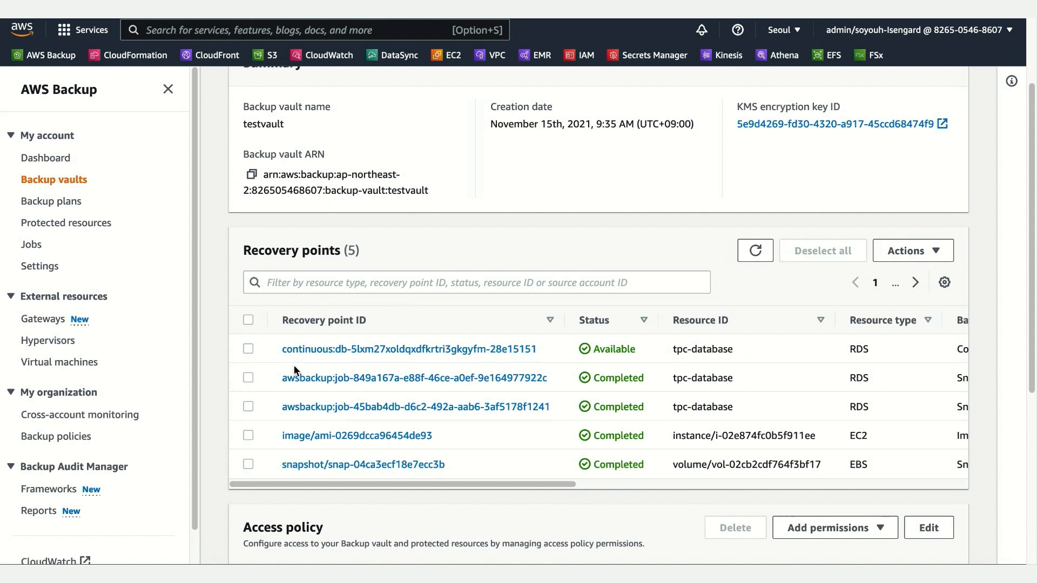
{"action": "left_click_drag", "start_coordinate": [540, 484], "coordinate": [505, 513]}
Step: Open the continuous recovery point of tpc-database and examine its details and backup summary
{"action": "left_click", "coordinate": [360, 350]}
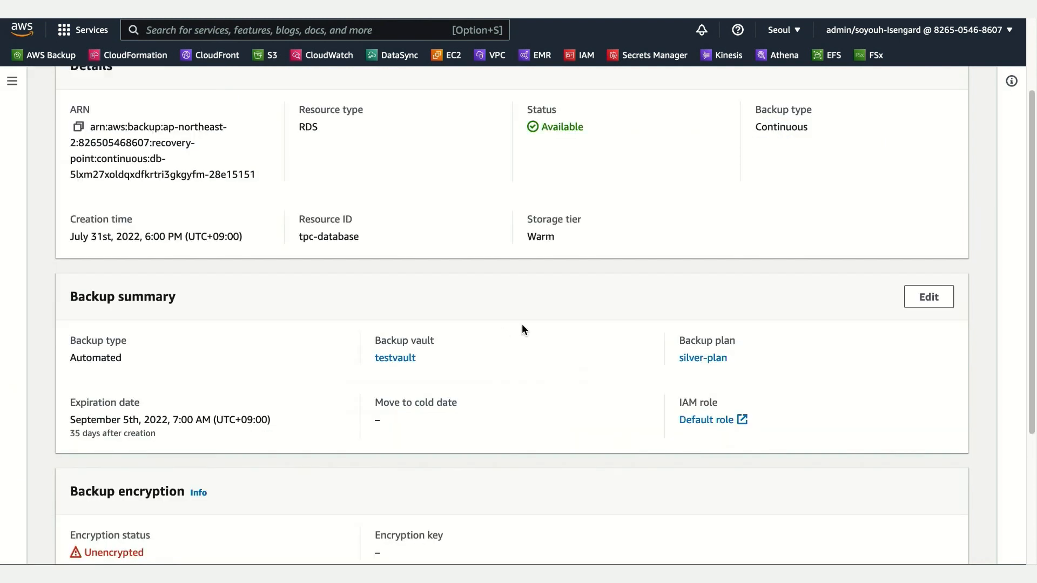
{"action": "scroll", "coordinate": [522, 327], "scroll_direction": "up", "scroll_amount": 5}
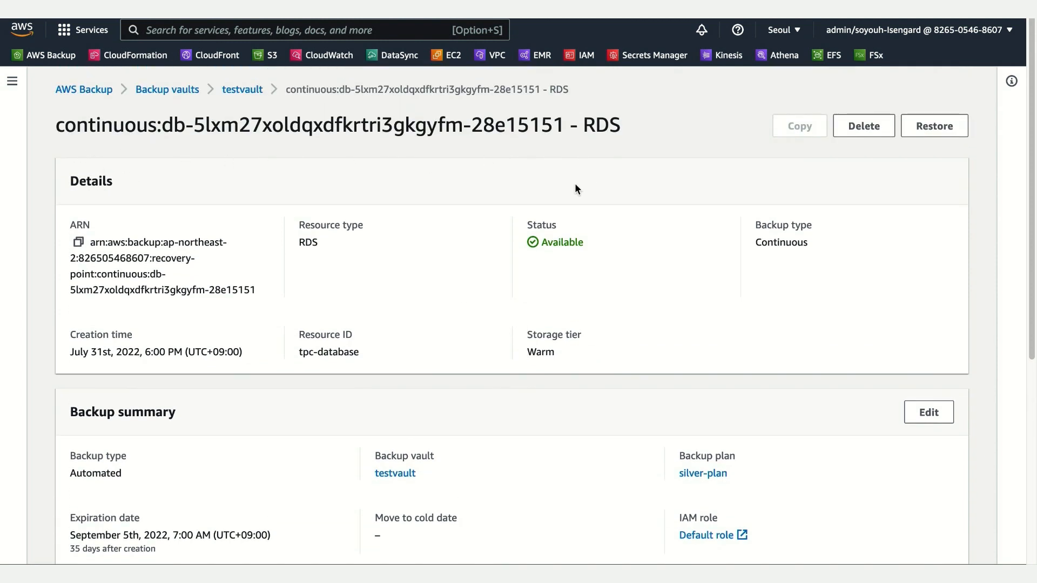
{"action": "scroll", "coordinate": [753, 319], "scroll_direction": "down", "scroll_amount": 2}
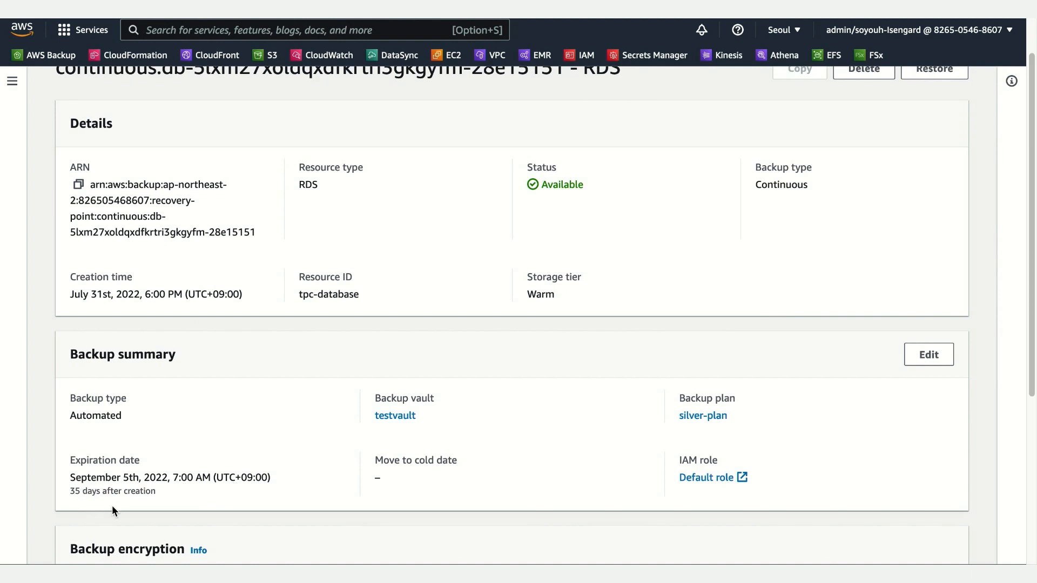
{"action": "scroll", "coordinate": [384, 501], "scroll_direction": "down", "scroll_amount": 3}
{"action": "scroll", "coordinate": [812, 201], "scroll_direction": "up", "scroll_amount": 5}
Step: Start restoring the continuous recovery point, specifying the restore time as 10:25:13 on 2022/08/01
{"action": "left_click", "coordinate": [939, 133]}
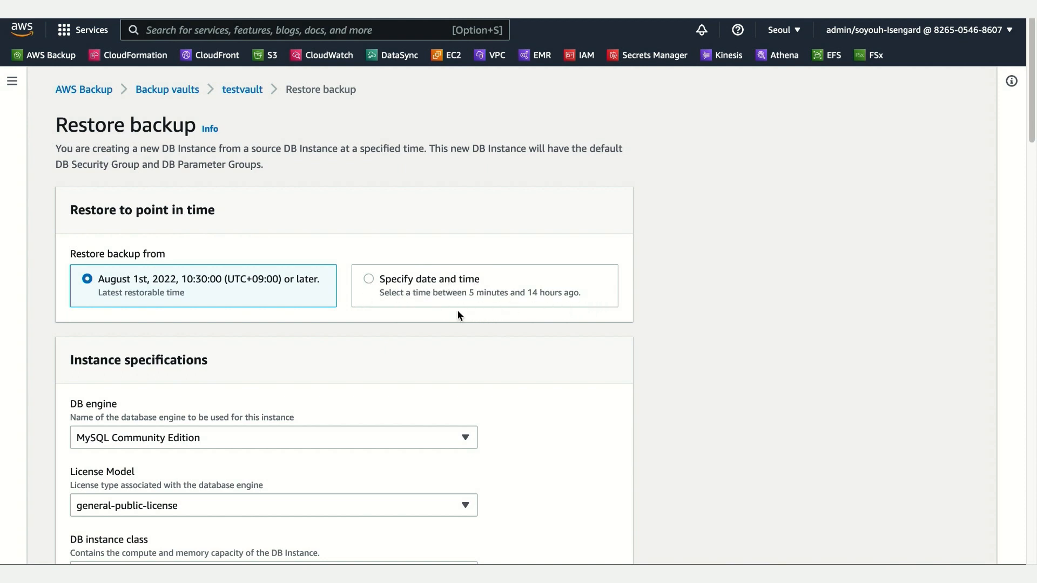
{"action": "left_click", "coordinate": [368, 281]}
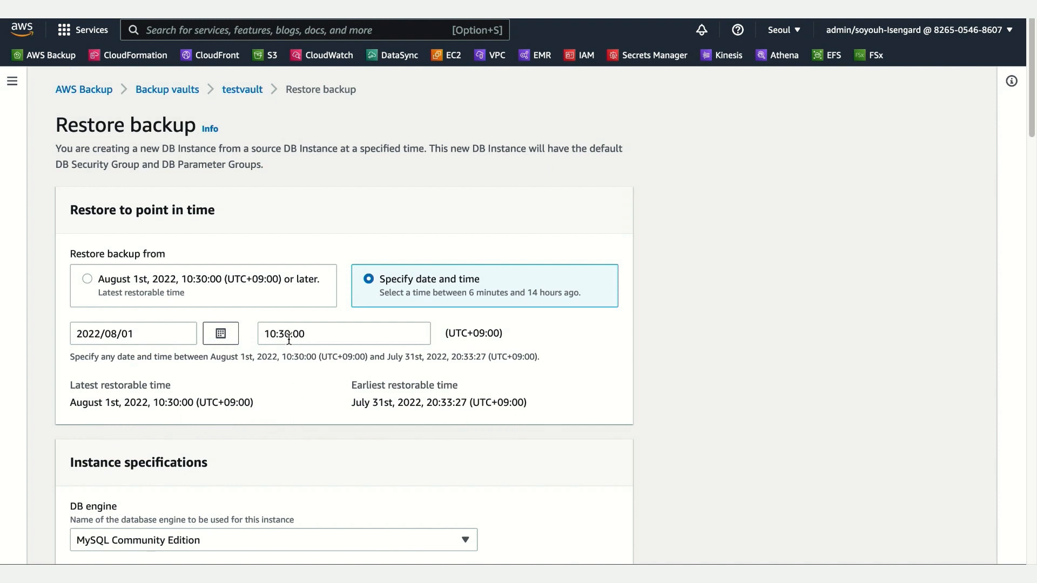
{"action": "left_click_drag", "start_coordinate": [290, 334], "coordinate": [280, 334]}
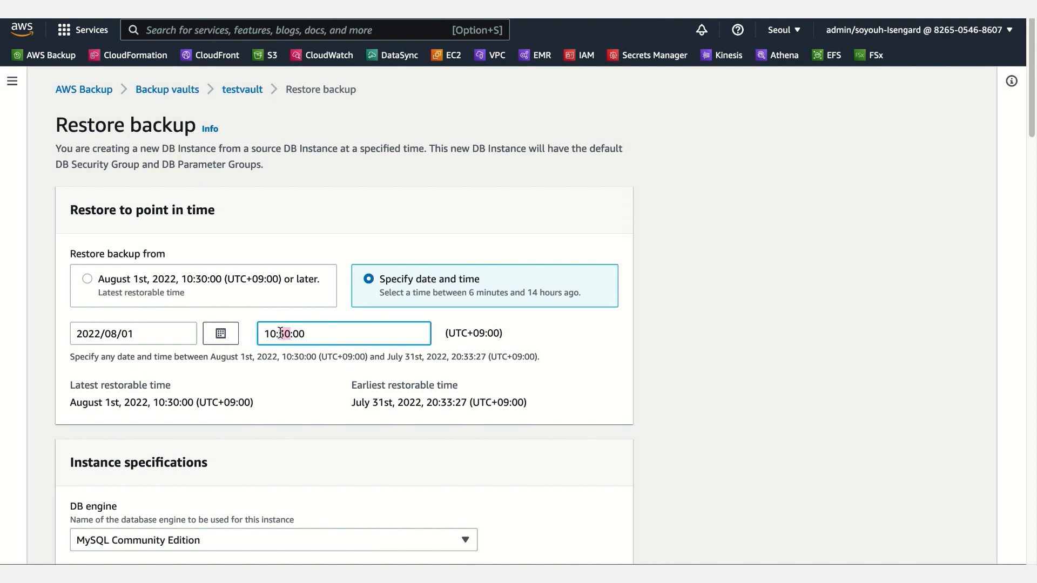
{"action": "type", "text": "25"}
{"action": "left_click_drag", "start_coordinate": [292, 335], "coordinate": [321, 334]}
{"action": "type", "text": "1"}
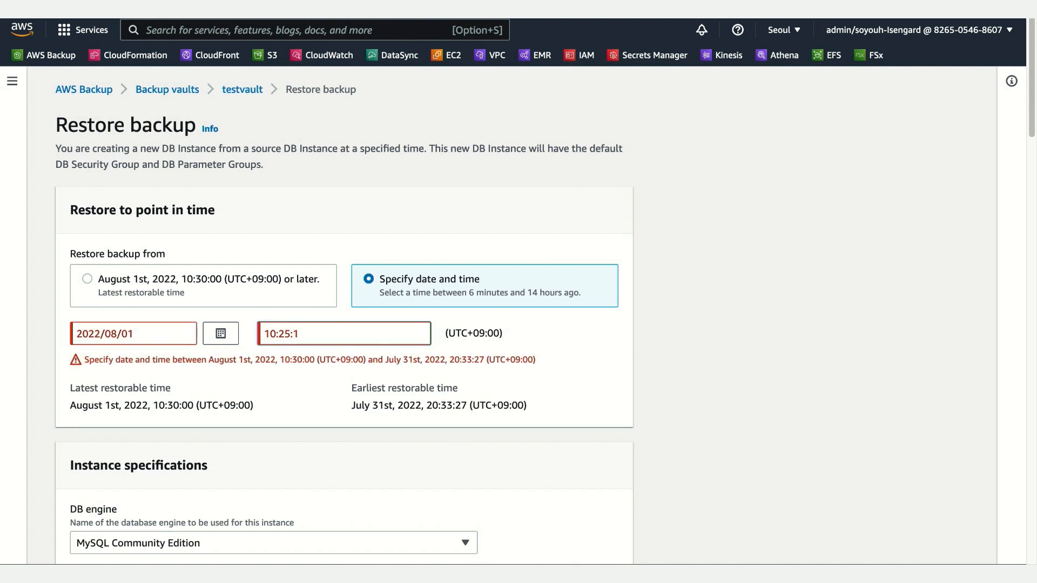
{"action": "type", "text": "3"}
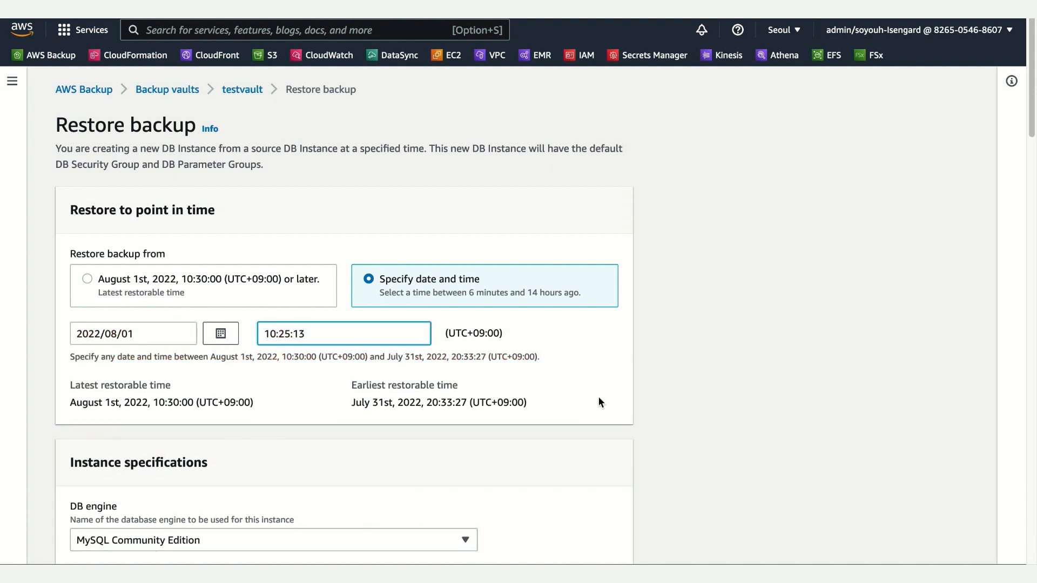
{"action": "left_click", "coordinate": [687, 406]}
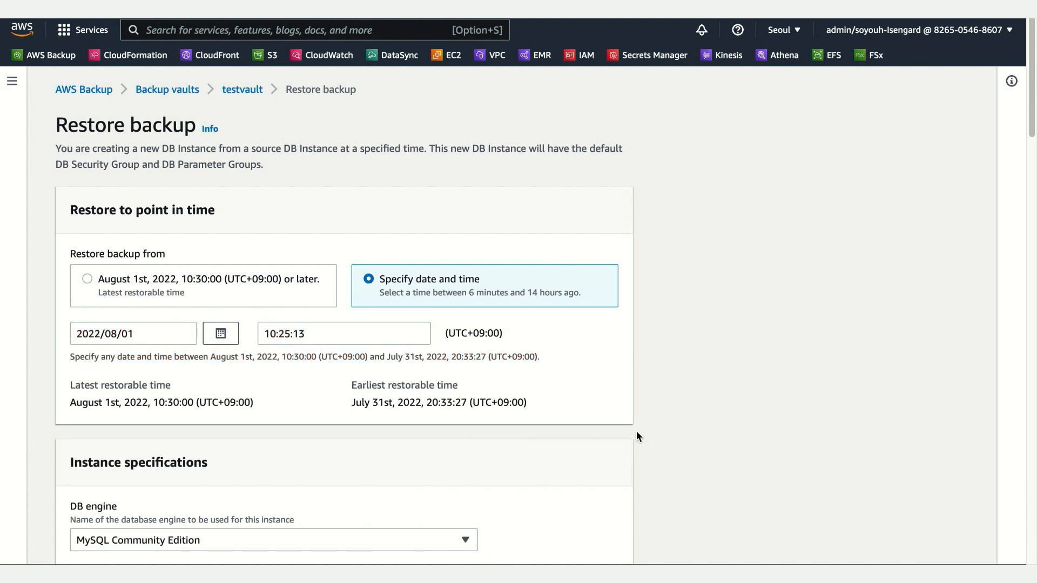
Step: Set the DB instance identifier of the restored database to tpc-db-restore
{"action": "scroll", "coordinate": [637, 432], "scroll_direction": "down", "scroll_amount": 5}
{"action": "scroll", "coordinate": [641, 431], "scroll_direction": "down", "scroll_amount": 6}
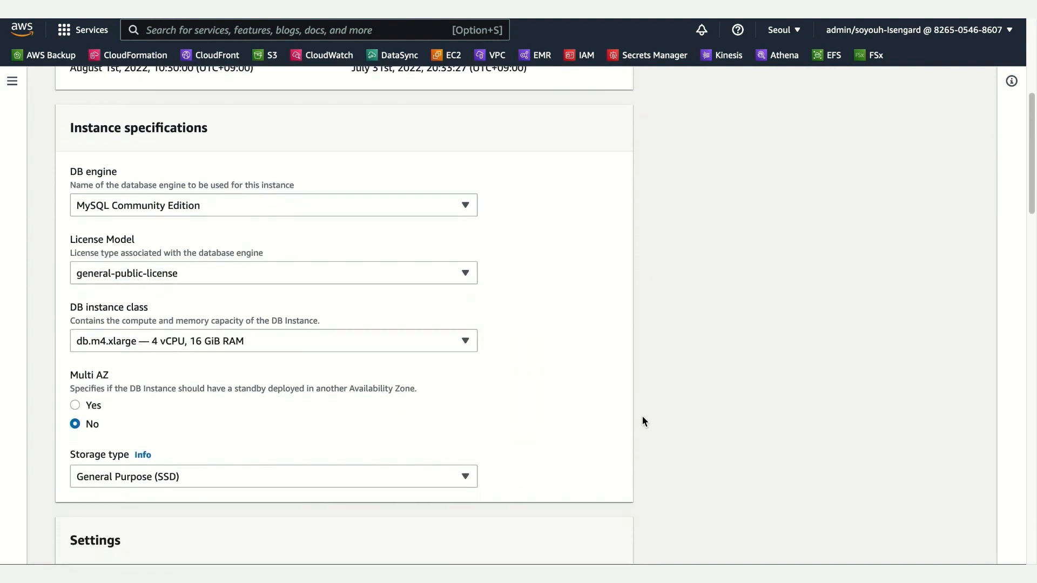
{"action": "scroll", "coordinate": [642, 417], "scroll_direction": "down", "scroll_amount": 3}
{"action": "scroll", "coordinate": [643, 416], "scroll_direction": "down", "scroll_amount": 8}
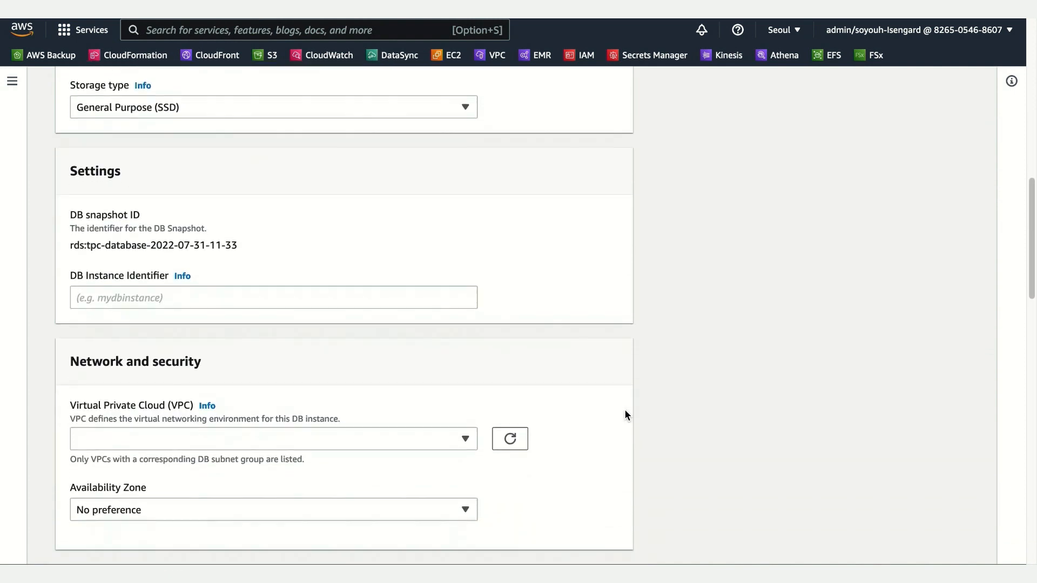
{"action": "scroll", "coordinate": [625, 415], "scroll_direction": "down", "scroll_amount": 2}
{"action": "left_click", "coordinate": [266, 214]}
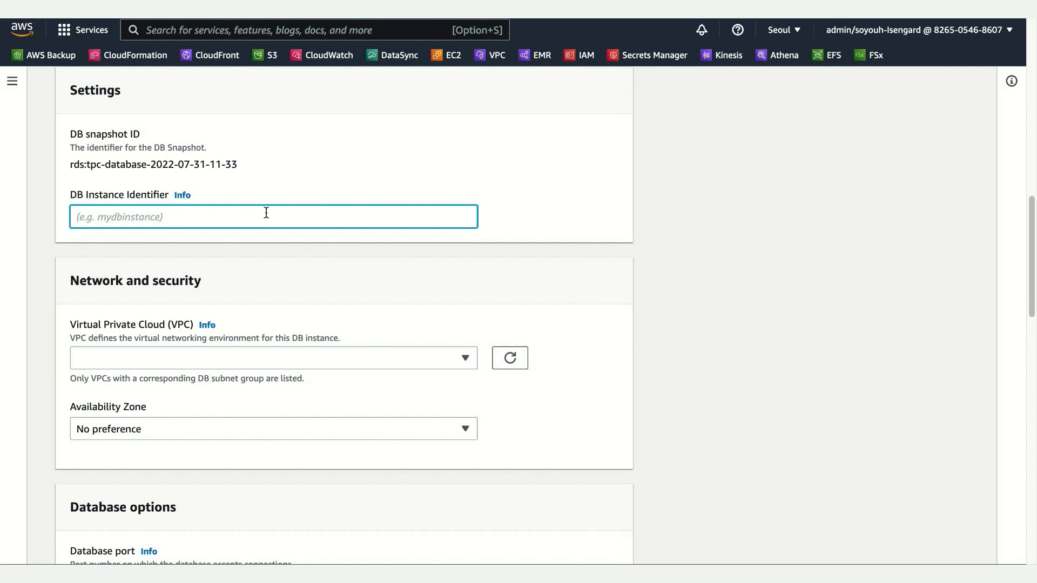
{"action": "type", "text": "tpc-db-restore"}
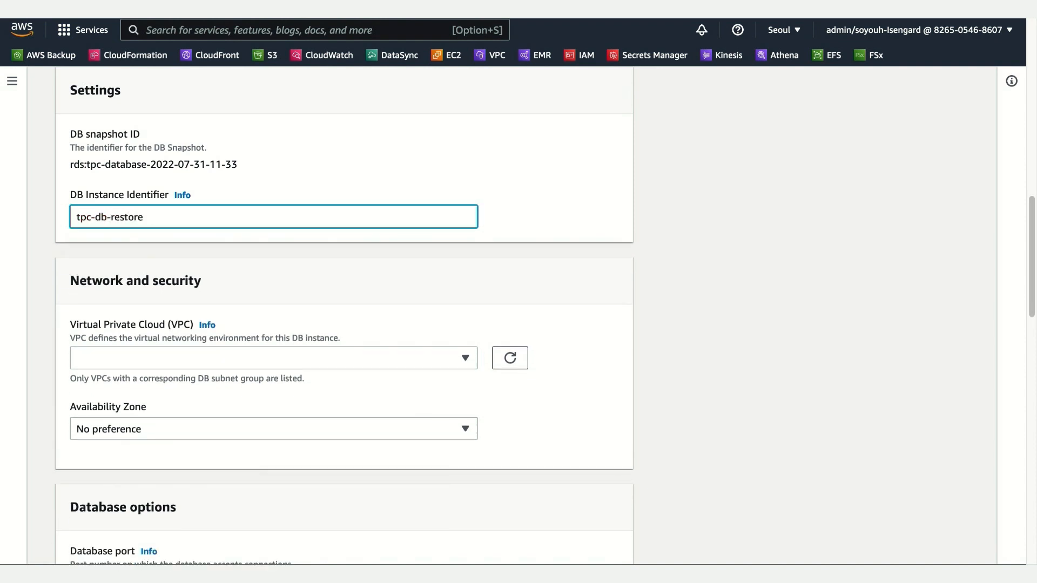
Step: Choose Default VPC (vpc-498c2722) for the restored instance and set its public accessibility to Yes
{"action": "left_click", "coordinate": [345, 357]}
{"action": "left_click", "coordinate": [250, 401]}
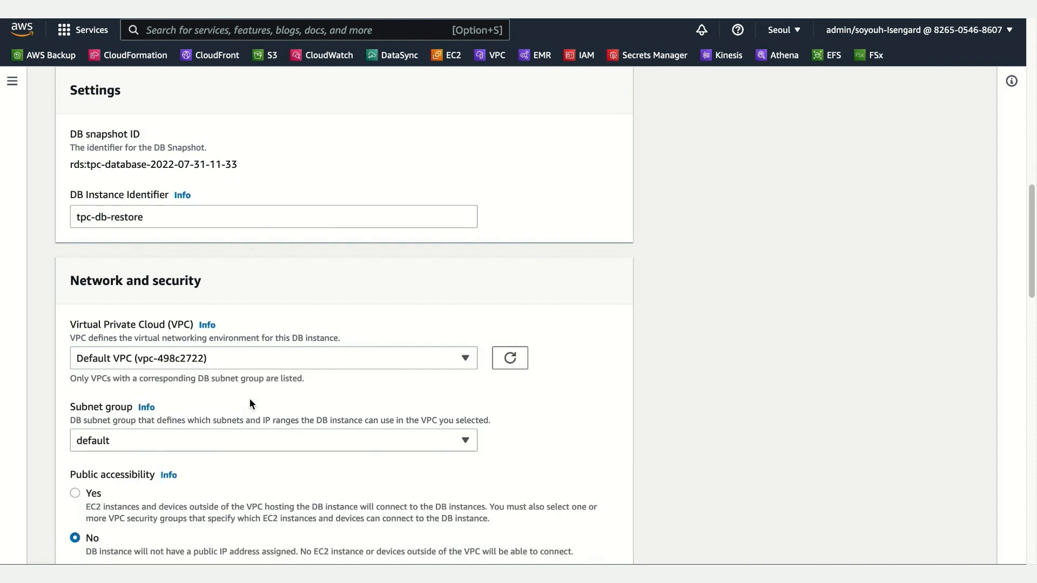
{"action": "scroll", "coordinate": [701, 446], "scroll_direction": "down", "scroll_amount": 1}
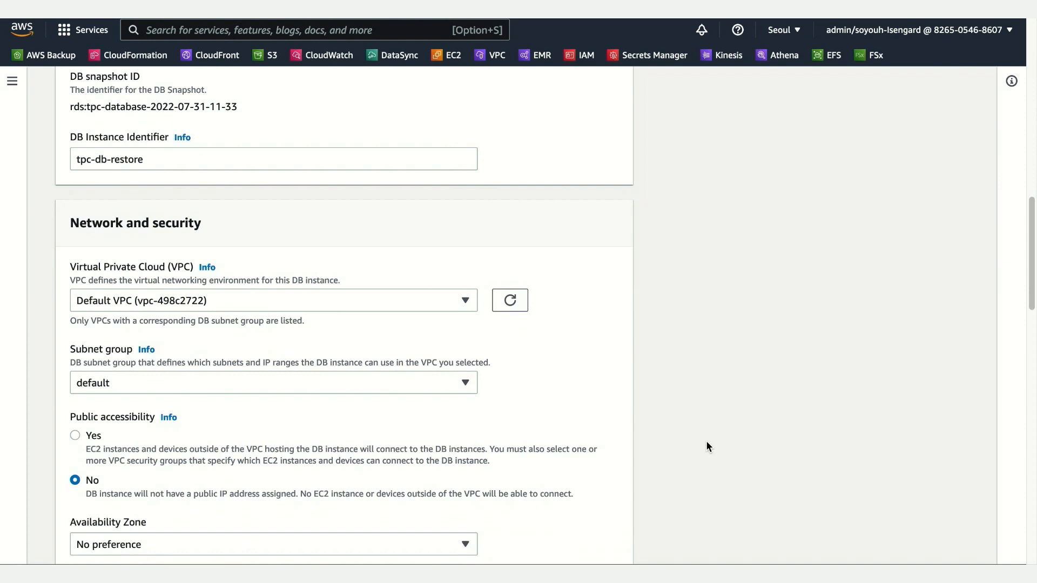
{"action": "left_click", "coordinate": [75, 436]}
Step: Keep the remaining database, encryption, log, maintenance and default role settings, and submit the backup restore
{"action": "scroll", "coordinate": [258, 466], "scroll_direction": "down", "scroll_amount": 2}
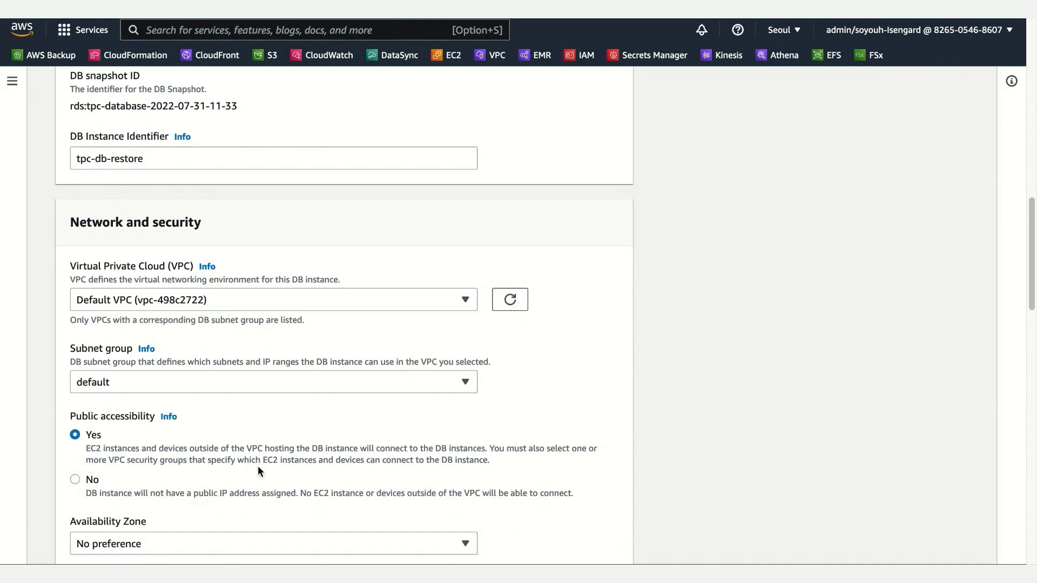
{"action": "scroll", "coordinate": [455, 504], "scroll_direction": "down", "scroll_amount": 6}
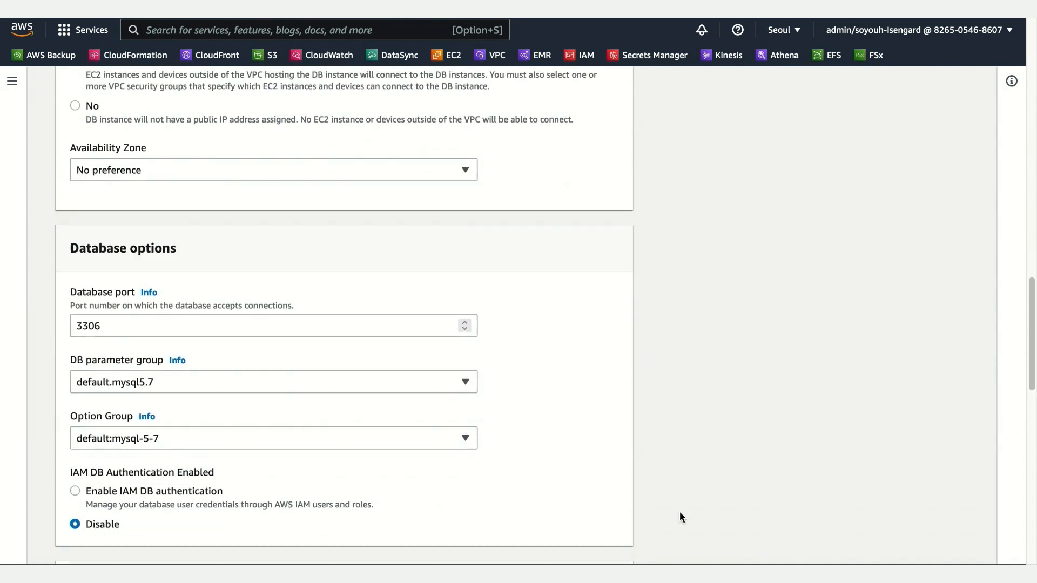
{"action": "scroll", "coordinate": [679, 514], "scroll_direction": "down", "scroll_amount": 8}
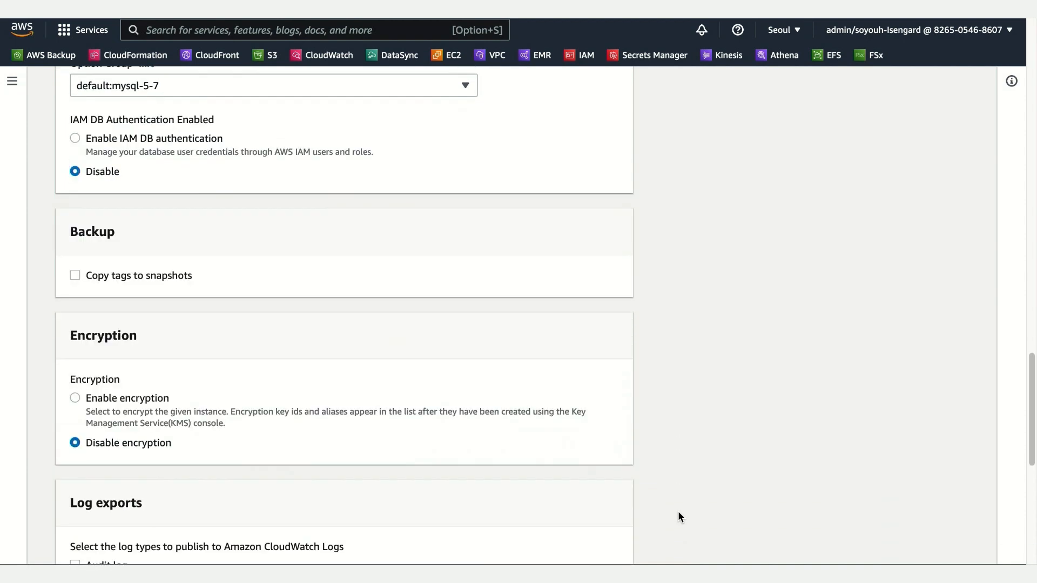
{"action": "scroll", "coordinate": [679, 512], "scroll_direction": "down", "scroll_amount": 6}
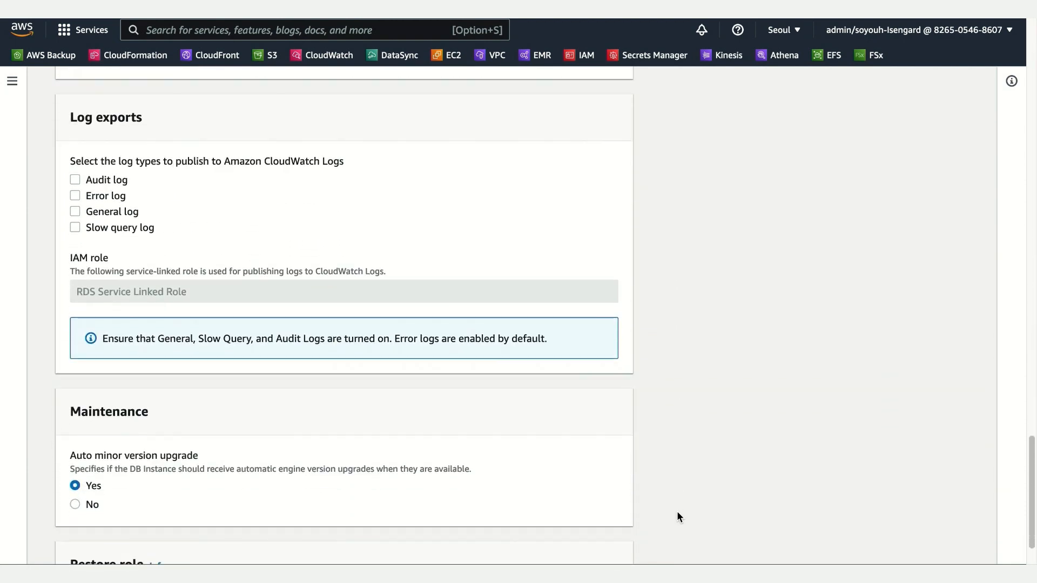
{"action": "scroll", "coordinate": [679, 513], "scroll_direction": "down", "scroll_amount": 2}
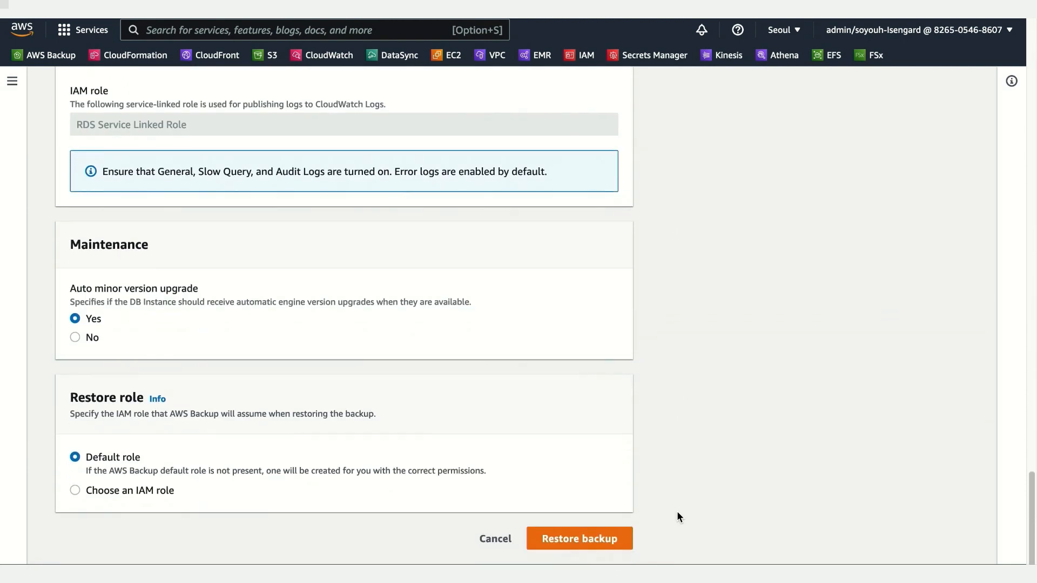
{"action": "left_click", "coordinate": [578, 545]}
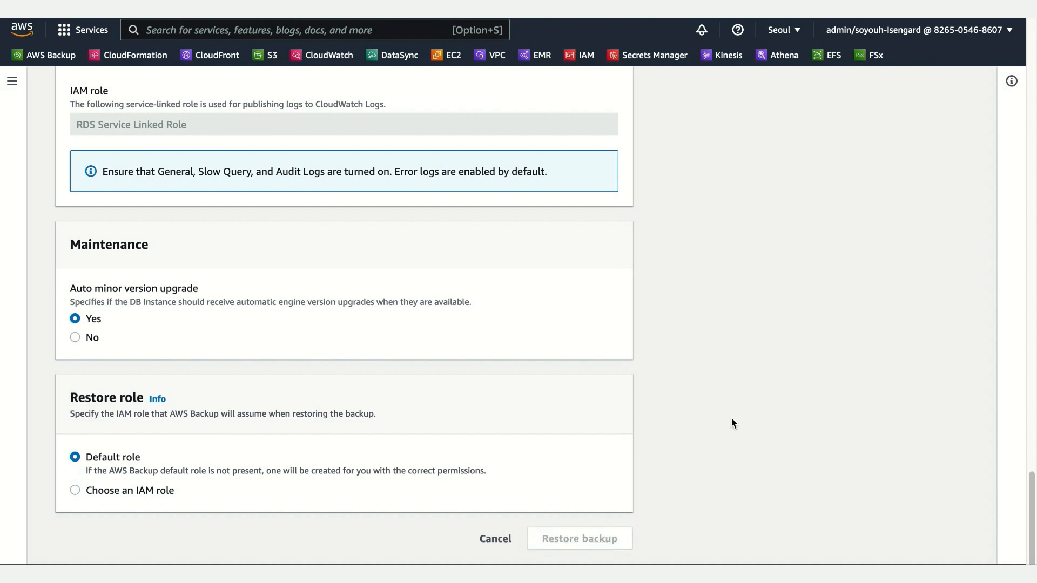
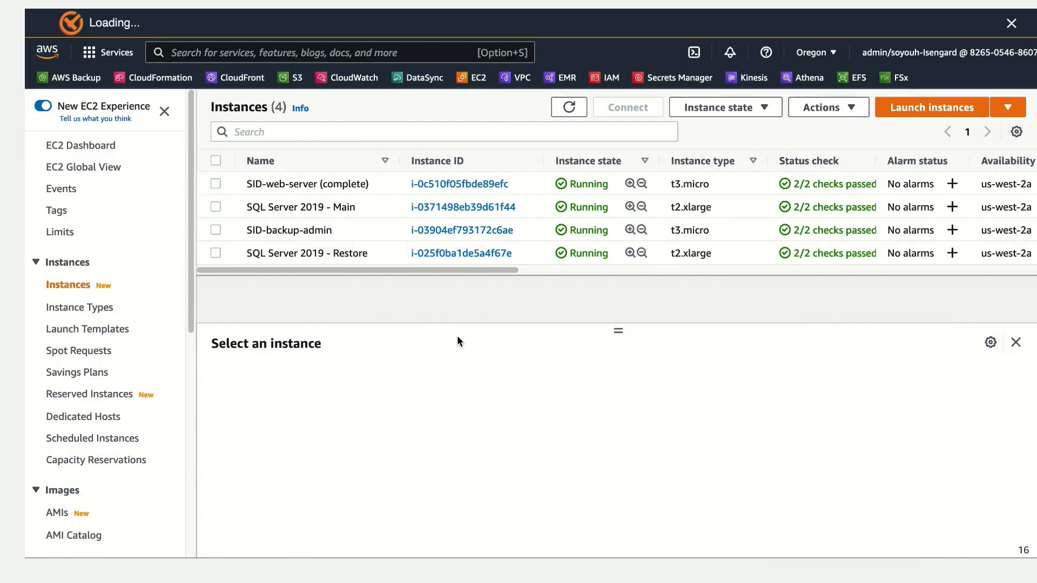
Step: Connect to the SQL Server 2019 - Main instance through Session Manager and start sqlcmd
{"action": "left_click", "coordinate": [317, 209]}
{"action": "left_click", "coordinate": [644, 109]}
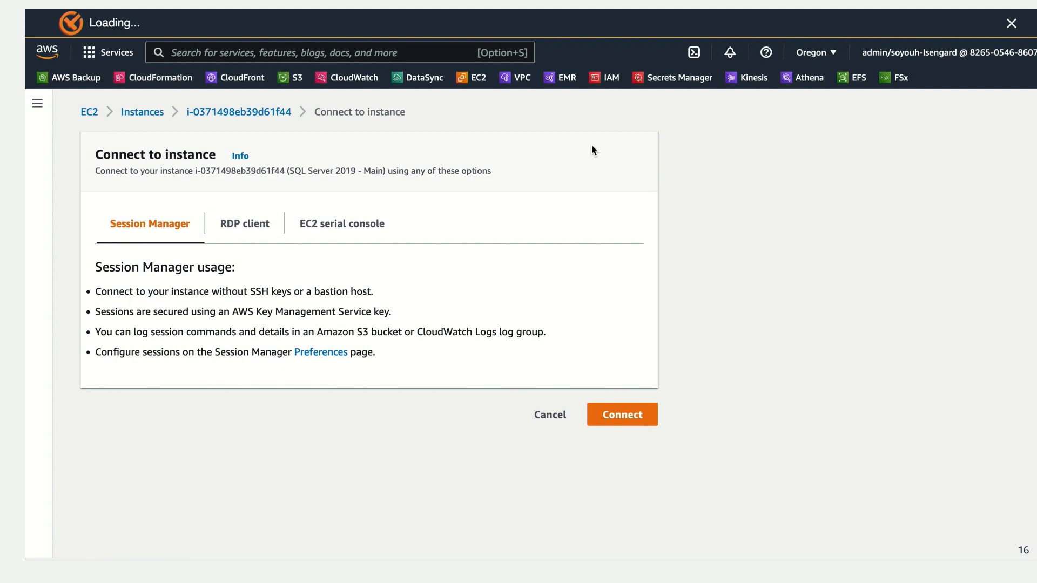
{"action": "left_click", "coordinate": [646, 418]}
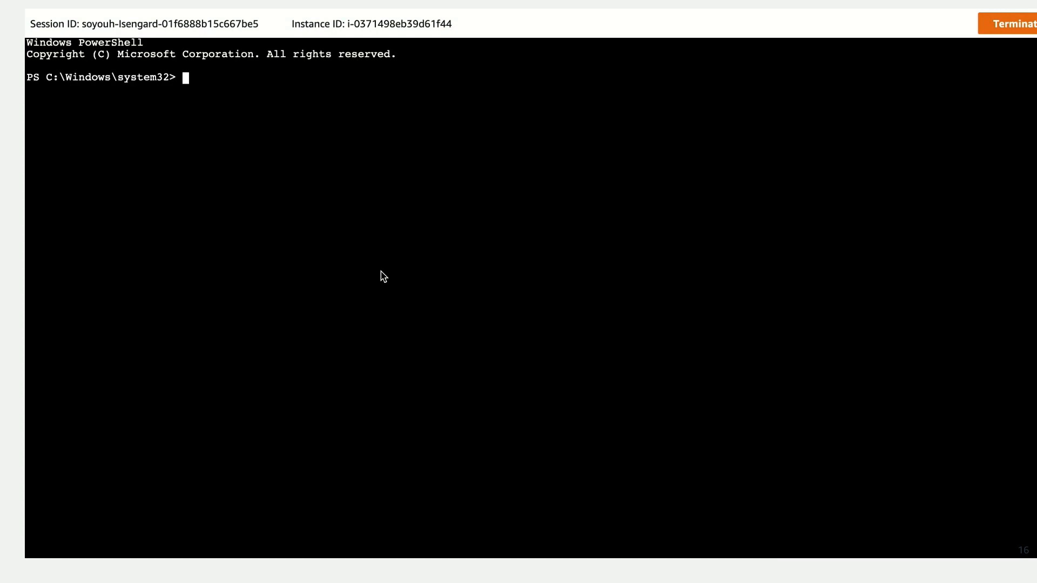
{"action": "type", "text": "s"}
{"action": "type", "text": "qlcmd"}
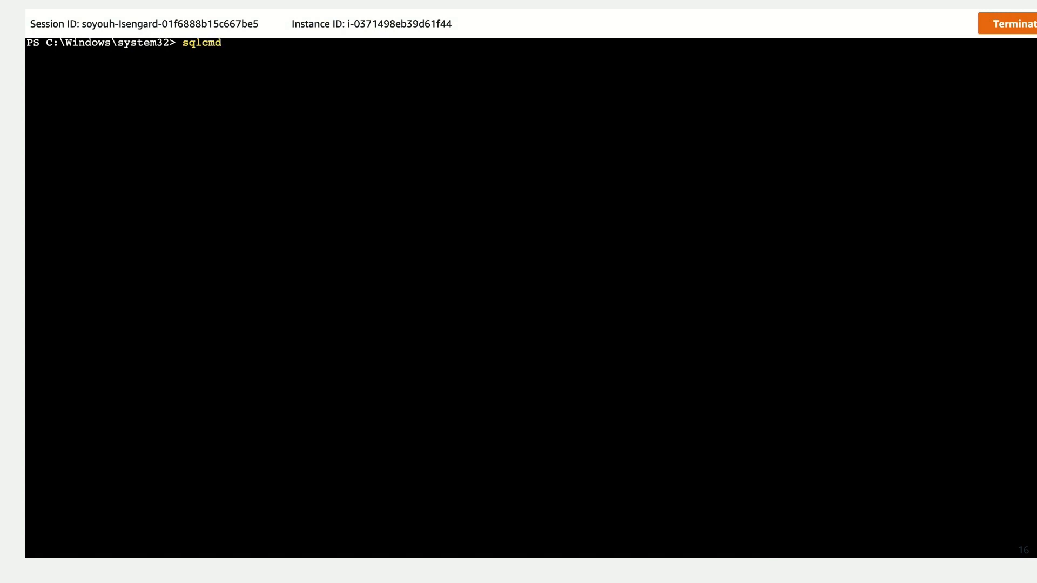
{"action": "key", "text": "Return"}
Step: Query TABLE_NAME from AdventureWorks.information_schema.tables to list the database's tables
{"action": "type", "text": "SELECT TABLE_NAME from AdventureWorks.information_schema.tables"}
{"action": "key", "text": "Return"}
{"action": "type", "text": "go"}
{"action": "key", "text": "Return"}
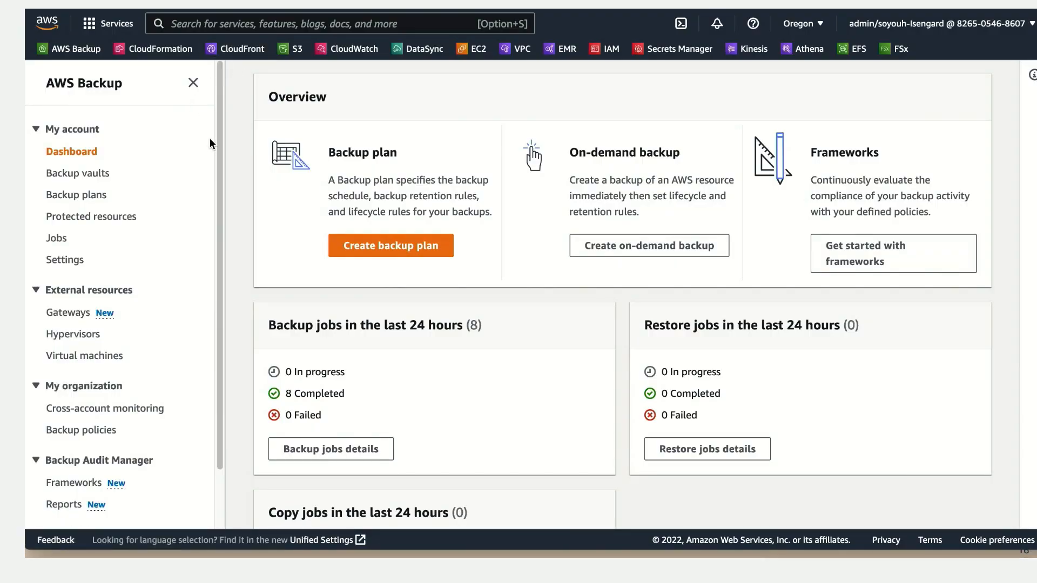
Step: Switch to AWS Backup and start an on-demand backup with EC2 as the resource type
{"action": "left_click", "coordinate": [126, 218]}
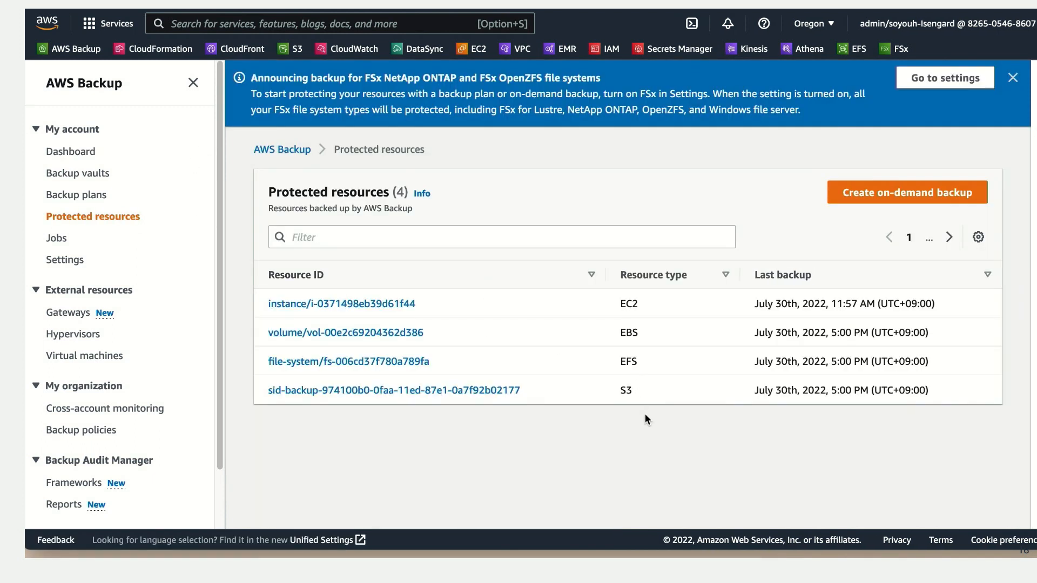
{"action": "left_click", "coordinate": [890, 195]}
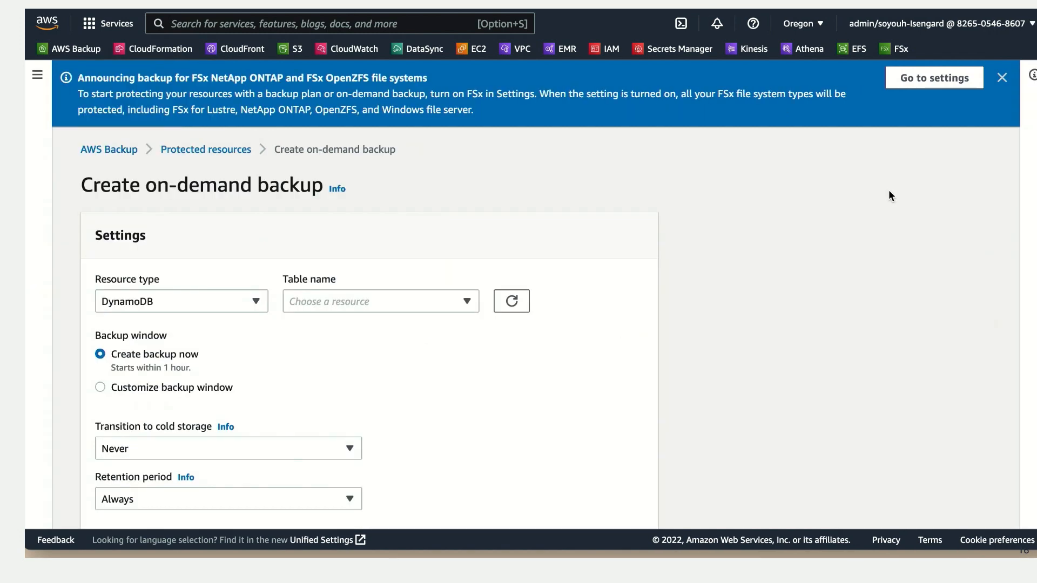
{"action": "left_click", "coordinate": [236, 303]}
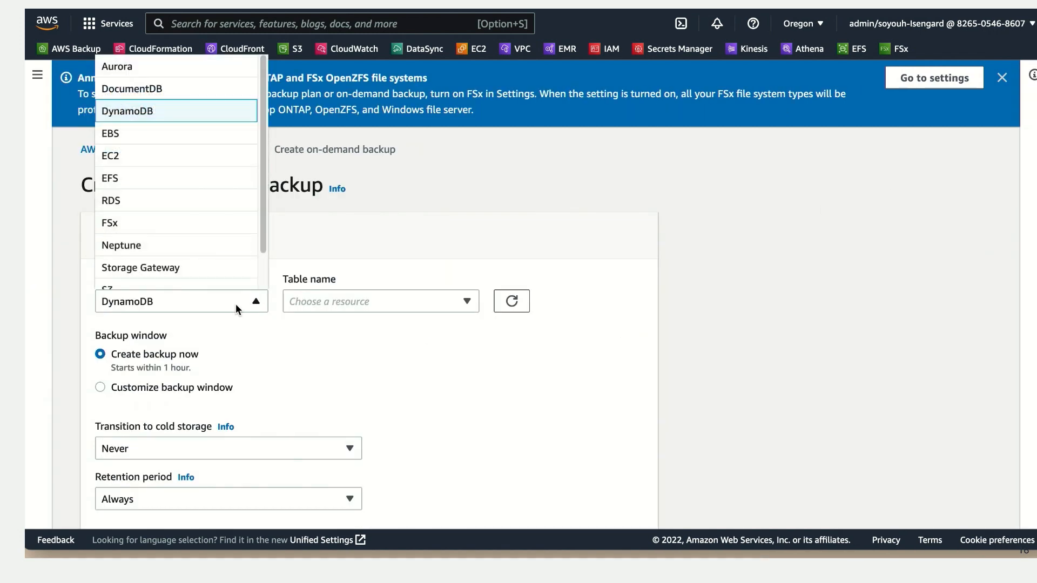
{"action": "left_click", "coordinate": [170, 157]}
Step: Search for SQL Server 2019 and select the SQL Server 2019 - Main instance as the resource to back up
{"action": "scroll", "coordinate": [468, 378], "scroll_direction": "down", "scroll_amount": 2}
{"action": "scroll", "coordinate": [468, 378], "scroll_direction": "down", "scroll_amount": 2}
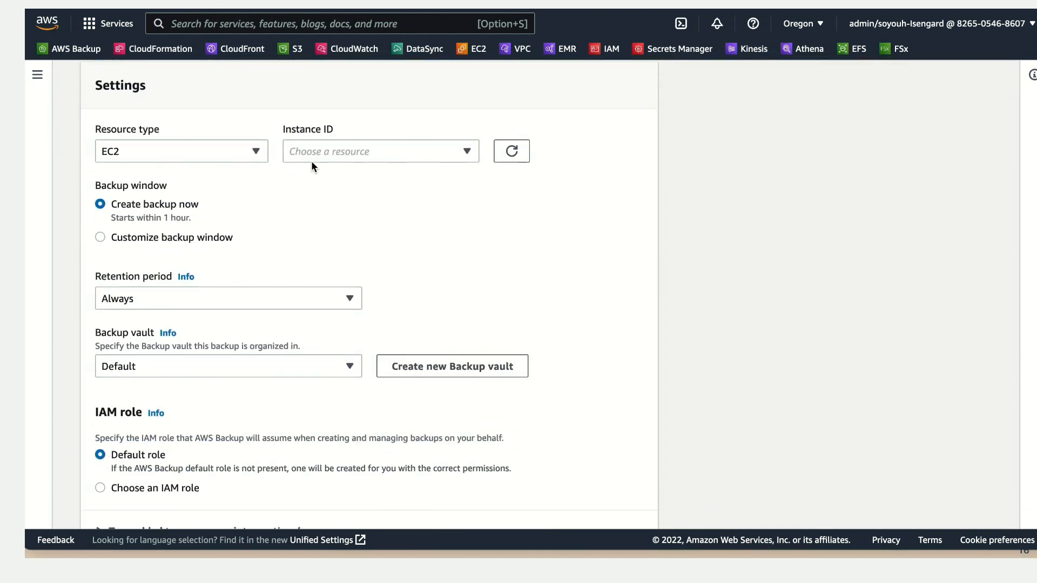
{"action": "left_click", "coordinate": [322, 154]}
{"action": "type", "text": "SQL Server 2019"}
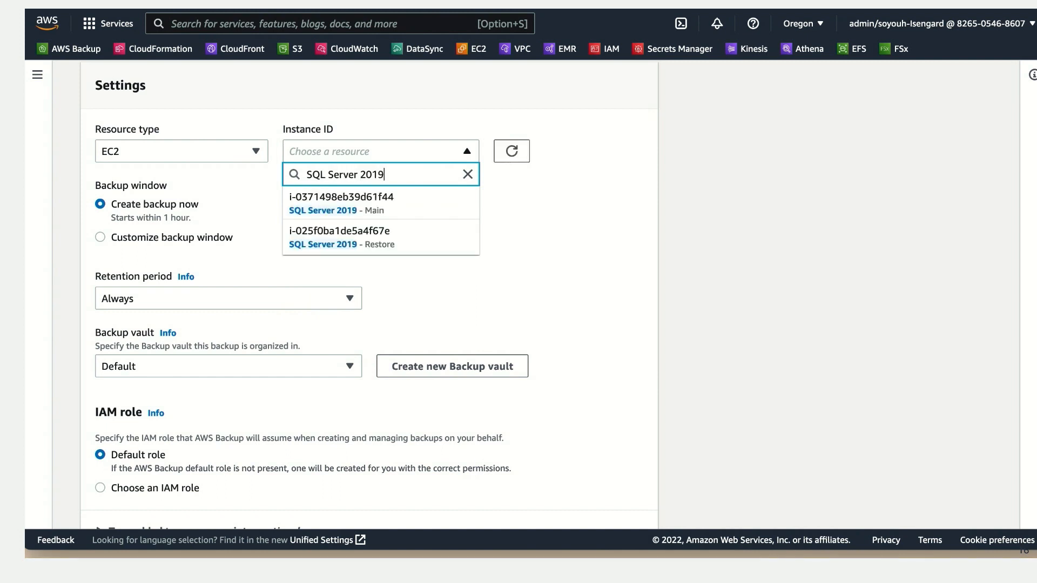
{"action": "left_click", "coordinate": [399, 210]}
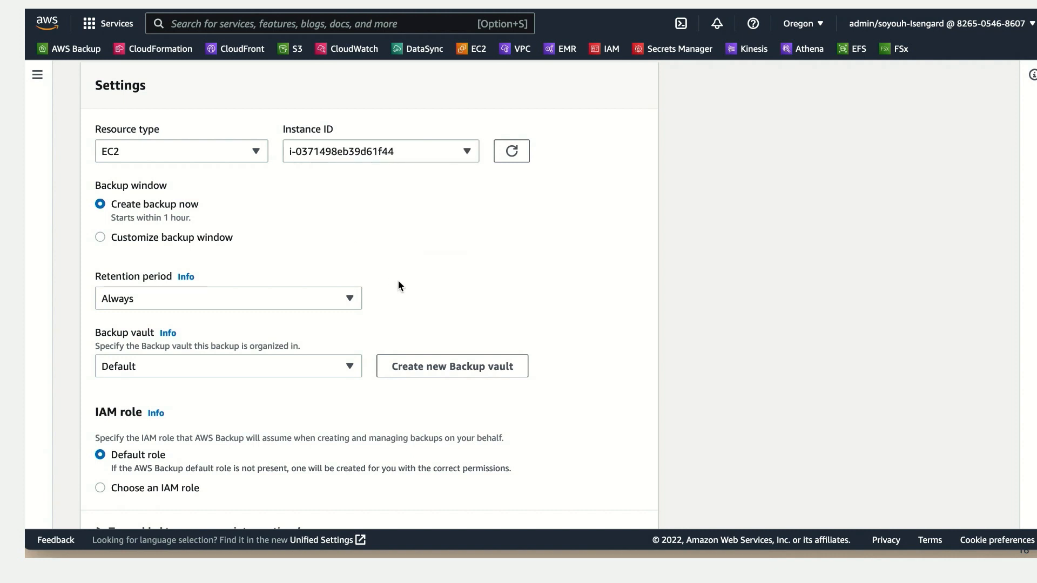
Step: Keep the retention period at Always and store the backup in the SID-SidBackupStack-silver-vault vault
{"action": "scroll", "coordinate": [459, 280], "scroll_direction": "down", "scroll_amount": 1}
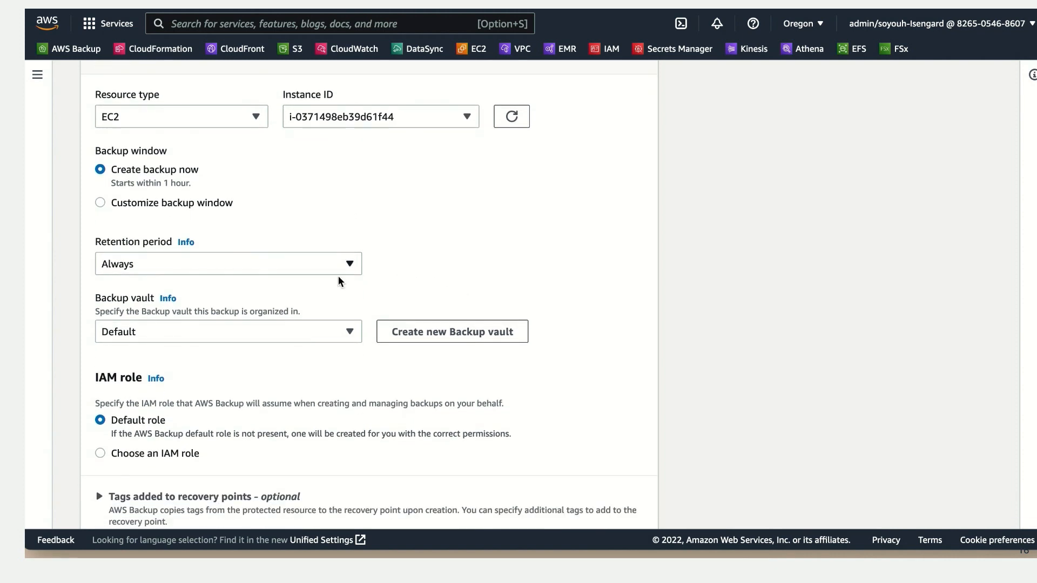
{"action": "left_click", "coordinate": [361, 265]}
{"action": "left_click", "coordinate": [298, 285]}
{"action": "scroll", "coordinate": [400, 287], "scroll_direction": "down", "scroll_amount": 2}
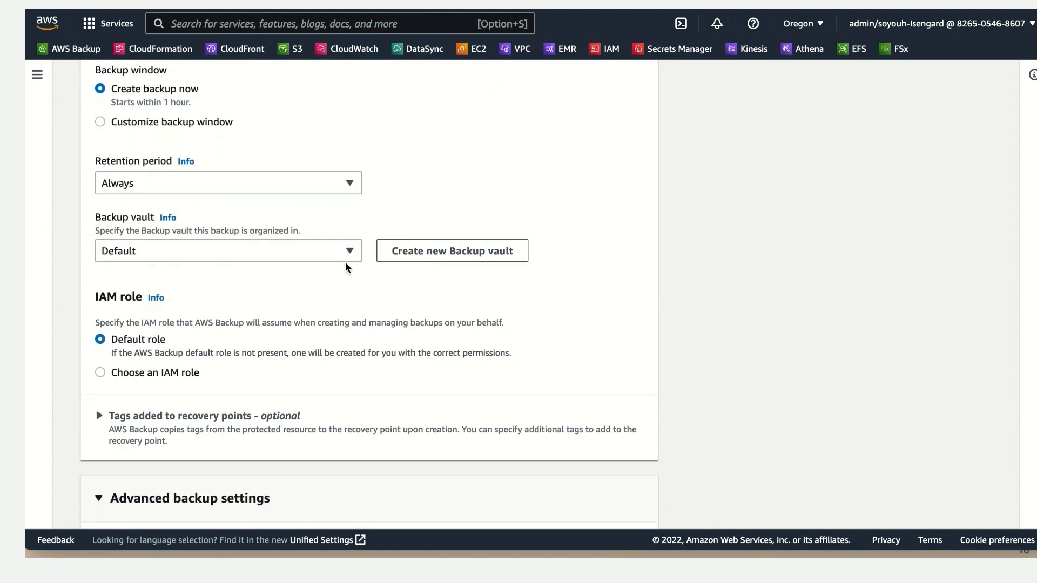
{"action": "left_click", "coordinate": [350, 260]}
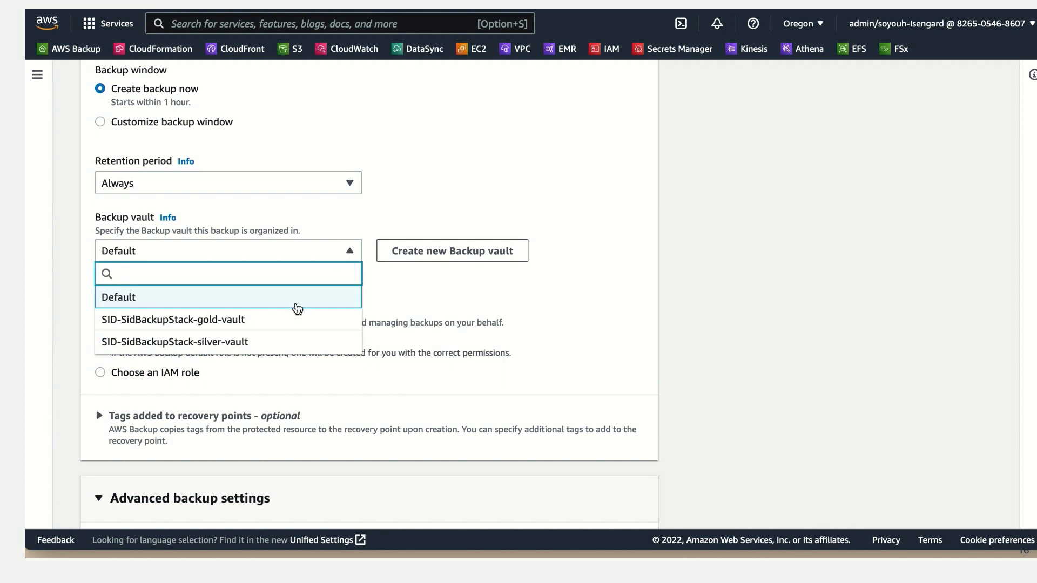
{"action": "left_click", "coordinate": [279, 344]}
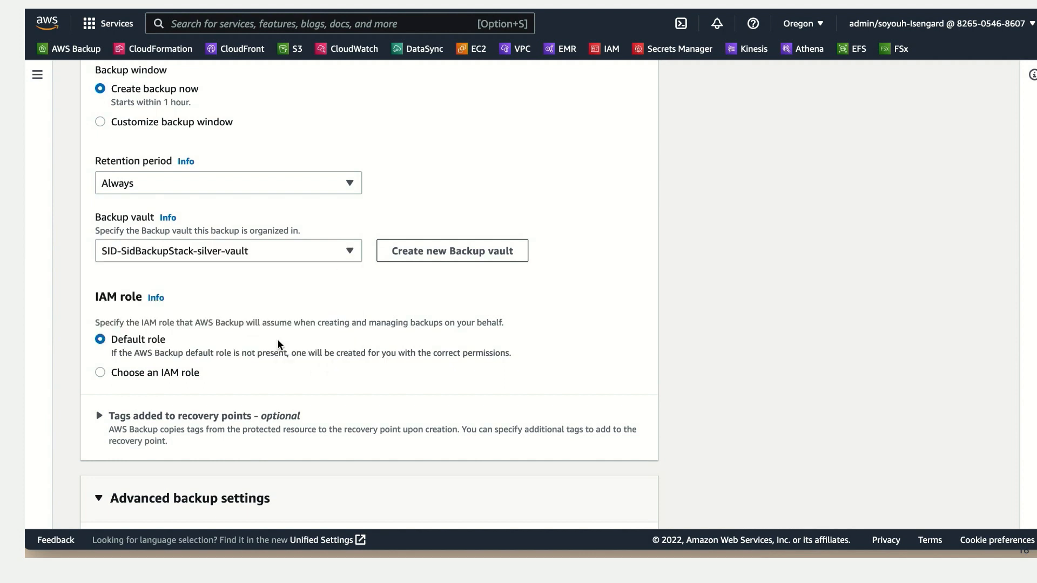
Step: Enable Windows VSS for an application-consistent backup and create the on-demand backup
{"action": "scroll", "coordinate": [321, 370], "scroll_direction": "down", "scroll_amount": 3}
{"action": "scroll", "coordinate": [333, 380], "scroll_direction": "down", "scroll_amount": 1}
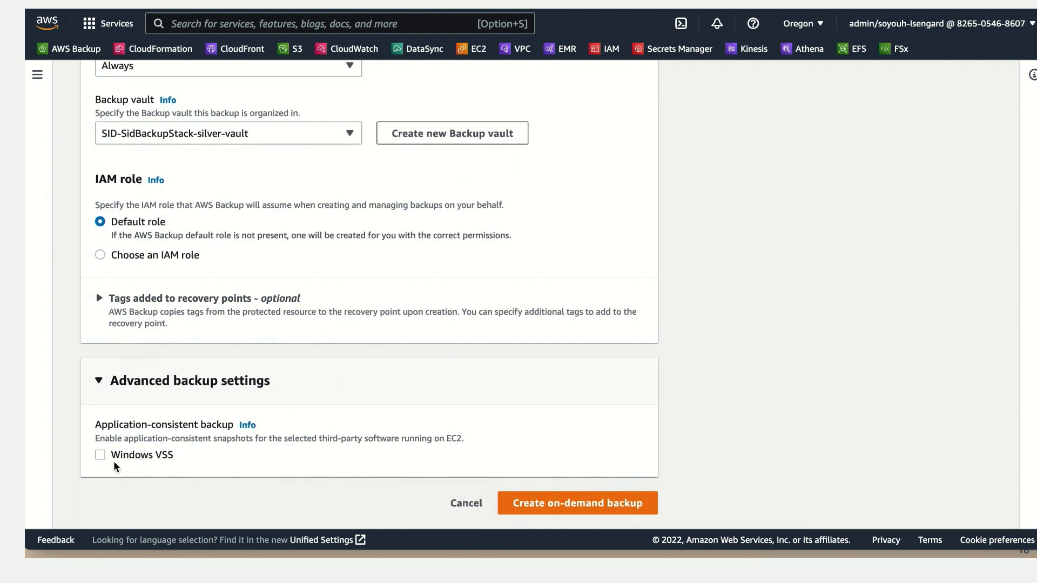
{"action": "left_click", "coordinate": [136, 463]}
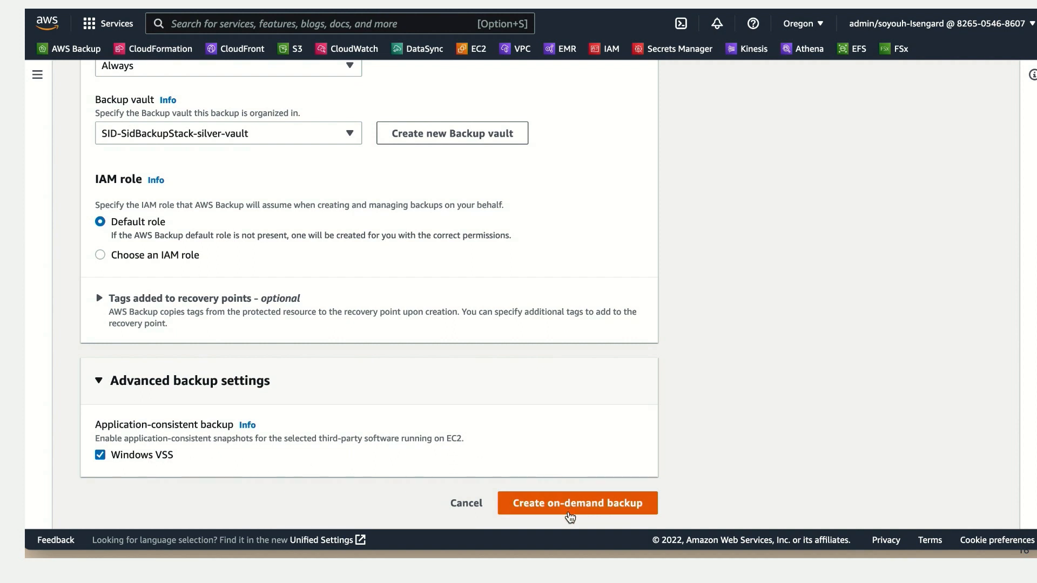
{"action": "left_click", "coordinate": [568, 514]}
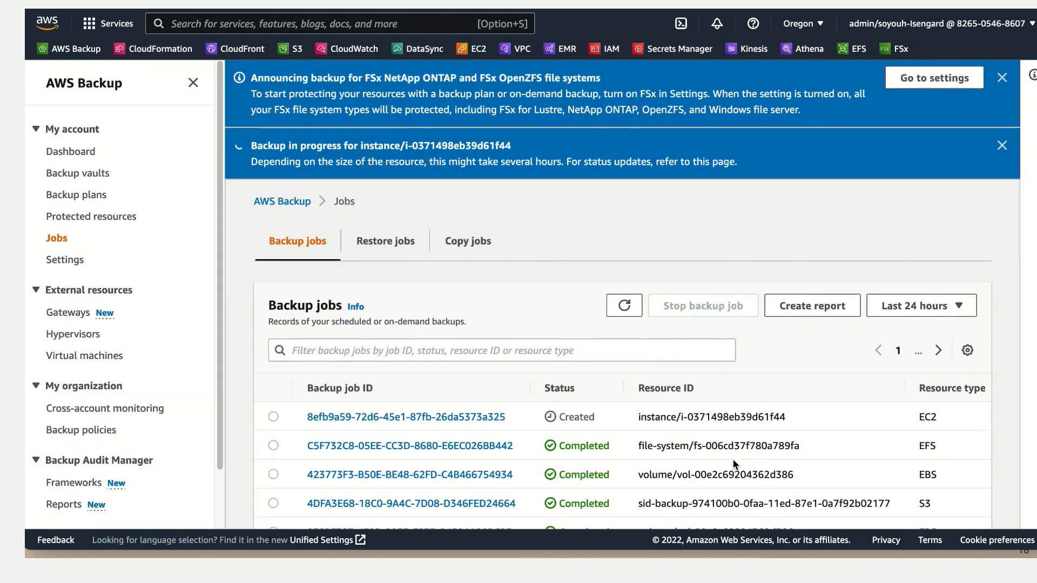
Step: Open the details of the new backup job for the EC2 instance
{"action": "scroll", "coordinate": [741, 452], "scroll_direction": "down", "scroll_amount": 2}
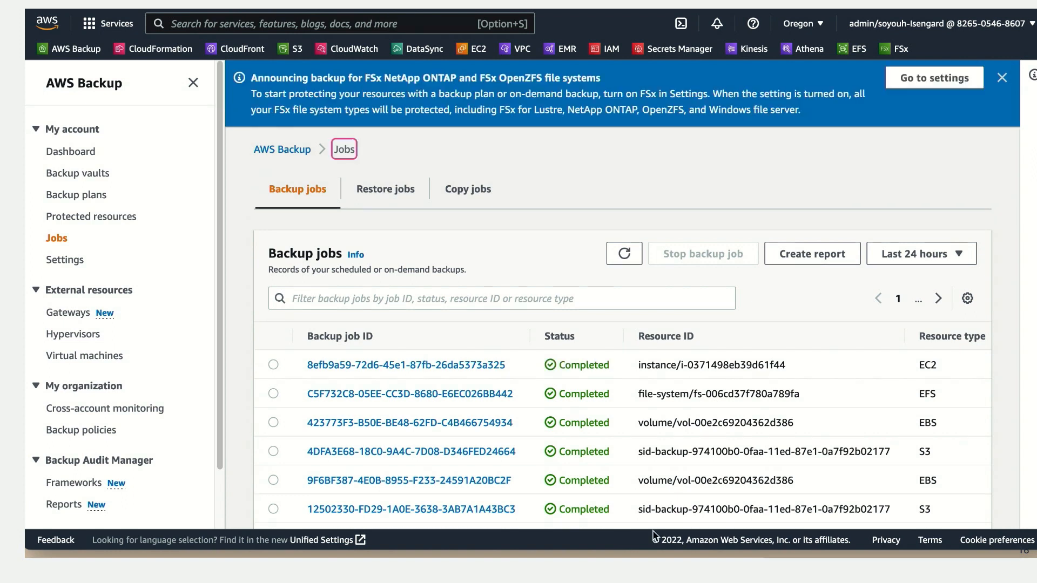
{"action": "left_click", "coordinate": [394, 367]}
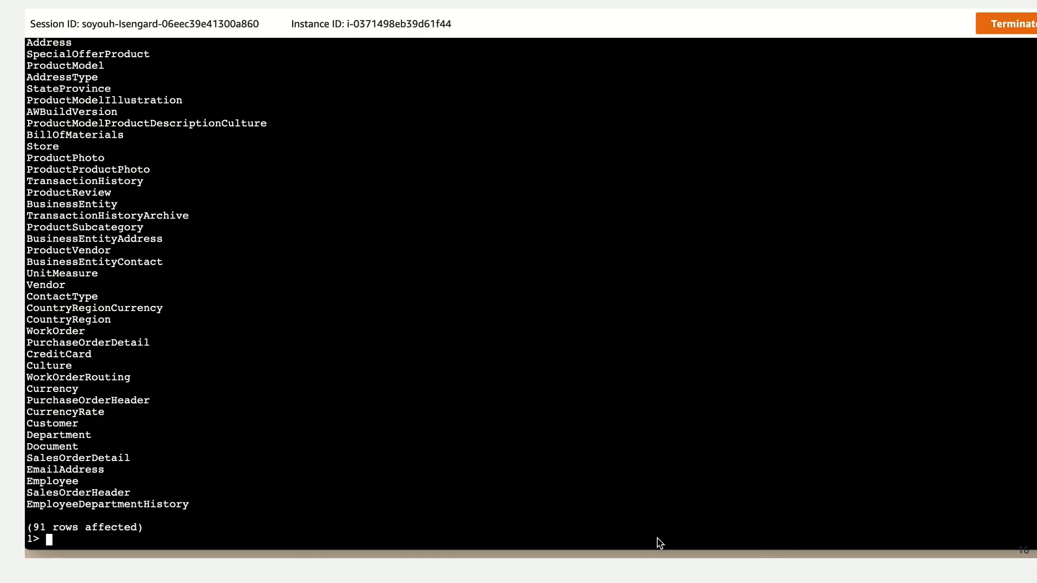
Step: Switch to the sqlcmd session on SQL Server 2019 - Main and drop the AdventureWorks database
{"action": "type", "text": "DROP DATABASE Adv"}
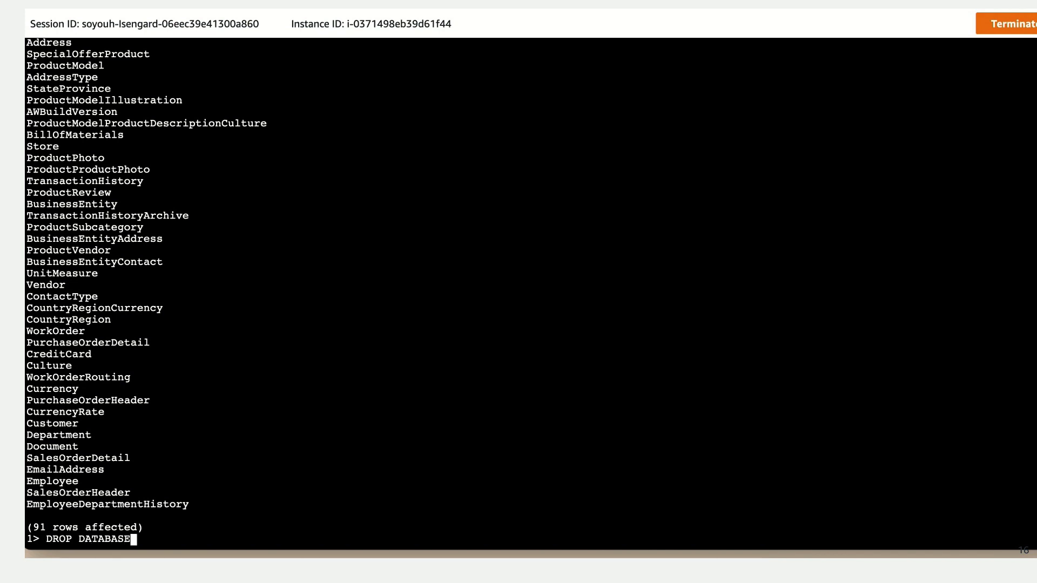
{"action": "type", "text": "entureWork"}
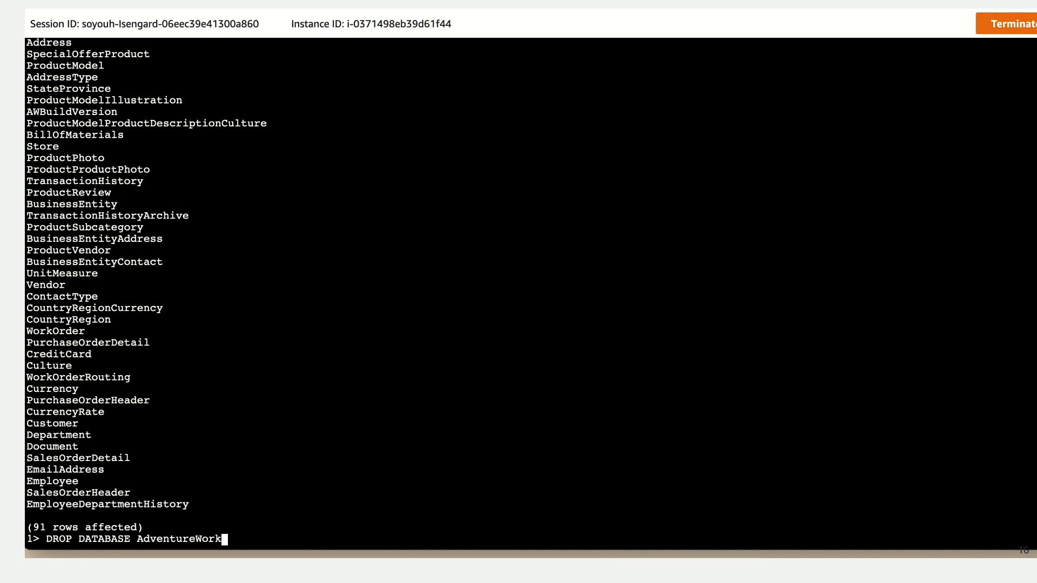
{"action": "type", "text": "s"}
{"action": "key", "text": "Return"}
{"action": "type", "text": "GO"}
{"action": "key", "text": "Return"}
Step: Rerun the AdventureWorks.information_schema.tables query to check the dropped database
{"action": "key", "text": "Up"}
{"action": "key", "text": "Up"}
{"action": "key", "text": "Up"}
{"action": "key", "text": "Up"}
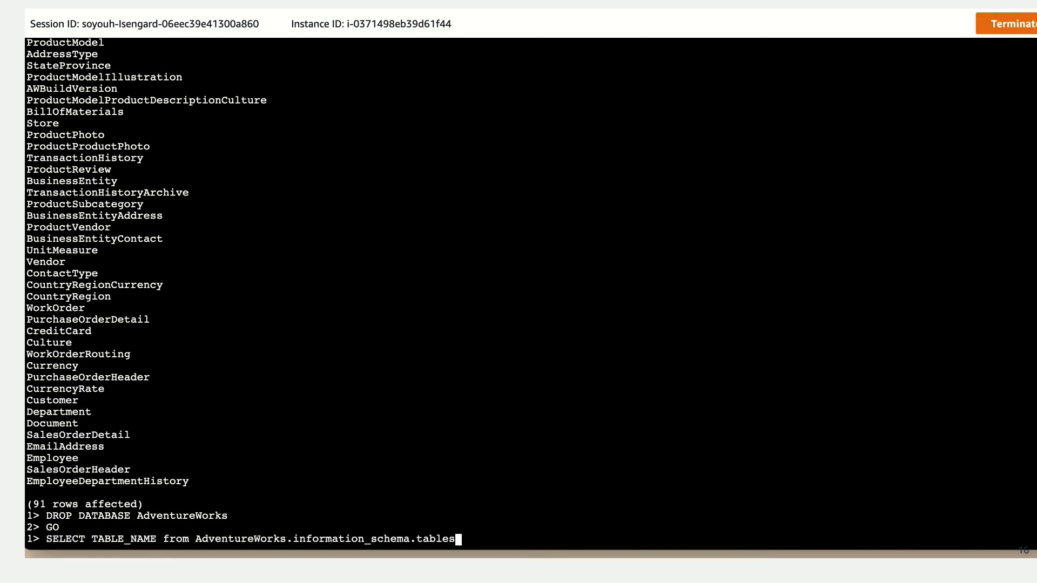
{"action": "key", "text": "Return"}
{"action": "type", "text": "GO"}
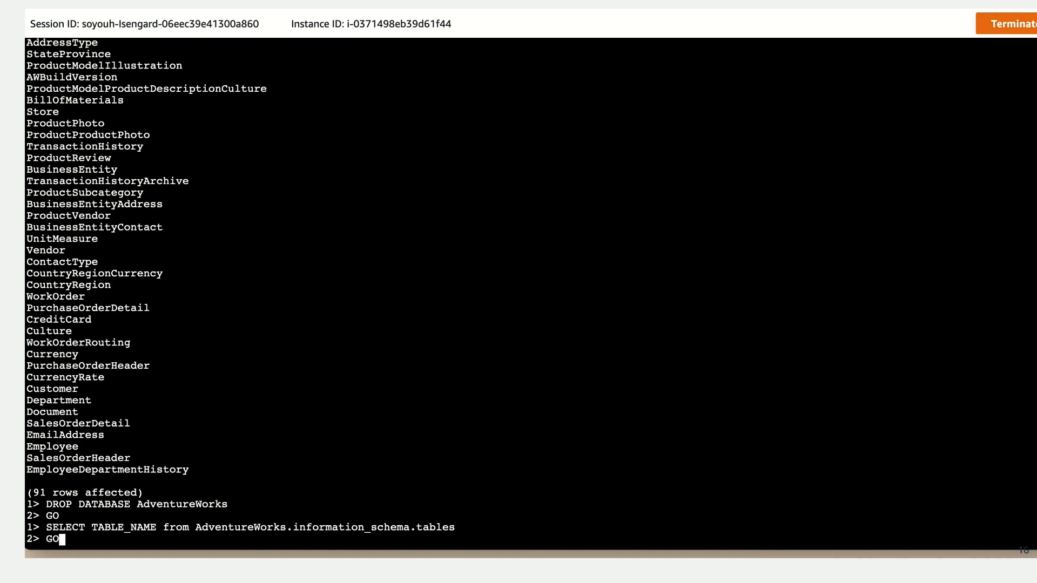
{"action": "key", "text": "Return"}
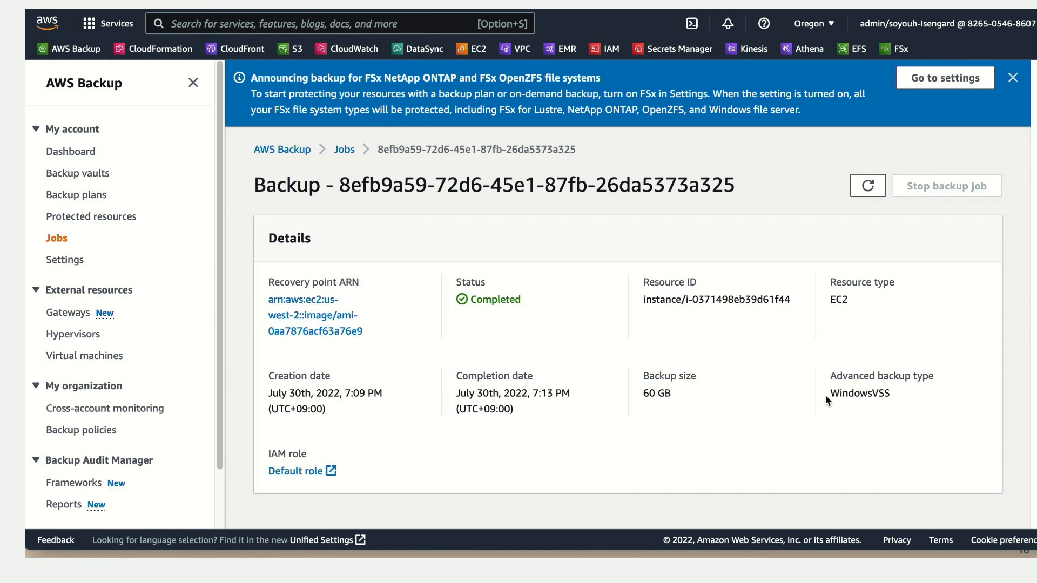
Step: Return to AWS Backup and examine the advanced backup type in the job details
{"action": "left_click_drag", "start_coordinate": [831, 375], "coordinate": [907, 403]}
{"action": "left_click", "coordinate": [910, 405]}
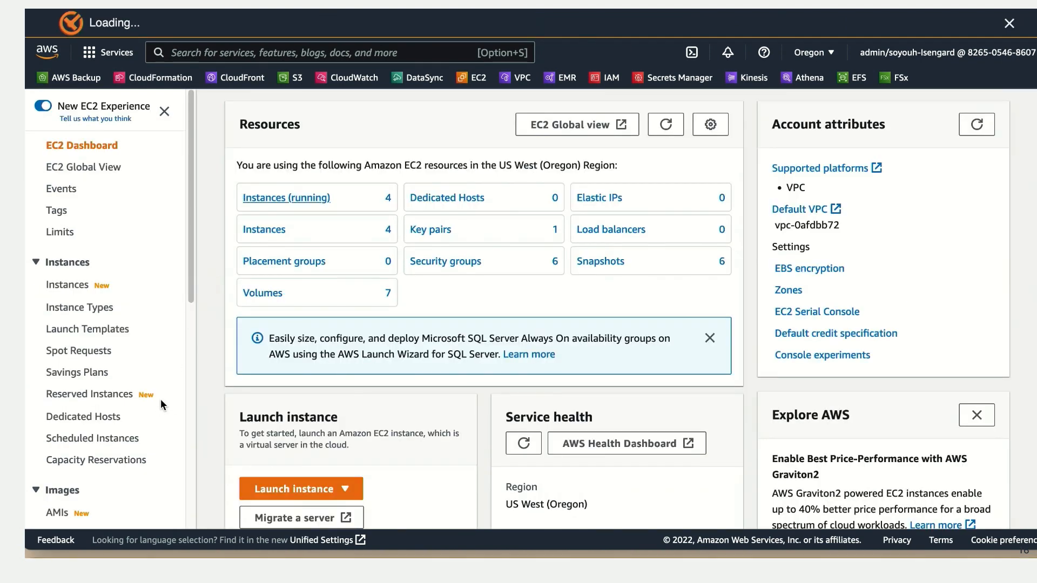
Step: In the EC2 console, start creating a volume from the SQL Server Data Volume snapshot snap-0dedd03bac3afe653
{"action": "scroll", "coordinate": [154, 383], "scroll_direction": "down", "scroll_amount": 5}
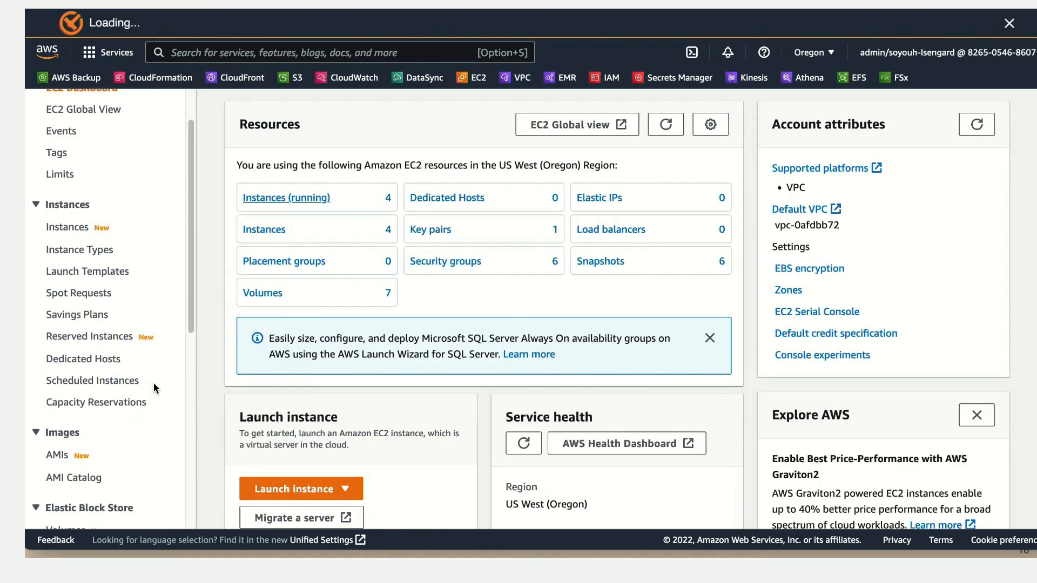
{"action": "scroll", "coordinate": [152, 382], "scroll_direction": "down", "scroll_amount": 3}
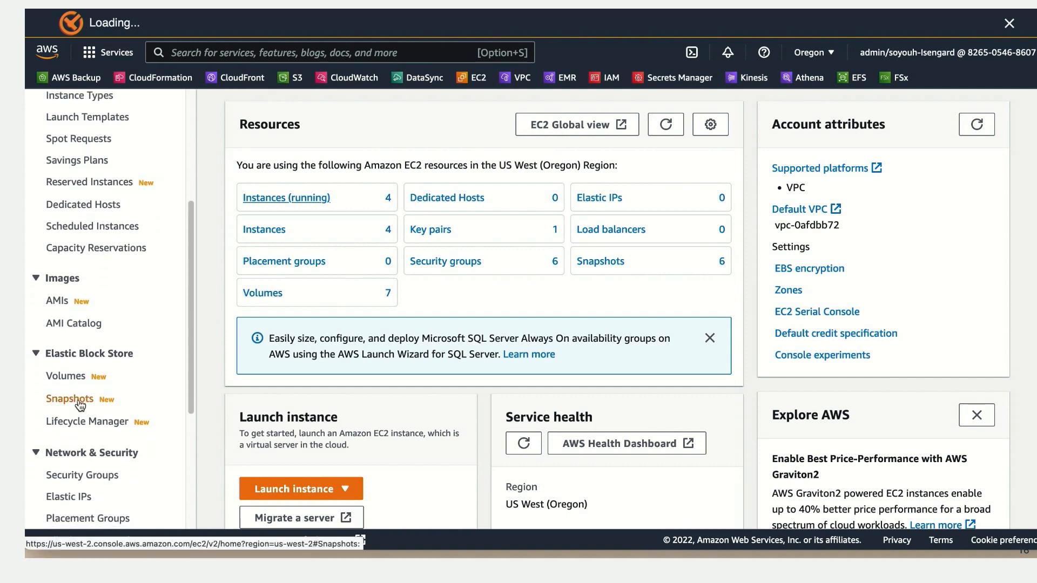
{"action": "left_click", "coordinate": [83, 399]}
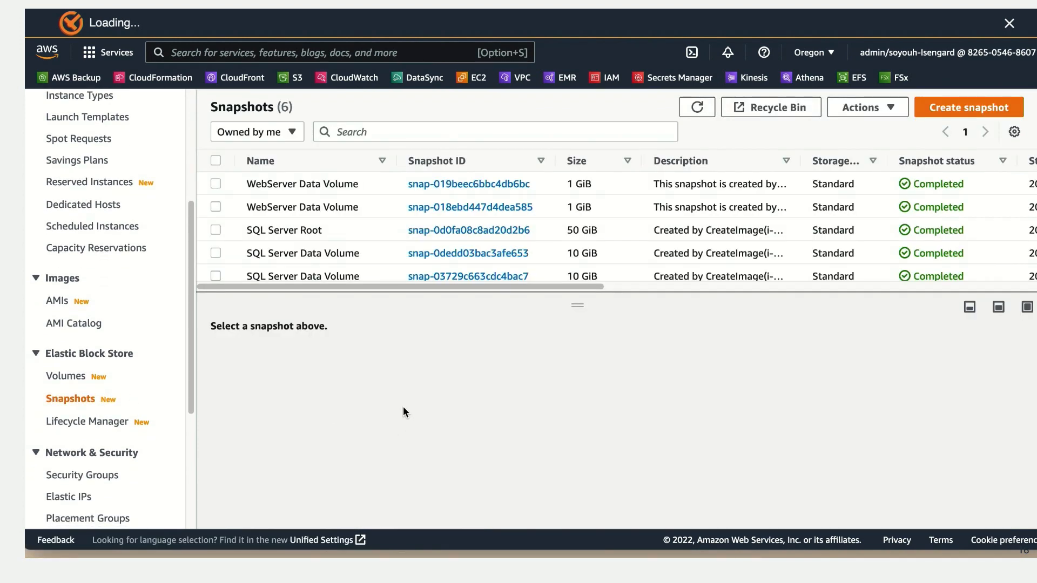
{"action": "left_click", "coordinate": [545, 254]}
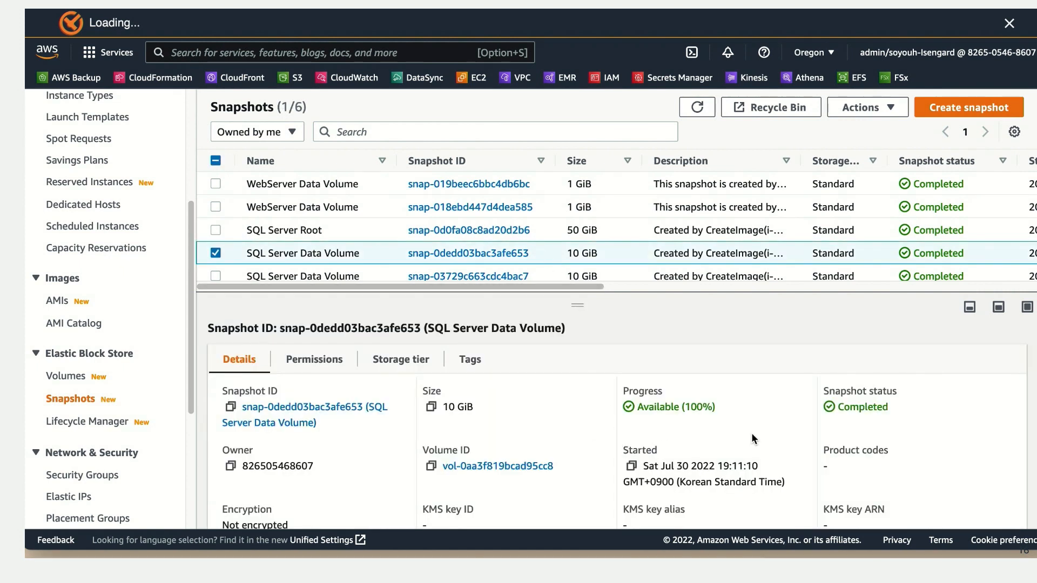
{"action": "left_click", "coordinate": [885, 110]}
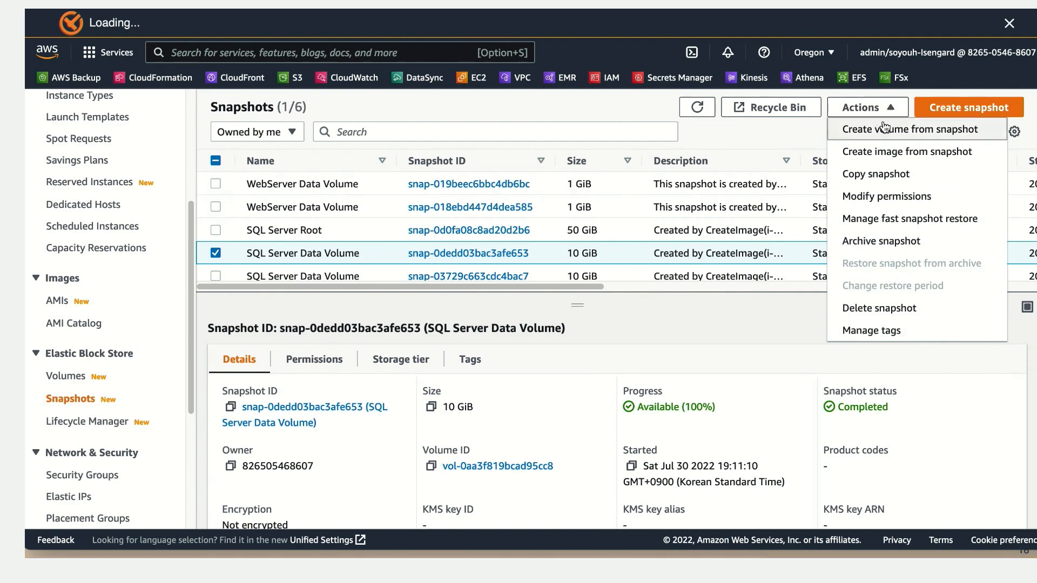
{"action": "left_click", "coordinate": [894, 135]}
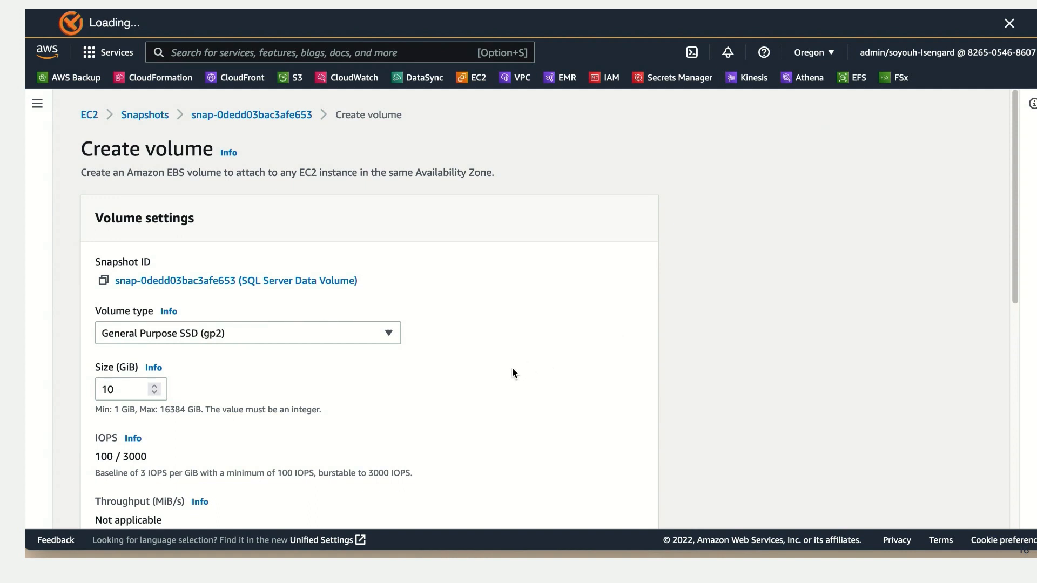
Step: Keep General Purpose SSD (gp2), 10 GiB, Availability Zone us-west-2a and no encryption, and create the volume
{"action": "scroll", "coordinate": [491, 365], "scroll_direction": "down", "scroll_amount": 3}
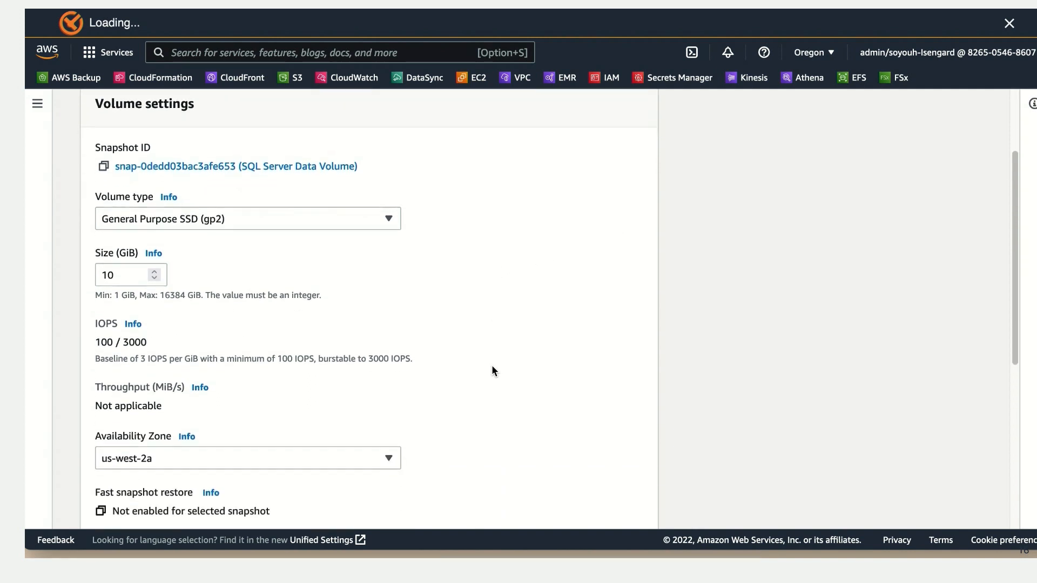
{"action": "scroll", "coordinate": [493, 365], "scroll_direction": "down", "scroll_amount": 3}
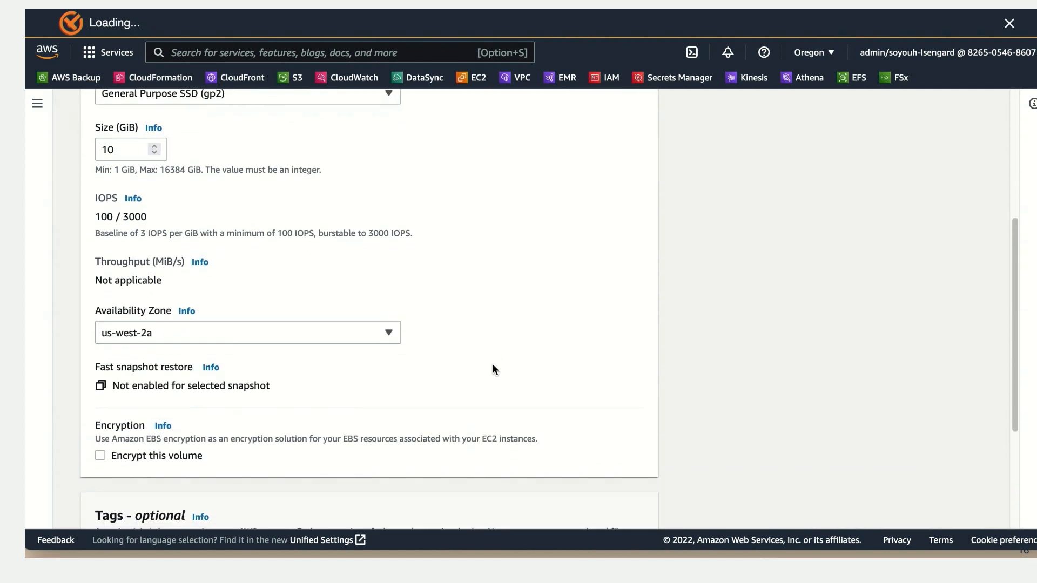
{"action": "scroll", "coordinate": [493, 369], "scroll_direction": "down", "scroll_amount": 3}
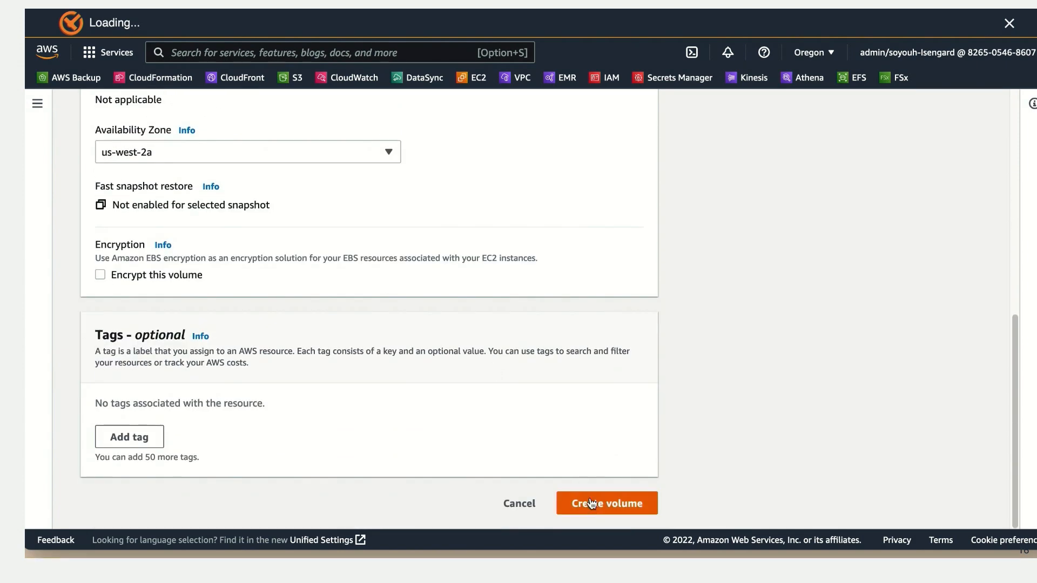
{"action": "left_click", "coordinate": [589, 504]}
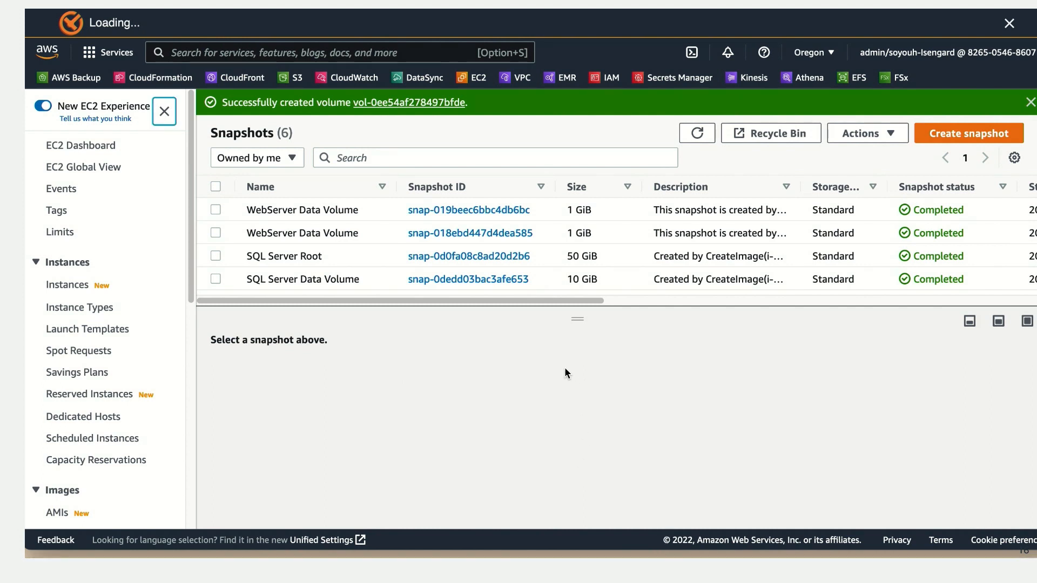
Step: Open the details of the newly created volume, check its state and copy its volume ID
{"action": "scroll", "coordinate": [140, 359], "scroll_direction": "down", "scroll_amount": 2}
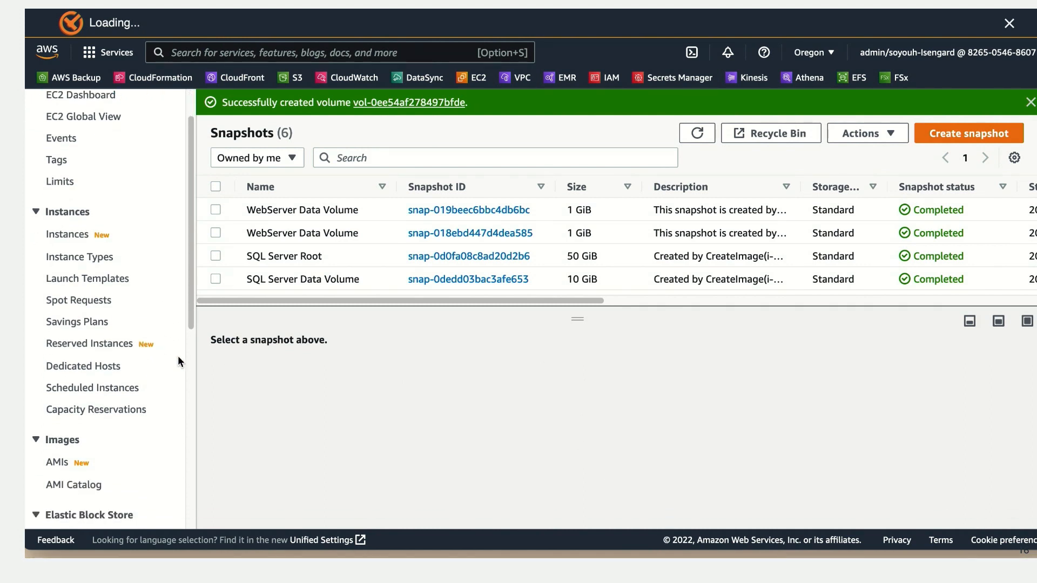
{"action": "left_click", "coordinate": [406, 102]}
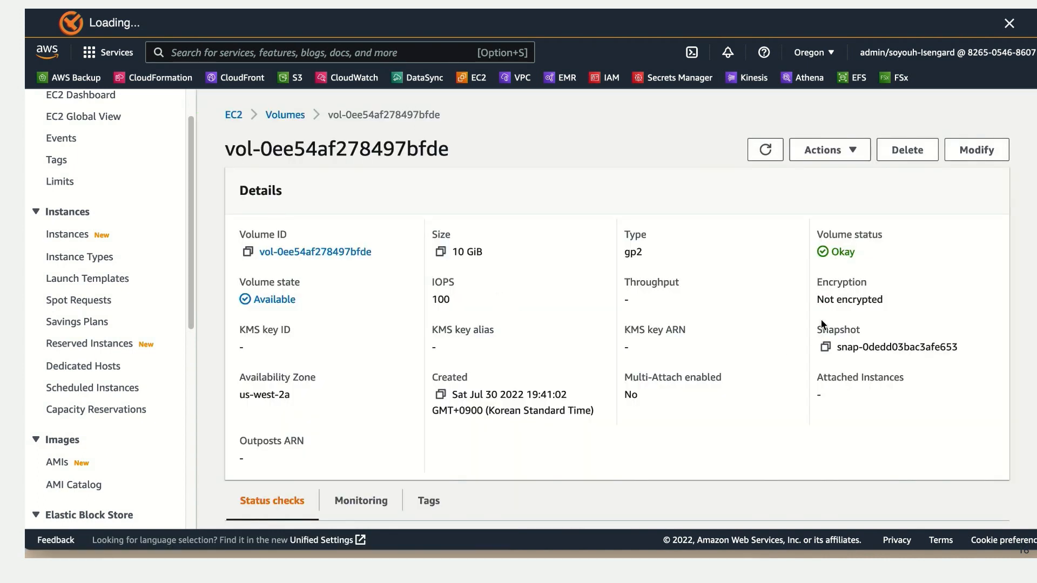
{"action": "scroll", "coordinate": [285, 305], "scroll_direction": "down", "scroll_amount": 1}
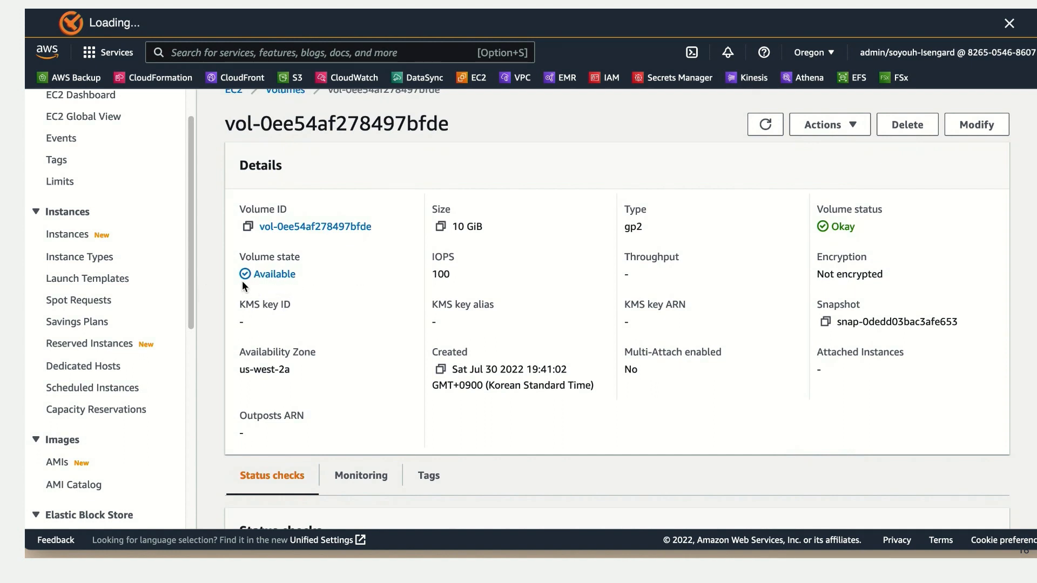
{"action": "scroll", "coordinate": [140, 378], "scroll_direction": "down", "scroll_amount": 5}
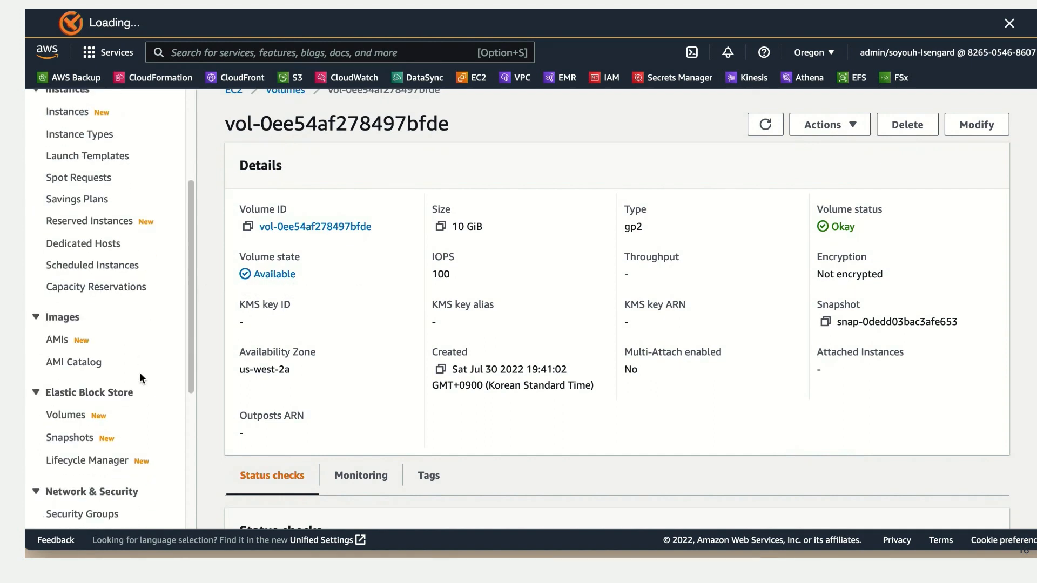
{"action": "left_click_drag", "start_coordinate": [381, 229], "coordinate": [258, 228]}
{"action": "key", "text": "super+c"}
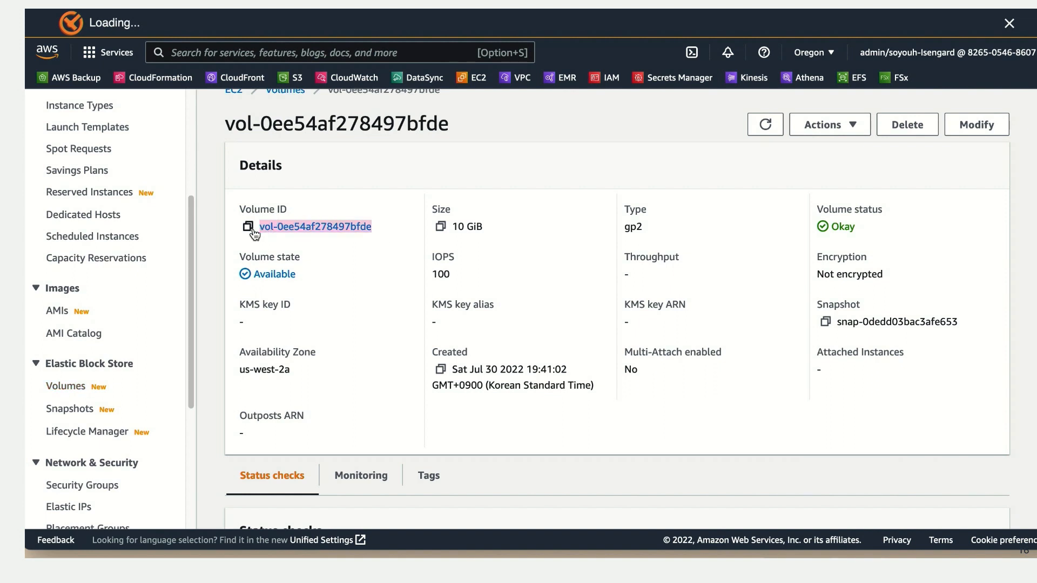
Step: Filter the EBS volumes list by vol-0ee54af278497bfde and check the volume's state and attachment columns
{"action": "left_click", "coordinate": [77, 379]}
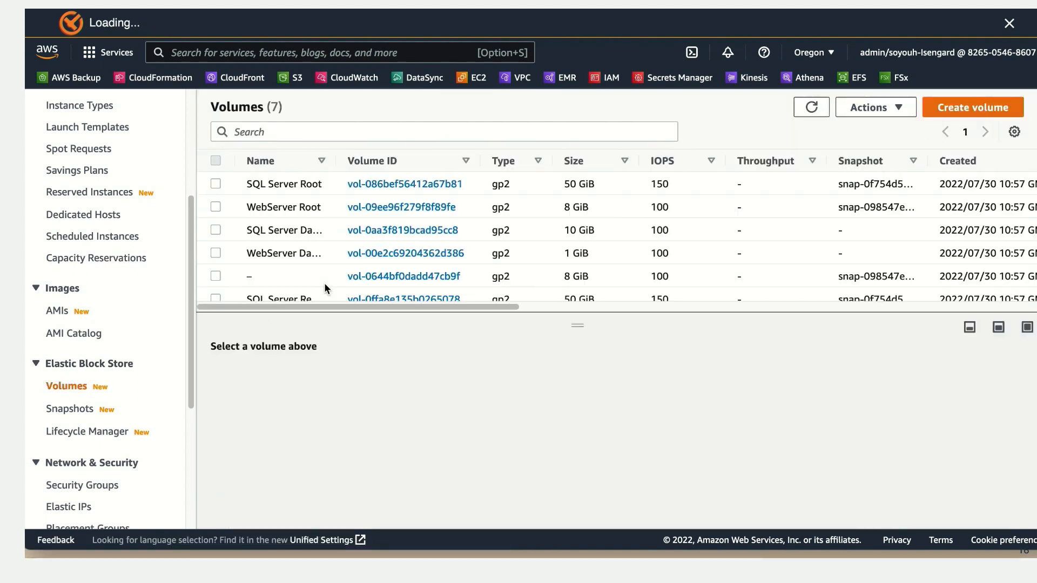
{"action": "left_click", "coordinate": [374, 132]}
{"action": "key", "text": "super+v"}
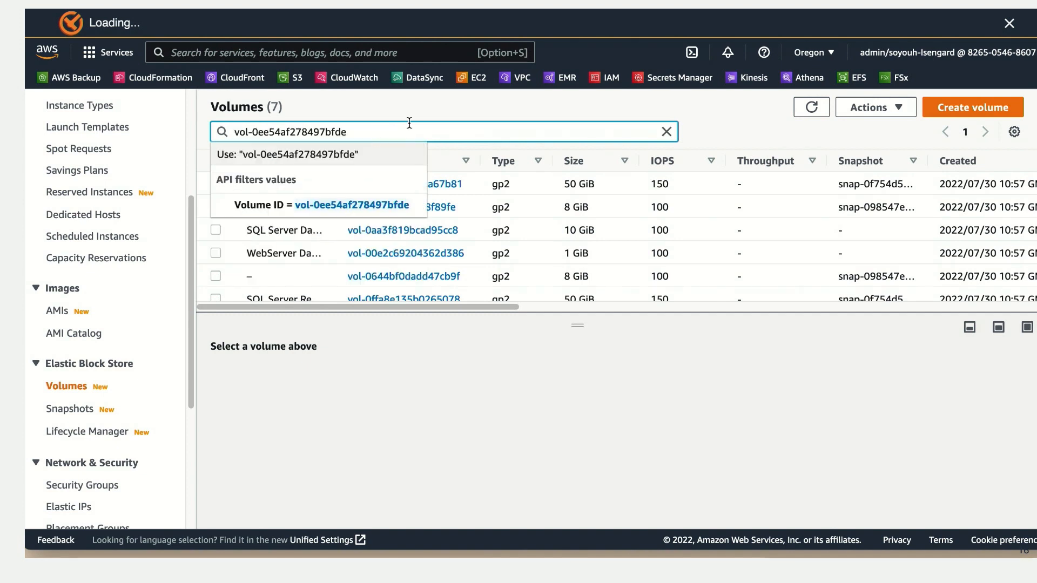
{"action": "key", "text": "Return"}
{"action": "left_click_drag", "start_coordinate": [410, 225], "coordinate": [729, 238]}
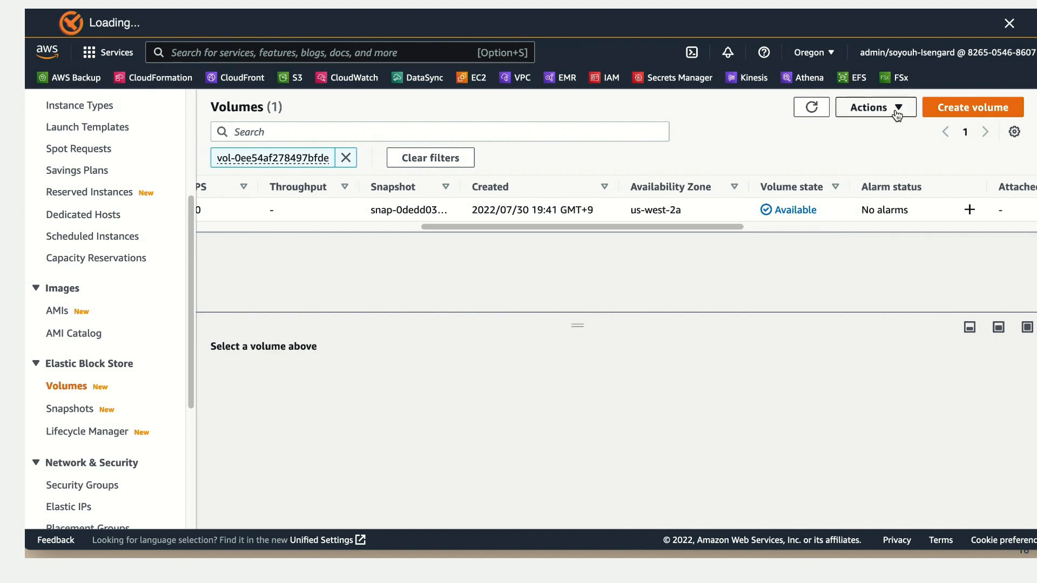
{"action": "left_click_drag", "start_coordinate": [734, 226], "coordinate": [863, 238]}
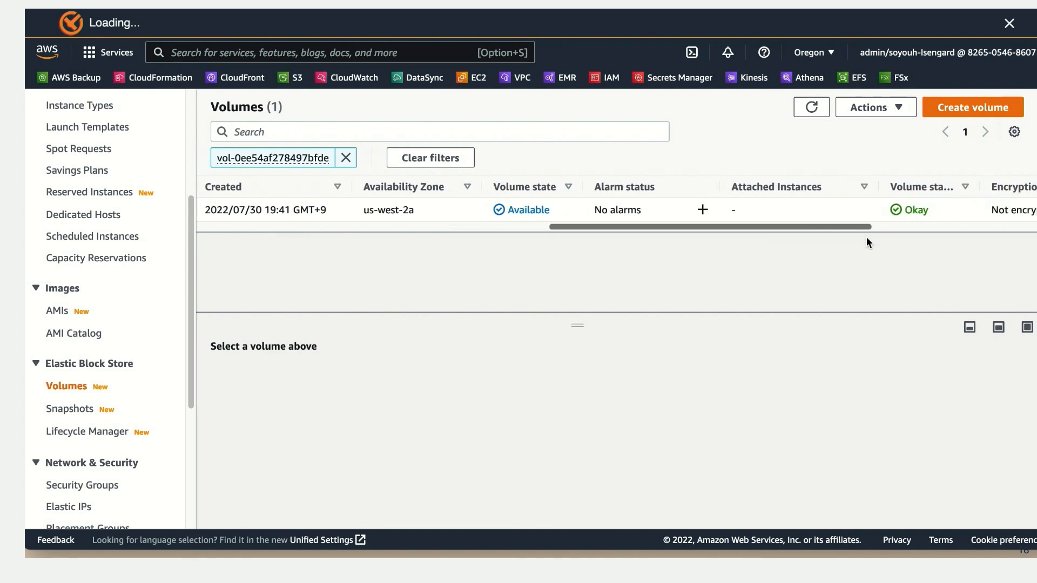
Step: Attach volume vol-0ee54af278497bfde to the SQL Server 2019 - Restore instance, keeping the device name xvdf
{"action": "left_click", "coordinate": [896, 108]}
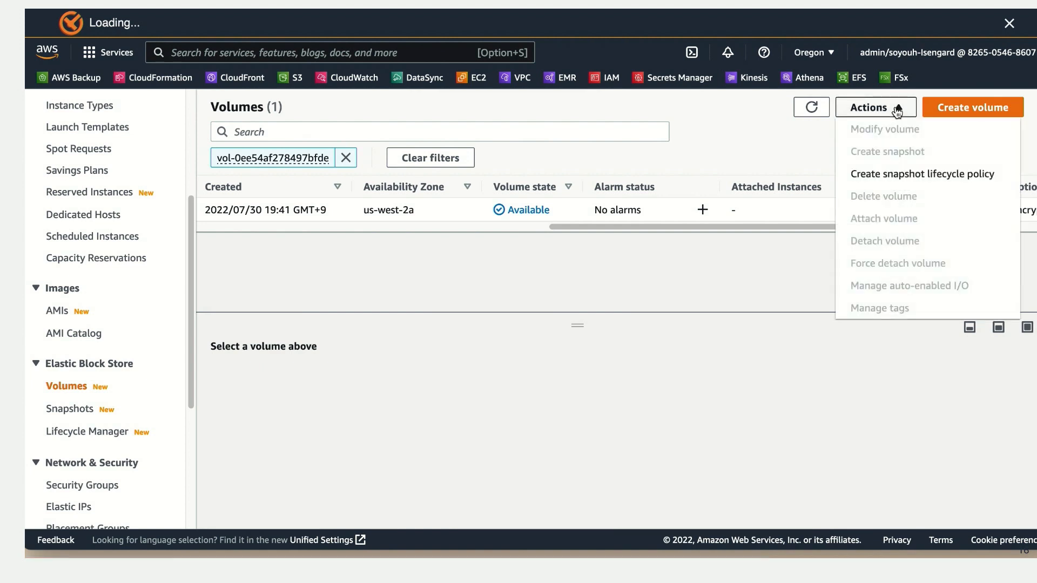
{"action": "left_click", "coordinate": [685, 209]}
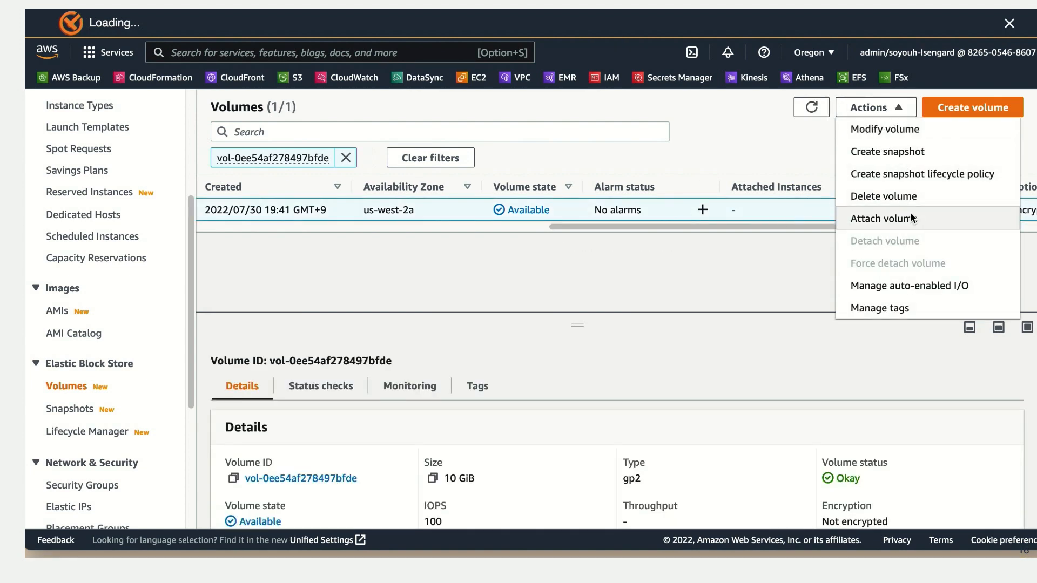
{"action": "left_click", "coordinate": [875, 219]}
{"action": "left_click", "coordinate": [306, 386]}
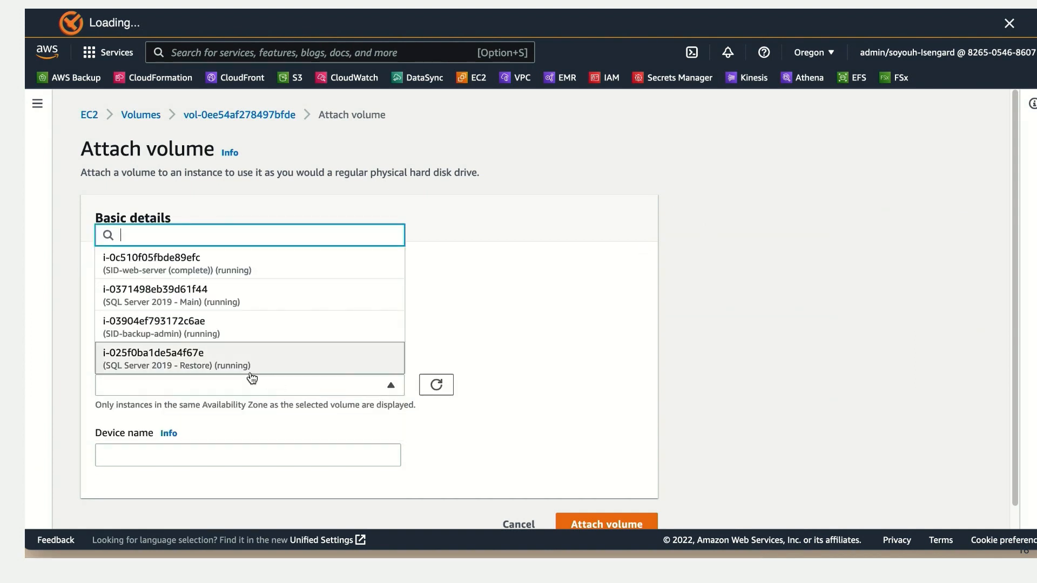
{"action": "left_click", "coordinate": [246, 369]}
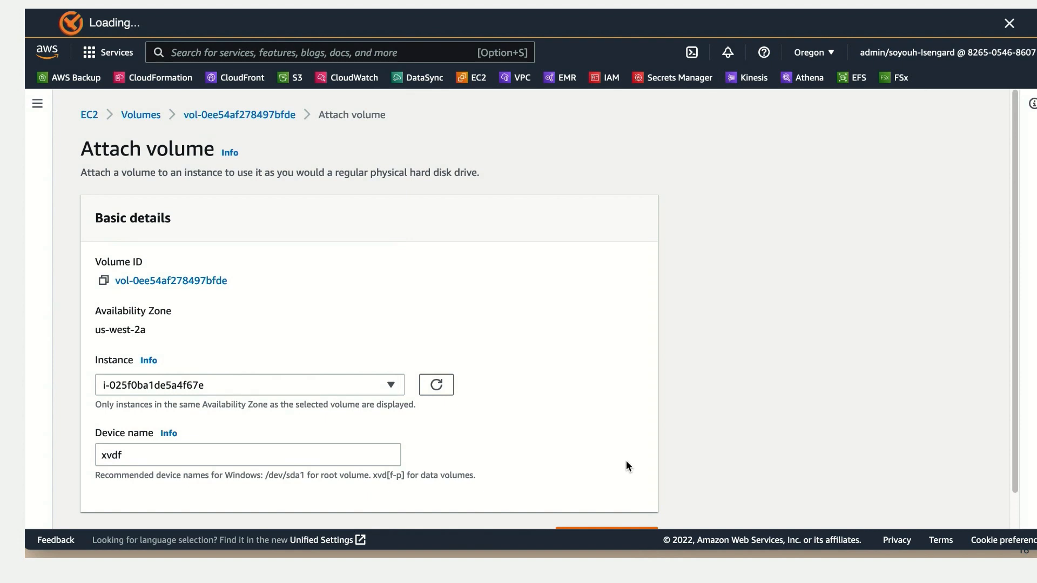
{"action": "scroll", "coordinate": [626, 458], "scroll_direction": "down", "scroll_amount": 1}
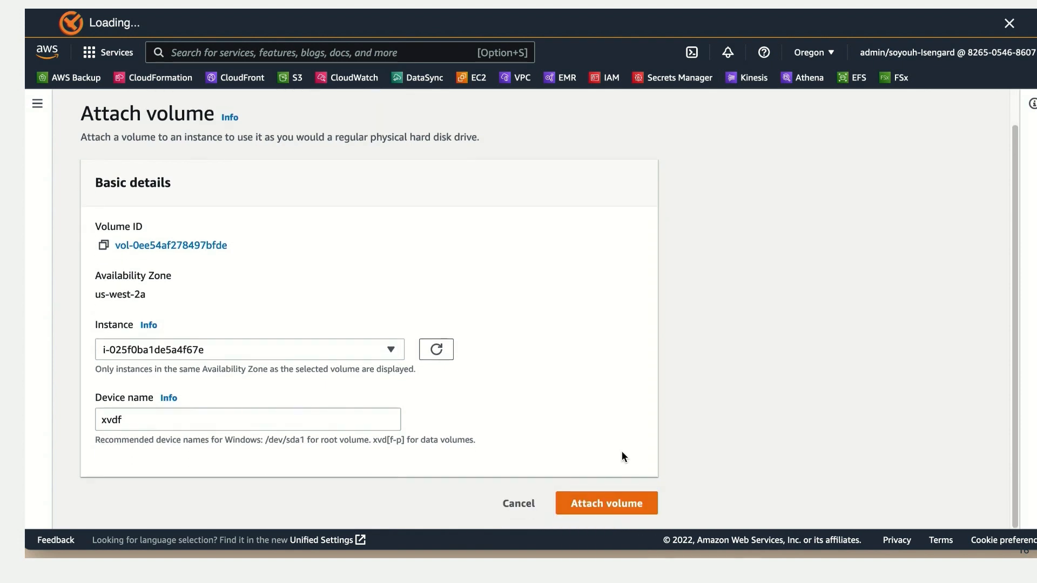
{"action": "left_click", "coordinate": [617, 506]}
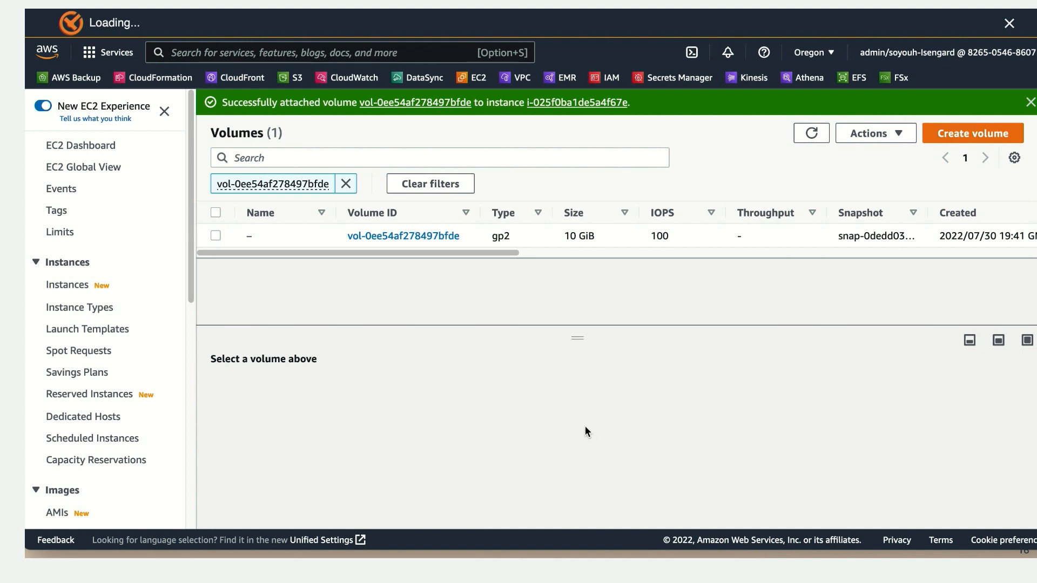
Step: Open the SQL Server 2019 - Restore instance and examine the block devices in its storage details
{"action": "left_click", "coordinate": [573, 105]}
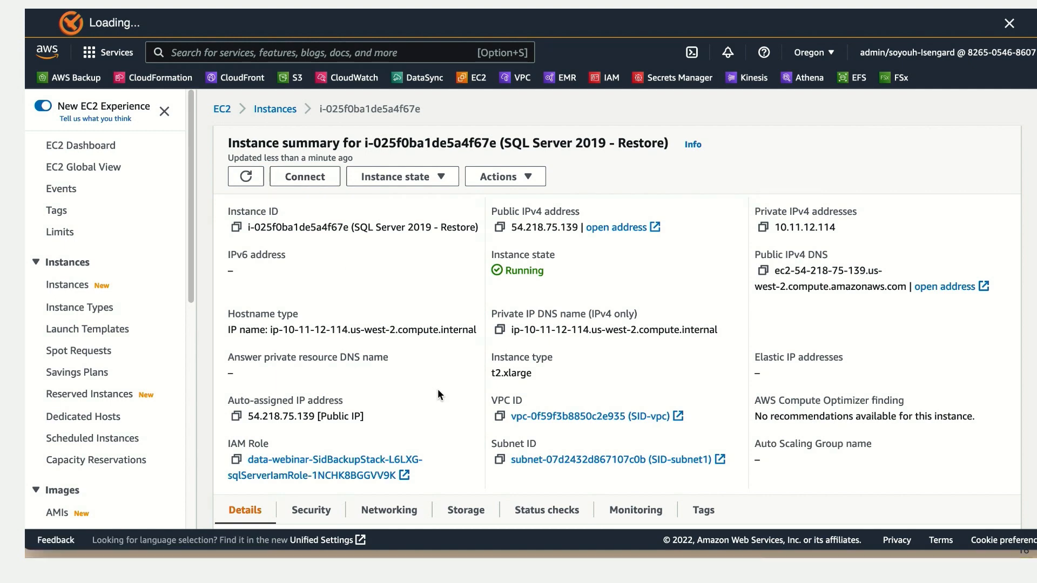
{"action": "scroll", "coordinate": [476, 411], "scroll_direction": "down", "scroll_amount": 2}
{"action": "left_click", "coordinate": [471, 444]}
{"action": "scroll", "coordinate": [529, 416], "scroll_direction": "down", "scroll_amount": 6}
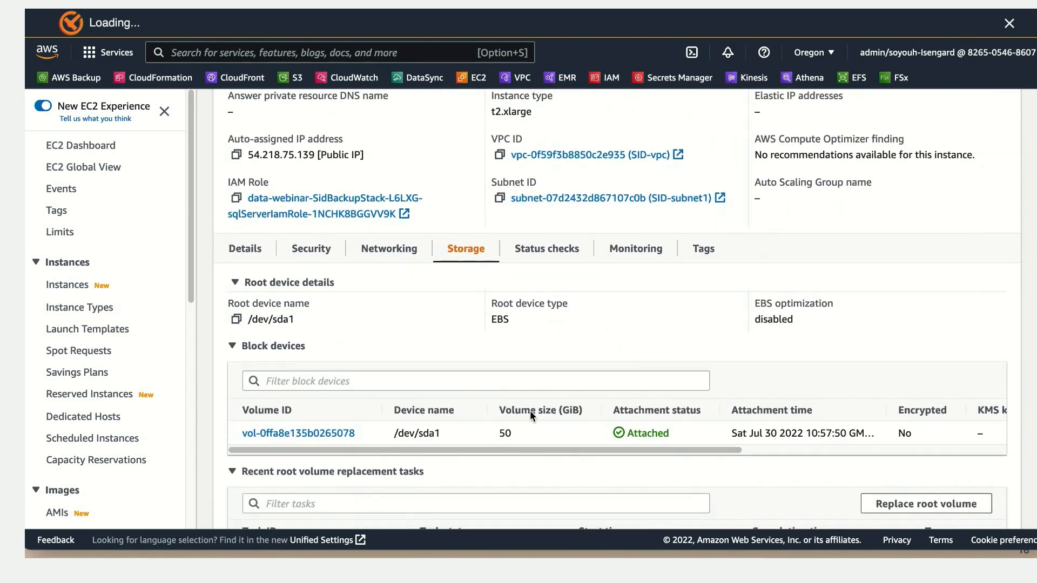
{"action": "scroll", "coordinate": [518, 365], "scroll_direction": "up", "scroll_amount": 3}
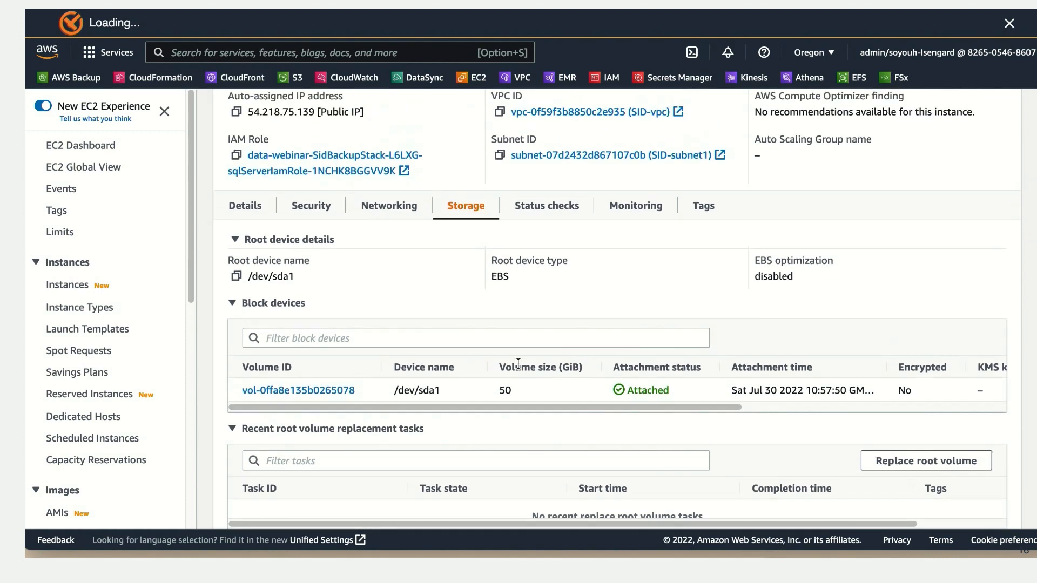
{"action": "scroll", "coordinate": [526, 348], "scroll_direction": "up", "scroll_amount": 7}
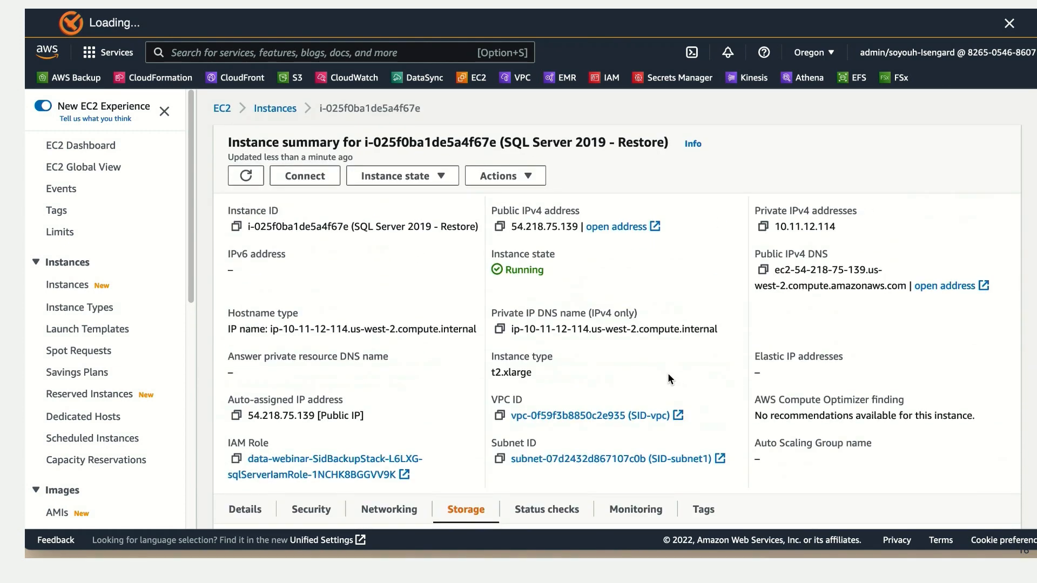
Step: Return to the refreshed instances list, select SQL Server 2019 - Restore and recheck its attached block devices
{"action": "left_click_drag", "start_coordinate": [433, 111], "coordinate": [313, 113]}
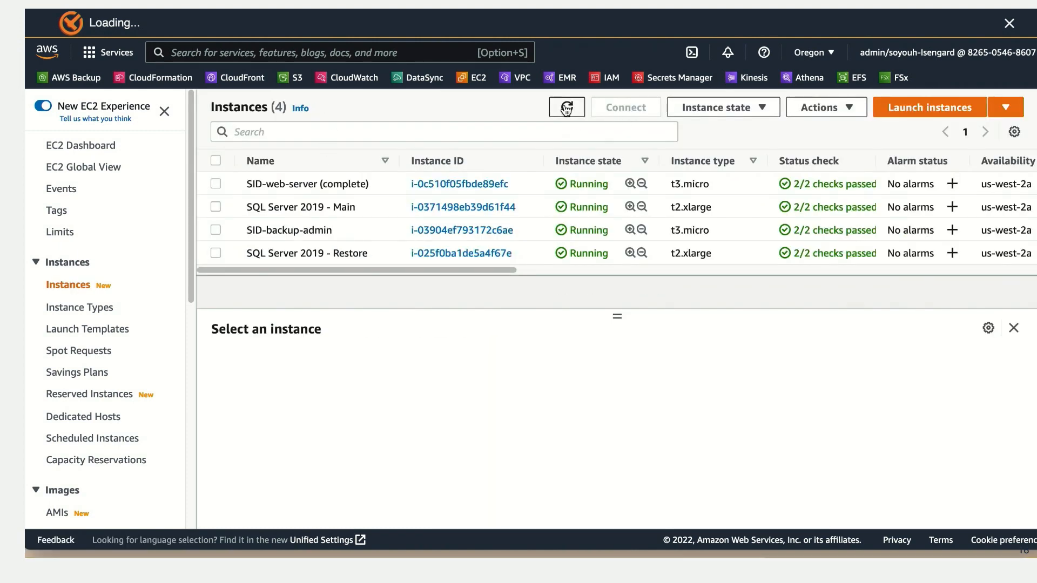
{"action": "left_click", "coordinate": [566, 108]}
{"action": "left_click", "coordinate": [404, 135]}
{"action": "left_click", "coordinate": [520, 346]}
{"action": "left_click", "coordinate": [317, 254]}
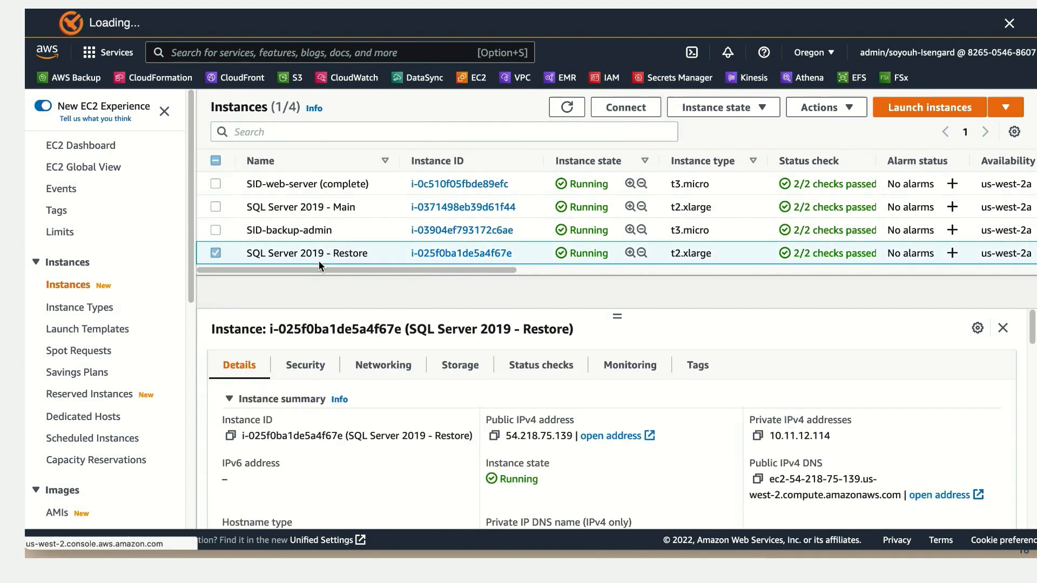
{"action": "left_click", "coordinate": [457, 373]}
{"action": "scroll", "coordinate": [710, 464], "scroll_direction": "down", "scroll_amount": 5}
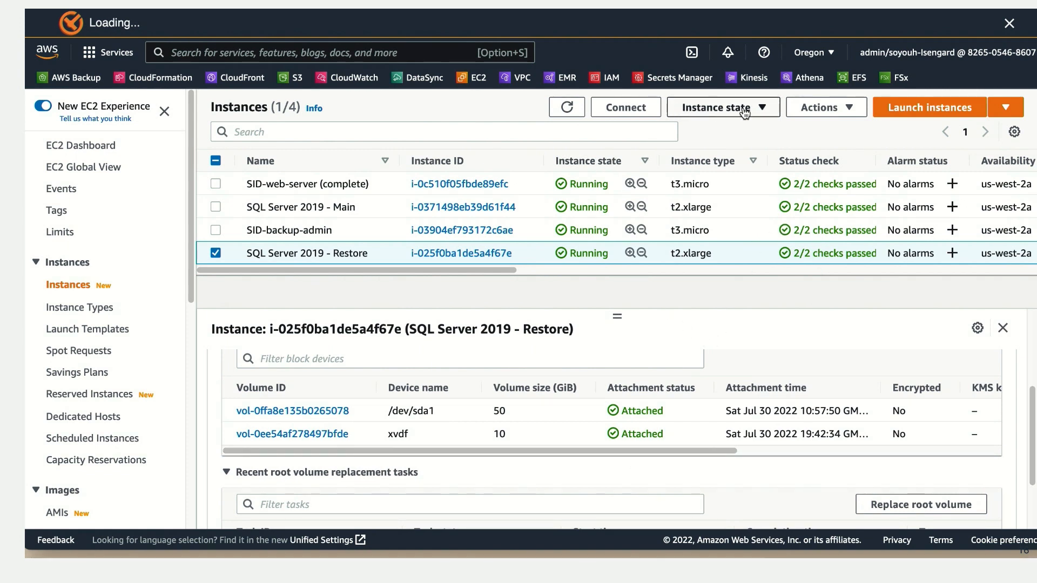
Step: Connect to the SQL Server 2019 - Restore instance through Session Manager and start diskpart
{"action": "left_click", "coordinate": [637, 110]}
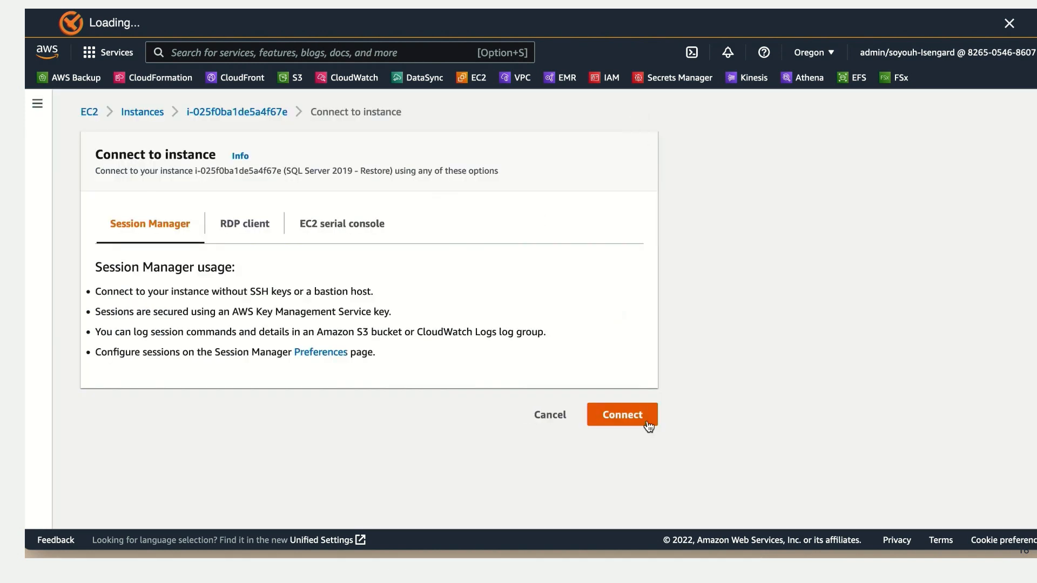
{"action": "left_click", "coordinate": [646, 422]}
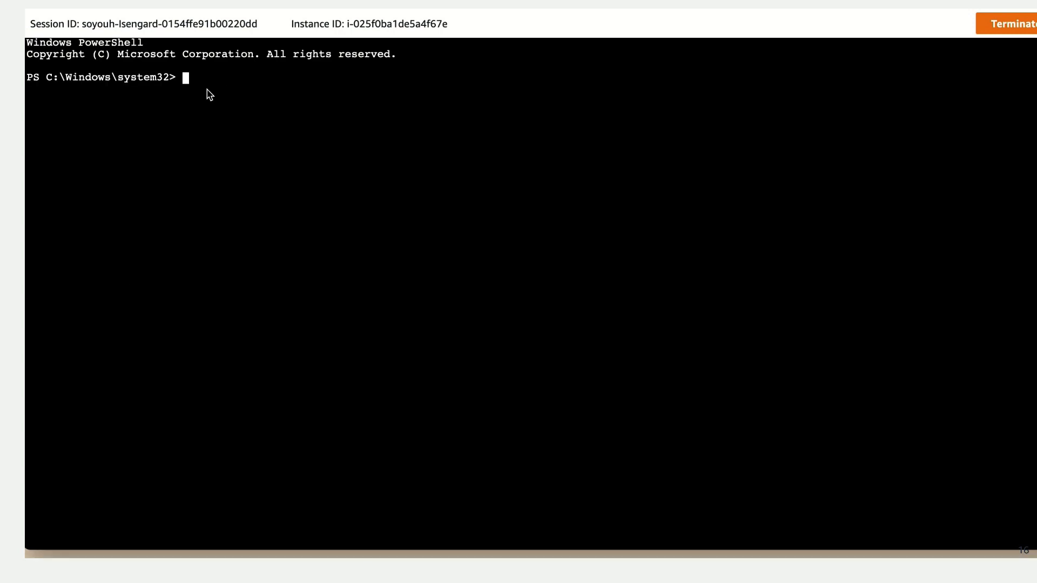
{"action": "type", "text": "diskpar"}
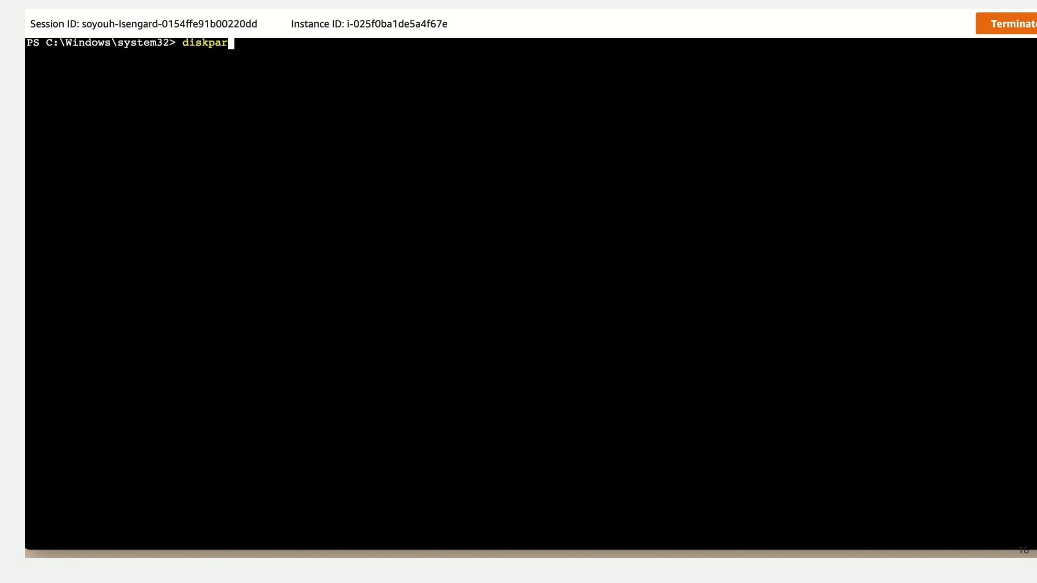
{"action": "type", "text": "t"}
{"action": "key", "text": "Return"}
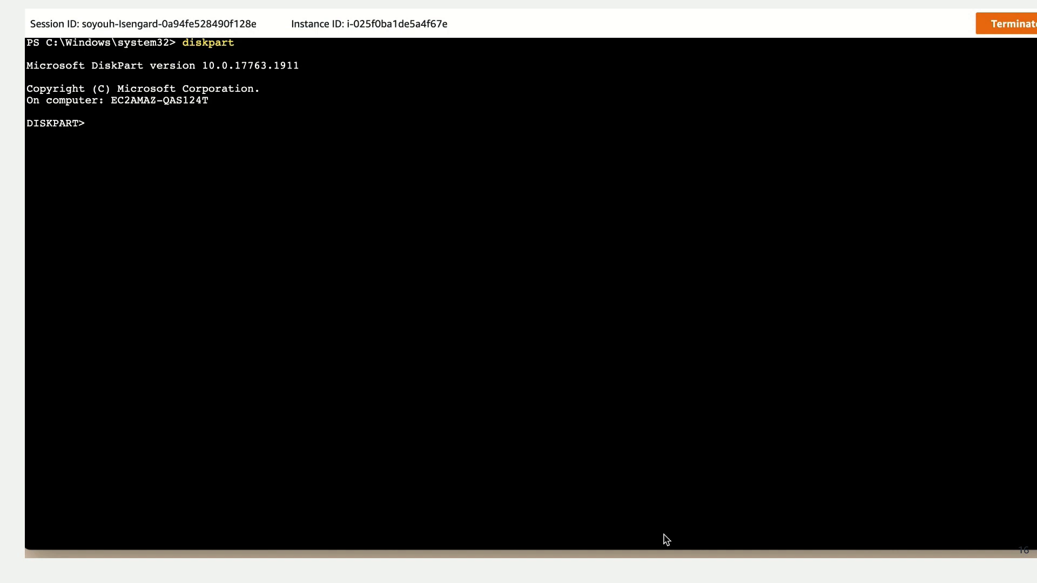
Step: List the disks in DiskPart, then select disk 1 and bring it online
{"action": "type", "text": "list disk"}
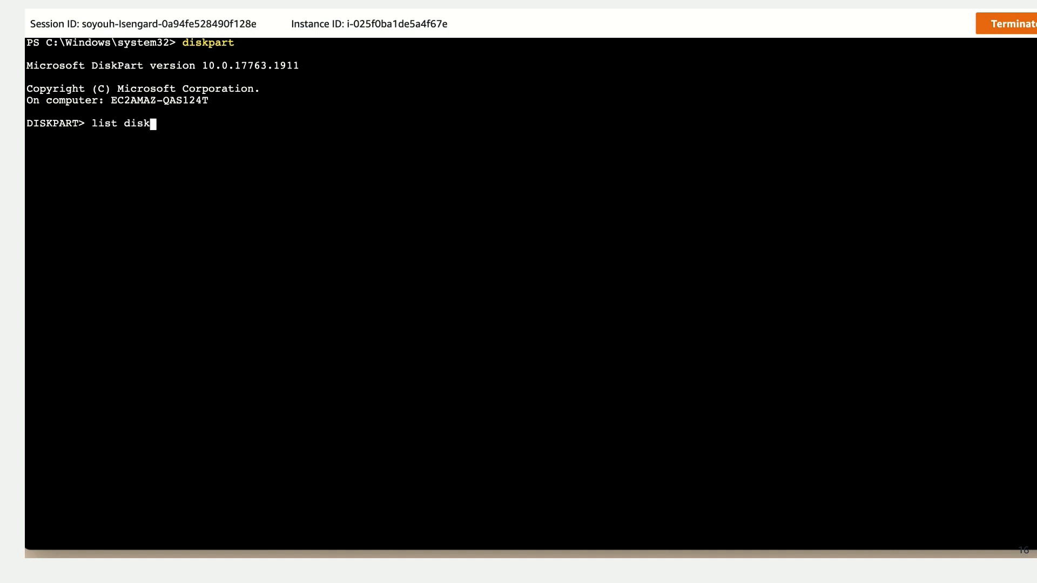
{"action": "key", "text": "Return"}
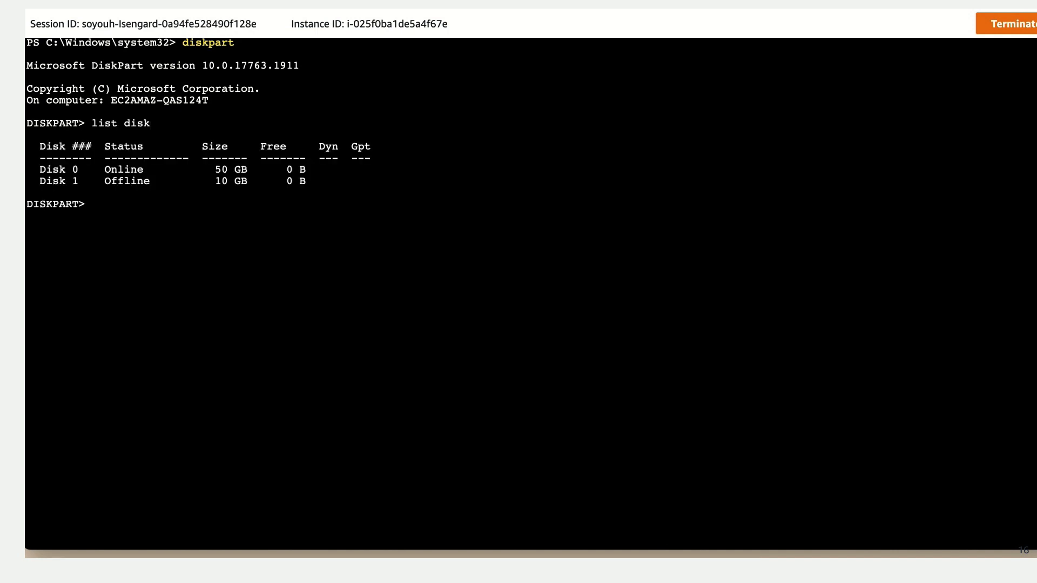
{"action": "type", "text": "select disk 1"}
{"action": "key", "text": "Return"}
{"action": "type", "text": "online disk"}
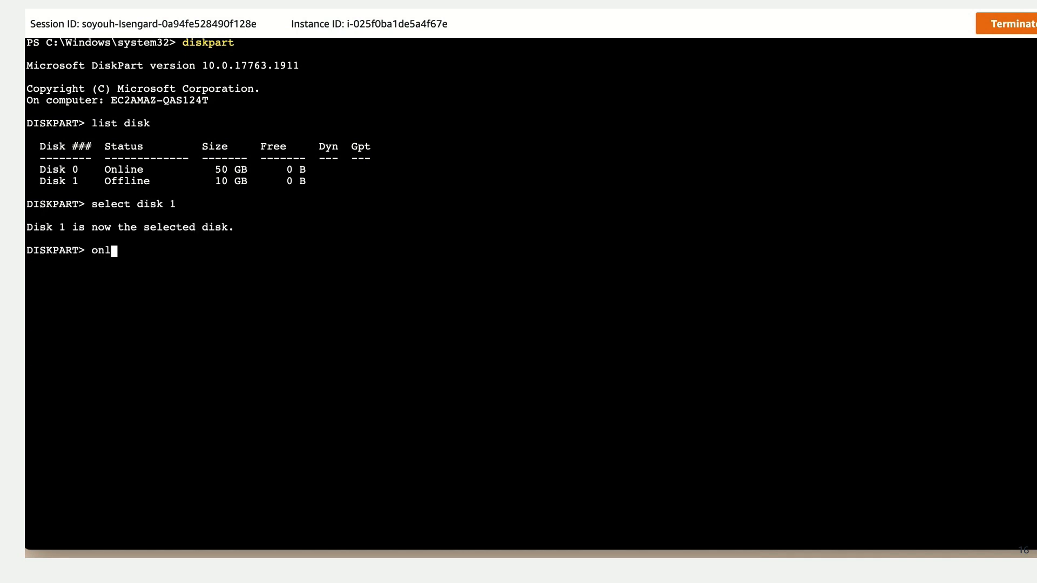
{"action": "key", "text": "Return"}
Step: Clear the readonly attribute of the selected disk with "attributes disk clear readonly" and exit DiskPart
{"action": "type", "text": "attributes disk clear readonly"}
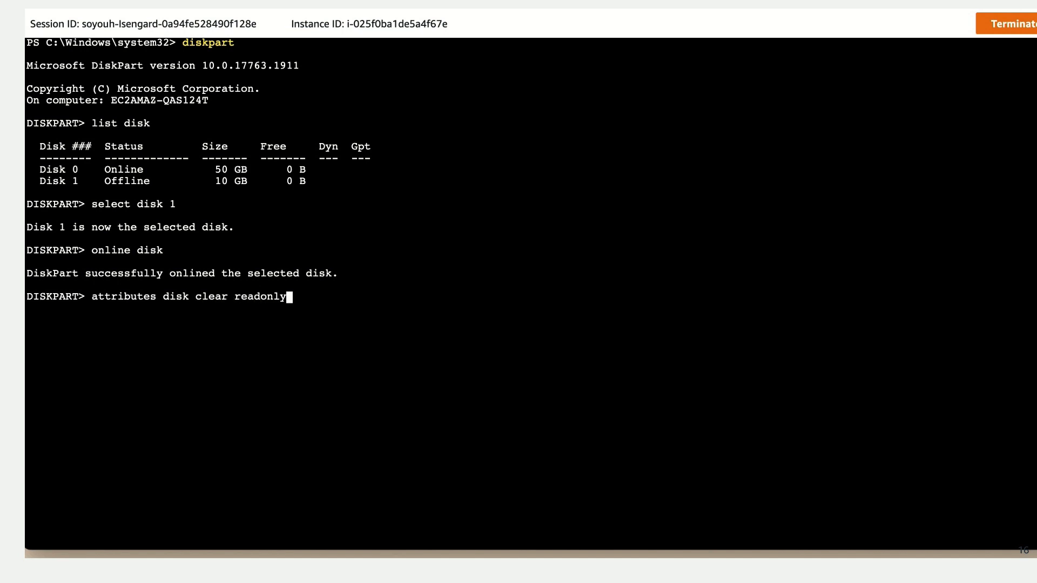
{"action": "key", "text": "Return"}
{"action": "type", "text": "exi"}
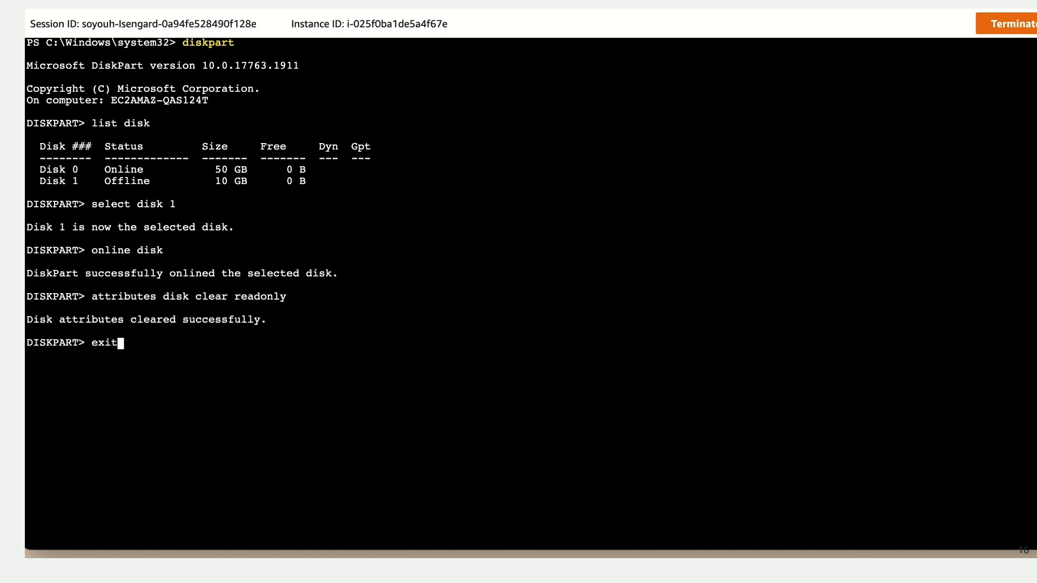
{"action": "type", "text": "t"}
{"action": "key", "text": "Return"}
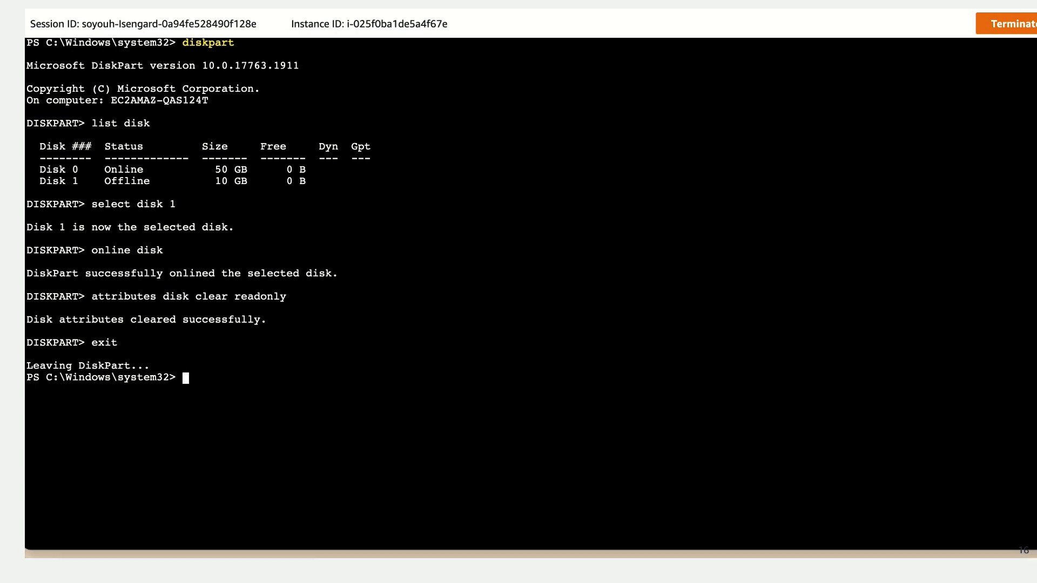
Step: Start sqlcmd and attach the AdventureWorks database from D:\sql\AdventureWorksDB.mdf and D:\sql\AdventureWorksDB.ldf with CREATE DATABASE FOR ATTACH
{"action": "type", "text": "sqlcmd"}
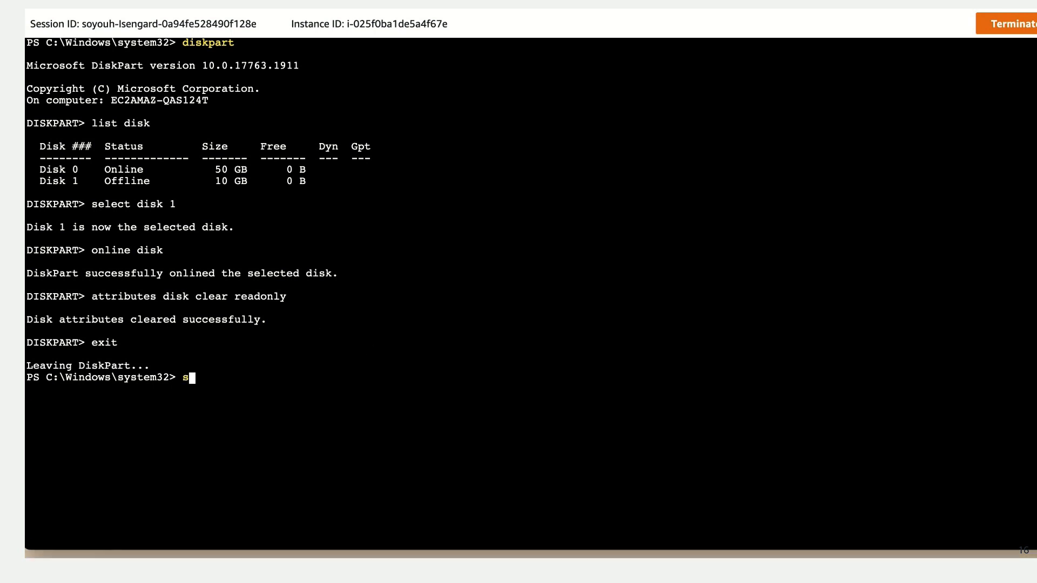
{"action": "key", "text": "Return"}
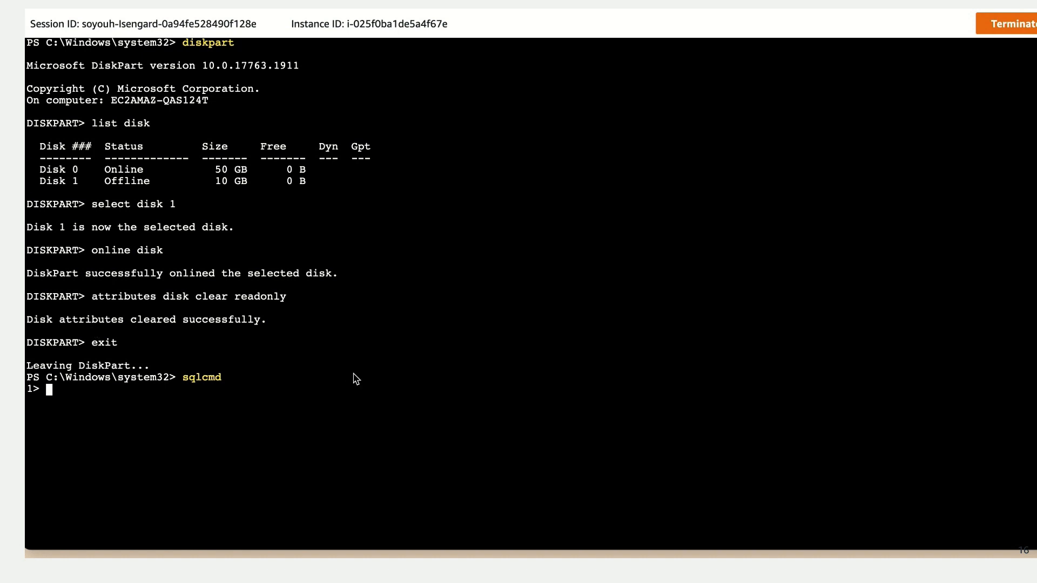
{"action": "type", "text": "CREATE DATABASE AdventureWorks         ON (FILENAME = 'D:\\sql\\AdventureWorksDB.mdf'),     (FILENAME = 'D:\\sql\\AdventureWorksDB.ldf')     FOR ATTACH;"}
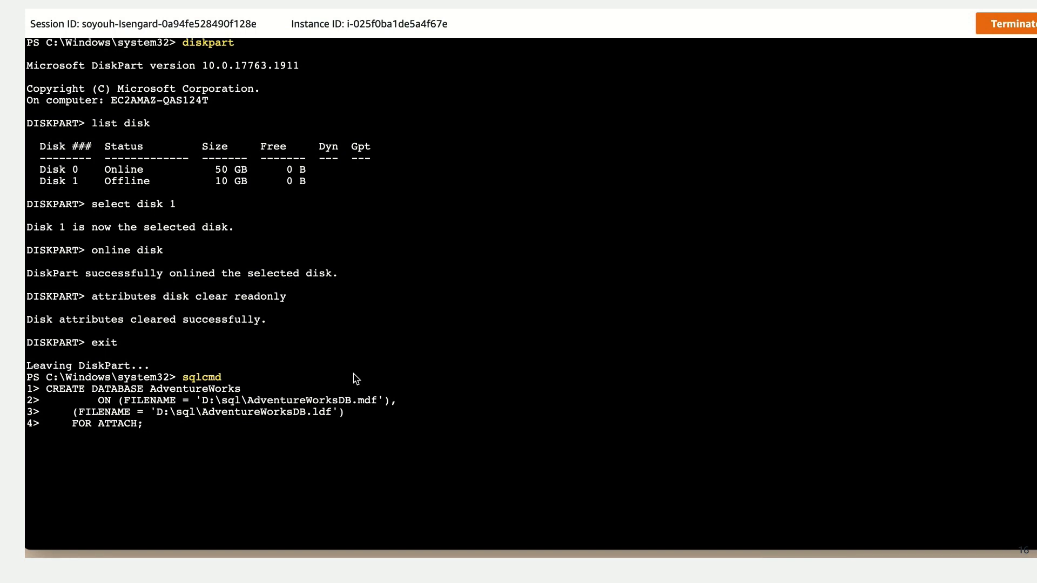
{"action": "key", "text": "Return"}
{"action": "type", "text": "GO"}
{"action": "key", "text": "Return"}
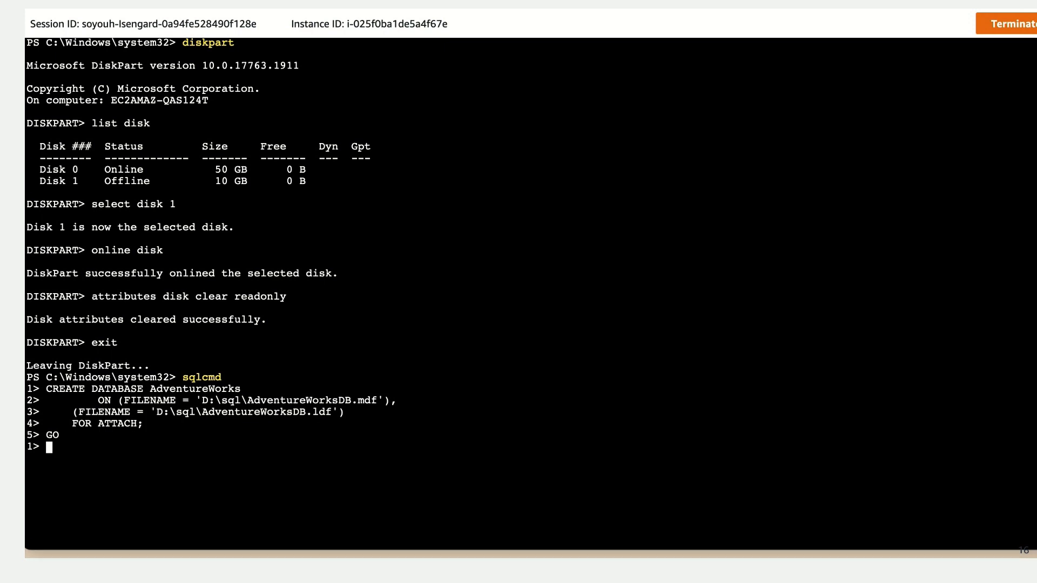
Step: Query TABLE_NAME from AdventureWorks.information_schema.tables to list the attached database's tables
{"action": "type", "text": "SELECT TABLE_NAME from AdventureWorks.information_schema.tables"}
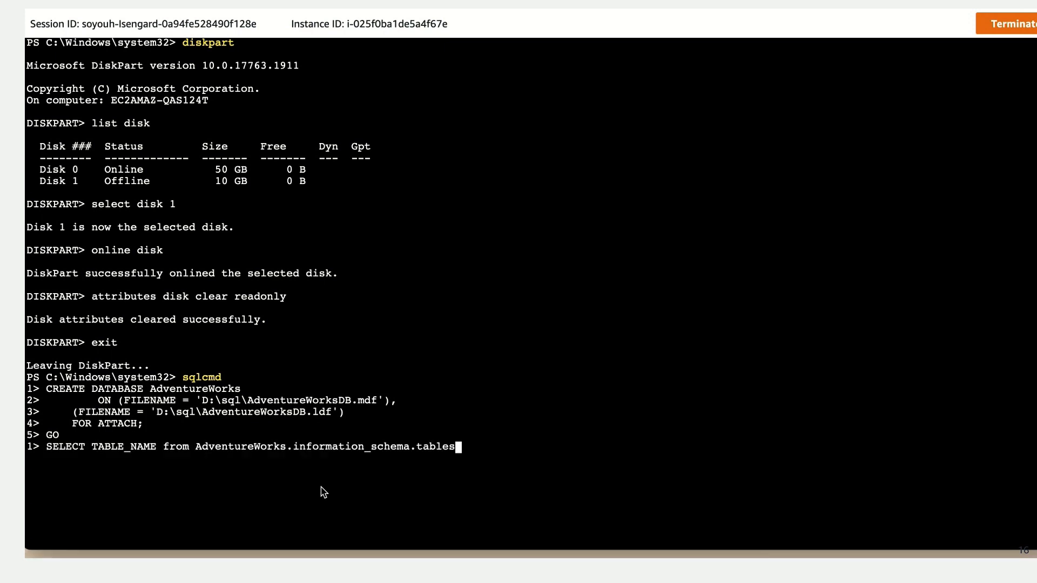
{"action": "key", "text": "Return"}
{"action": "type", "text": "GO"}
{"action": "key", "text": "Return"}
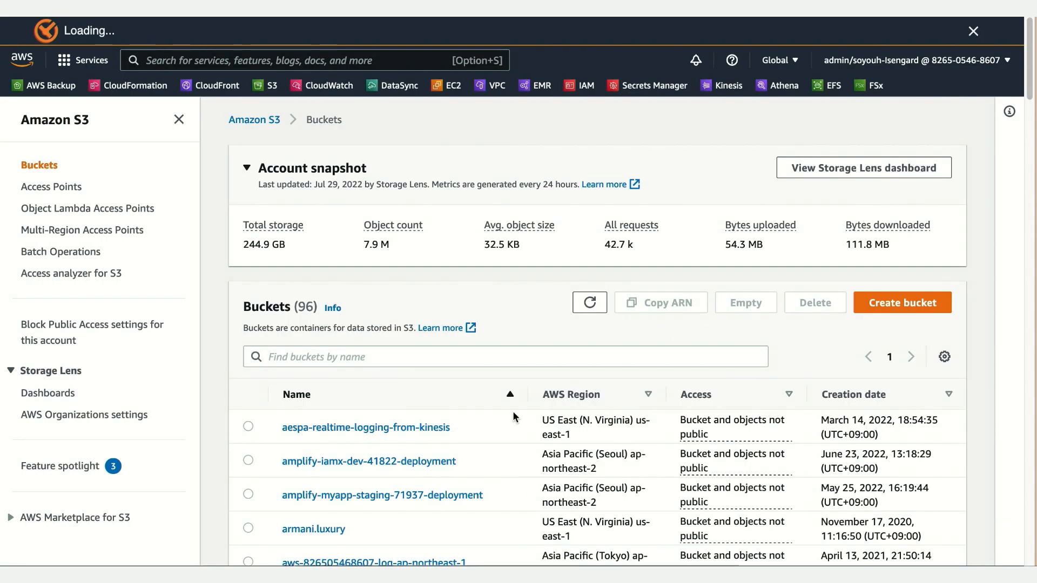
Step: In the Amazon S3 buckets list, find the sid-backup-974100b0-0faa-11ed-87e1-0a7f92b02177 bucket and open its parquet/ folder
{"action": "scroll", "coordinate": [479, 401], "scroll_direction": "down", "scroll_amount": 15}
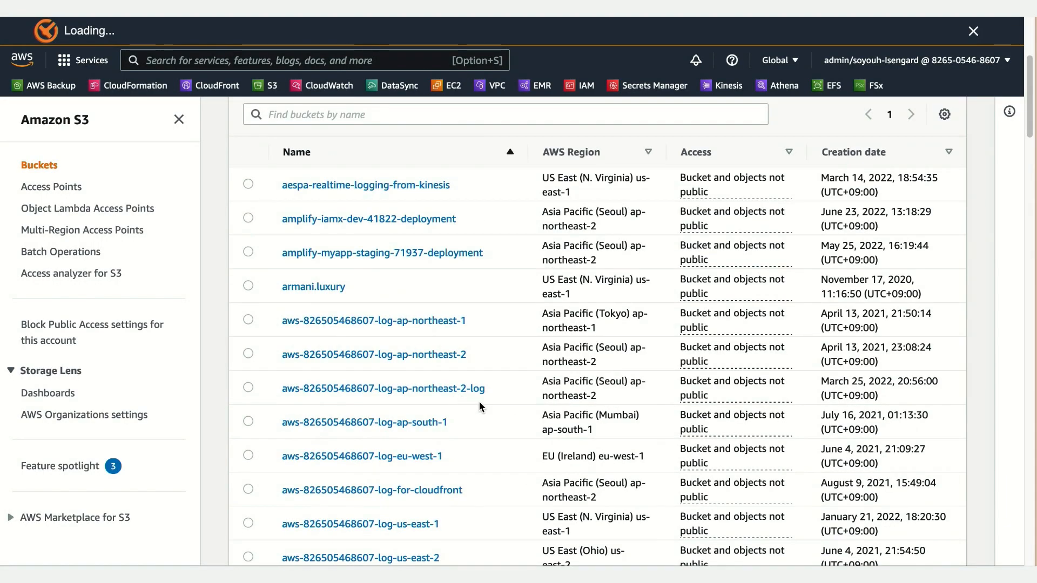
{"action": "scroll", "coordinate": [485, 415], "scroll_direction": "down", "scroll_amount": 15}
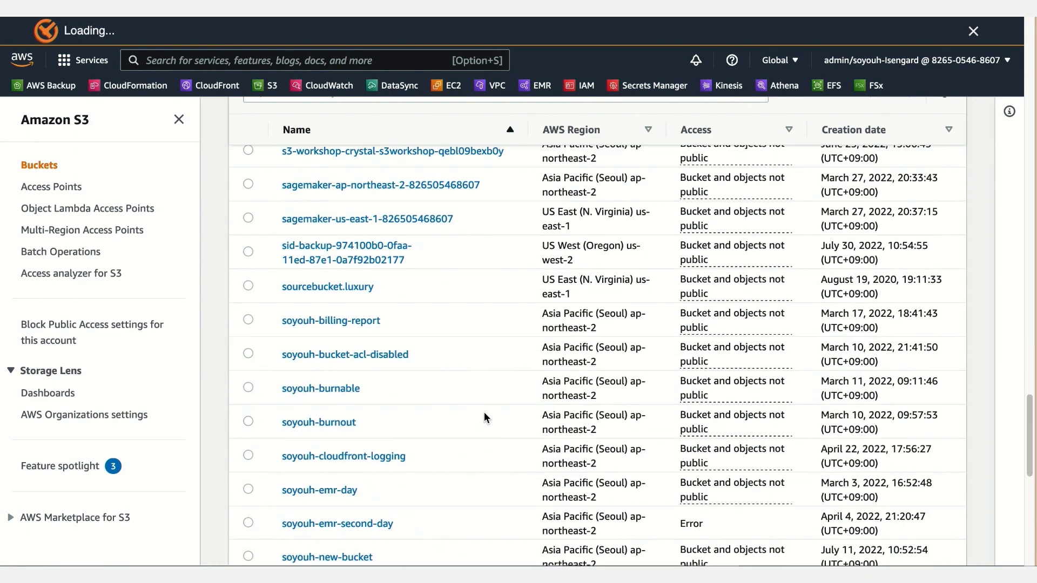
{"action": "scroll", "coordinate": [485, 415], "scroll_direction": "up", "scroll_amount": 2}
{"action": "scroll", "coordinate": [484, 412], "scroll_direction": "down", "scroll_amount": 3}
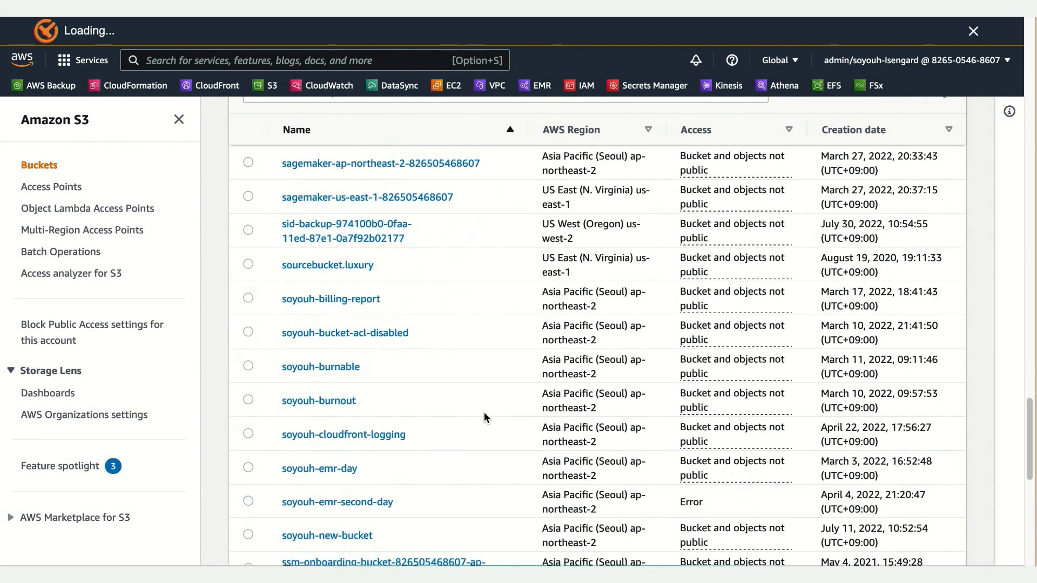
{"action": "scroll", "coordinate": [484, 412], "scroll_direction": "up", "scroll_amount": 1}
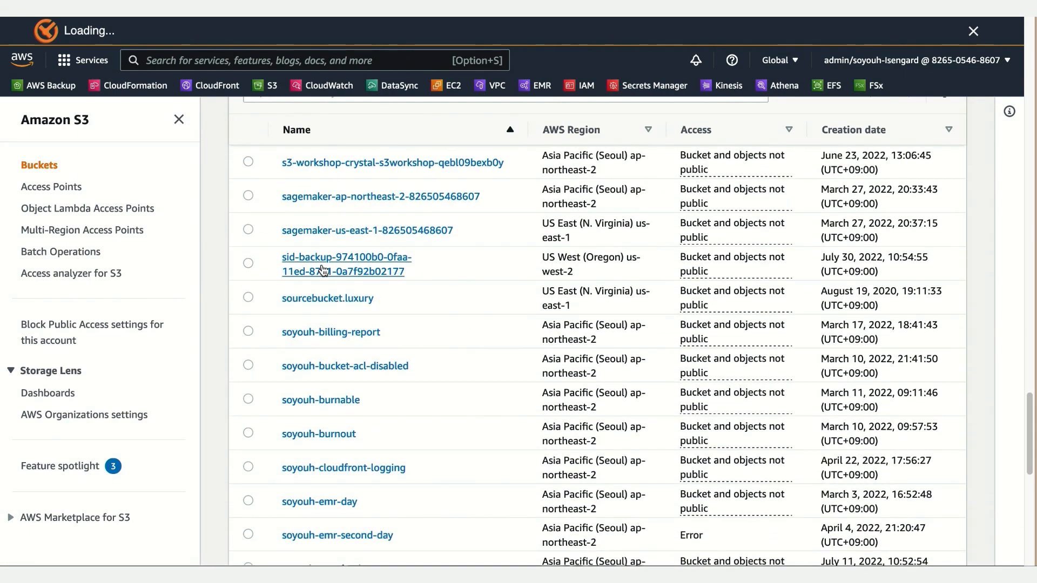
{"action": "left_click_drag", "start_coordinate": [274, 257], "coordinate": [413, 272]}
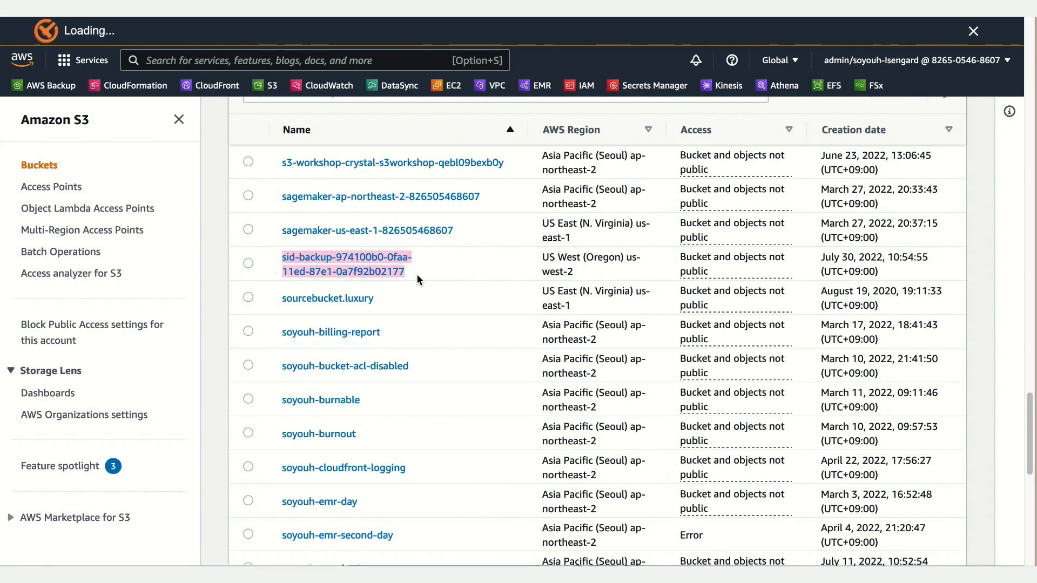
{"action": "left_click", "coordinate": [381, 264]}
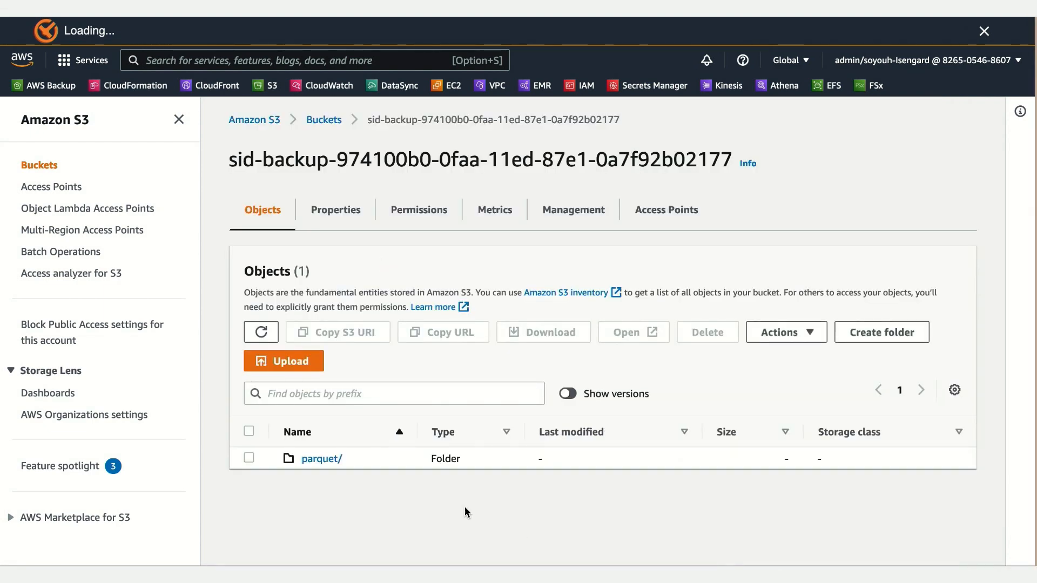
{"action": "left_click", "coordinate": [330, 466]}
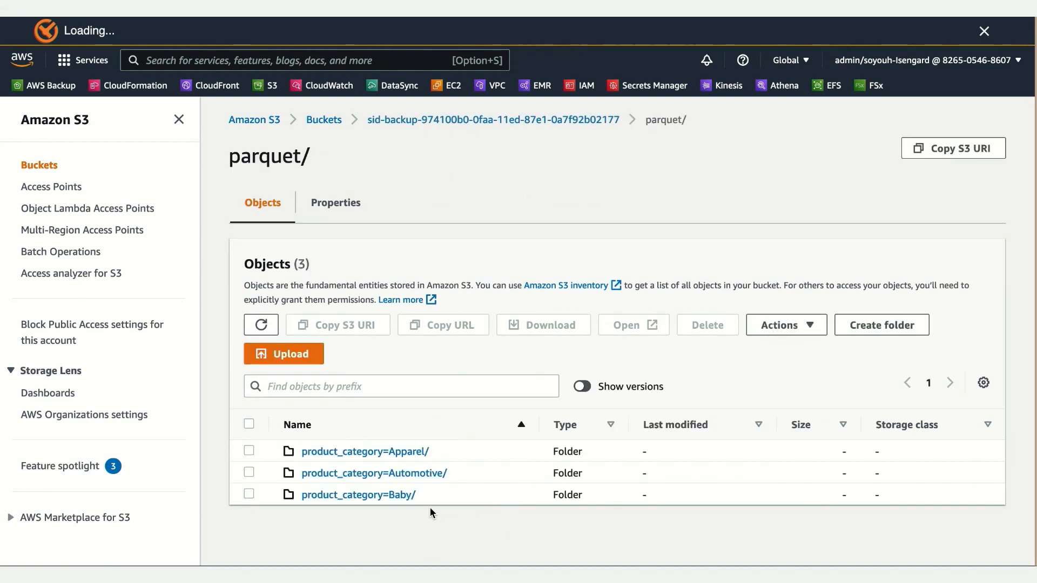
Step: Open the product_category=Baby/ folder and look through its parquet files
{"action": "left_click", "coordinate": [407, 503]}
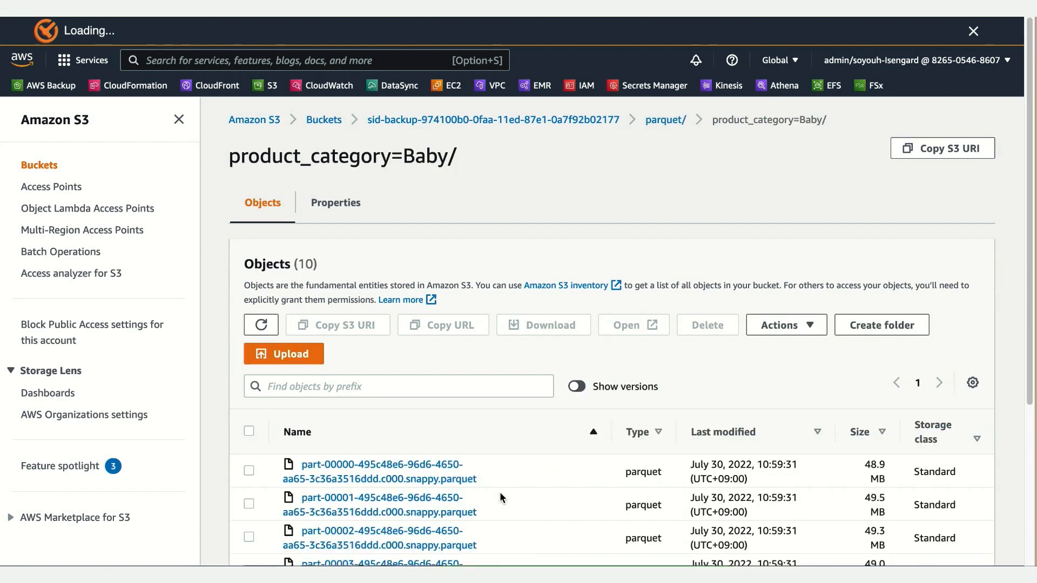
{"action": "scroll", "coordinate": [500, 491], "scroll_direction": "down", "scroll_amount": 4}
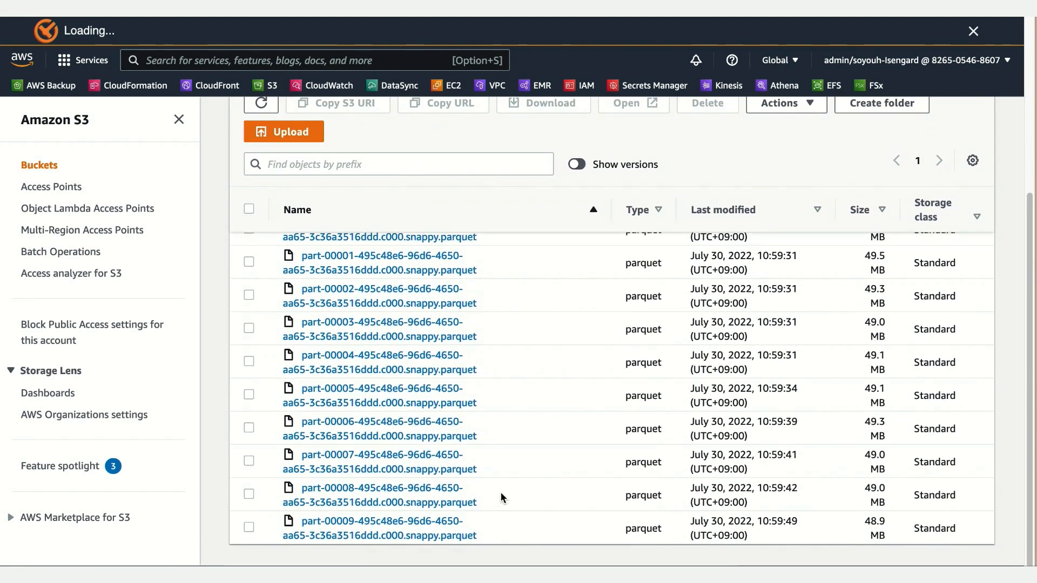
{"action": "scroll", "coordinate": [502, 495], "scroll_direction": "up", "scroll_amount": 4}
{"action": "scroll", "coordinate": [500, 492], "scroll_direction": "up", "scroll_amount": 1}
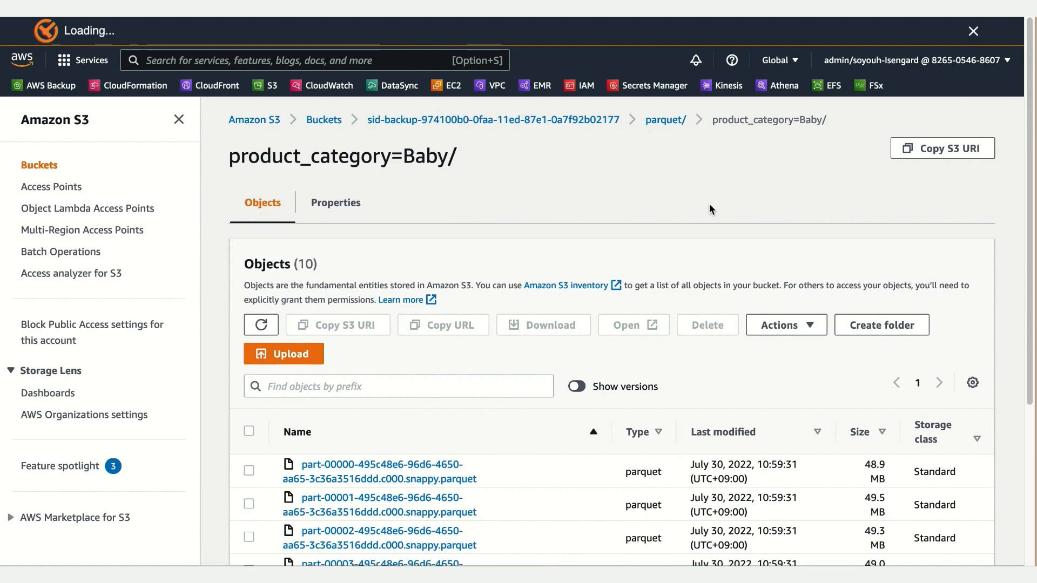
Step: Return to the parquet/ folder, open product_category=Automotive/ and look through its files
{"action": "left_click", "coordinate": [669, 119]}
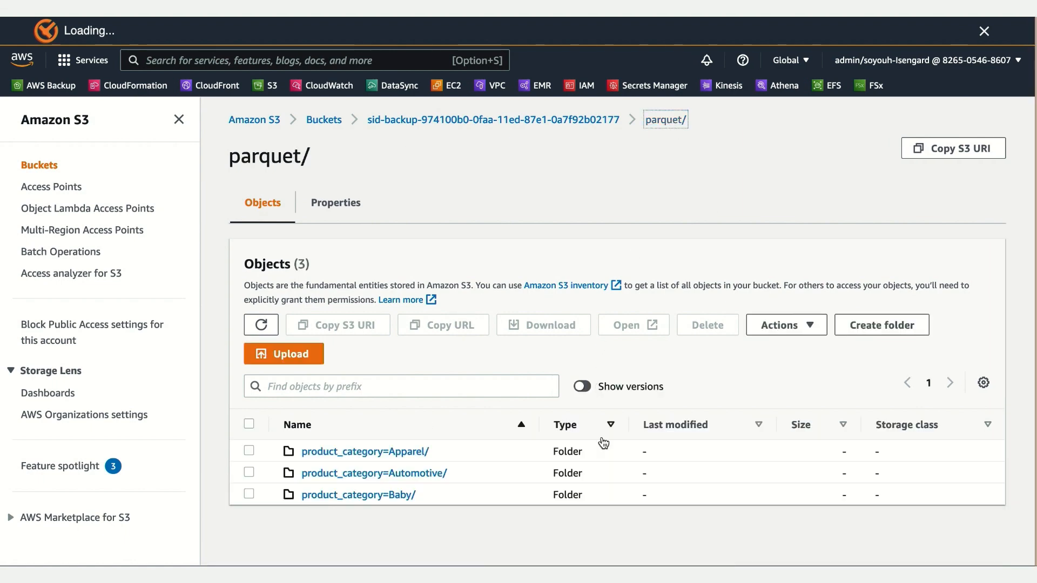
{"action": "left_click", "coordinate": [439, 475]}
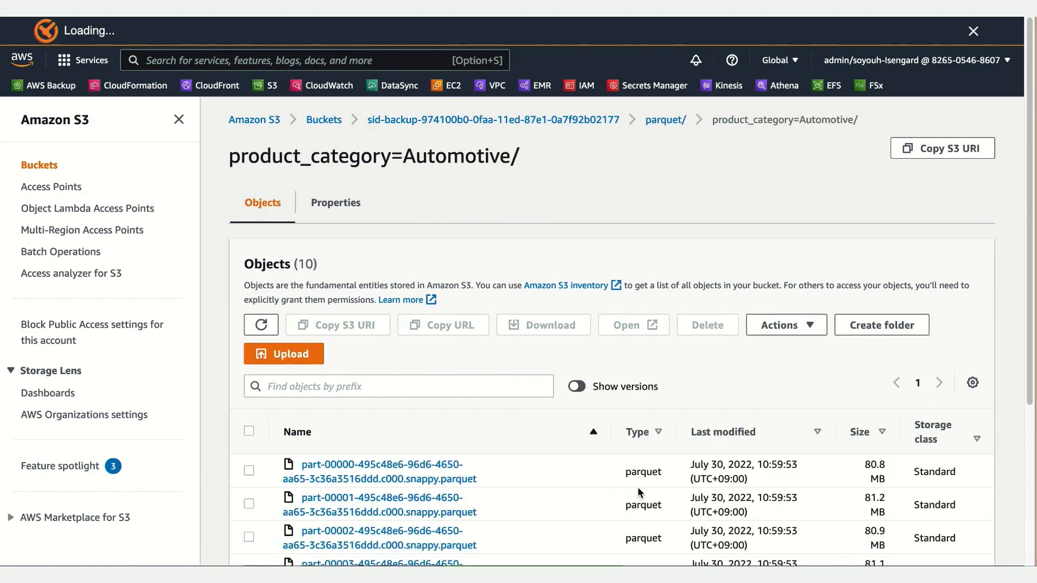
{"action": "scroll", "coordinate": [648, 488], "scroll_direction": "down", "scroll_amount": 5}
{"action": "scroll", "coordinate": [666, 490], "scroll_direction": "up", "scroll_amount": 5}
Step: Go back to the parquet/ folder, open product_category=Apparel/ and examine its parquet files
{"action": "left_click", "coordinate": [664, 120]}
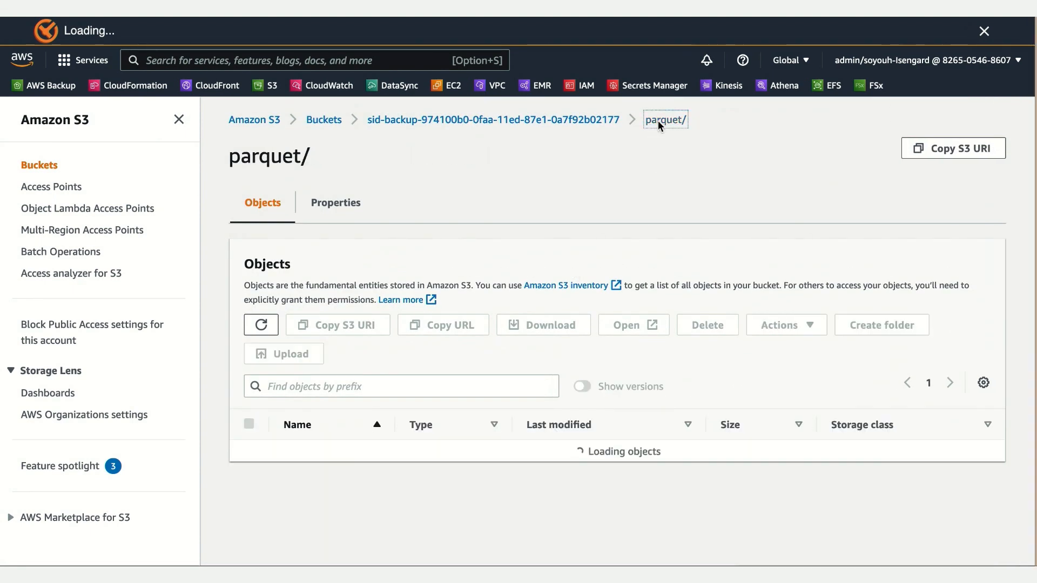
{"action": "left_click", "coordinate": [395, 456]}
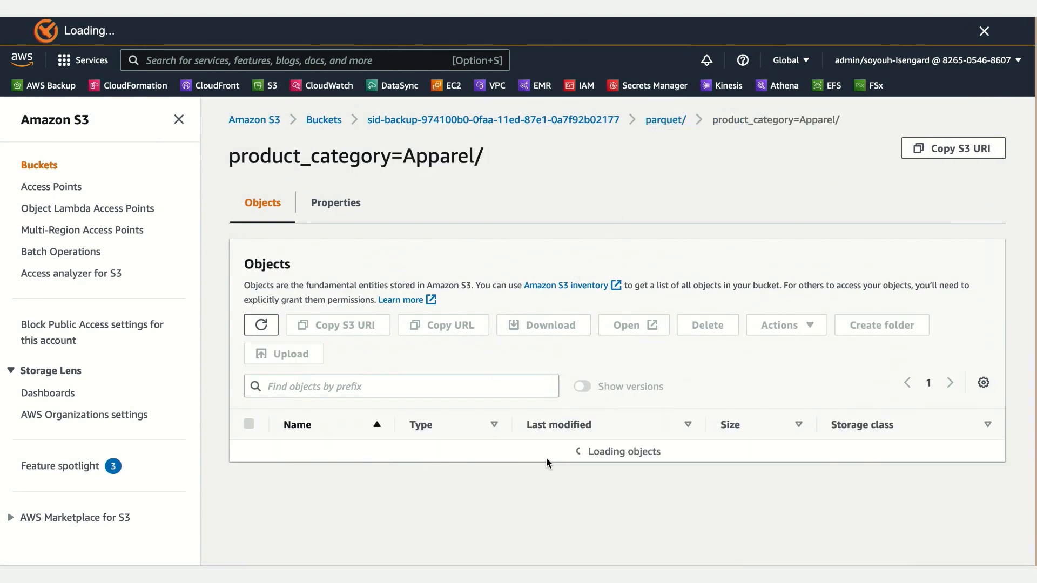
{"action": "scroll", "coordinate": [613, 472], "scroll_direction": "down", "scroll_amount": 2}
{"action": "scroll", "coordinate": [613, 471], "scroll_direction": "down", "scroll_amount": 3}
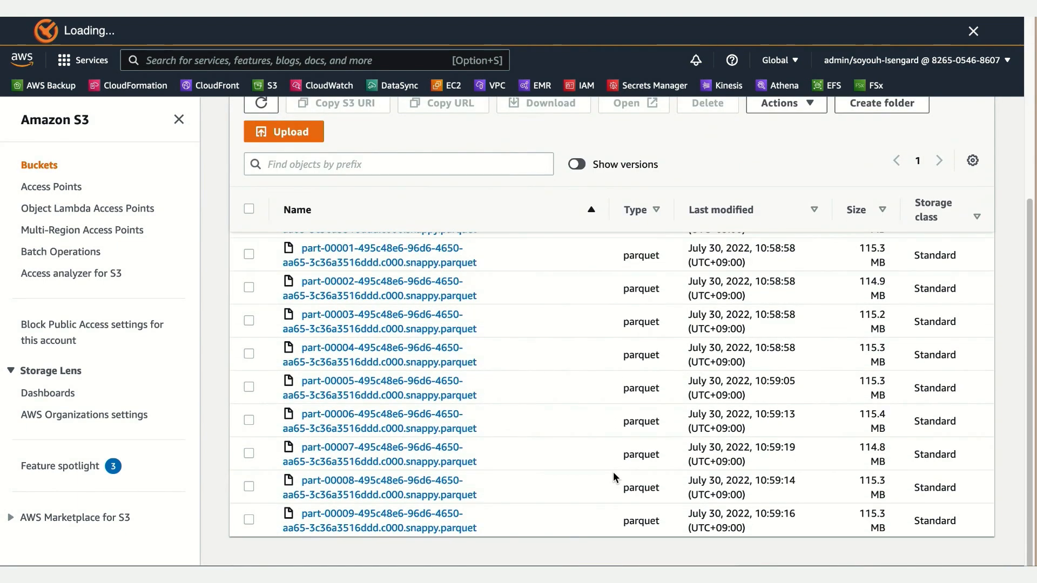
{"action": "scroll", "coordinate": [612, 477], "scroll_direction": "up", "scroll_amount": 3}
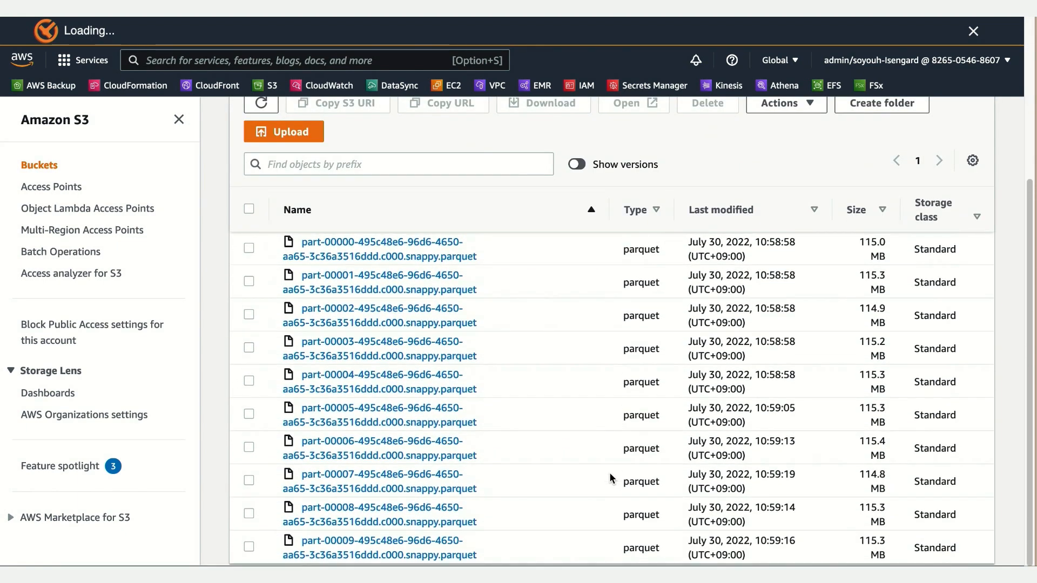
{"action": "scroll", "coordinate": [610, 478], "scroll_direction": "up", "scroll_amount": 4}
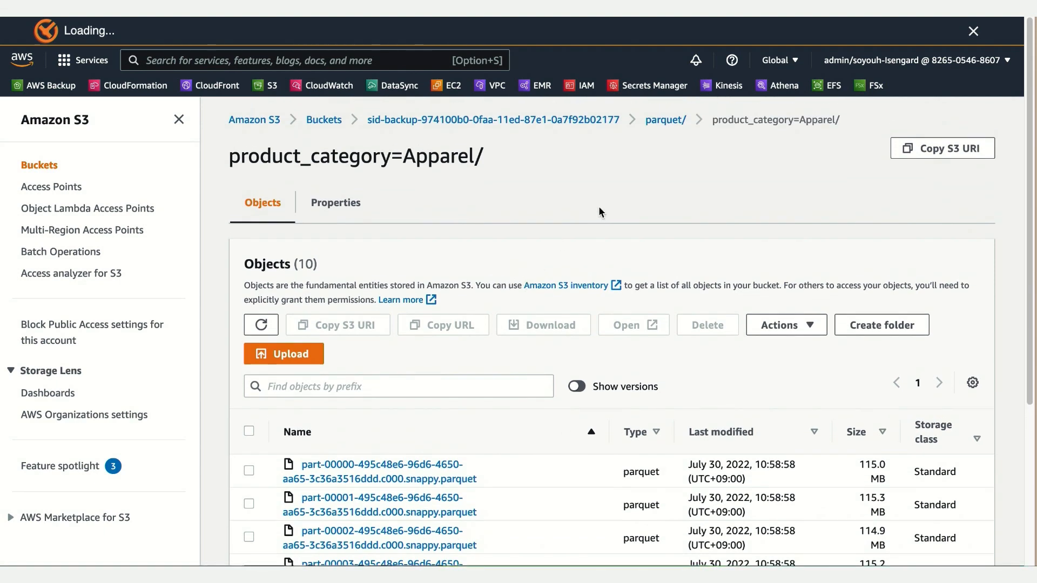
Step: Switch to the Amazon Athena query editor, expand the amazon_reviews_parquet table and review its columns
{"action": "left_click", "coordinate": [785, 86]}
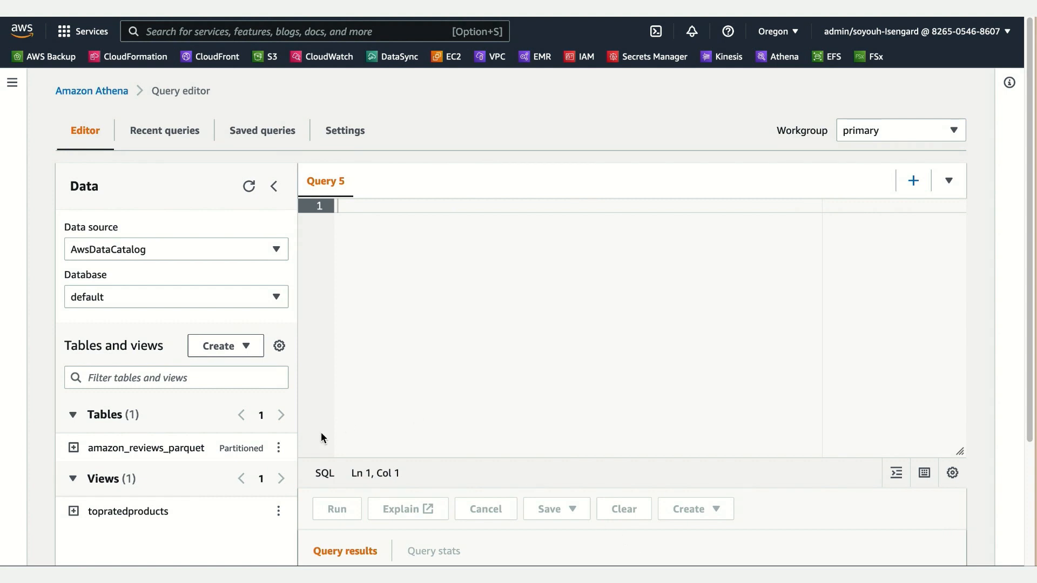
{"action": "scroll", "coordinate": [262, 449], "scroll_direction": "down", "scroll_amount": 2}
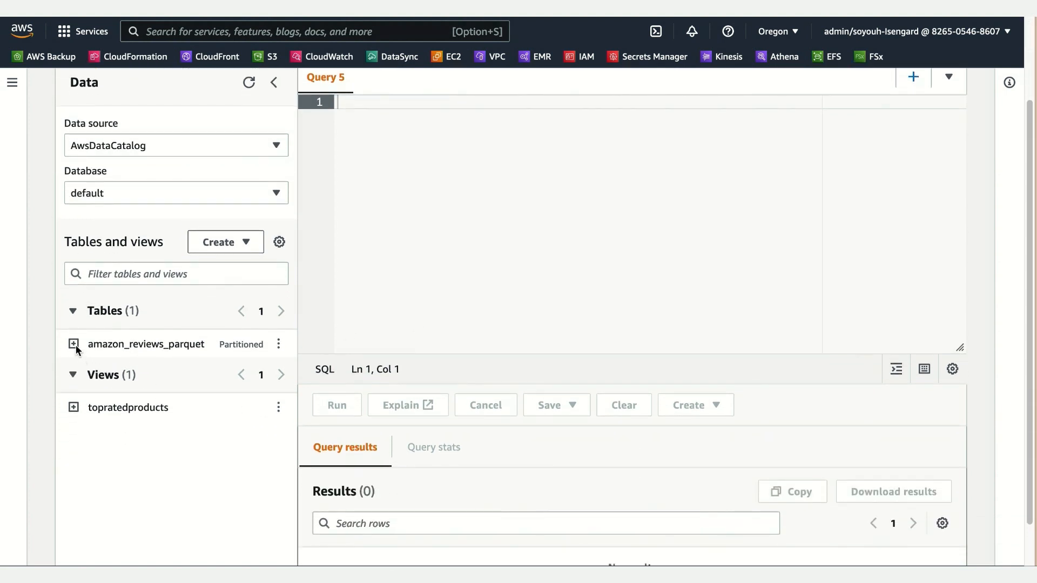
{"action": "left_click", "coordinate": [73, 345]}
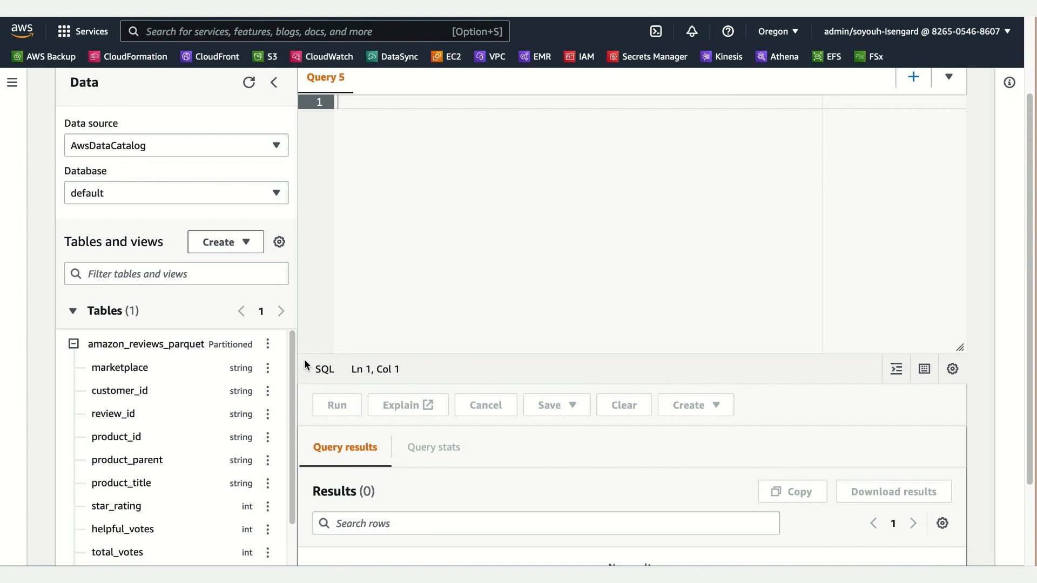
{"action": "scroll", "coordinate": [306, 365], "scroll_direction": "down", "scroll_amount": 2}
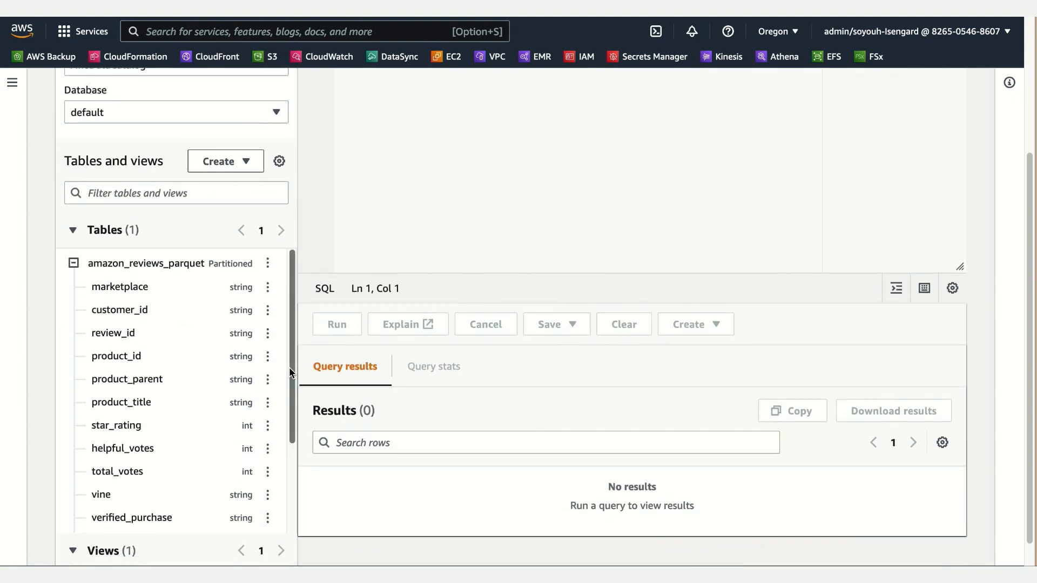
{"action": "left_click_drag", "start_coordinate": [289, 368], "coordinate": [298, 465]}
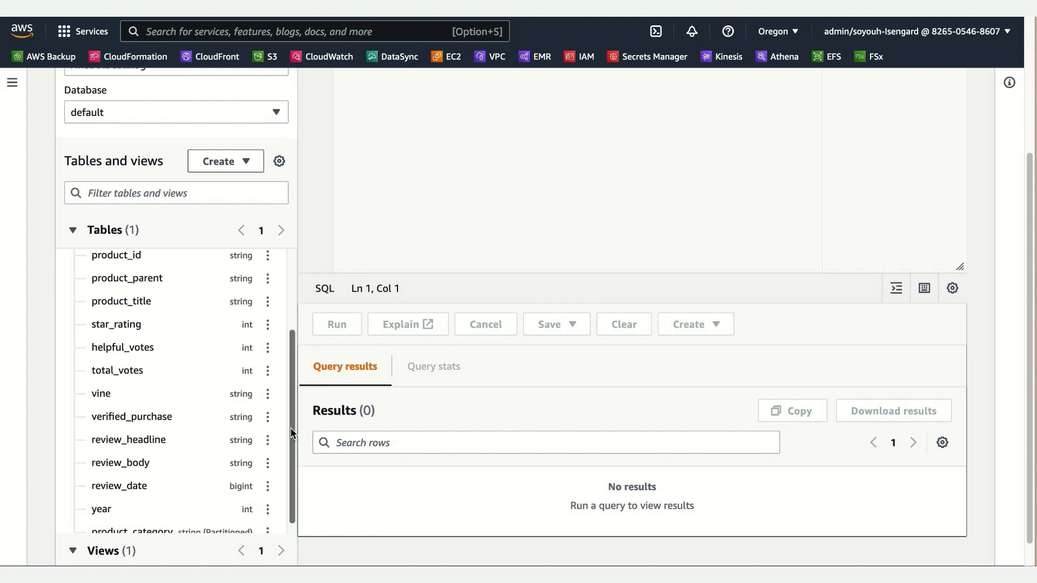
{"action": "left_click_drag", "start_coordinate": [296, 453], "coordinate": [297, 451]}
{"action": "scroll", "coordinate": [292, 419], "scroll_direction": "up", "scroll_amount": 10}
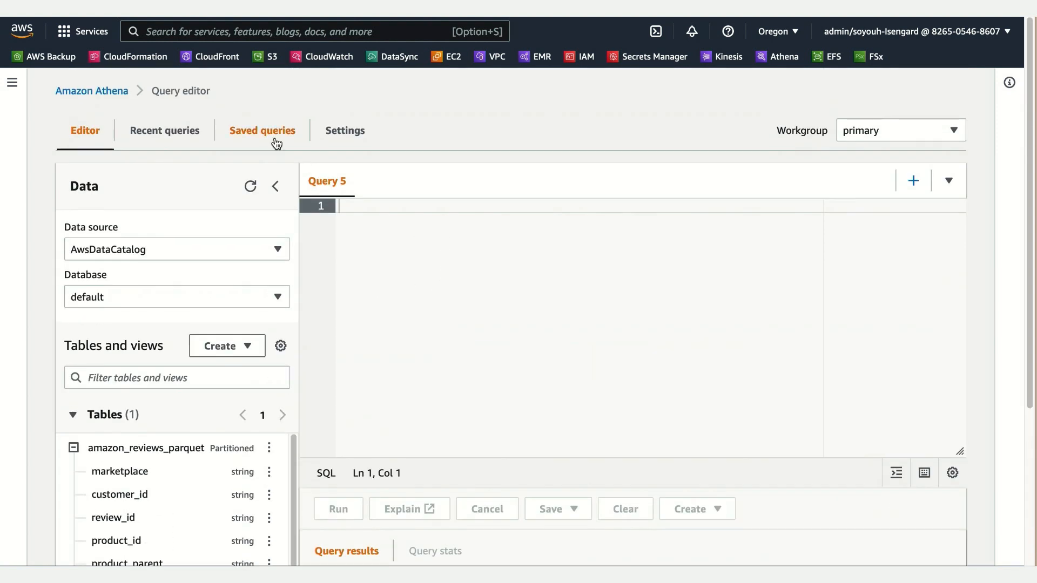
Step: Open the saved query Athena_create_amazon_reviews_parquet and read through its table definition, partitioning and S3 location
{"action": "left_click", "coordinate": [278, 144]}
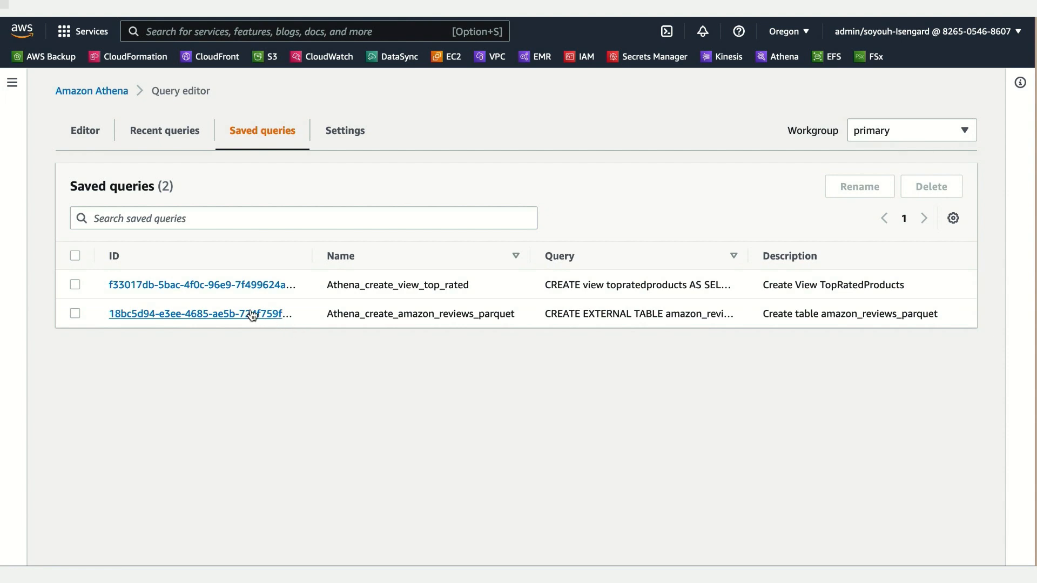
{"action": "left_click", "coordinate": [252, 316]}
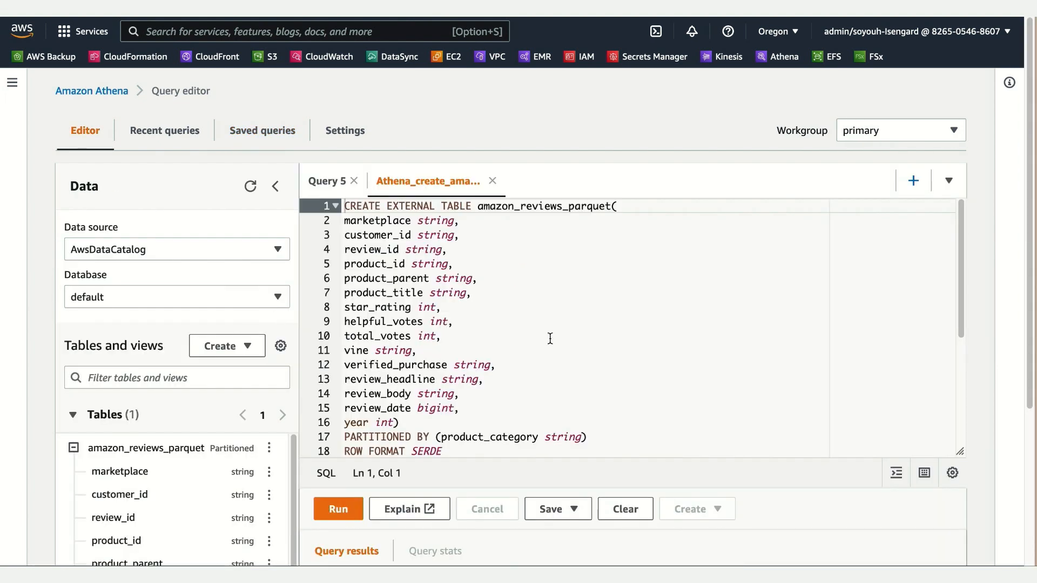
{"action": "left_click", "coordinate": [550, 339]}
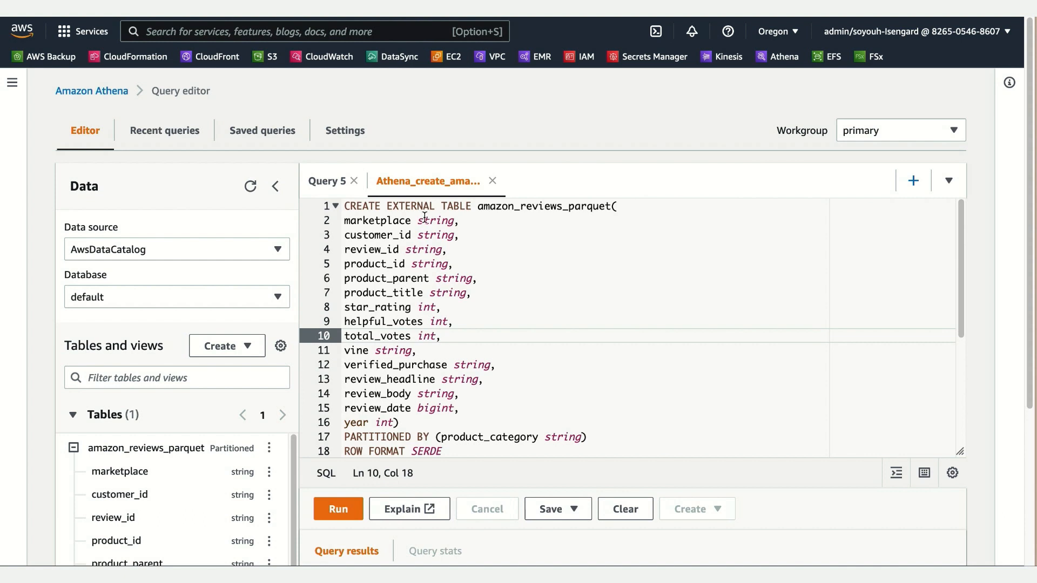
{"action": "scroll", "coordinate": [598, 334], "scroll_direction": "down", "scroll_amount": 2}
{"action": "scroll", "coordinate": [602, 334], "scroll_direction": "down", "scroll_amount": 2}
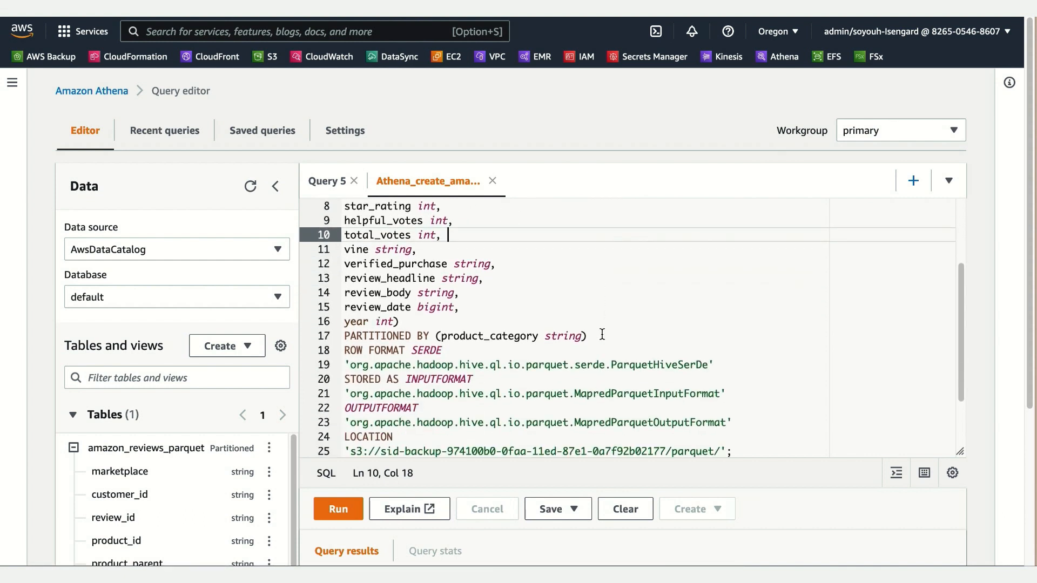
{"action": "scroll", "coordinate": [620, 342], "scroll_direction": "up", "scroll_amount": 3}
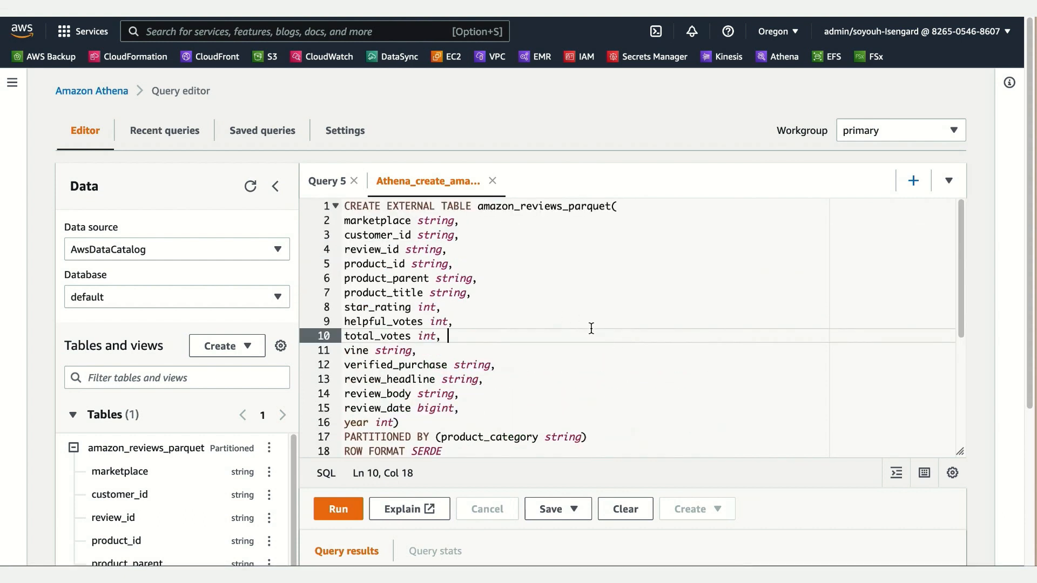
{"action": "scroll", "coordinate": [591, 329], "scroll_direction": "down", "scroll_amount": 1}
{"action": "scroll", "coordinate": [591, 328], "scroll_direction": "down", "scroll_amount": 2}
{"action": "scroll", "coordinate": [675, 344], "scroll_direction": "down", "scroll_amount": 3}
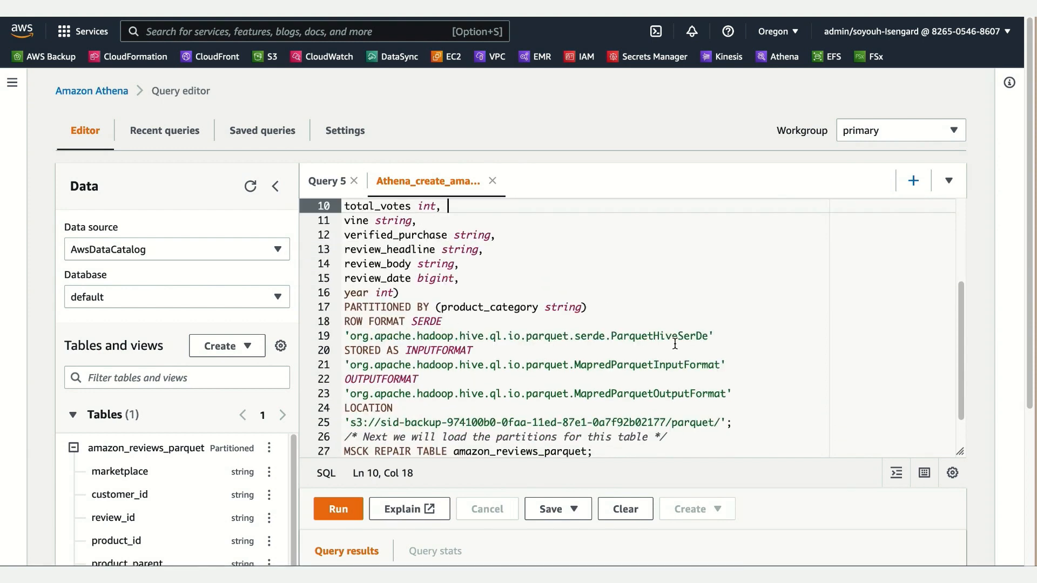
Step: Read the rest of the saved query and run only its SHOW PARTITIONS amazon_reviews_parquet statement
{"action": "scroll", "coordinate": [672, 344], "scroll_direction": "down", "scroll_amount": 2}
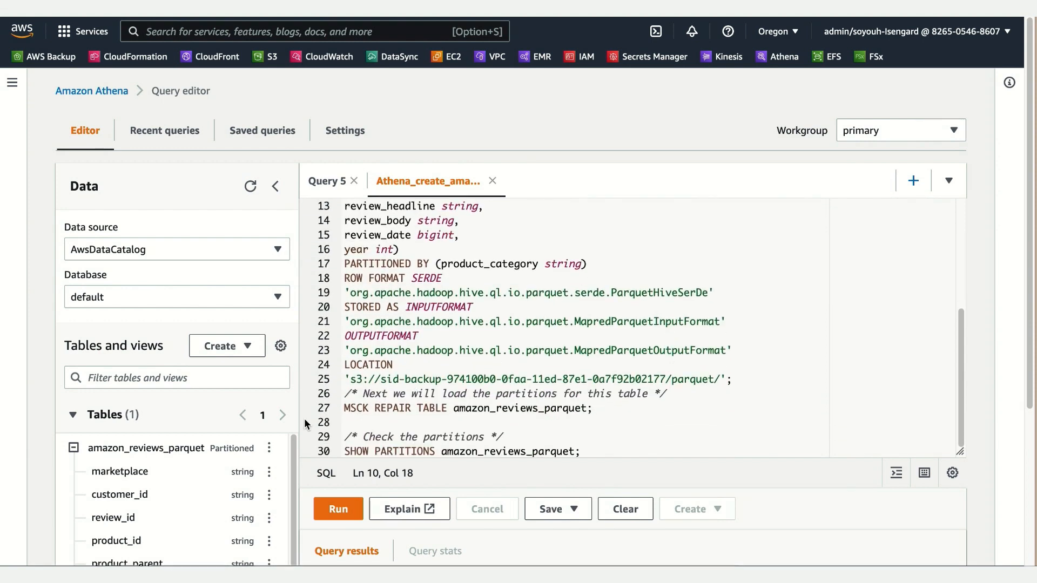
{"action": "scroll", "coordinate": [181, 458], "scroll_direction": "down", "scroll_amount": 3}
{"action": "scroll", "coordinate": [217, 429], "scroll_direction": "down", "scroll_amount": 5}
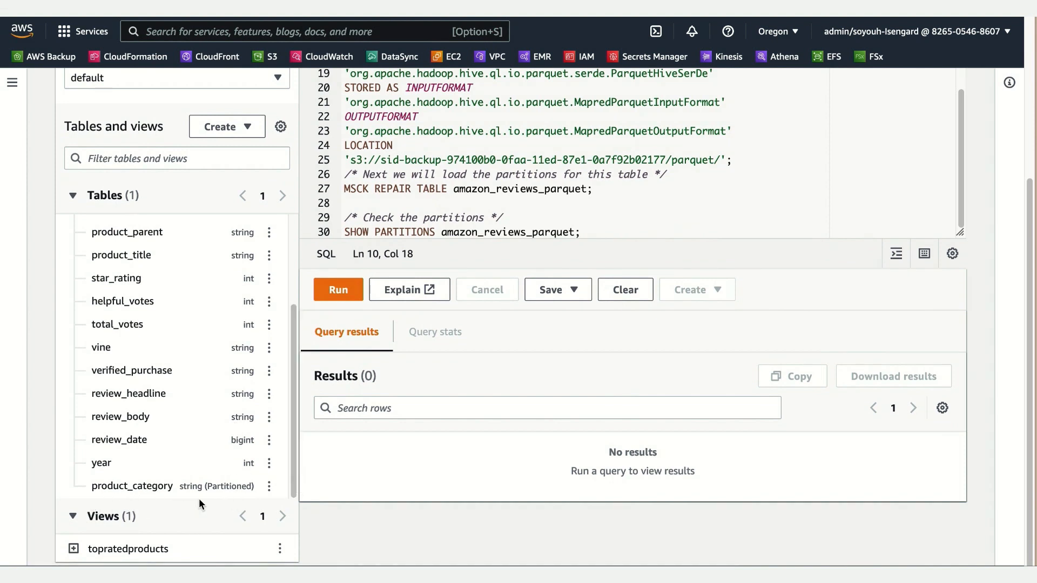
{"action": "scroll", "coordinate": [496, 184], "scroll_direction": "down", "scroll_amount": 3}
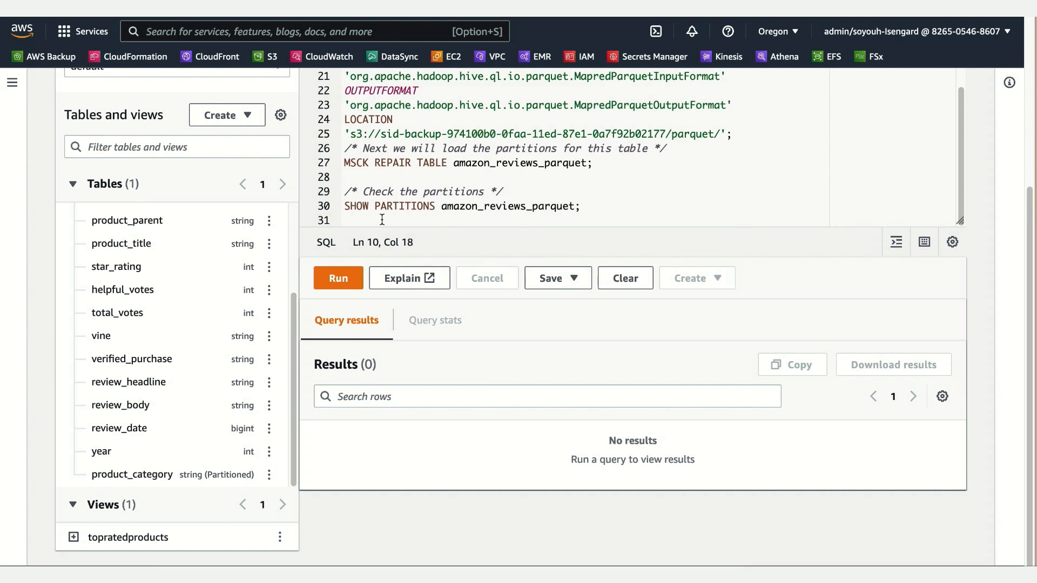
{"action": "left_click", "coordinate": [448, 209]}
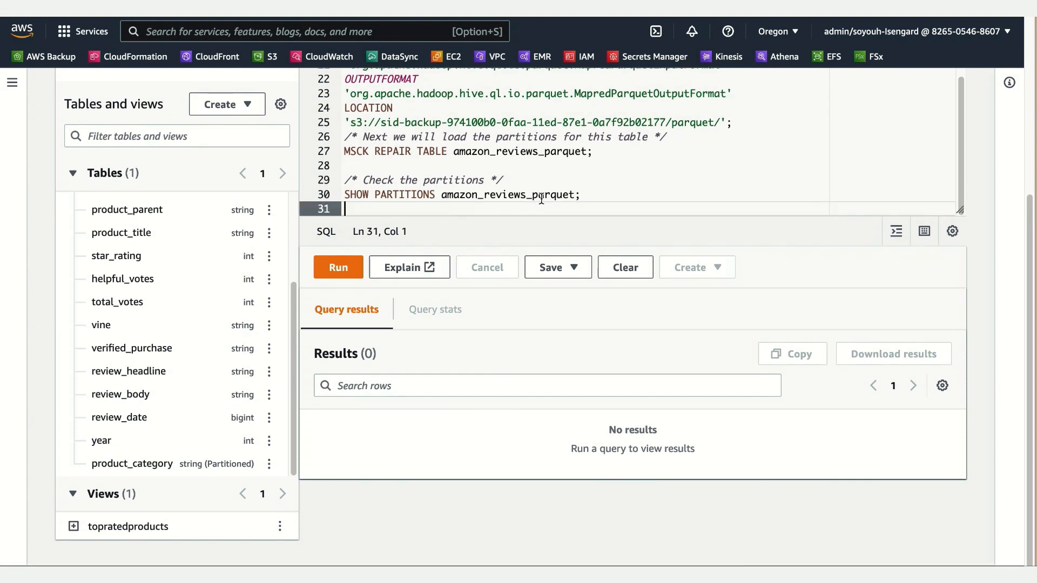
{"action": "left_click_drag", "start_coordinate": [581, 194], "coordinate": [329, 192]}
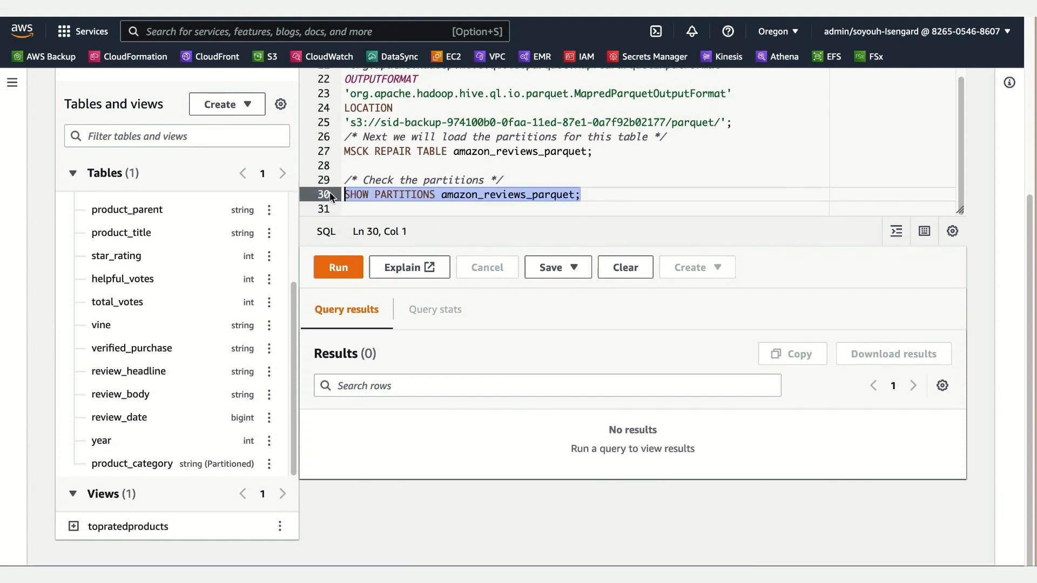
{"action": "left_click", "coordinate": [340, 268]}
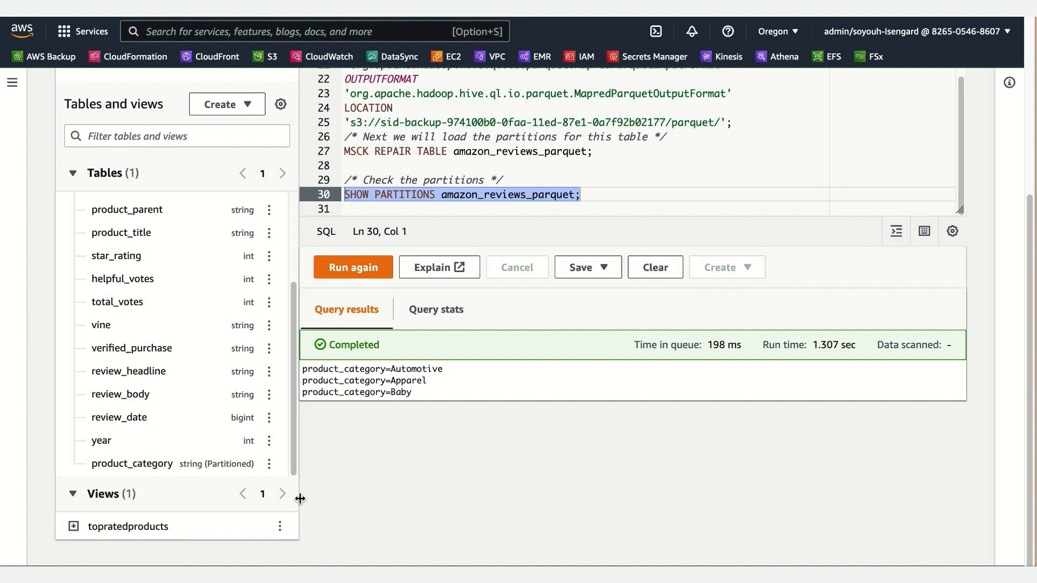
Step: Expand the topratedproducts view and review its columns
{"action": "left_click", "coordinate": [70, 527]}
{"action": "scroll", "coordinate": [407, 448], "scroll_direction": "down", "scroll_amount": 2}
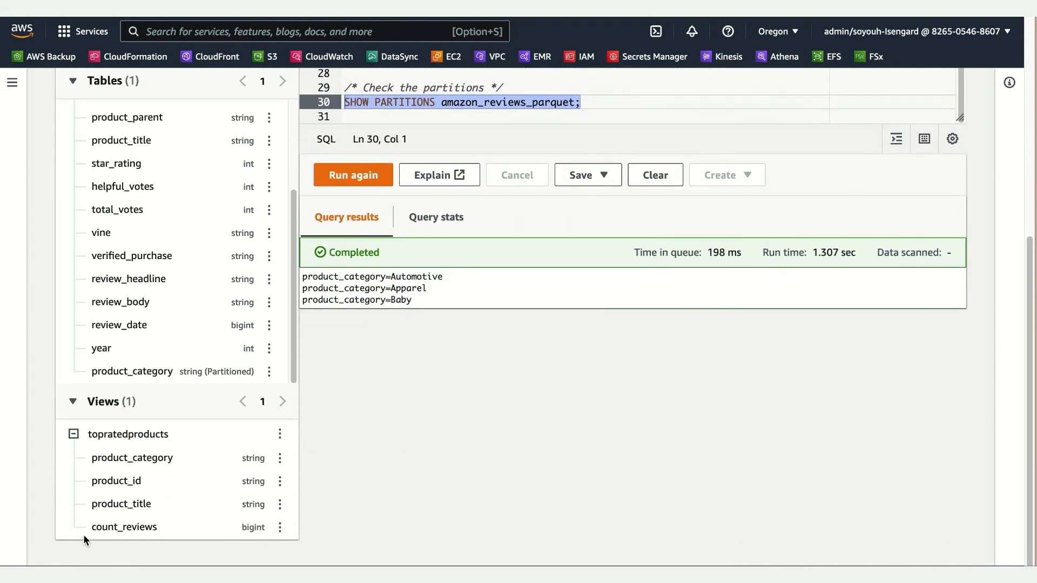
{"action": "scroll", "coordinate": [492, 455], "scroll_direction": "up", "scroll_amount": 1}
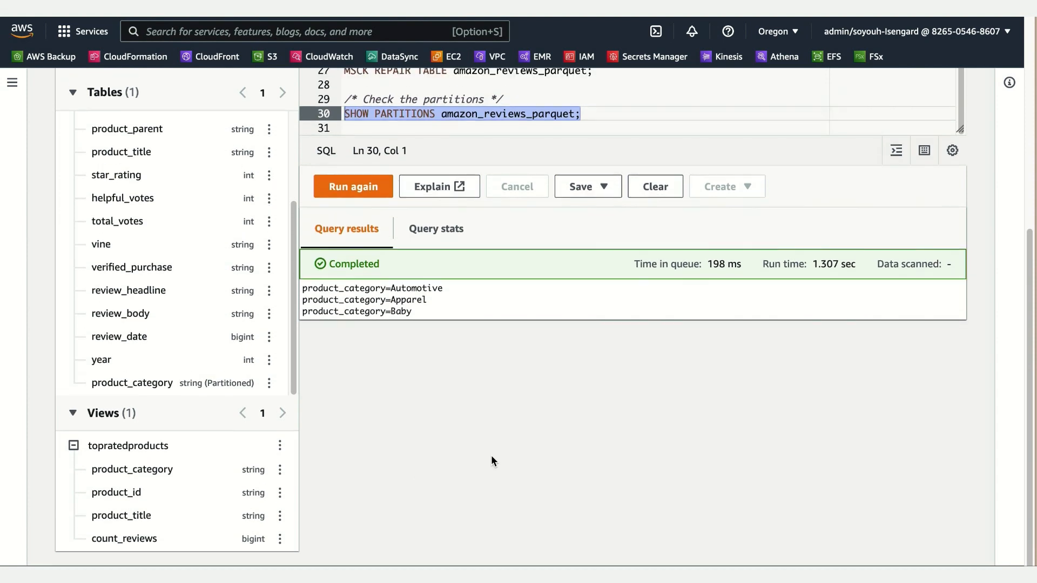
Step: In the empty Query 5, write and run "select * from topratedproducts limit 10;"
{"action": "scroll", "coordinate": [492, 460], "scroll_direction": "up", "scroll_amount": 10}
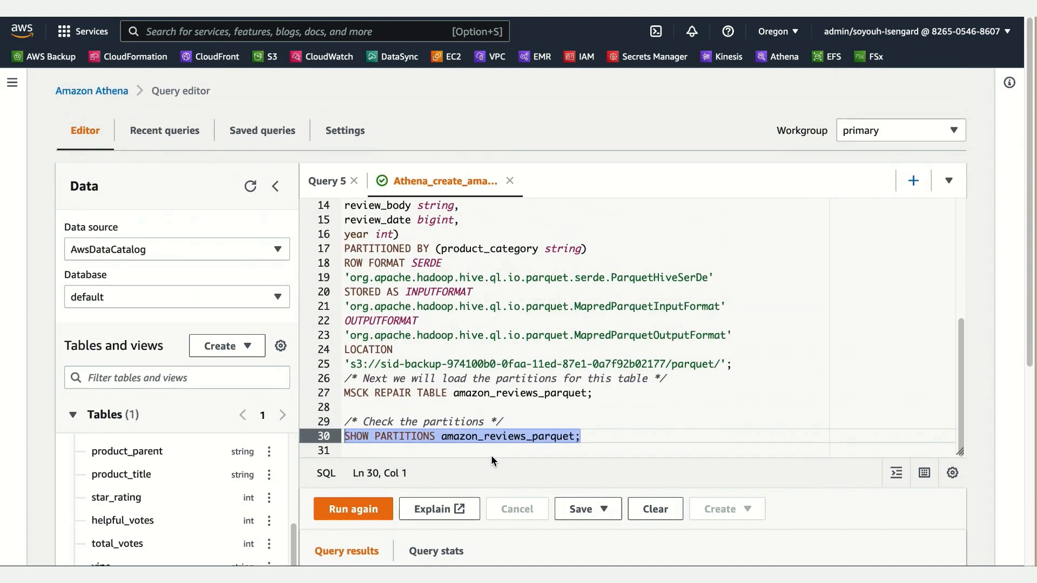
{"action": "left_click", "coordinate": [330, 184]}
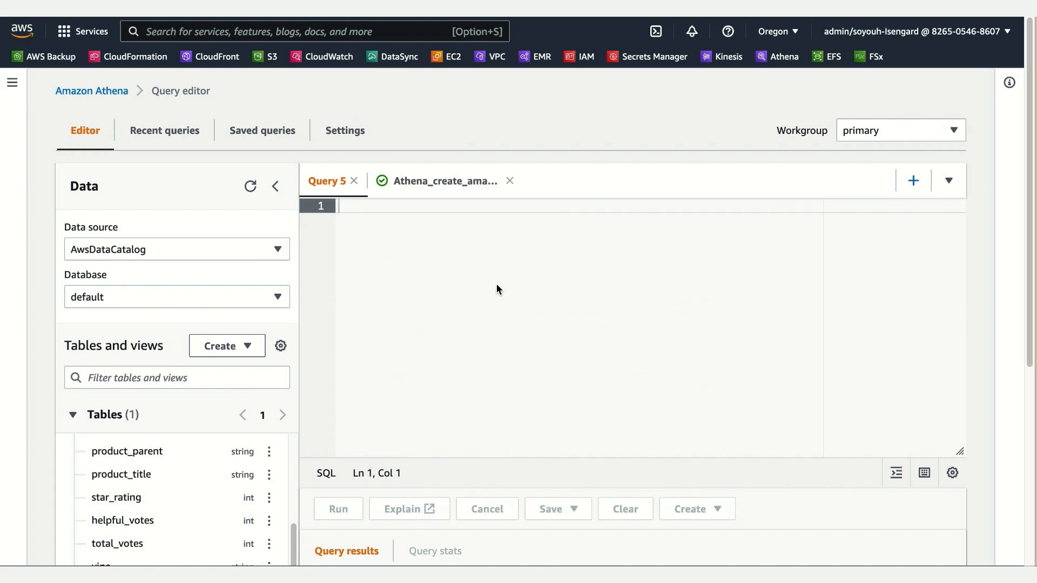
{"action": "type", "text": "sele"}
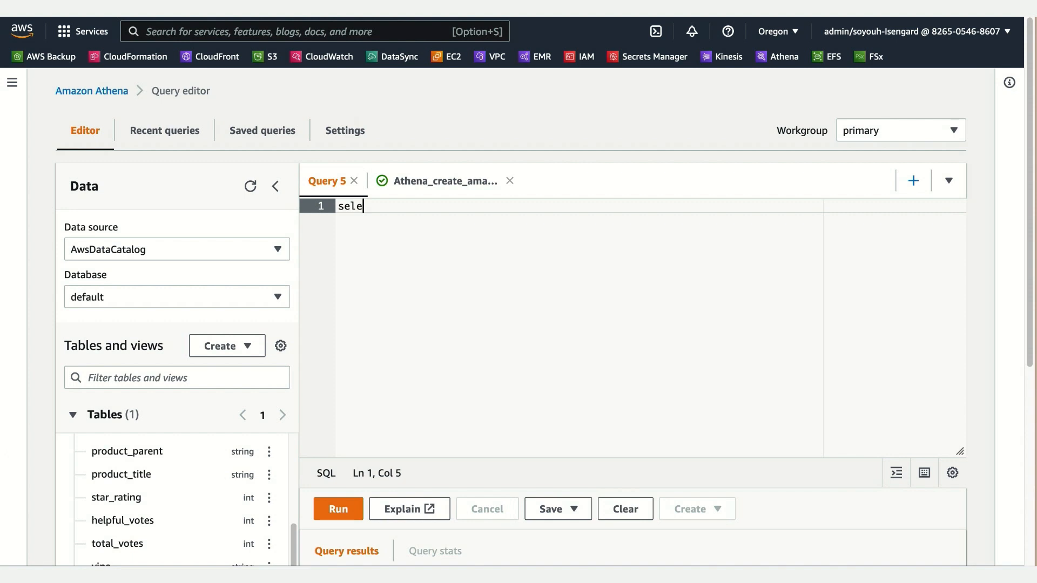
{"action": "type", "text": "ct * from topratedprodu"}
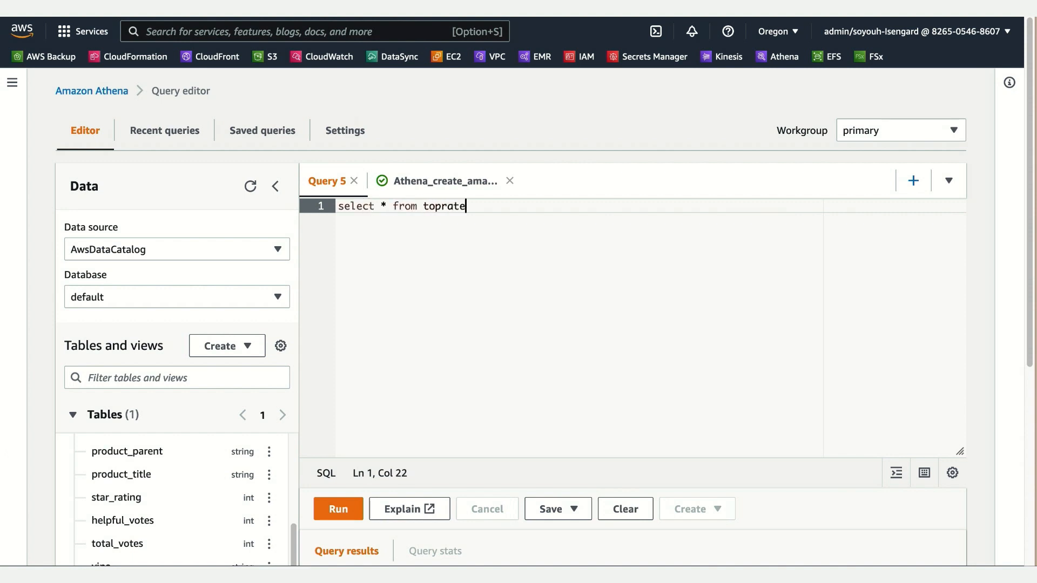
{"action": "key", "text": "BackSpace"}
{"action": "key", "text": "BackSpace"}
{"action": "type", "text": "ducts limit 10"}
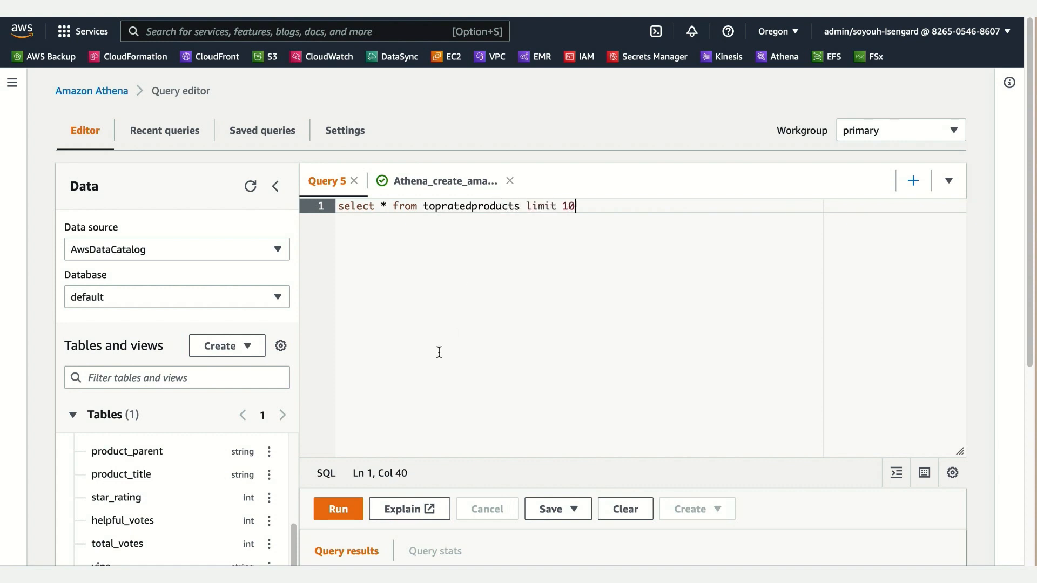
{"action": "type", "text": ";"}
{"action": "left_click", "coordinate": [339, 509]}
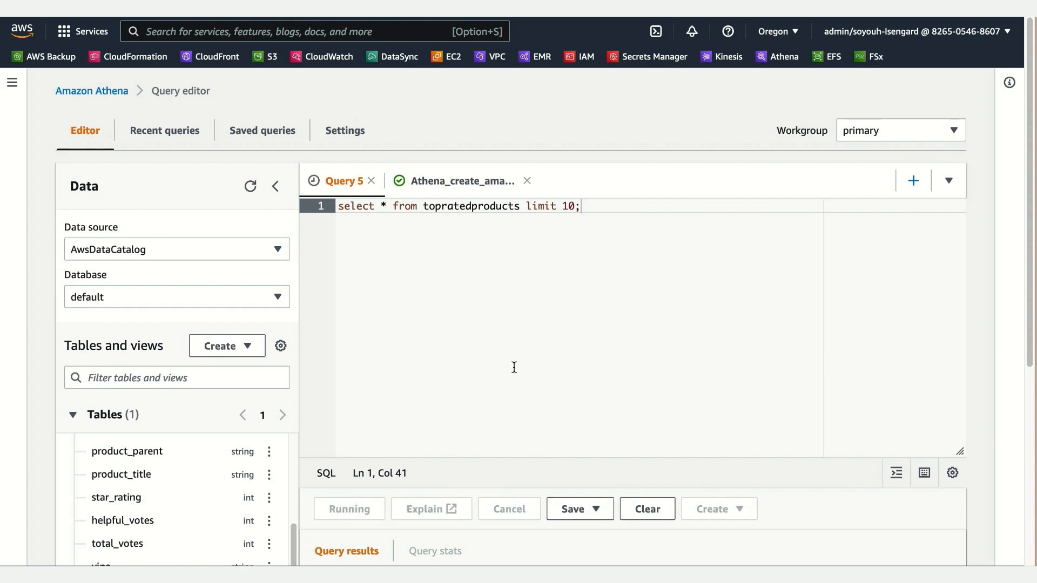
Step: Examine the query's result rows, from product category and title across to the count_reviews column
{"action": "scroll", "coordinate": [514, 367], "scroll_direction": "down", "scroll_amount": 3}
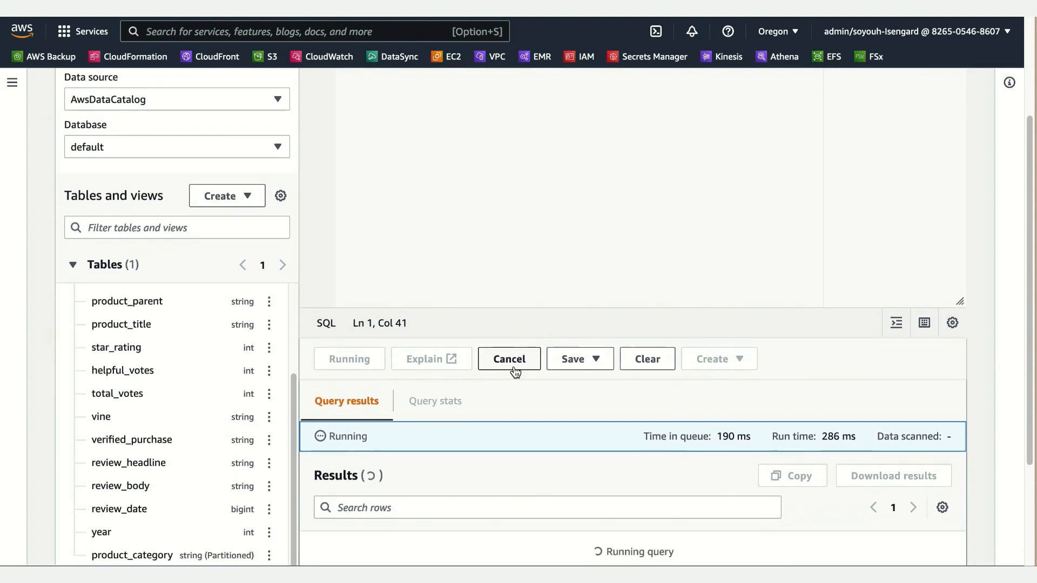
{"action": "scroll", "coordinate": [513, 367], "scroll_direction": "down", "scroll_amount": 2}
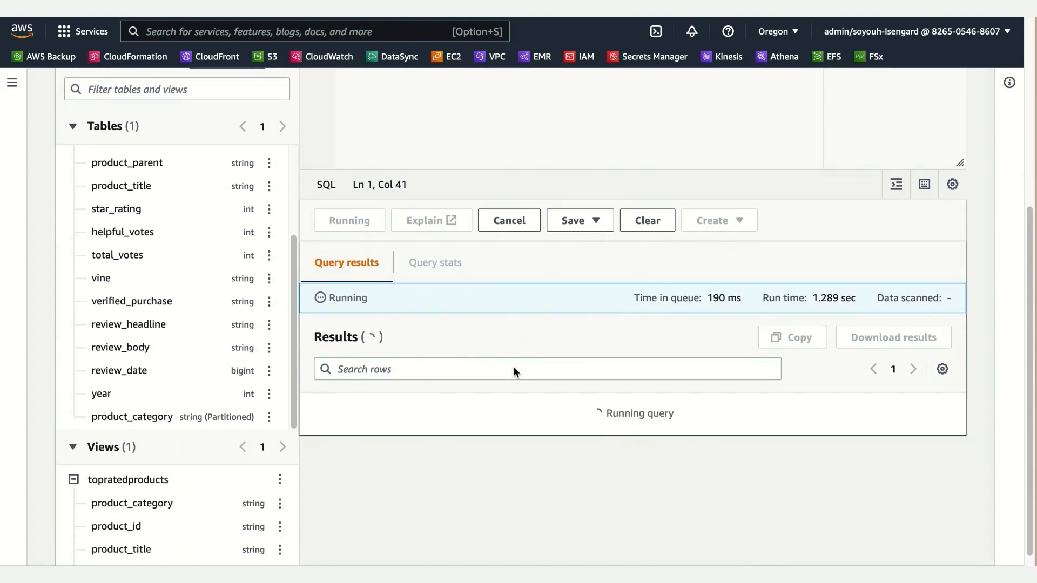
{"action": "scroll", "coordinate": [514, 368], "scroll_direction": "down", "scroll_amount": 1}
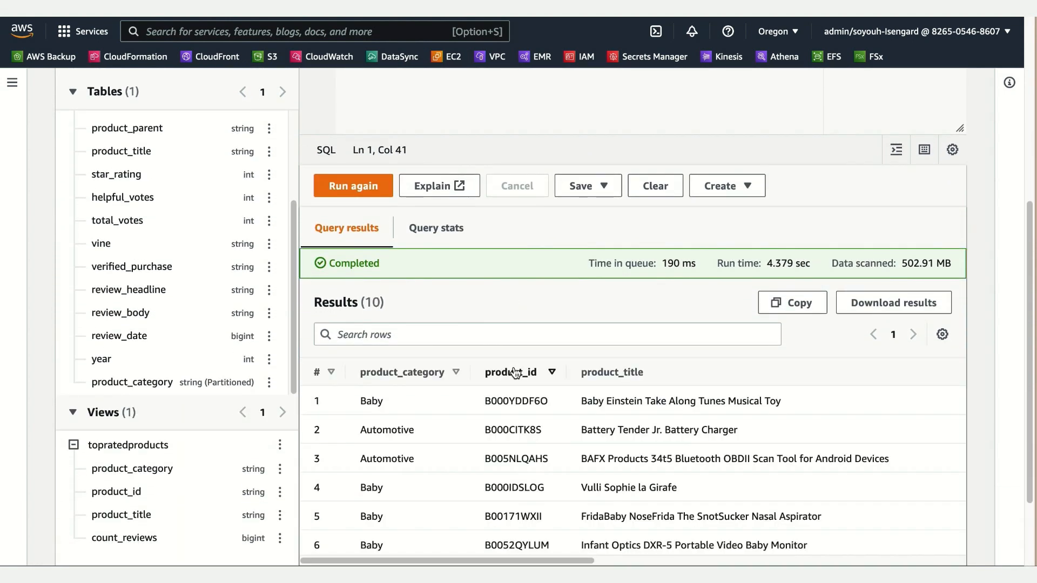
{"action": "scroll", "coordinate": [644, 435], "scroll_direction": "down", "scroll_amount": 2}
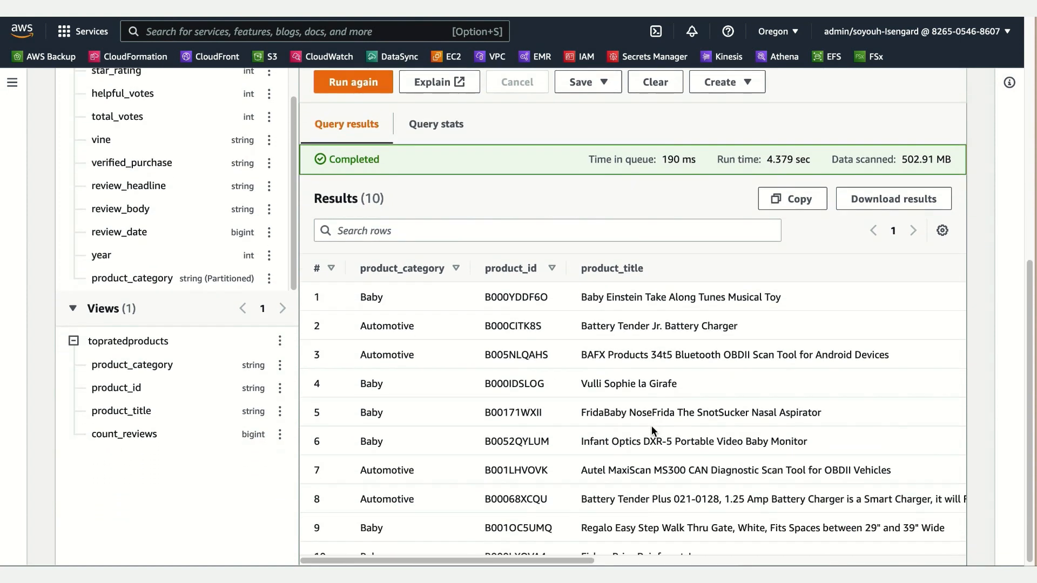
{"action": "scroll", "coordinate": [652, 425], "scroll_direction": "down", "scroll_amount": 1}
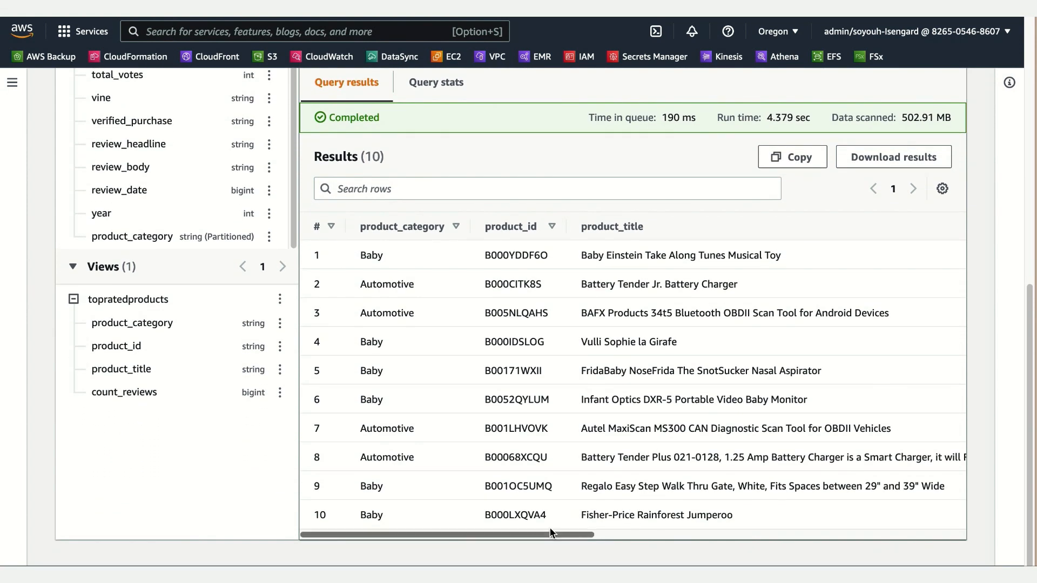
{"action": "left_click_drag", "start_coordinate": [552, 533], "coordinate": [927, 540]}
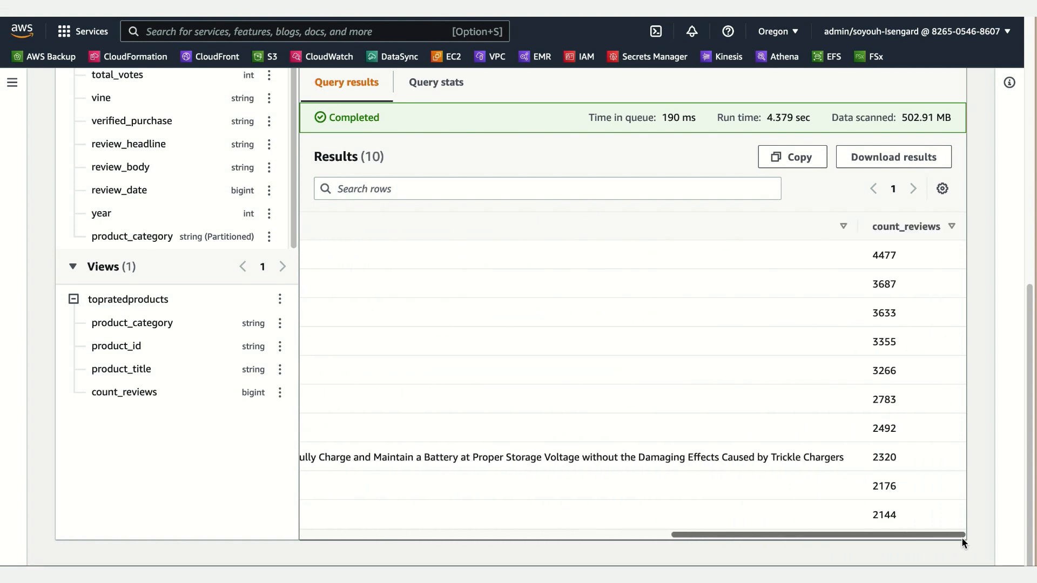
{"action": "left_click_drag", "start_coordinate": [961, 538], "coordinate": [929, 370]}
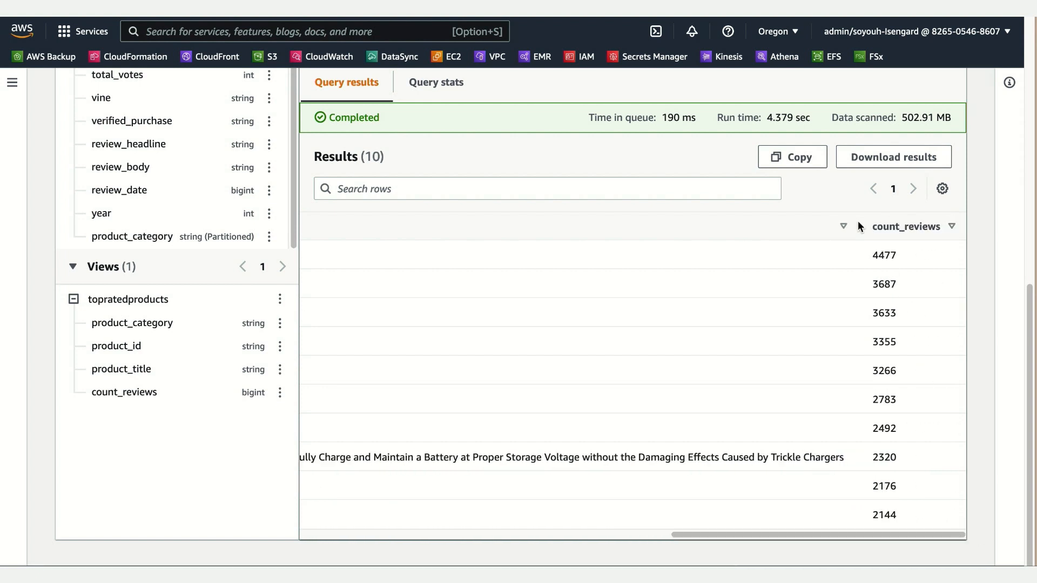
Step: Sort the results by product title and return them to row-number order
{"action": "left_click", "coordinate": [815, 229]}
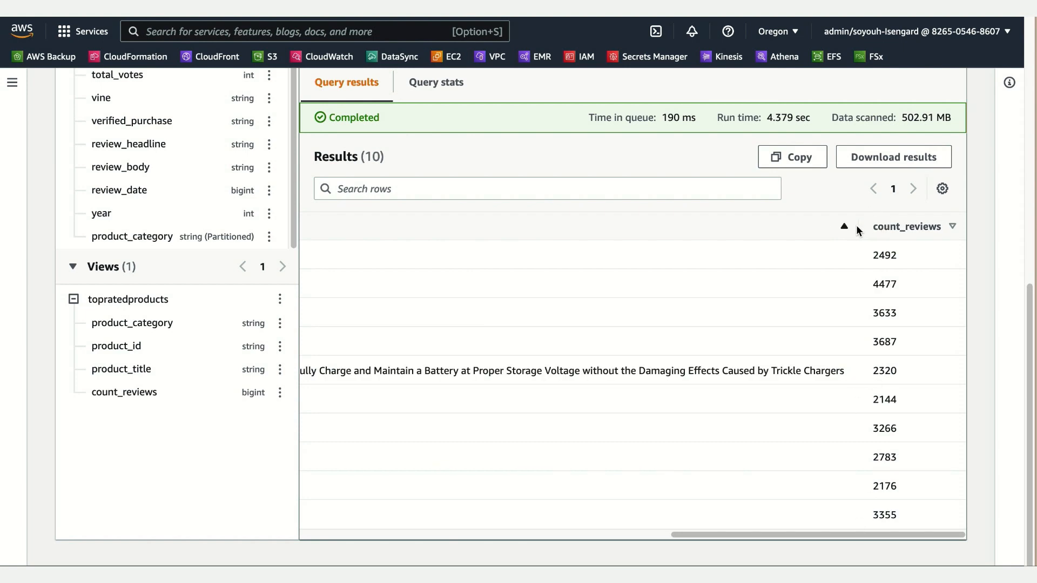
{"action": "left_click_drag", "start_coordinate": [825, 535], "coordinate": [318, 543]}
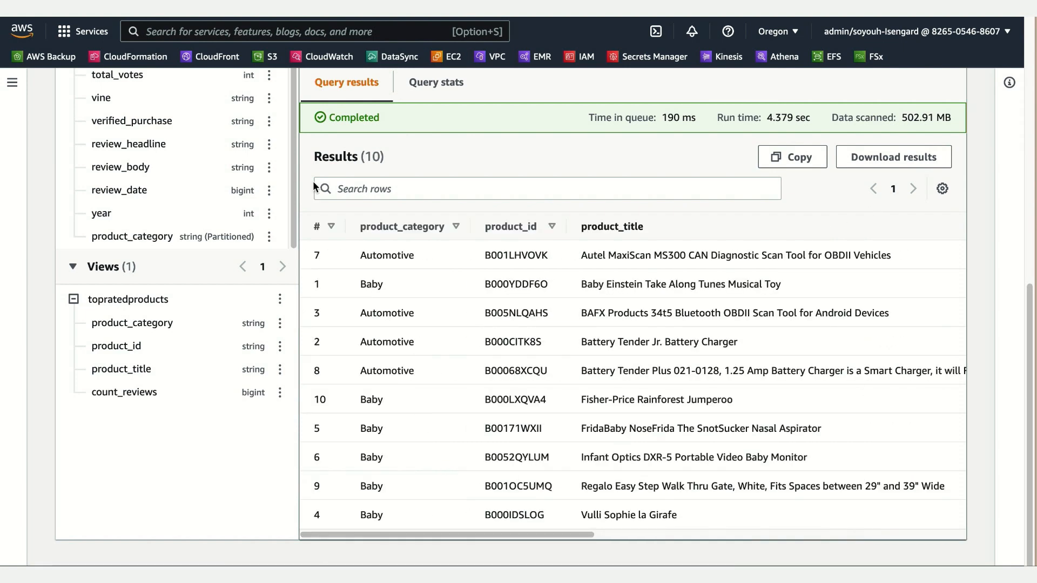
{"action": "left_click", "coordinate": [330, 228]}
Step: Look through the count_reviews values and product titles once more in row-number order
{"action": "left_click_drag", "start_coordinate": [569, 536], "coordinate": [926, 540]}
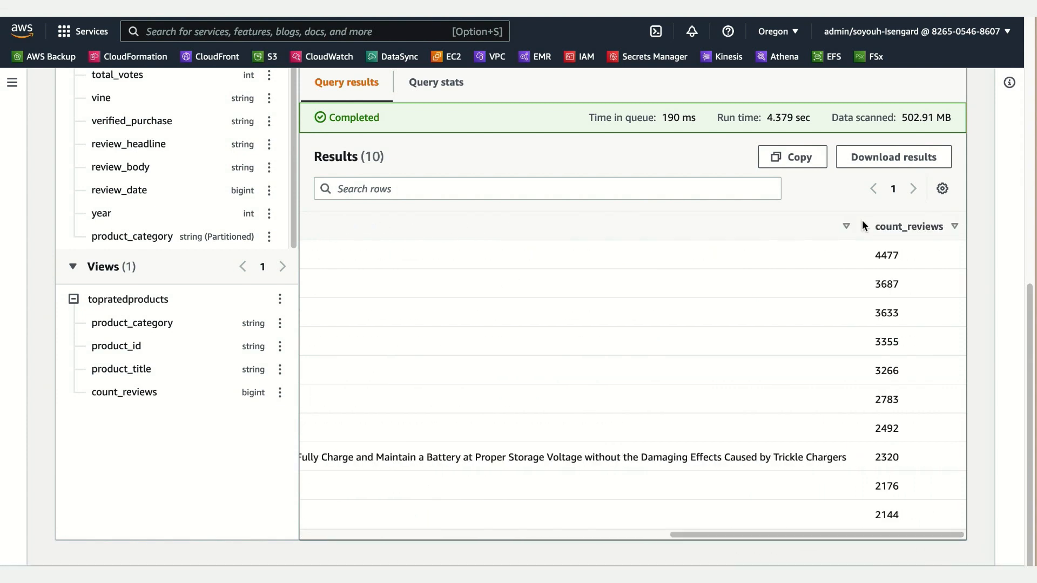
{"action": "left_click_drag", "start_coordinate": [832, 534], "coordinate": [417, 558]}
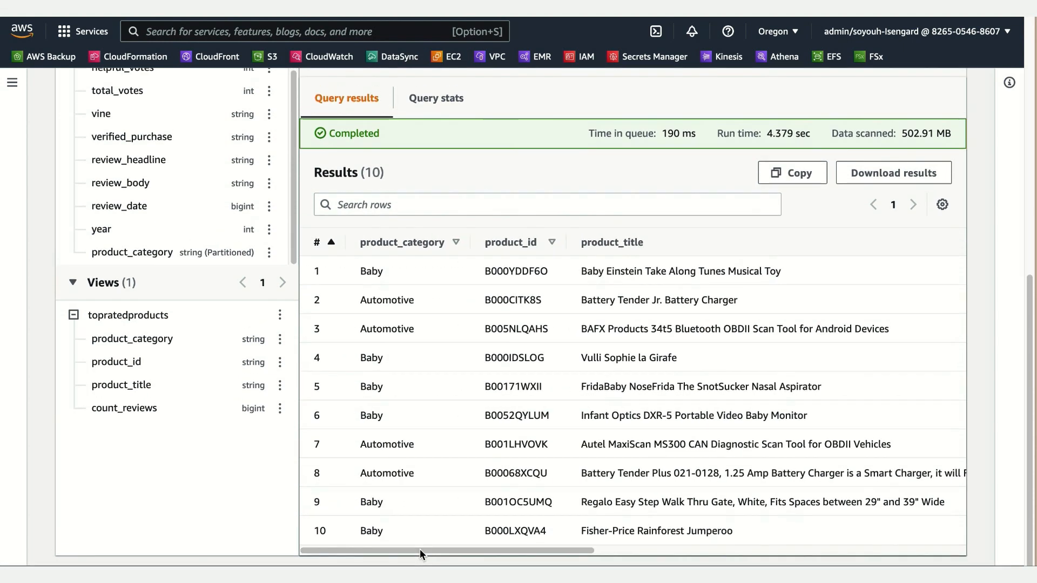
{"action": "scroll", "coordinate": [419, 549], "scroll_direction": "up", "scroll_amount": 5}
{"action": "scroll", "coordinate": [422, 549], "scroll_direction": "up", "scroll_amount": 5}
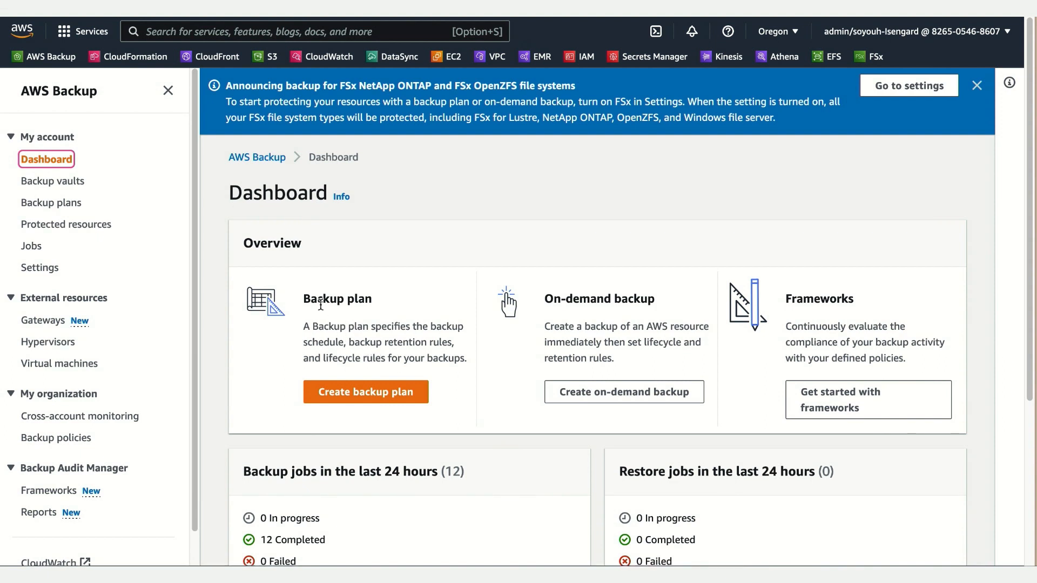
Step: Switch to AWS Backup and start an on-demand backup from the protected resources, with S3 as the resource type
{"action": "left_click", "coordinate": [86, 229]}
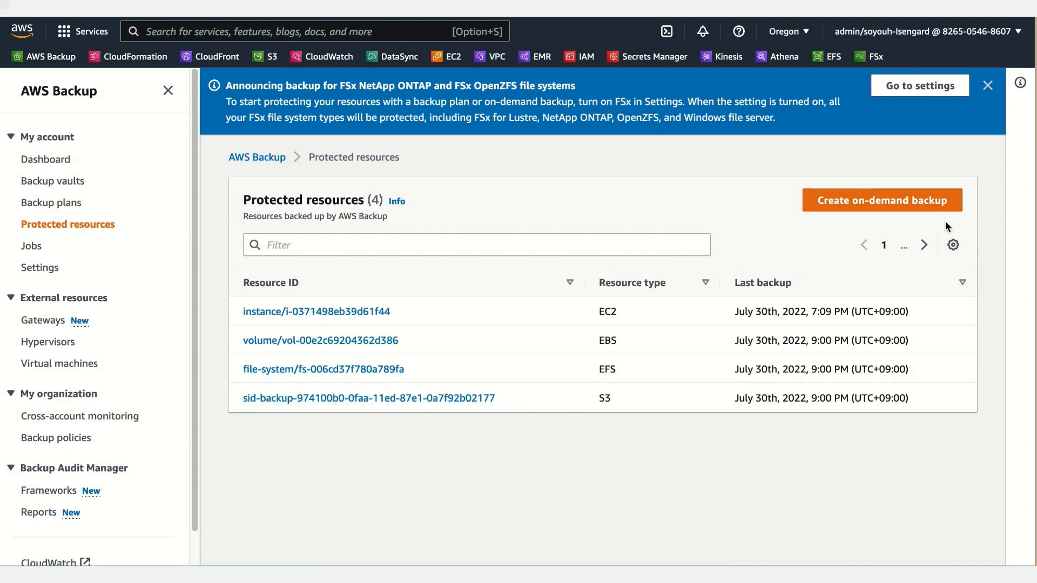
{"action": "left_click", "coordinate": [859, 204]}
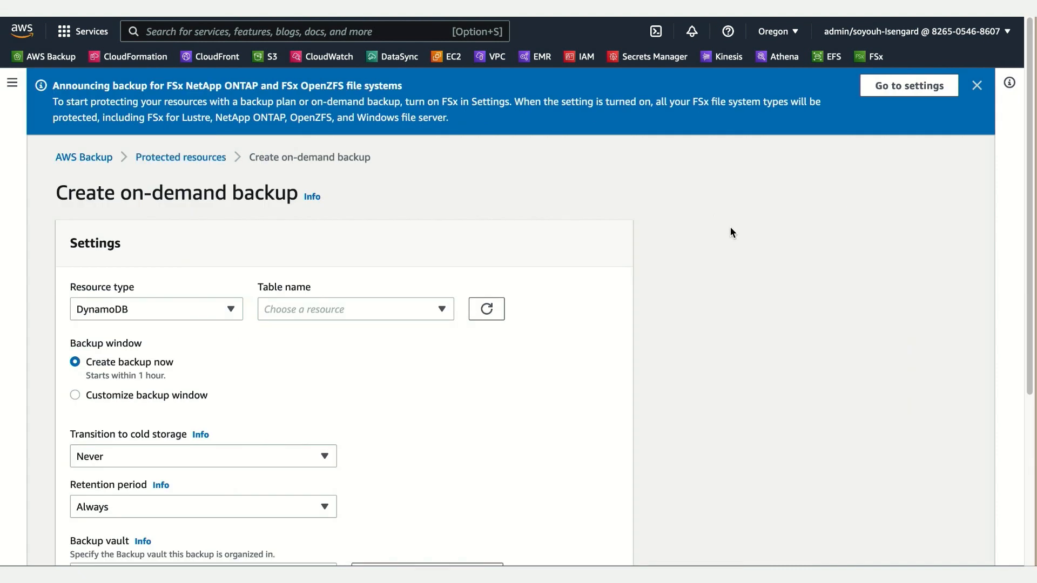
{"action": "scroll", "coordinate": [741, 248], "scroll_direction": "down", "scroll_amount": 2}
{"action": "left_click", "coordinate": [166, 244]}
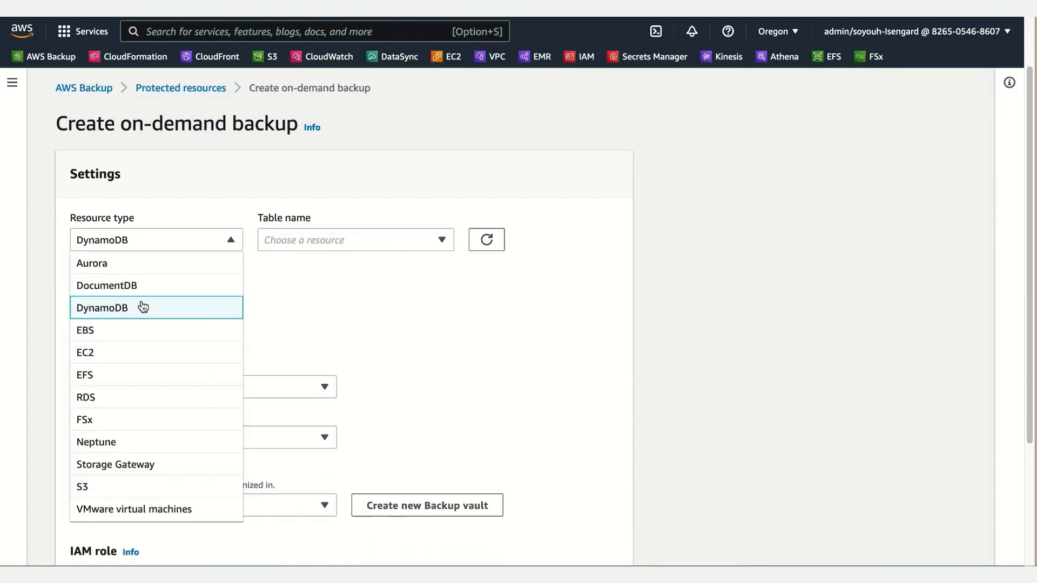
{"action": "left_click", "coordinate": [146, 489]}
{"action": "scroll", "coordinate": [311, 346], "scroll_direction": "down", "scroll_amount": 2}
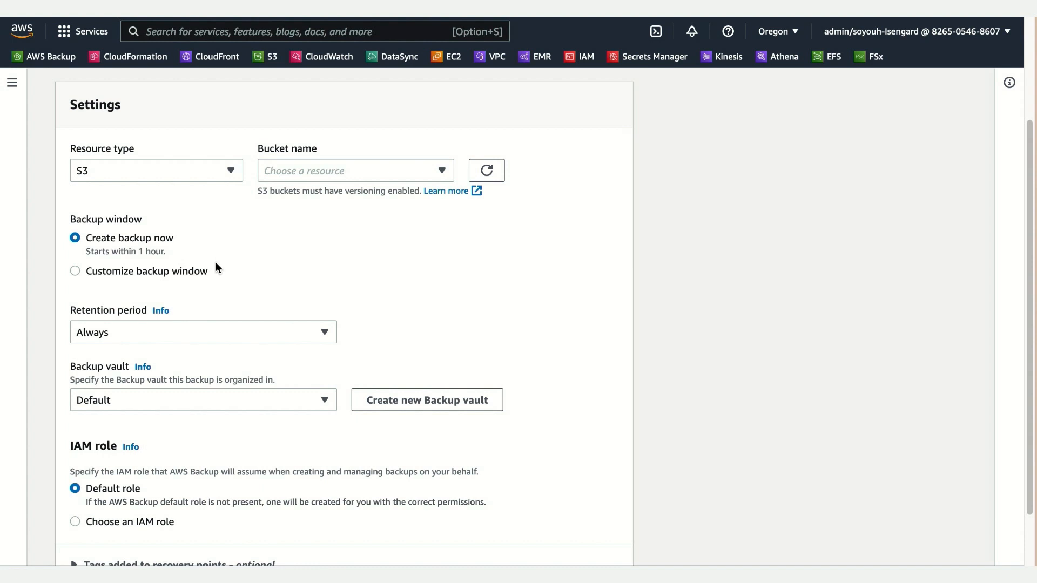
Step: Choose the bucket sid-backup-974100b0-0faa-11ed-87e1-0a7f92b02177 and create the on-demand backup with the remaining default settings
{"action": "left_click", "coordinate": [306, 171]}
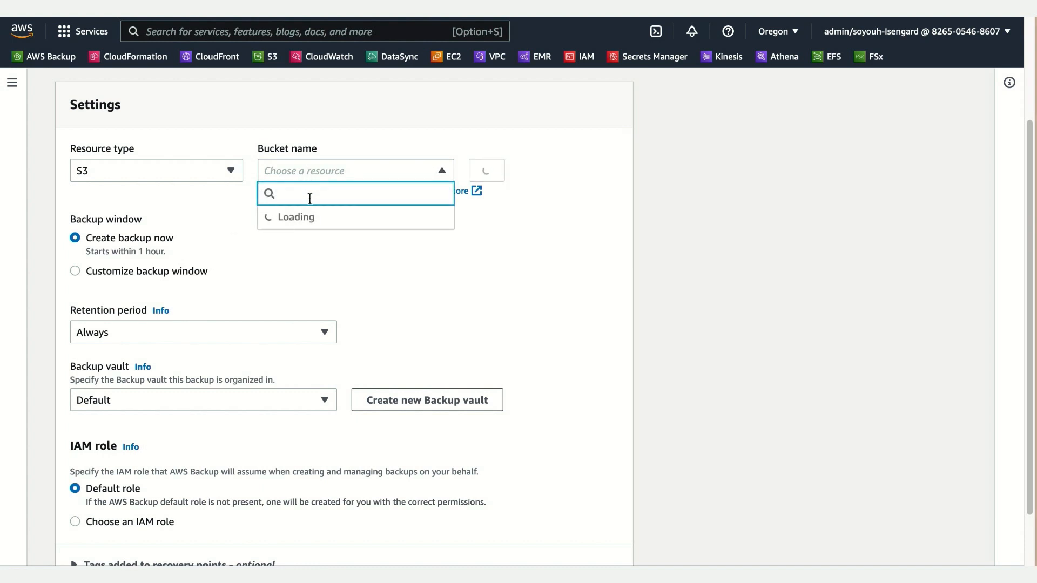
{"action": "key", "text": "super+v"}
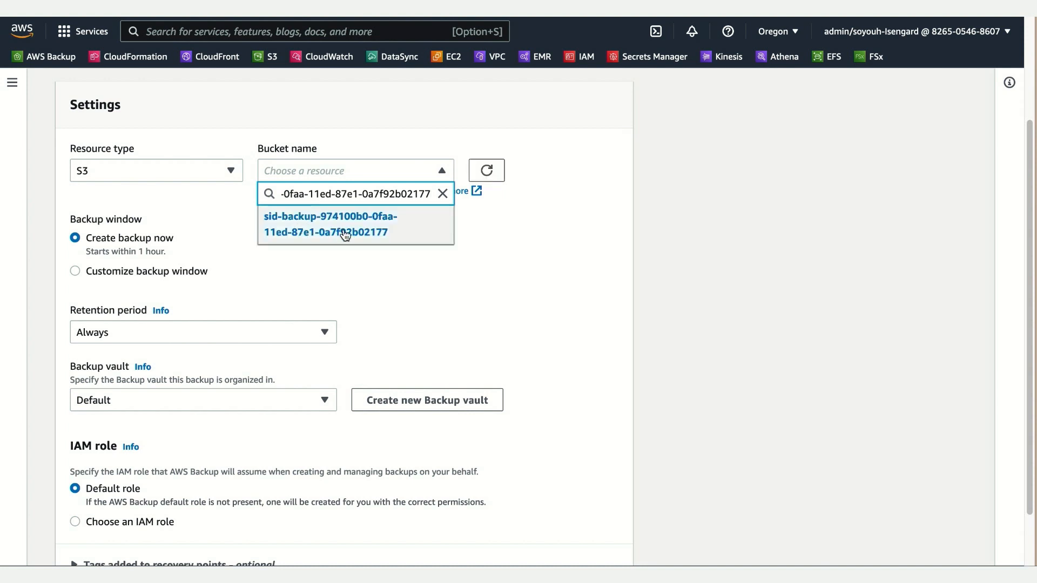
{"action": "left_click", "coordinate": [342, 225]}
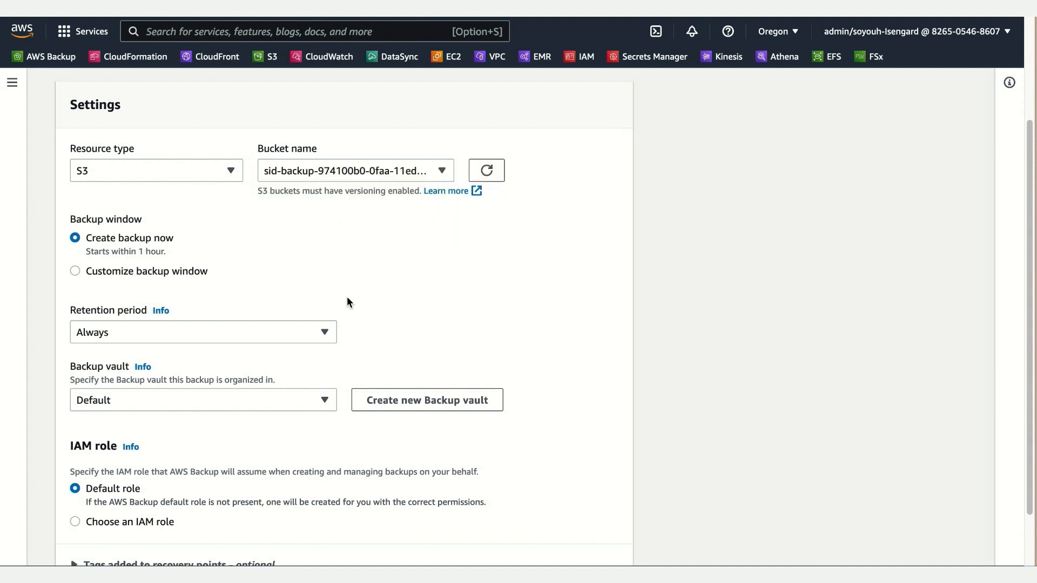
{"action": "scroll", "coordinate": [350, 301], "scroll_direction": "down", "scroll_amount": 3}
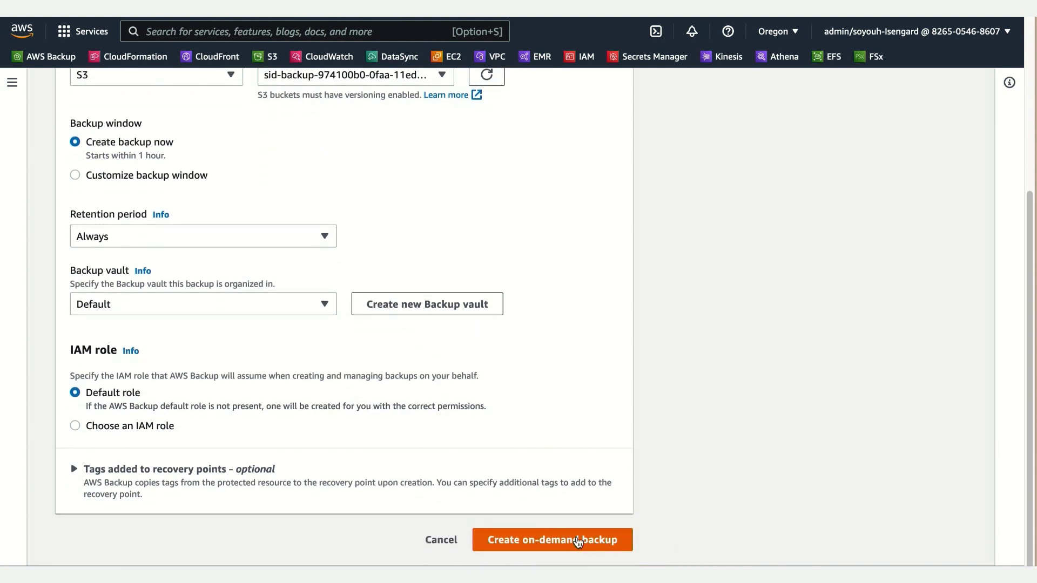
{"action": "left_click", "coordinate": [578, 542]}
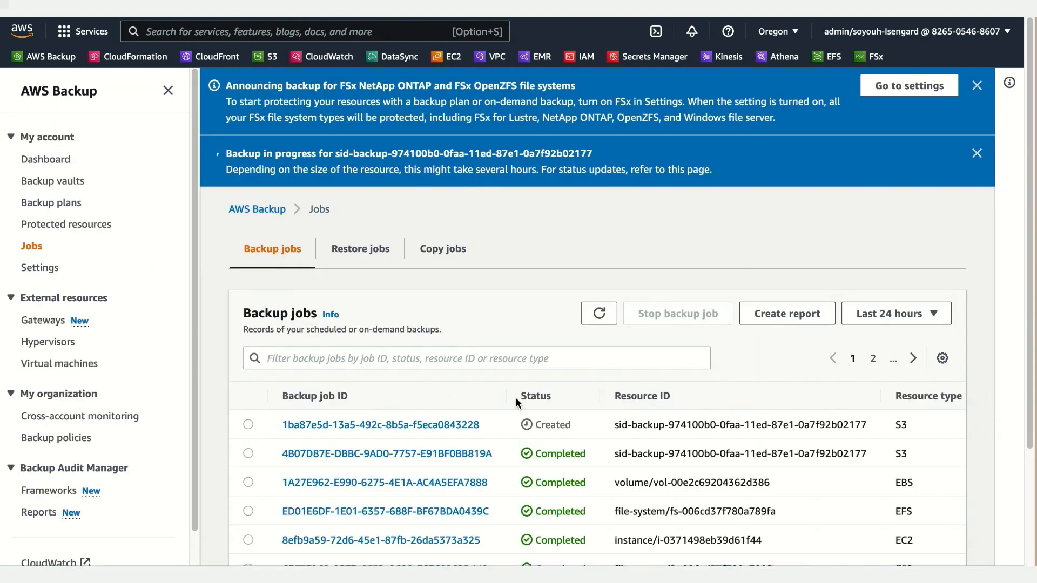
Step: Check the status of the on-demand S3 backup in the backup jobs list and open that job's details
{"action": "scroll", "coordinate": [482, 403], "scroll_direction": "down", "scroll_amount": 3}
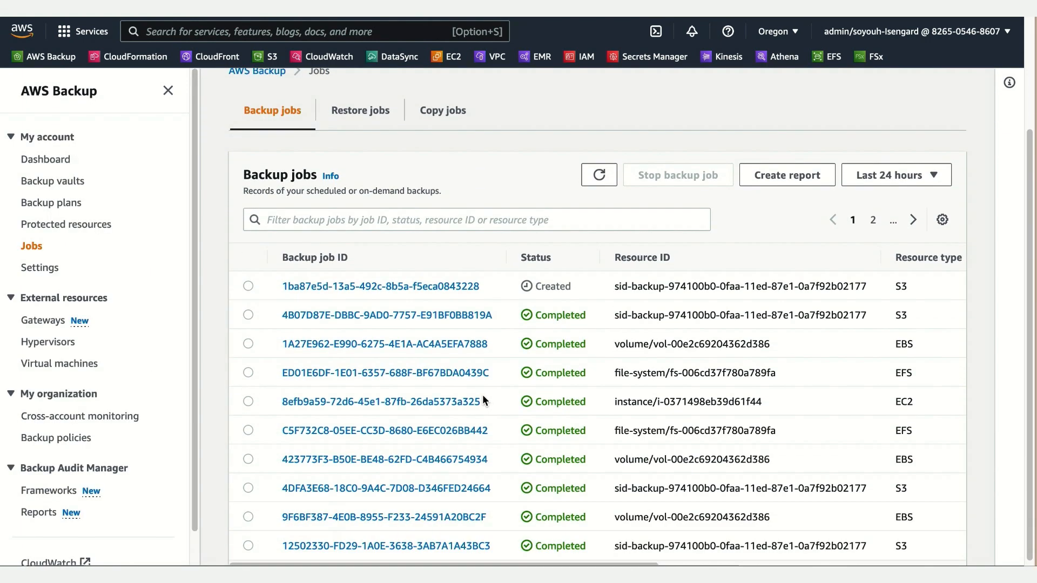
{"action": "scroll", "coordinate": [482, 394], "scroll_direction": "down", "scroll_amount": 1}
{"action": "mouse_move", "coordinate": [1025, 339]}
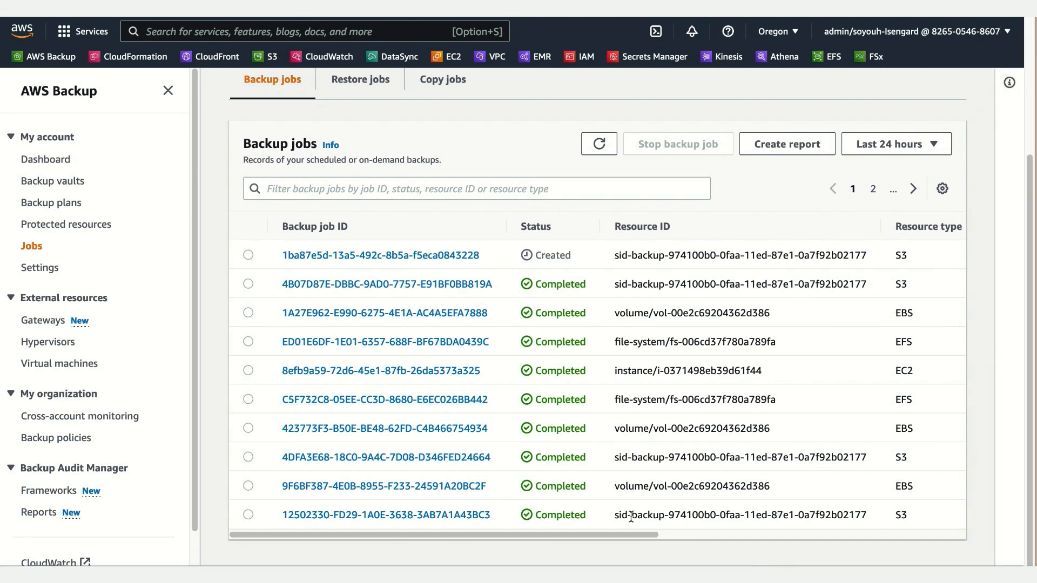
{"action": "left_click_drag", "start_coordinate": [621, 534], "coordinate": [586, 539]}
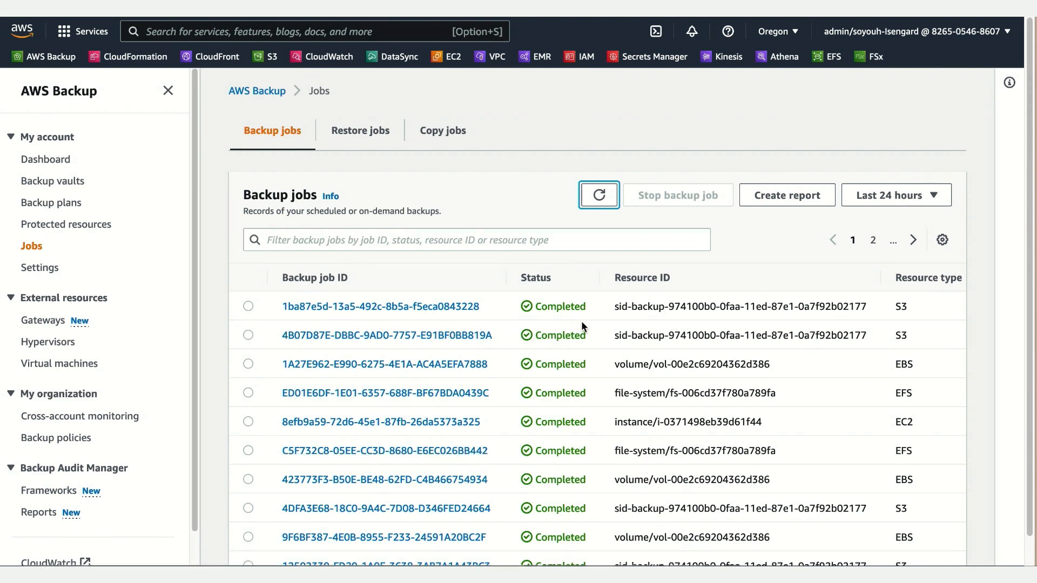
{"action": "left_click", "coordinate": [394, 306]}
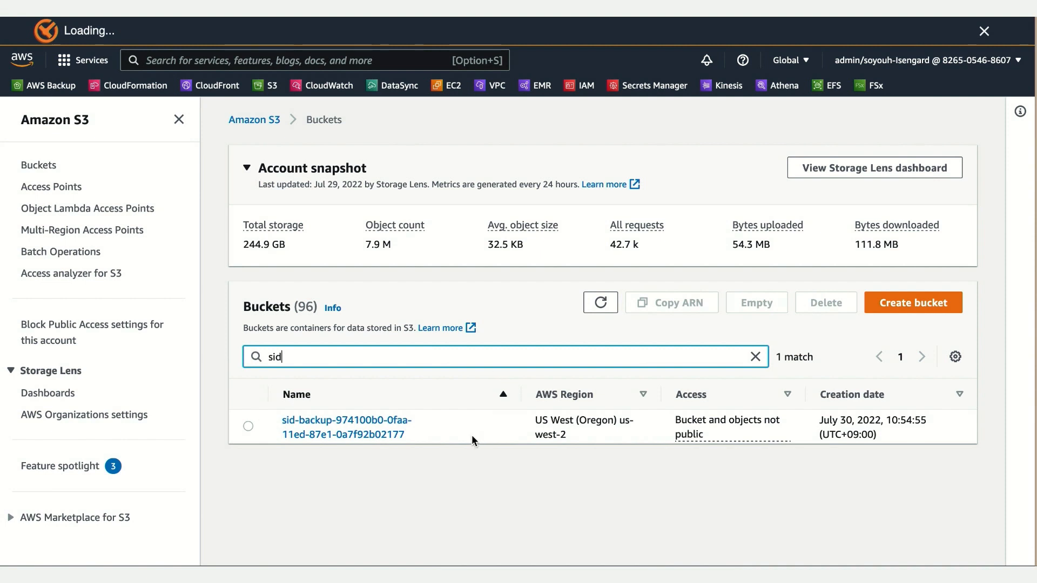
Step: In Amazon S3, open the product_category=Baby/ folder under parquet/ in the bucket sid-backup-974100b0-0faa-11ed-87e1-0a7f92b02177
{"action": "left_click", "coordinate": [395, 436]}
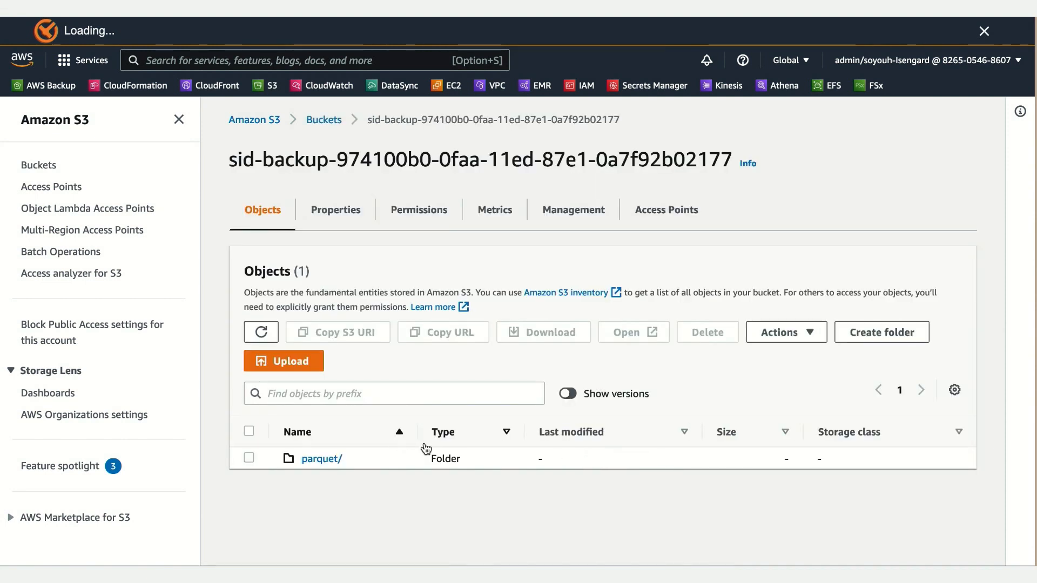
{"action": "left_click", "coordinate": [326, 460]}
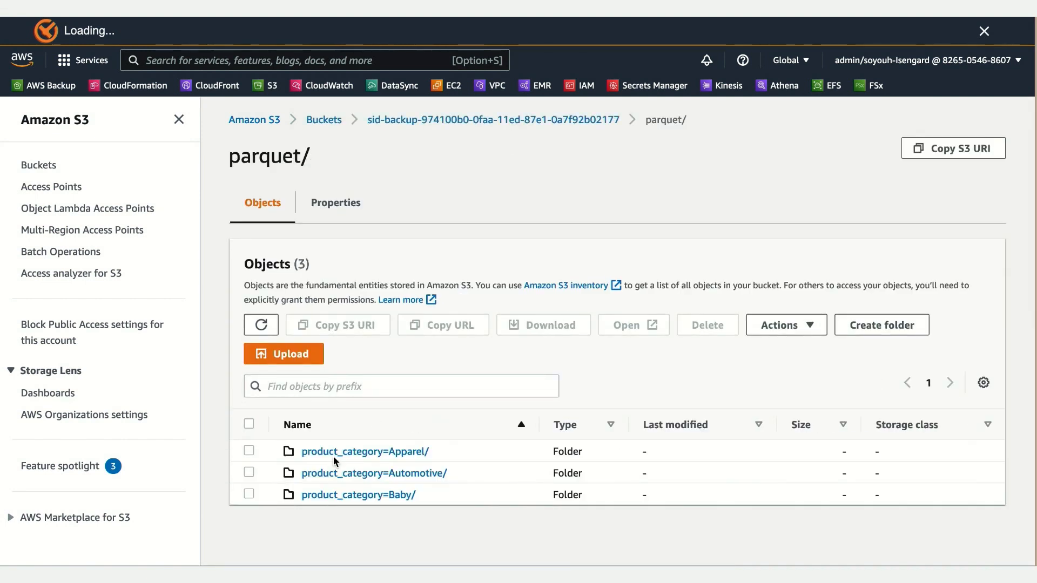
{"action": "left_click", "coordinate": [416, 492]}
{"action": "scroll", "coordinate": [449, 479], "scroll_direction": "down", "scroll_amount": 3}
{"action": "scroll", "coordinate": [459, 480], "scroll_direction": "down", "scroll_amount": 2}
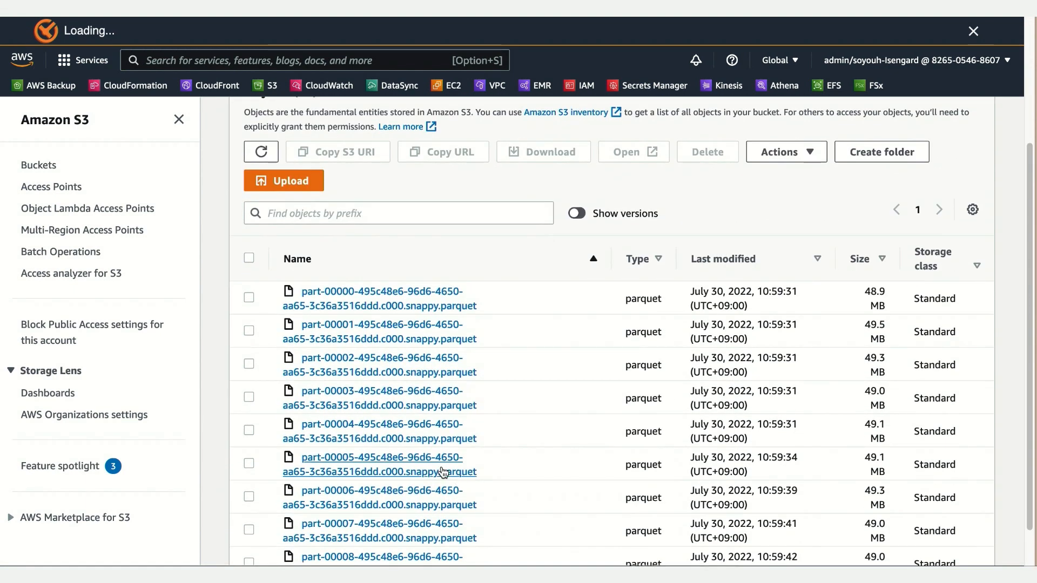
Step: Delete the first five parquet objects, part-00000 to part-00004, from the product_category=Baby/ folder, confirming with delete
{"action": "left_click", "coordinate": [248, 298]}
{"action": "left_click", "coordinate": [249, 331]}
{"action": "left_click", "coordinate": [250, 364]}
{"action": "left_click", "coordinate": [249, 398]}
{"action": "left_click", "coordinate": [249, 430]}
{"action": "left_click", "coordinate": [708, 152]}
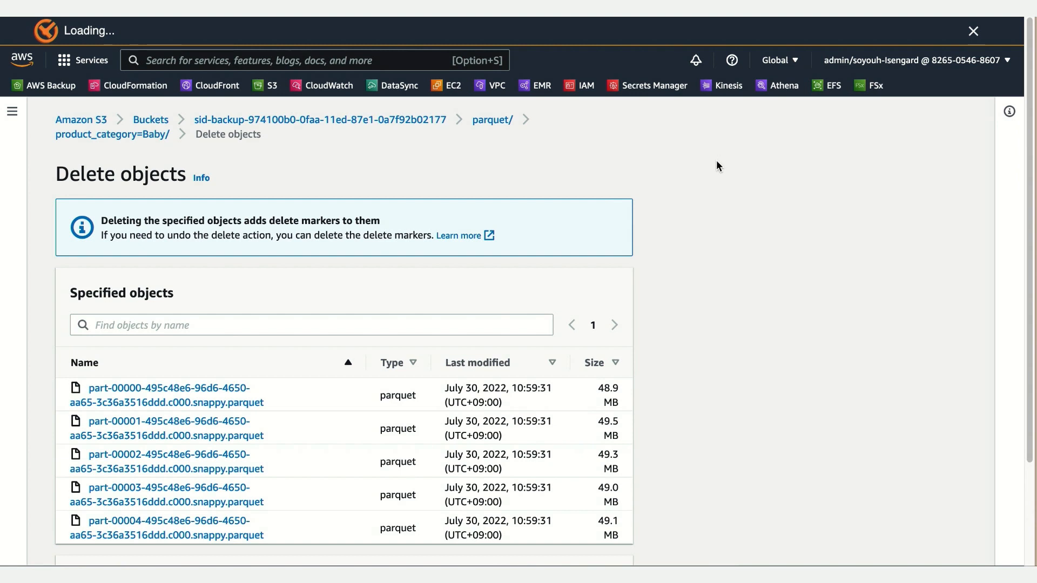
{"action": "scroll", "coordinate": [724, 278], "scroll_direction": "down", "scroll_amount": 3}
{"action": "left_click", "coordinate": [352, 497]}
{"action": "type", "text": "delete"}
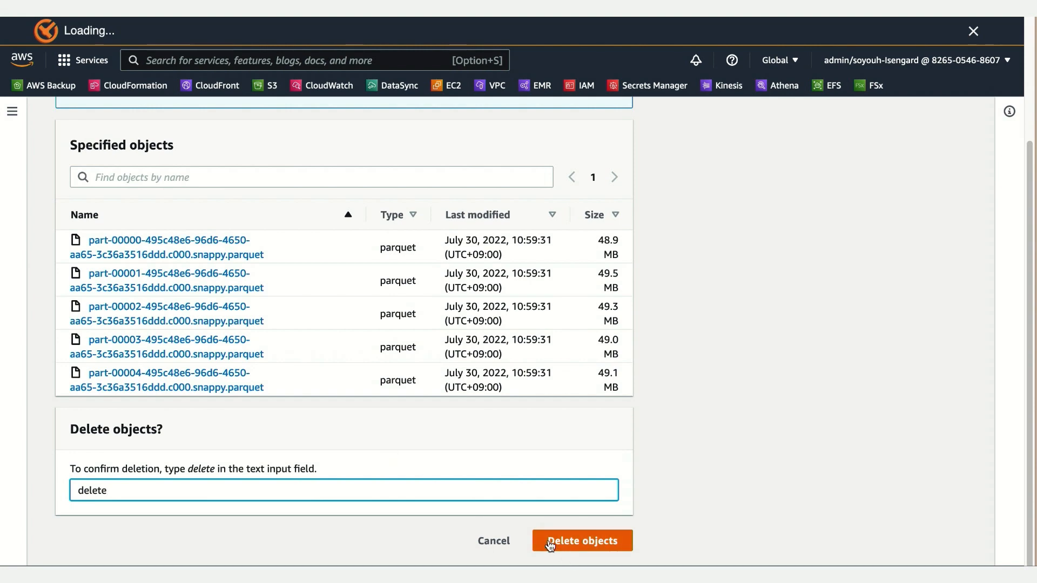
{"action": "left_click", "coordinate": [550, 542]}
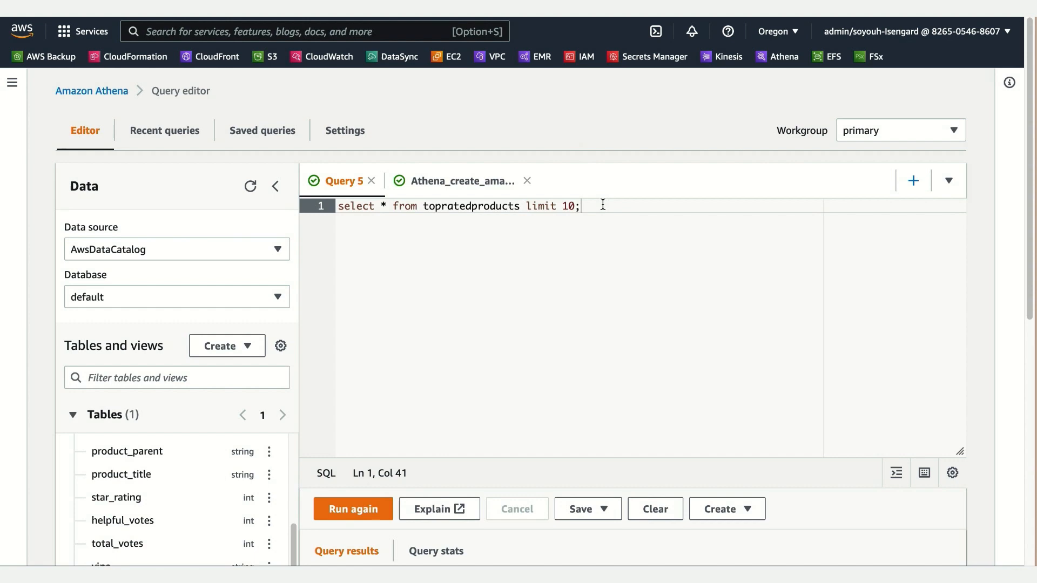
Step: Switch to Athena, run the query select * from topratedproducts limit 10; again and look through its results
{"action": "scroll", "coordinate": [581, 355], "scroll_direction": "down", "scroll_amount": 5}
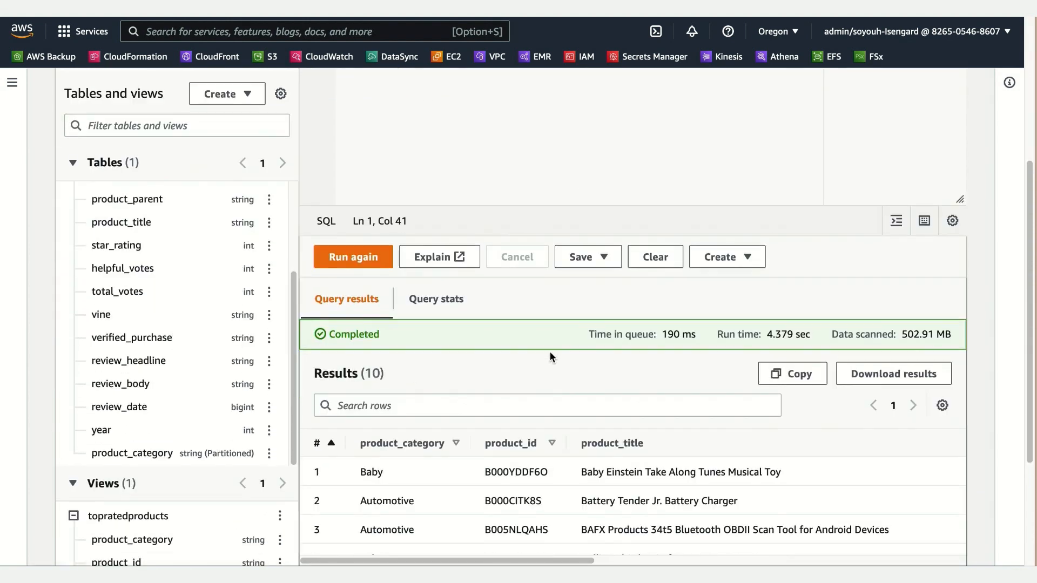
{"action": "scroll", "coordinate": [554, 349], "scroll_direction": "down", "scroll_amount": 2}
{"action": "scroll", "coordinate": [546, 216], "scroll_direction": "up", "scroll_amount": 6}
{"action": "left_click_drag", "start_coordinate": [605, 146], "coordinate": [318, 140]}
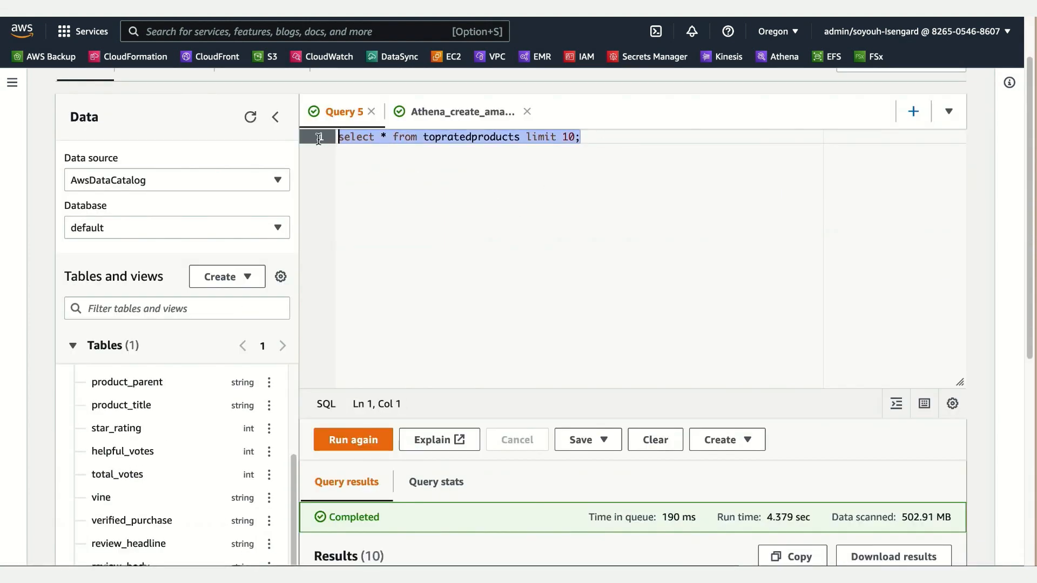
{"action": "left_click", "coordinate": [356, 440]}
{"action": "scroll", "coordinate": [574, 494], "scroll_direction": "down", "scroll_amount": 5}
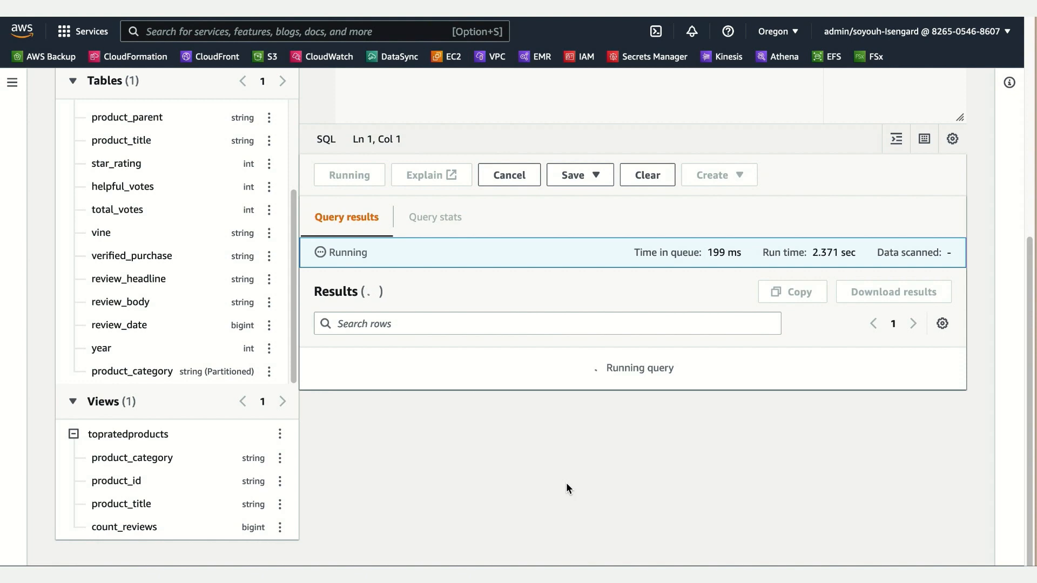
{"action": "scroll", "coordinate": [566, 487], "scroll_direction": "down", "scroll_amount": 3}
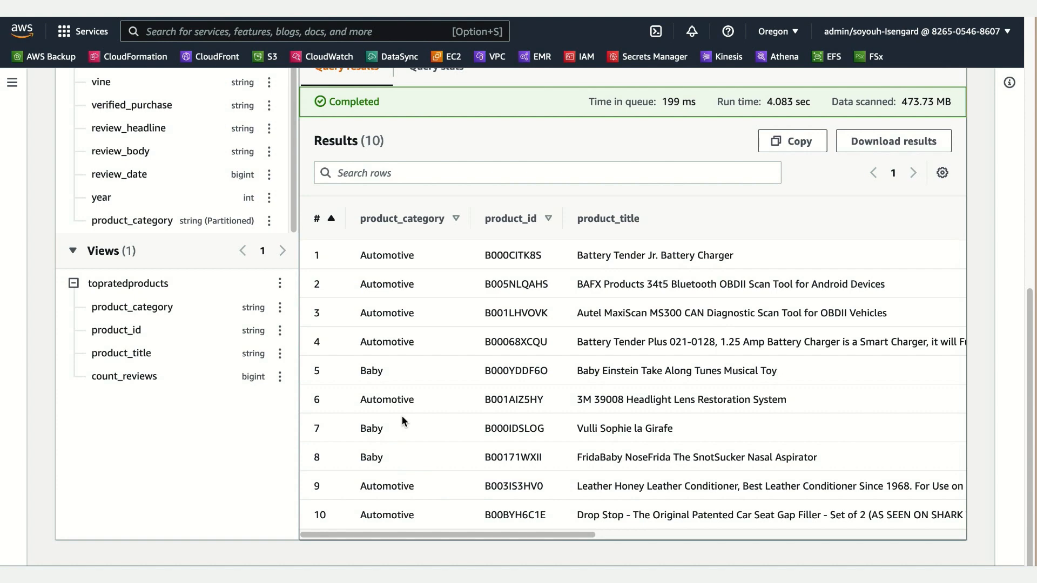
{"action": "left_click_drag", "start_coordinate": [508, 535], "coordinate": [481, 551]}
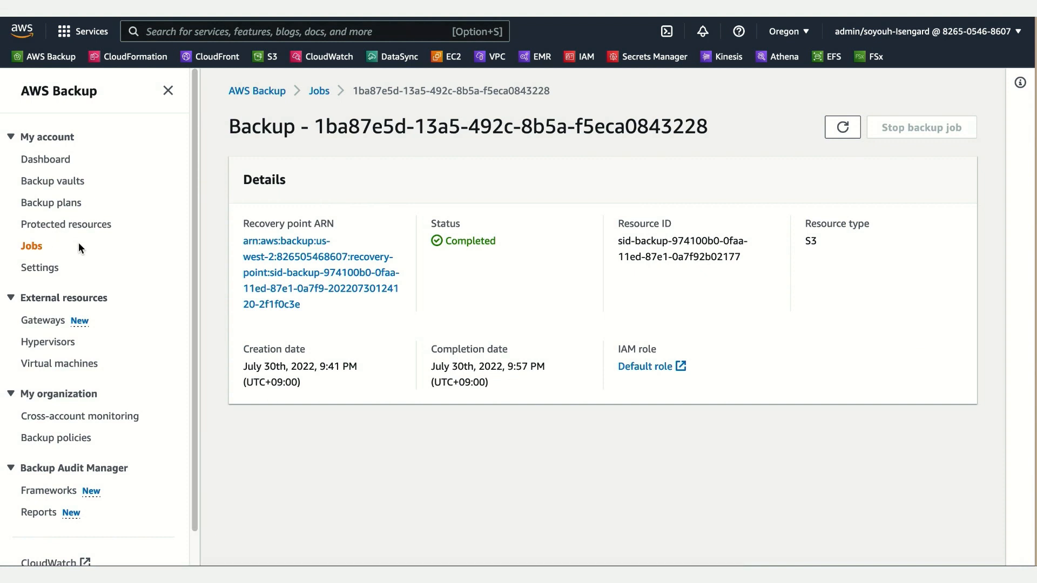
Step: In AWS Backup, open the protected S3 bucket and start a restore from its most recent recovery point
{"action": "left_click", "coordinate": [73, 225]}
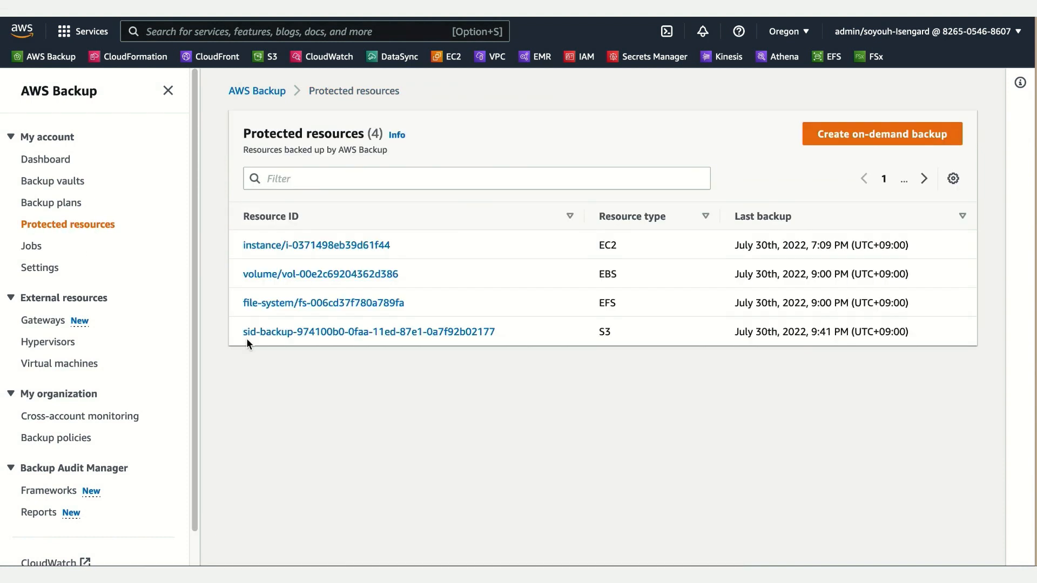
{"action": "left_click", "coordinate": [305, 333]}
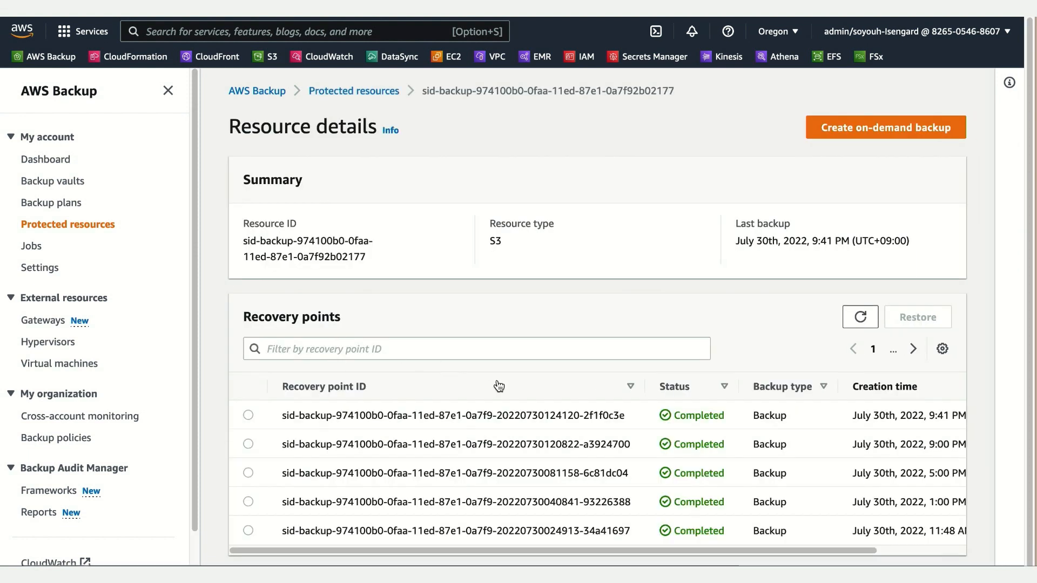
{"action": "left_click", "coordinate": [248, 415]}
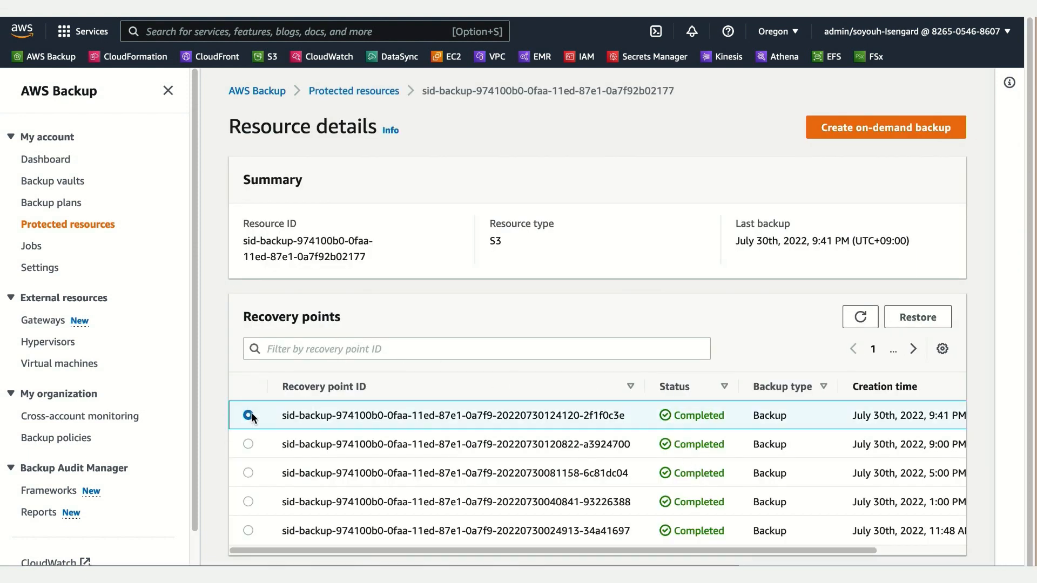
{"action": "left_click", "coordinate": [921, 323]}
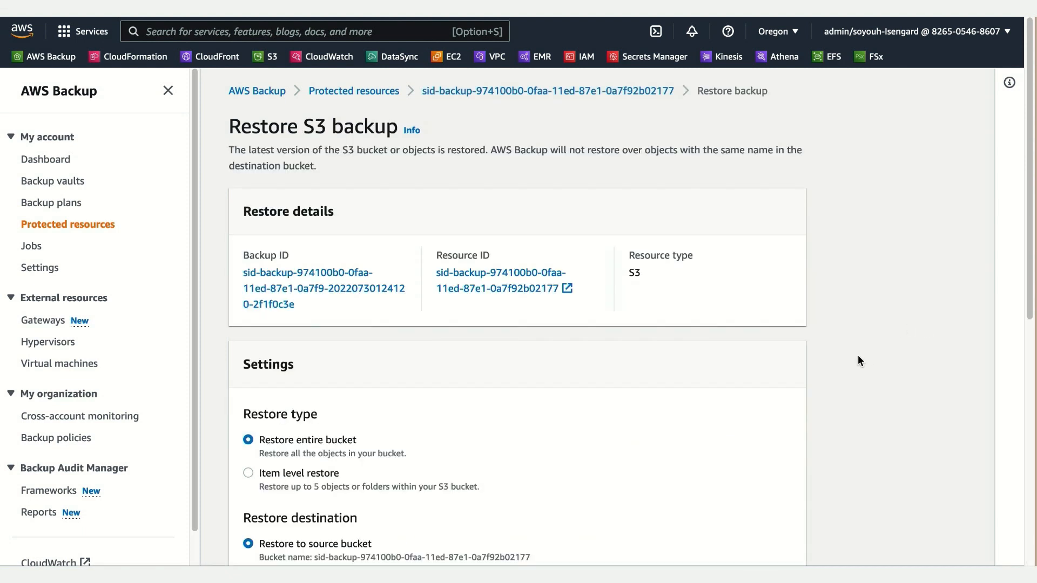
Step: Look at the Item level restore option, and set the restore type back to Restore entire bucket
{"action": "scroll", "coordinate": [857, 355], "scroll_direction": "down", "scroll_amount": 4}
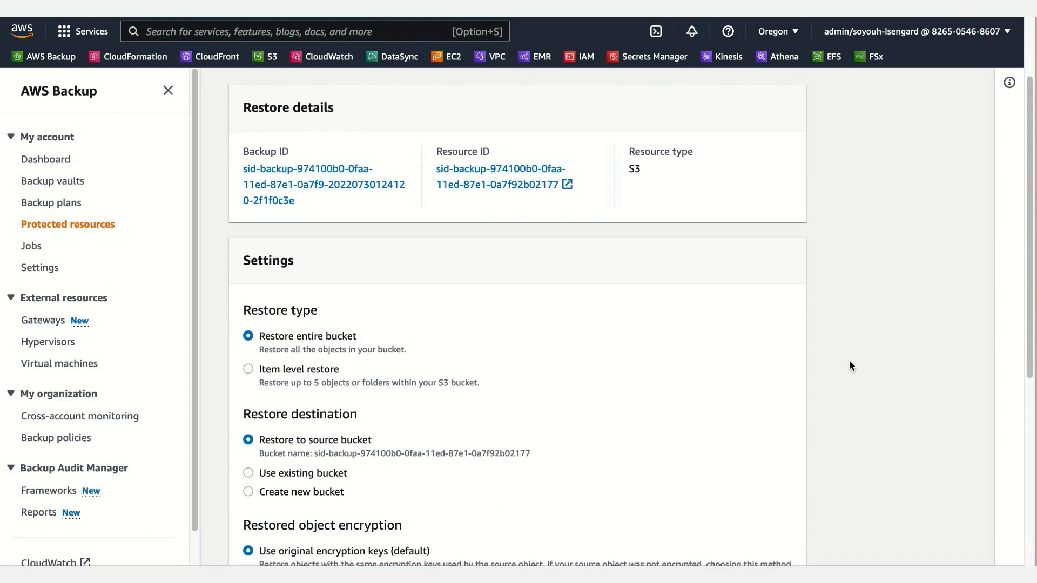
{"action": "scroll", "coordinate": [849, 361], "scroll_direction": "down", "scroll_amount": 2}
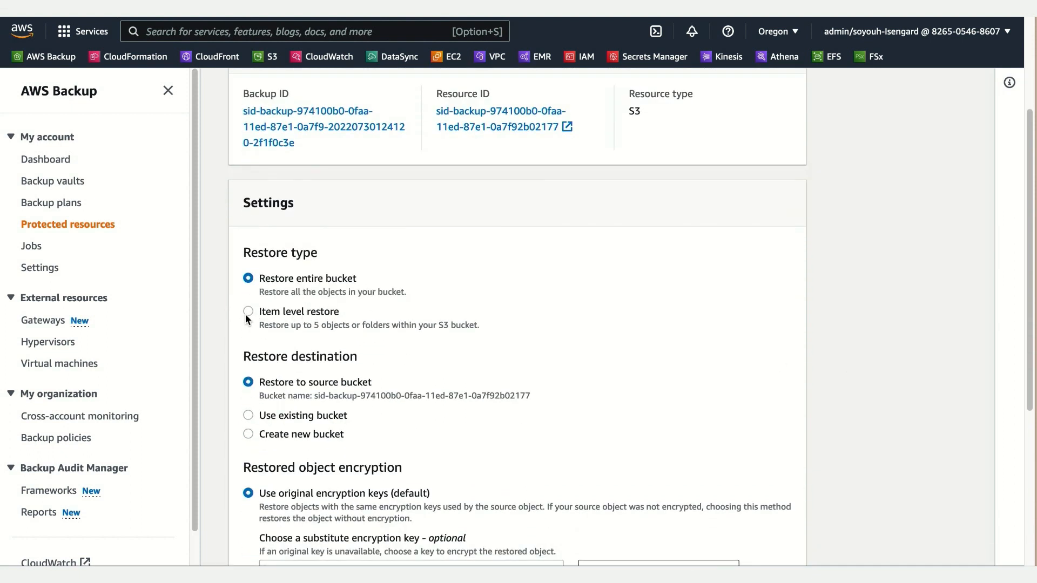
{"action": "scroll", "coordinate": [469, 351], "scroll_direction": "down", "scroll_amount": 3}
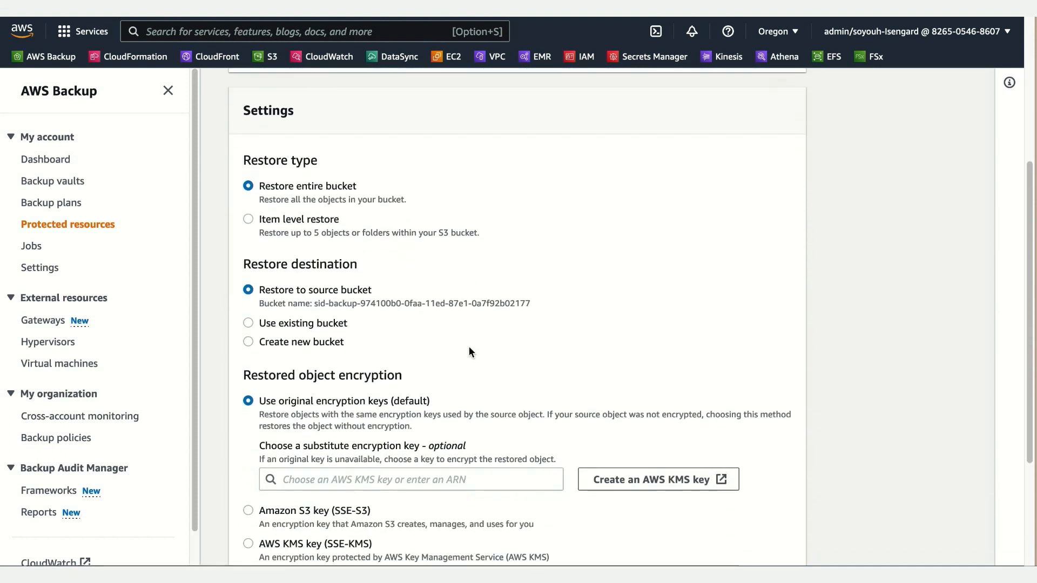
{"action": "left_click", "coordinate": [330, 224]}
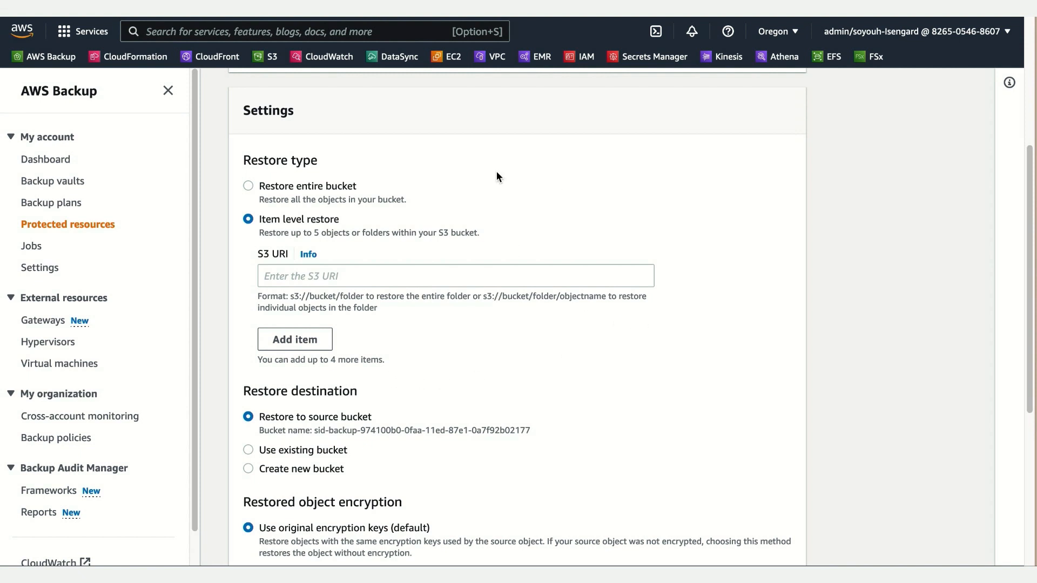
{"action": "left_click", "coordinate": [336, 186]}
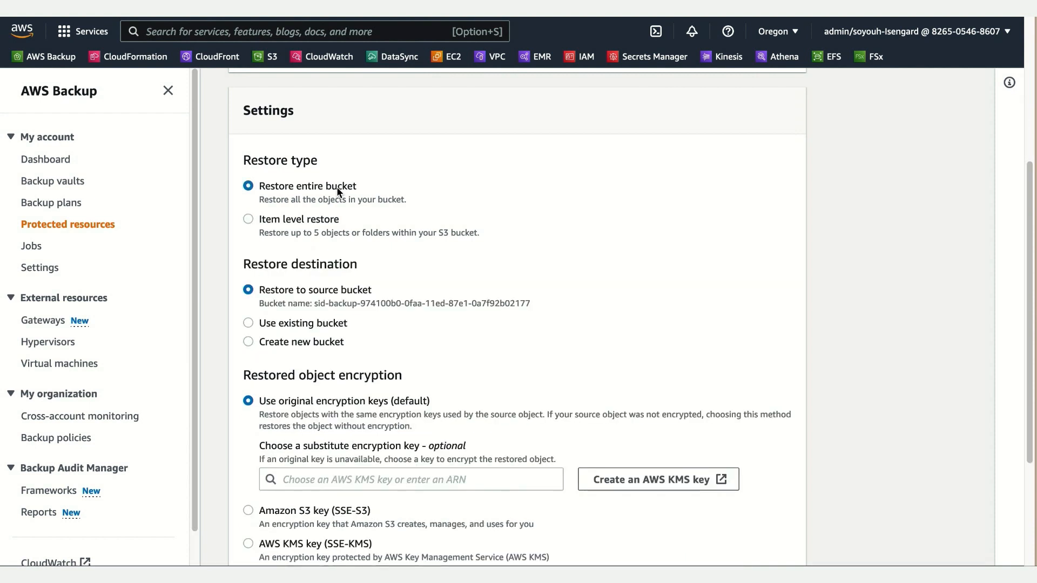
Step: Restore the entire bucket to the source bucket with the original encryption keys, using the IAM role BackupLabRole
{"action": "scroll", "coordinate": [563, 336], "scroll_direction": "down", "scroll_amount": 1}
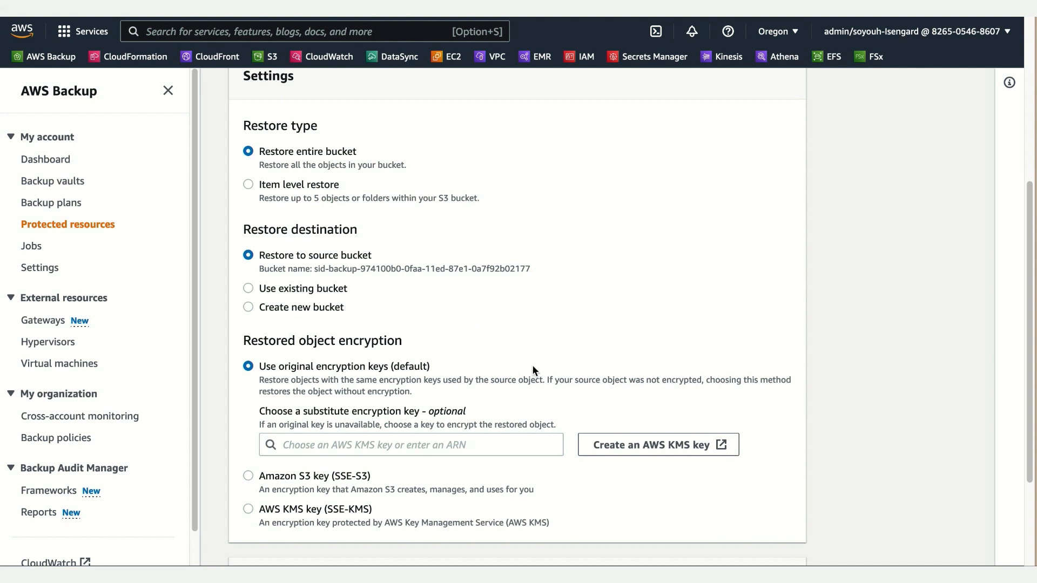
{"action": "scroll", "coordinate": [632, 502], "scroll_direction": "down", "scroll_amount": 1}
{"action": "scroll", "coordinate": [632, 500], "scroll_direction": "down", "scroll_amount": 5}
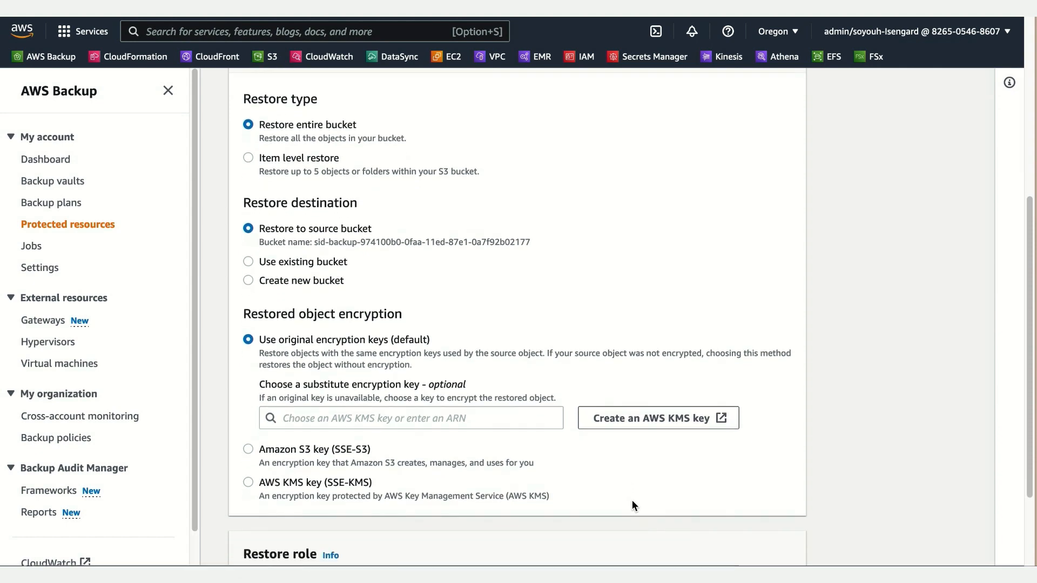
{"action": "scroll", "coordinate": [621, 493], "scroll_direction": "down", "scroll_amount": 1}
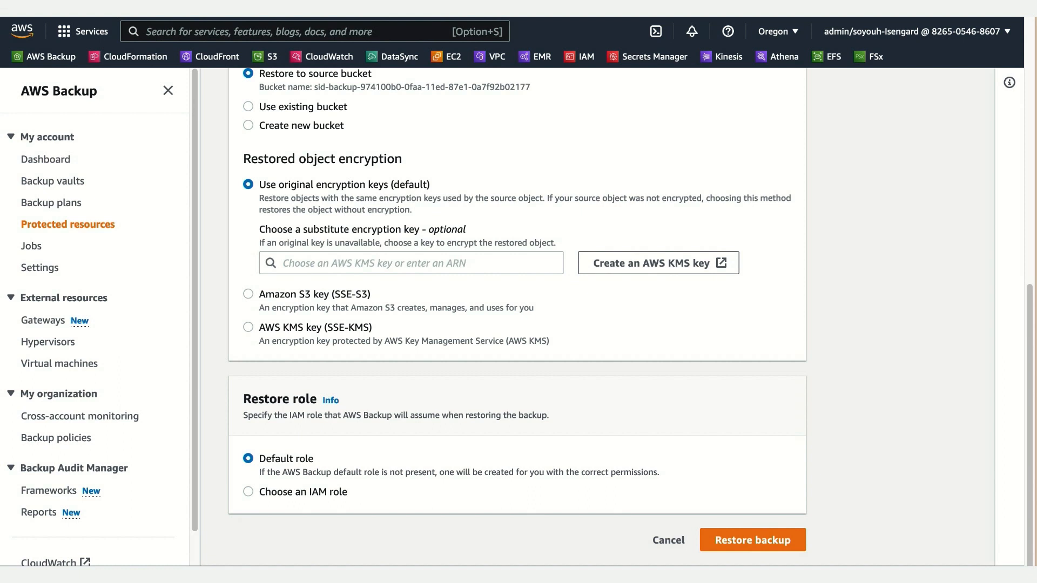
{"action": "left_click", "coordinate": [313, 489]}
{"action": "scroll", "coordinate": [339, 521], "scroll_direction": "down", "scroll_amount": 1}
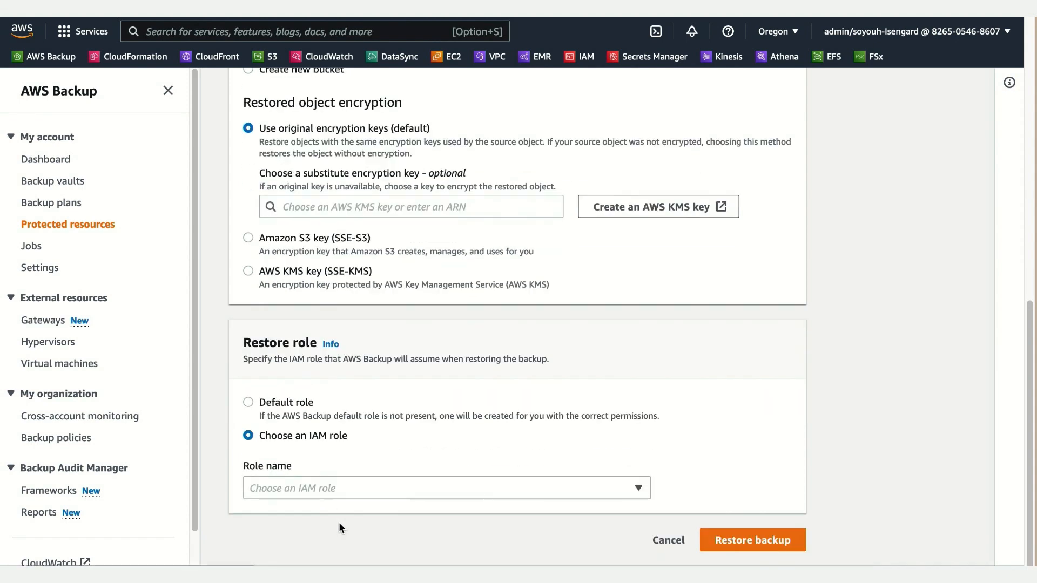
{"action": "left_click", "coordinate": [320, 491]}
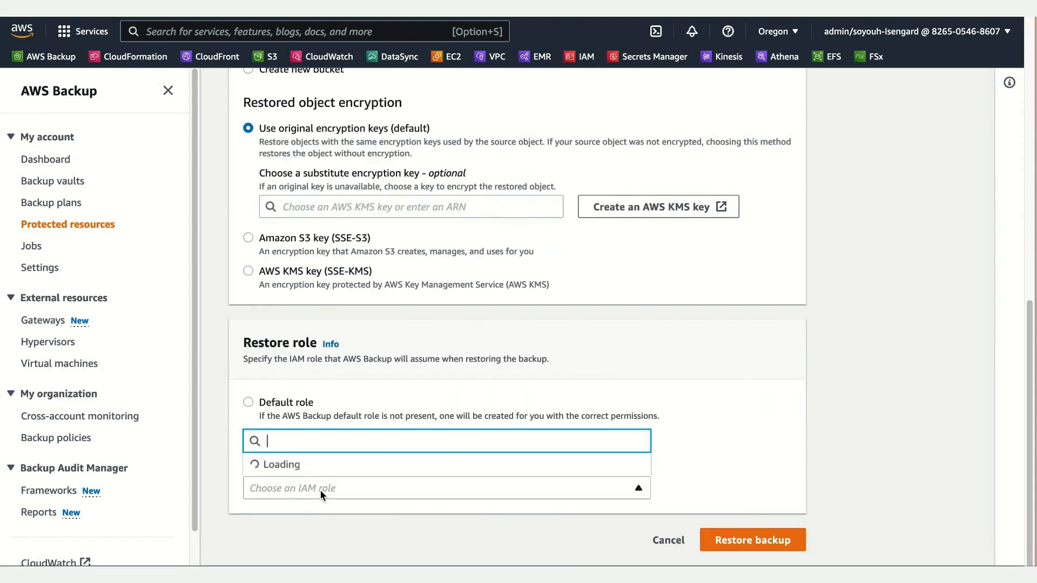
{"action": "type", "text": "B"}
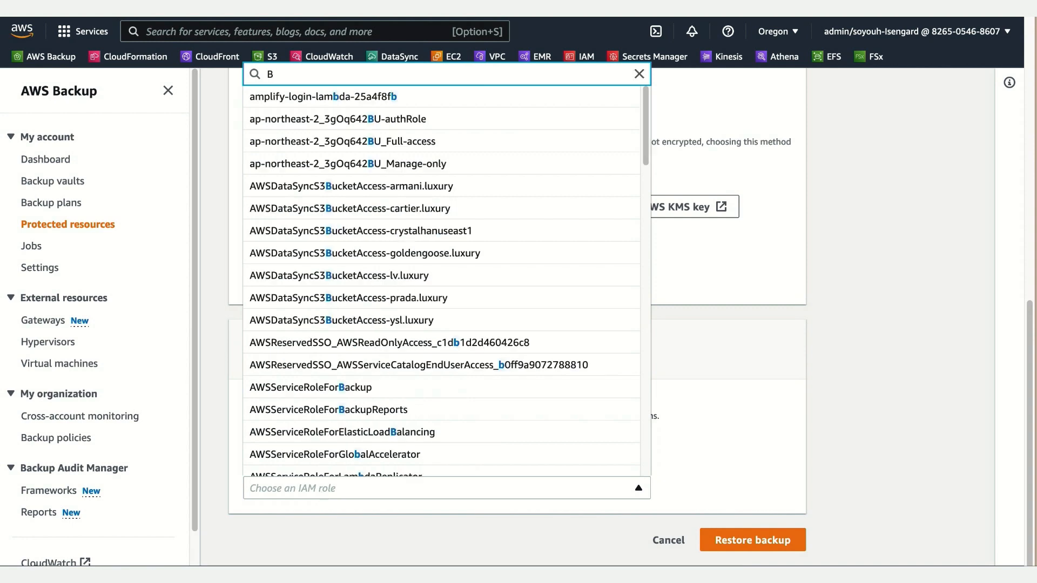
{"action": "type", "text": "ackup"}
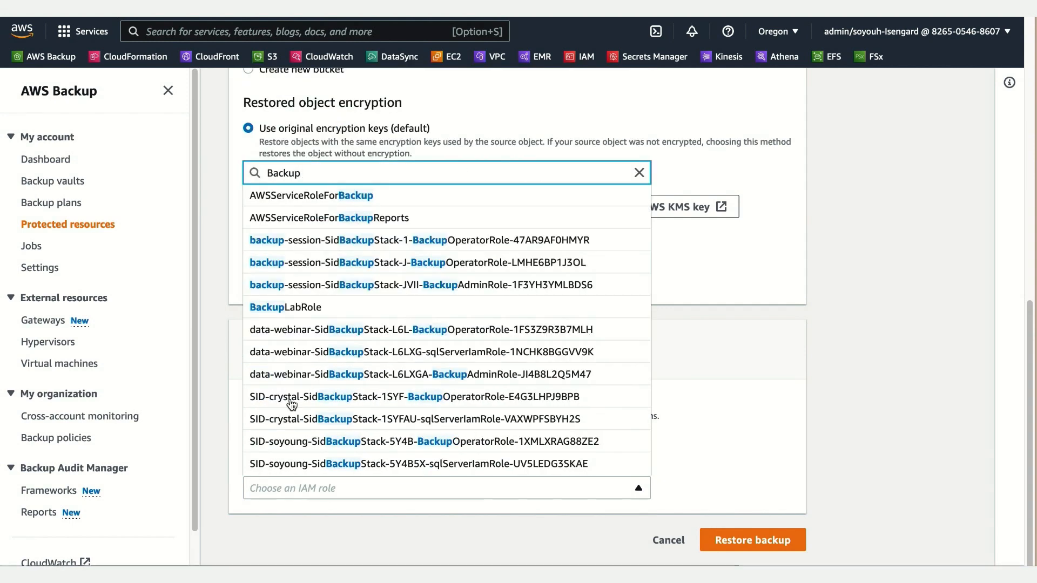
{"action": "left_click", "coordinate": [294, 307]}
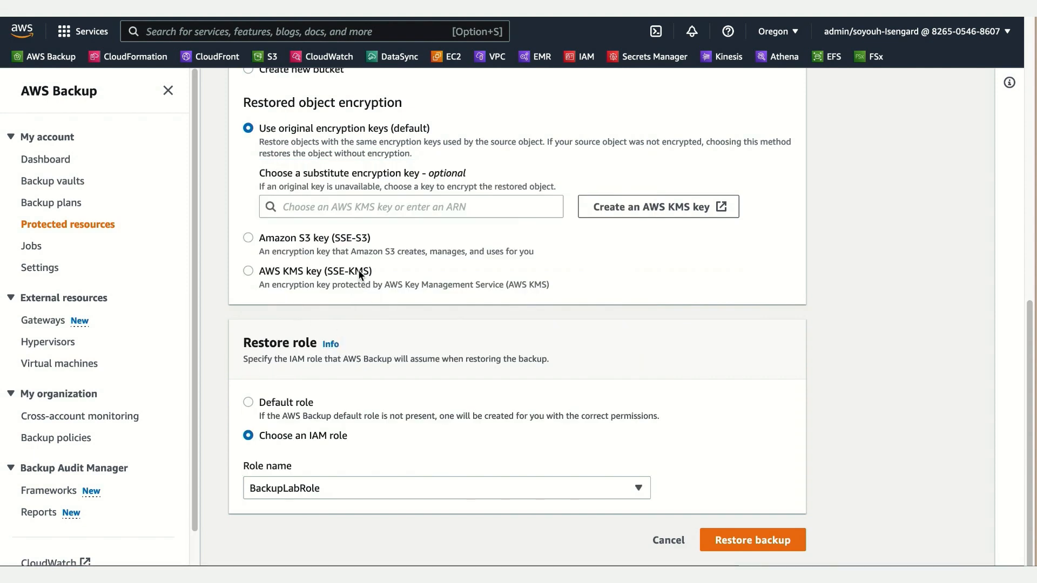
{"action": "left_click", "coordinate": [770, 539]}
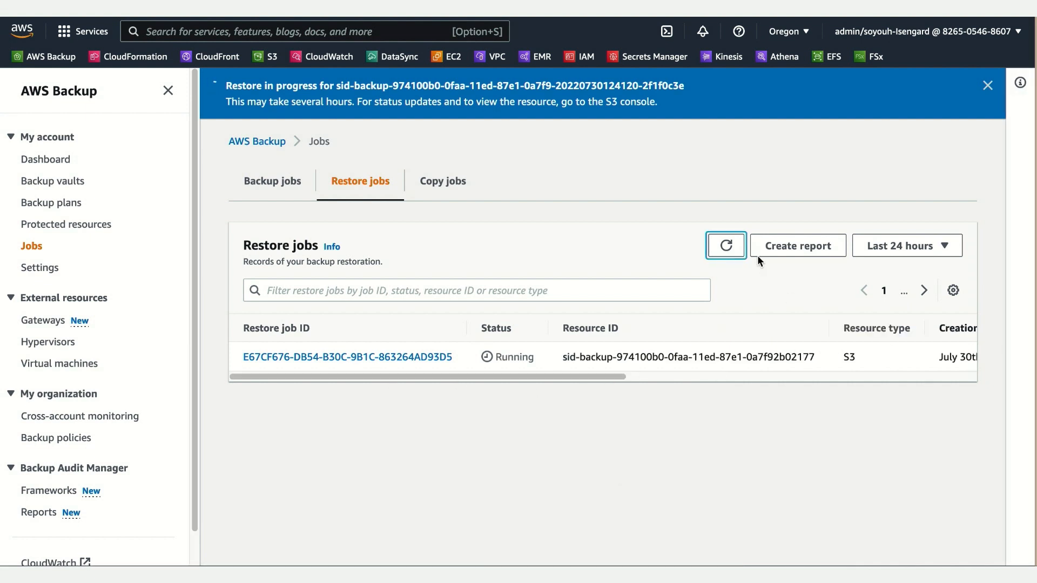
Step: Refresh the restore jobs list and open the S3 restore job's details
{"action": "left_click", "coordinate": [726, 246]}
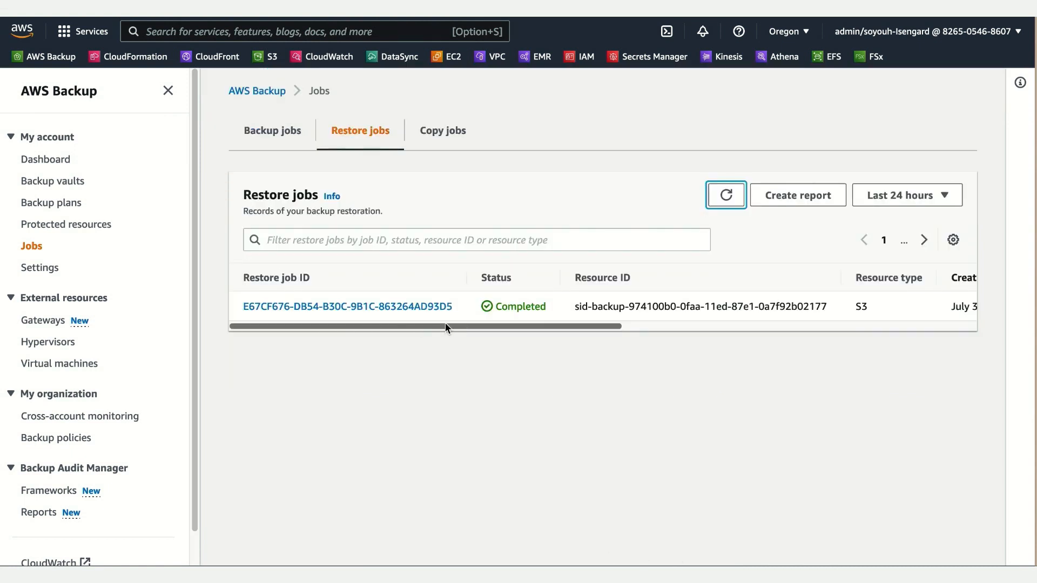
{"action": "left_click", "coordinate": [418, 310]}
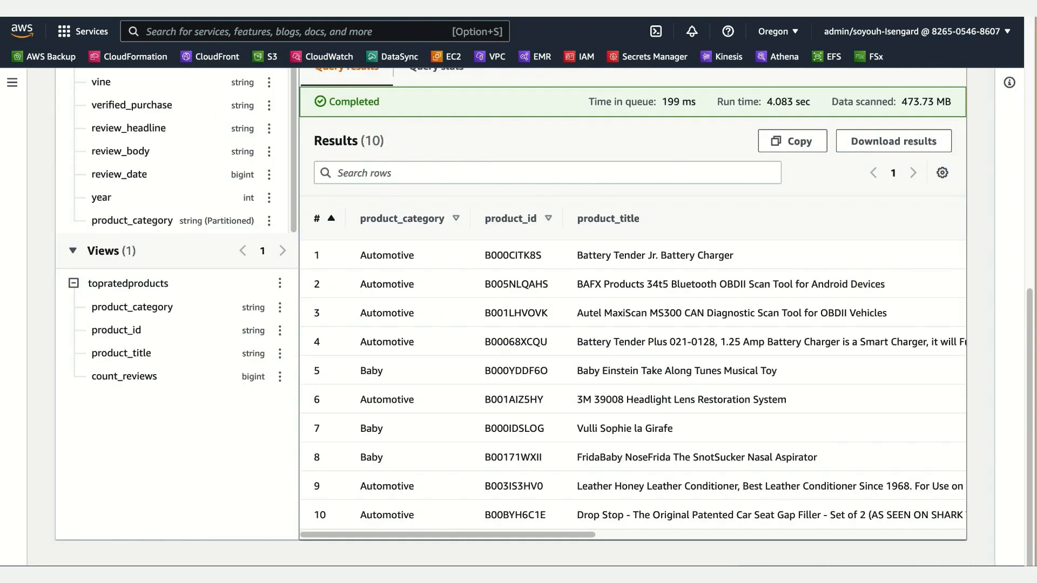
Step: Rerun the Athena query on the topratedproducts view and review the product categories in the returned rows
{"action": "scroll", "coordinate": [650, 186], "scroll_direction": "up", "scroll_amount": 3}
{"action": "scroll", "coordinate": [666, 176], "scroll_direction": "up", "scroll_amount": 5}
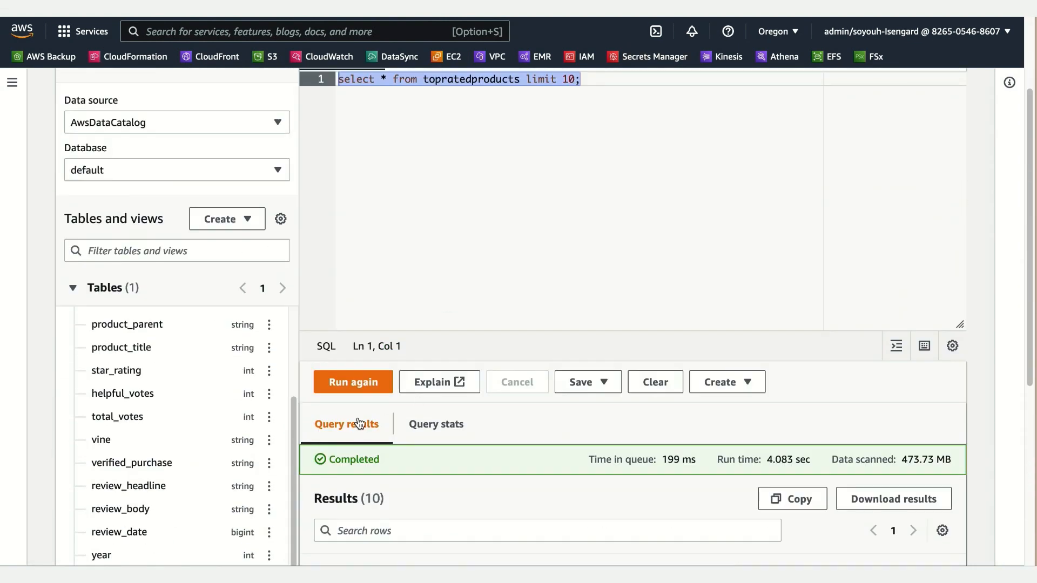
{"action": "left_click", "coordinate": [370, 383]}
{"action": "scroll", "coordinate": [560, 500], "scroll_direction": "down", "scroll_amount": 3}
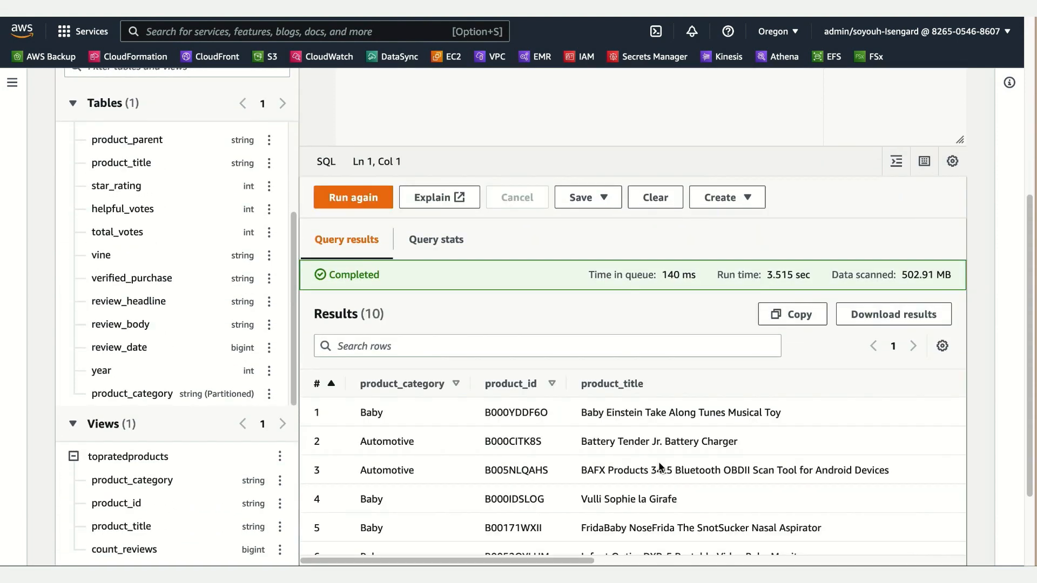
{"action": "scroll", "coordinate": [659, 462], "scroll_direction": "down", "scroll_amount": 3}
{"action": "left_click_drag", "start_coordinate": [536, 533], "coordinate": [499, 553]}
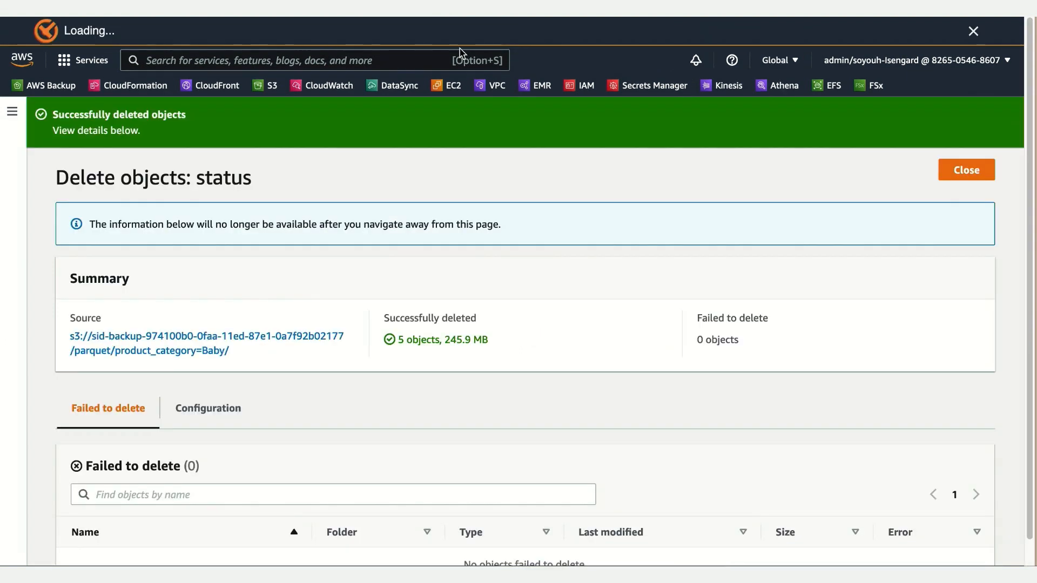
Step: Open the parquet/product_category=Baby/ source folder from the deletion summary and check its parquet objects
{"action": "left_click", "coordinate": [219, 338]}
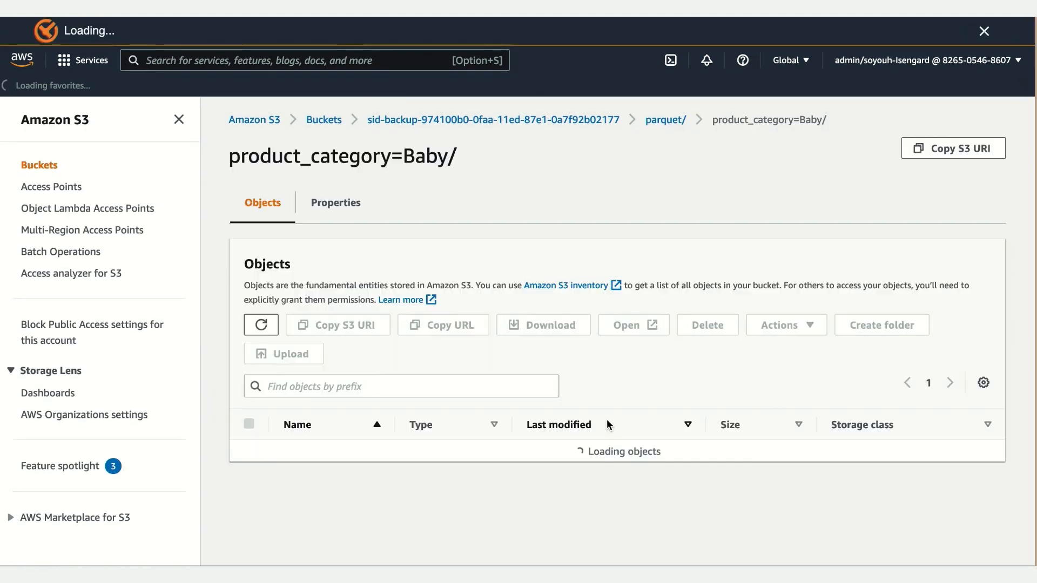
{"action": "scroll", "coordinate": [659, 420], "scroll_direction": "down", "scroll_amount": 5}
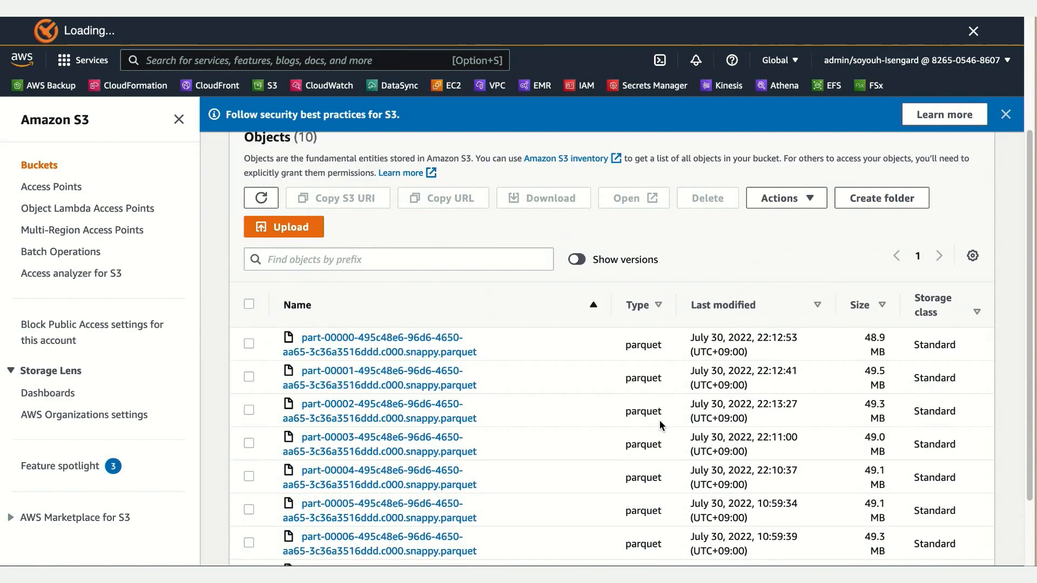
{"action": "scroll", "coordinate": [660, 421], "scroll_direction": "down", "scroll_amount": 1}
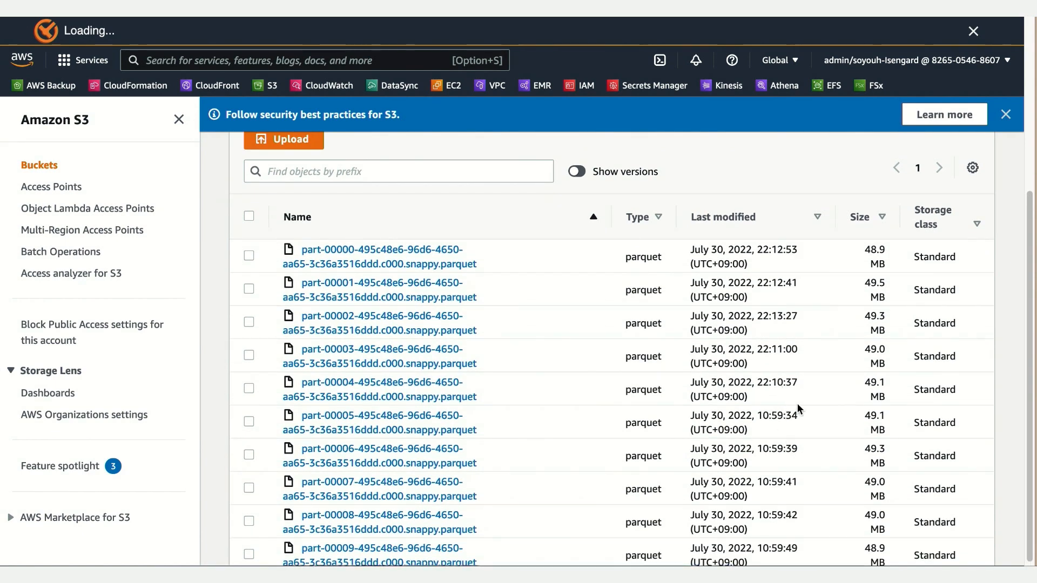
{"action": "scroll", "coordinate": [888, 413], "scroll_direction": "up", "scroll_amount": 1}
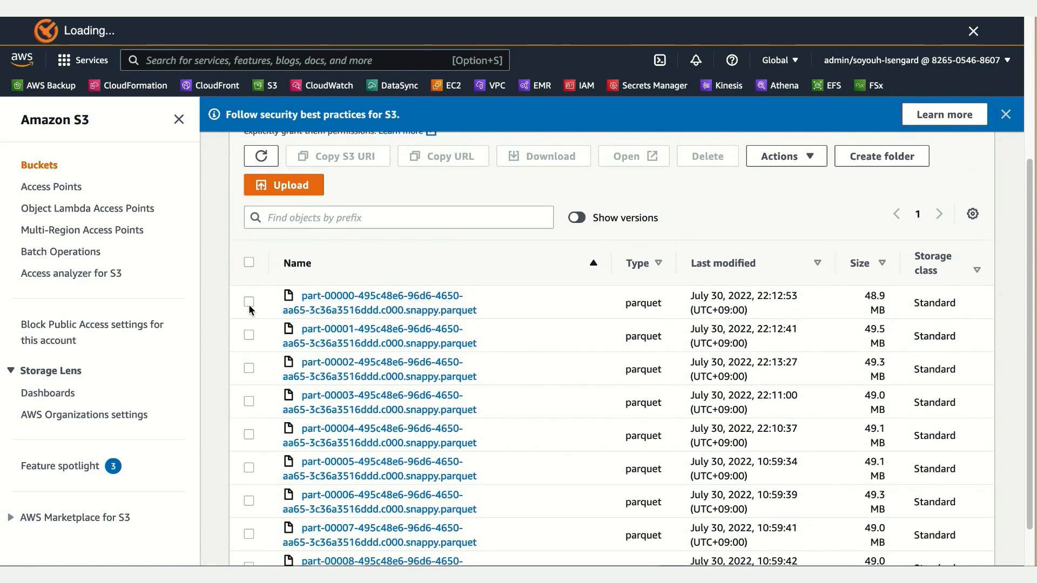
Step: Select the parquet objects part-00000 through part-00004 and compare their last modified times with those of the unselected objects
{"action": "left_click", "coordinate": [249, 301]}
{"action": "left_click", "coordinate": [251, 335]}
{"action": "left_click", "coordinate": [250, 368]}
{"action": "left_click", "coordinate": [250, 402]}
{"action": "left_click", "coordinate": [249, 434]}
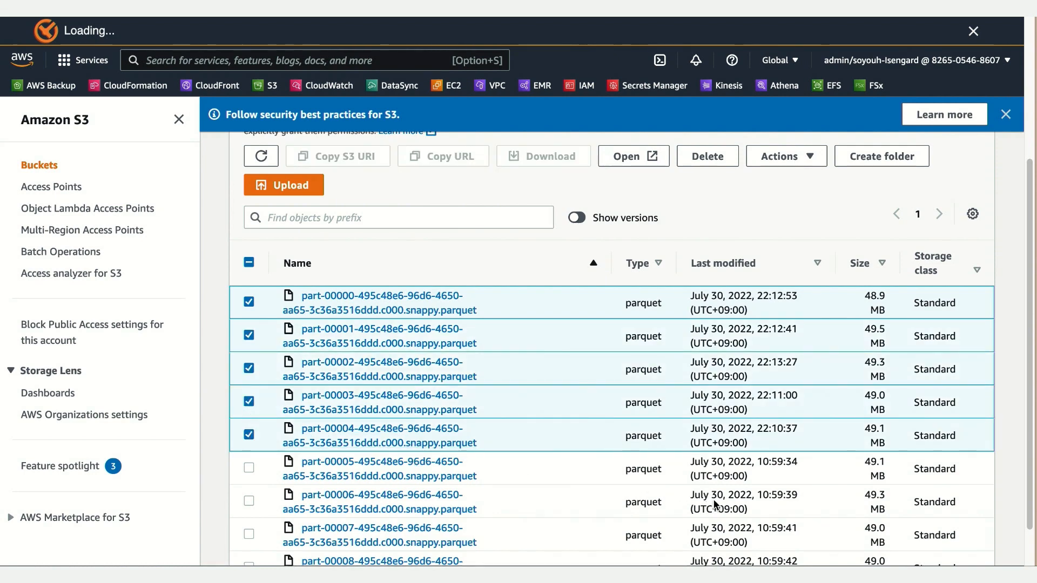
{"action": "scroll", "coordinate": [713, 486], "scroll_direction": "down", "scroll_amount": 1}
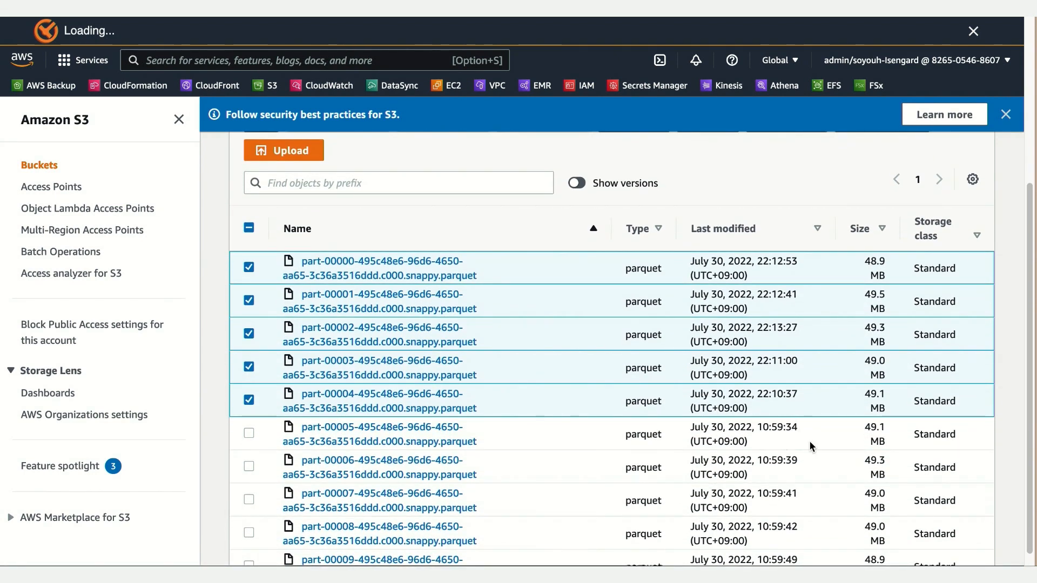
{"action": "scroll", "coordinate": [816, 452], "scroll_direction": "down", "scroll_amount": 1}
{"action": "scroll", "coordinate": [817, 453], "scroll_direction": "down", "scroll_amount": 1}
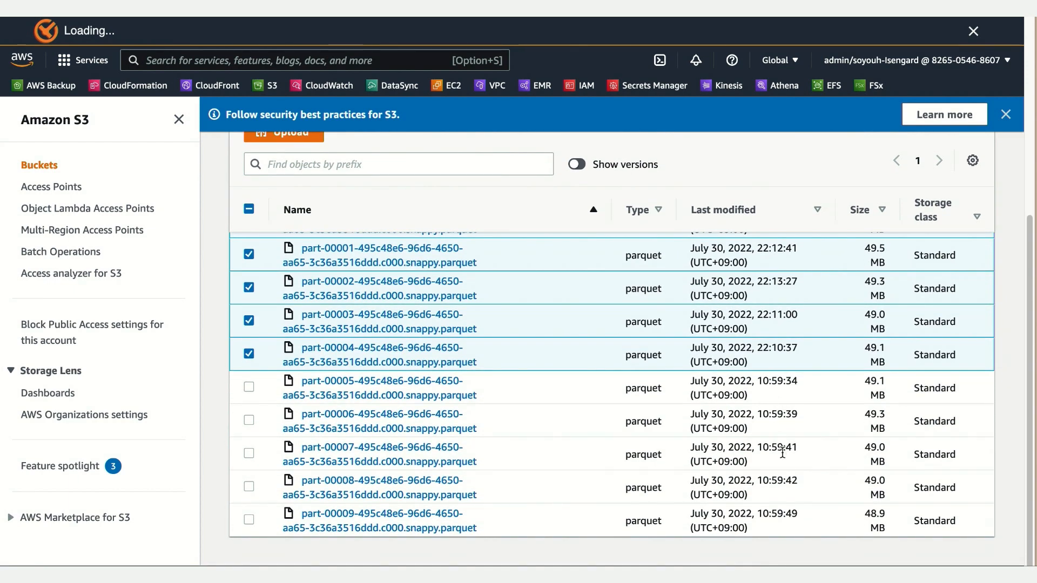
{"action": "scroll", "coordinate": [777, 440], "scroll_direction": "up", "scroll_amount": 1}
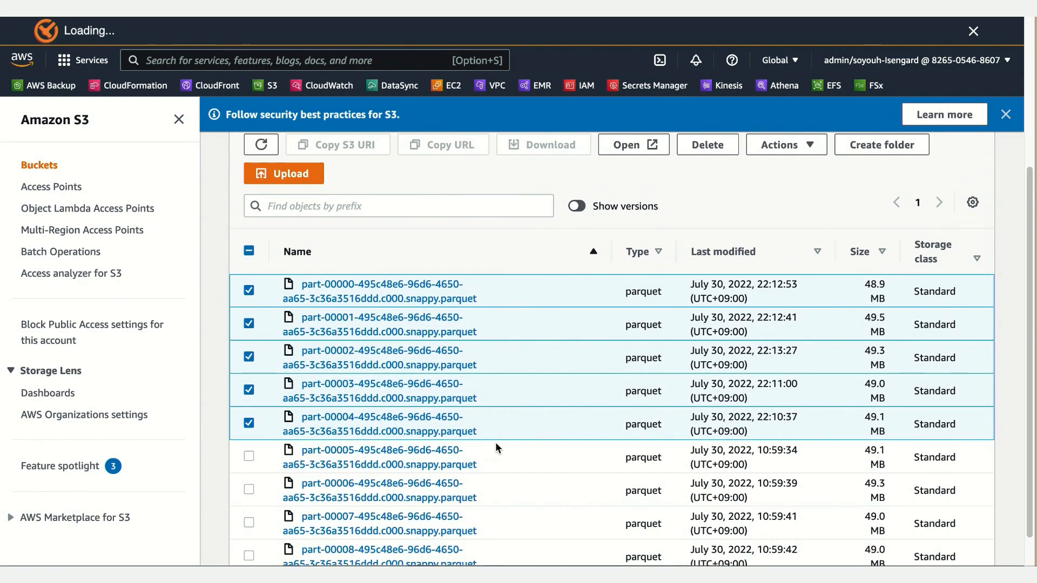
{"action": "scroll", "coordinate": [863, 460], "scroll_direction": "down", "scroll_amount": 2}
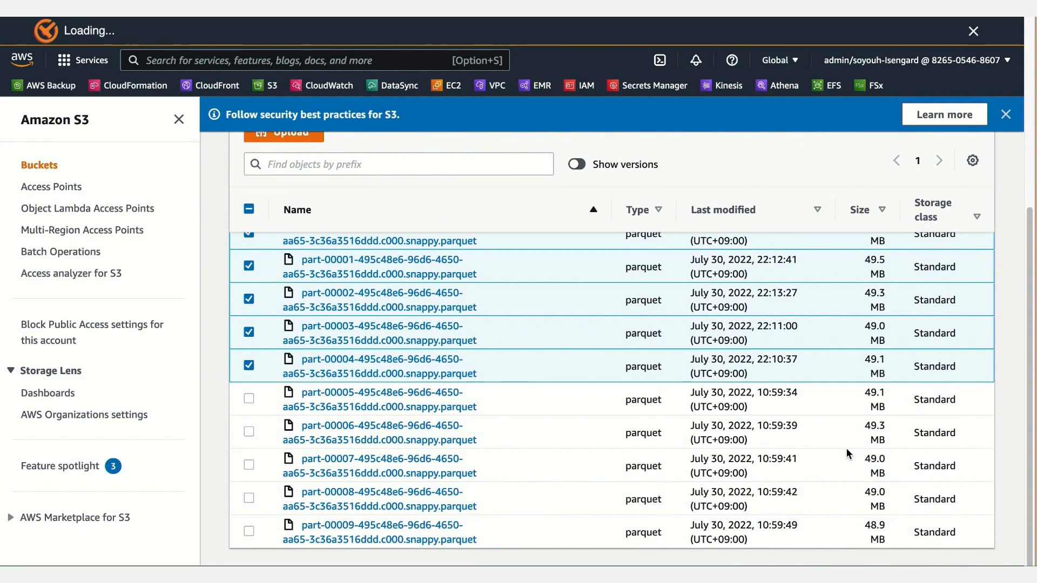